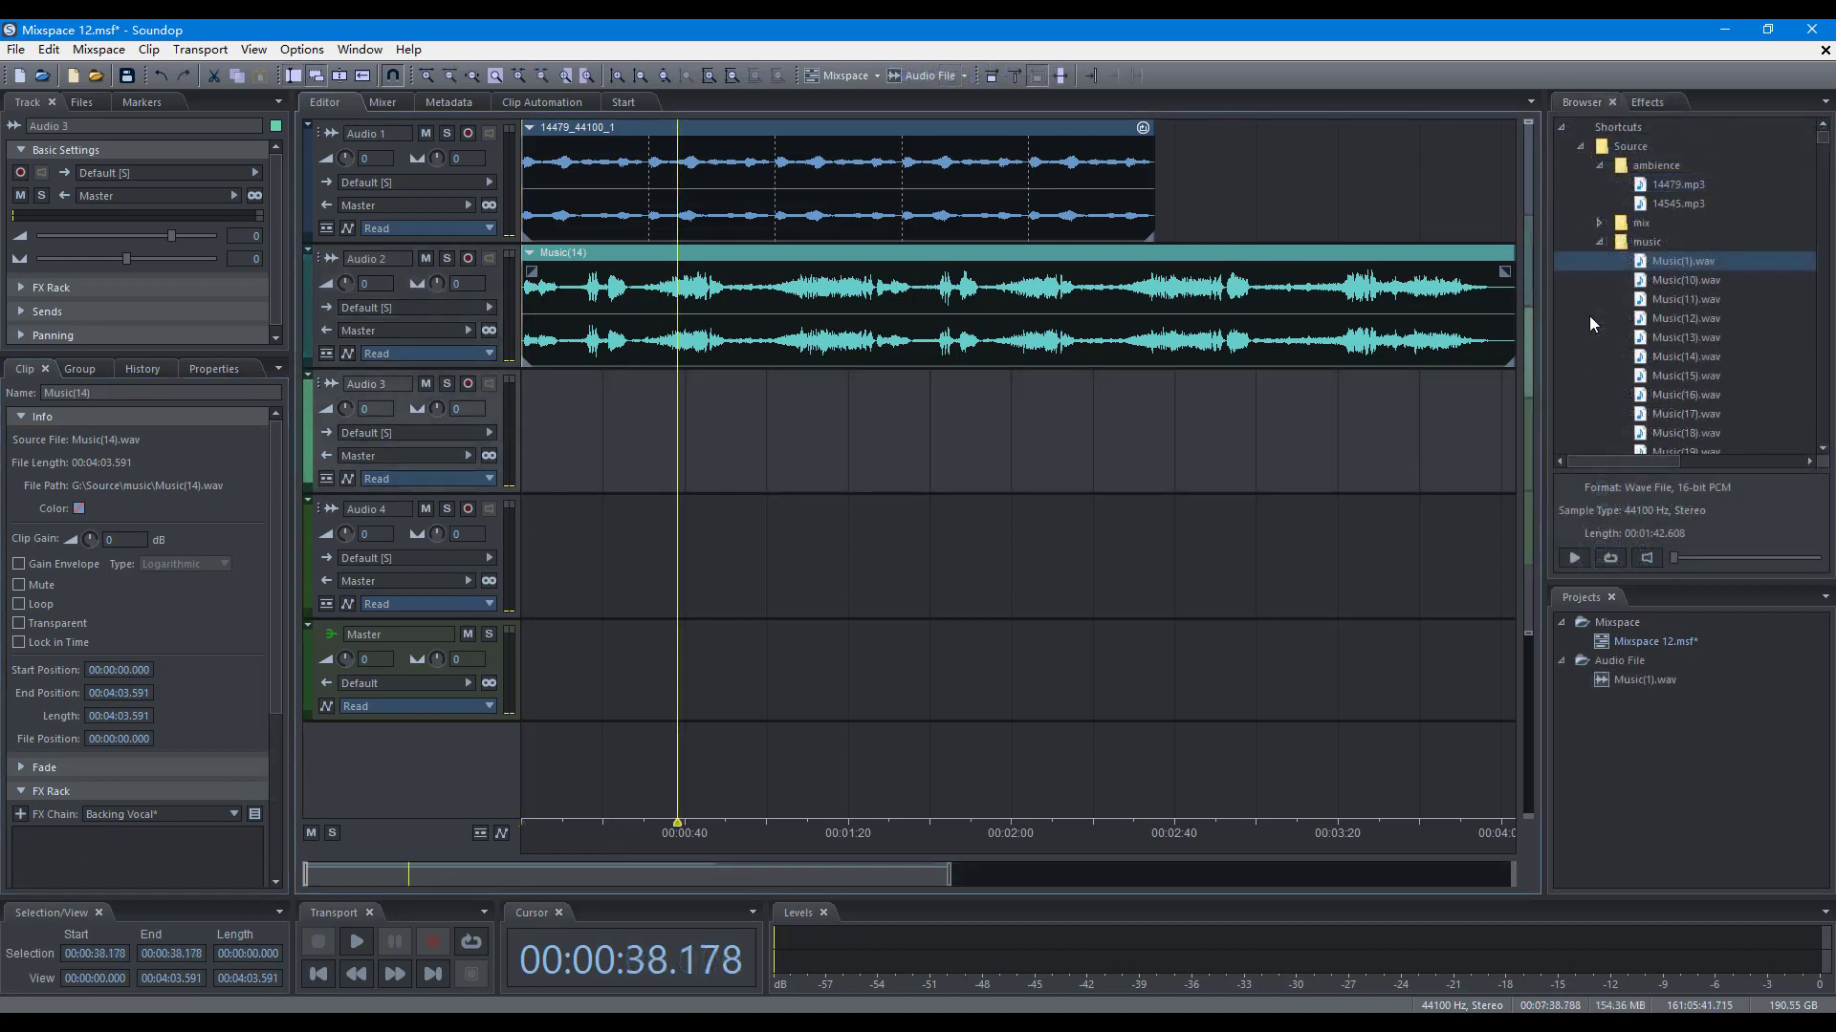
Drag Music(1).wav onto Audio 3, then insert it from the waveform editor into Mixspace 12
mouse_move(1661, 263)
mouse_down()
mouse_move(910, 431)
mouse_move(706, 430)
mouse_up()
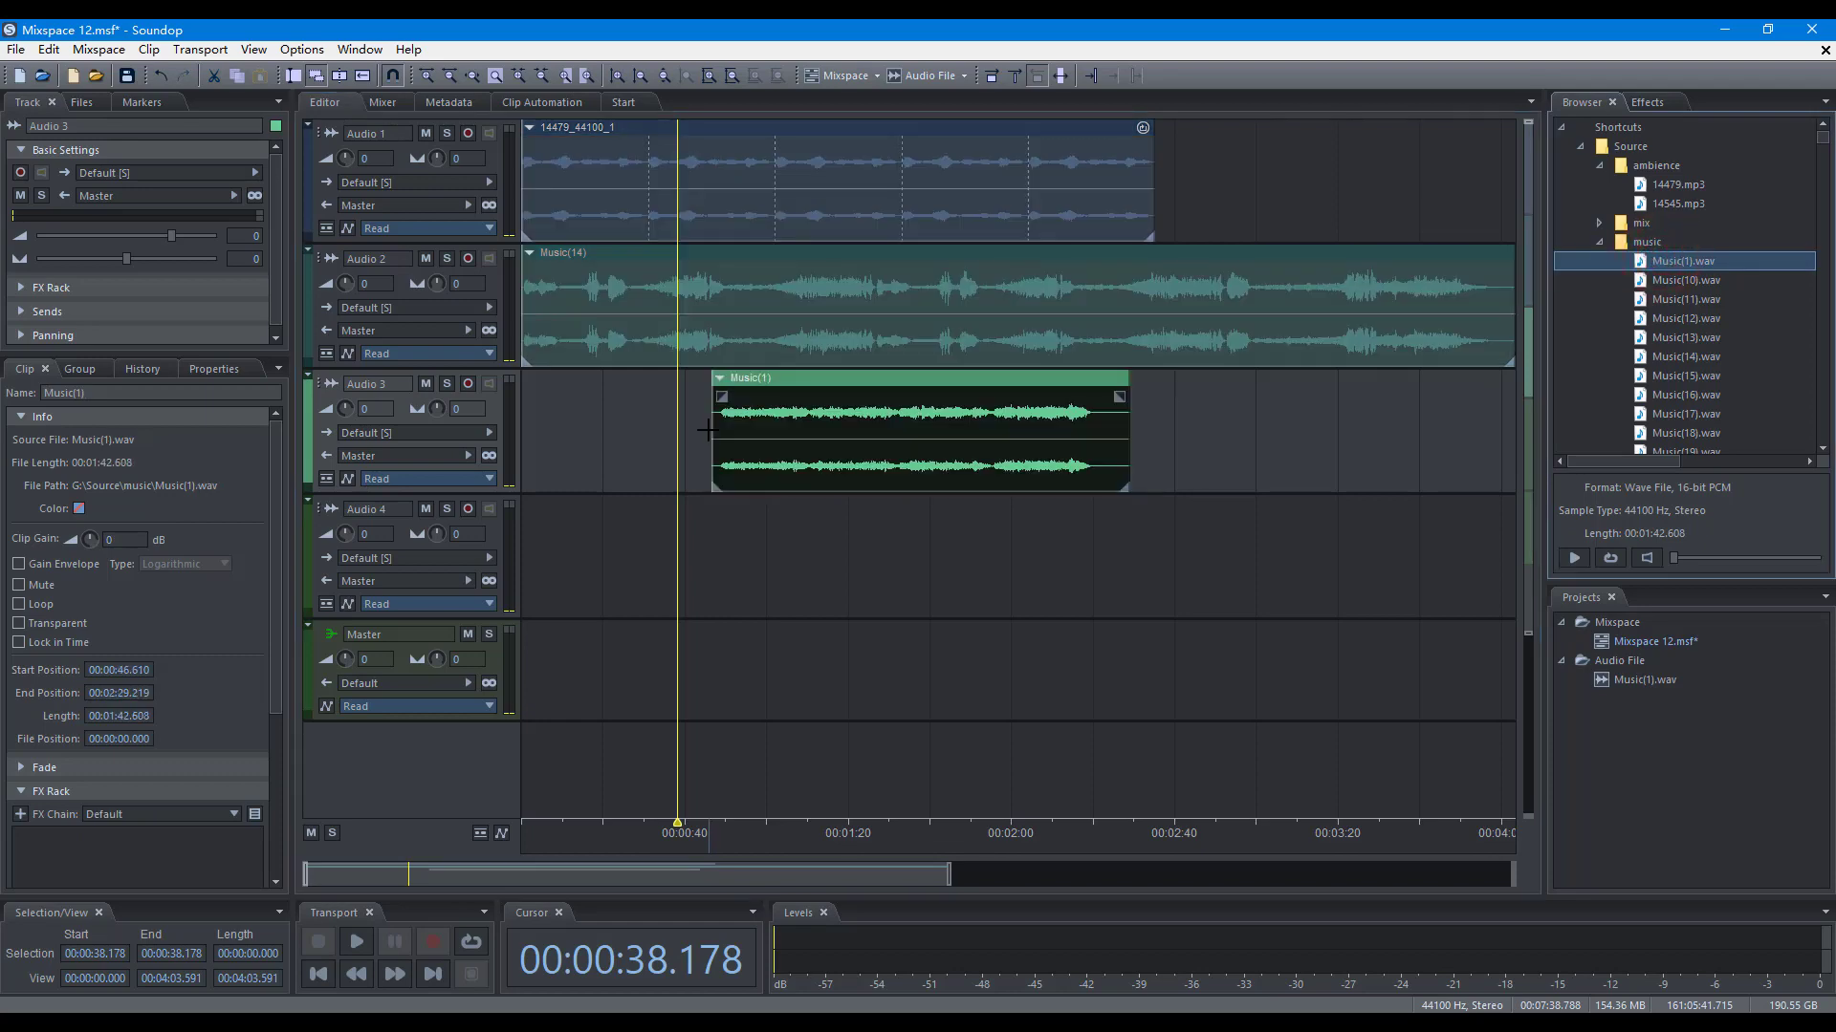
double_click(799, 417)
right_click(799, 419)
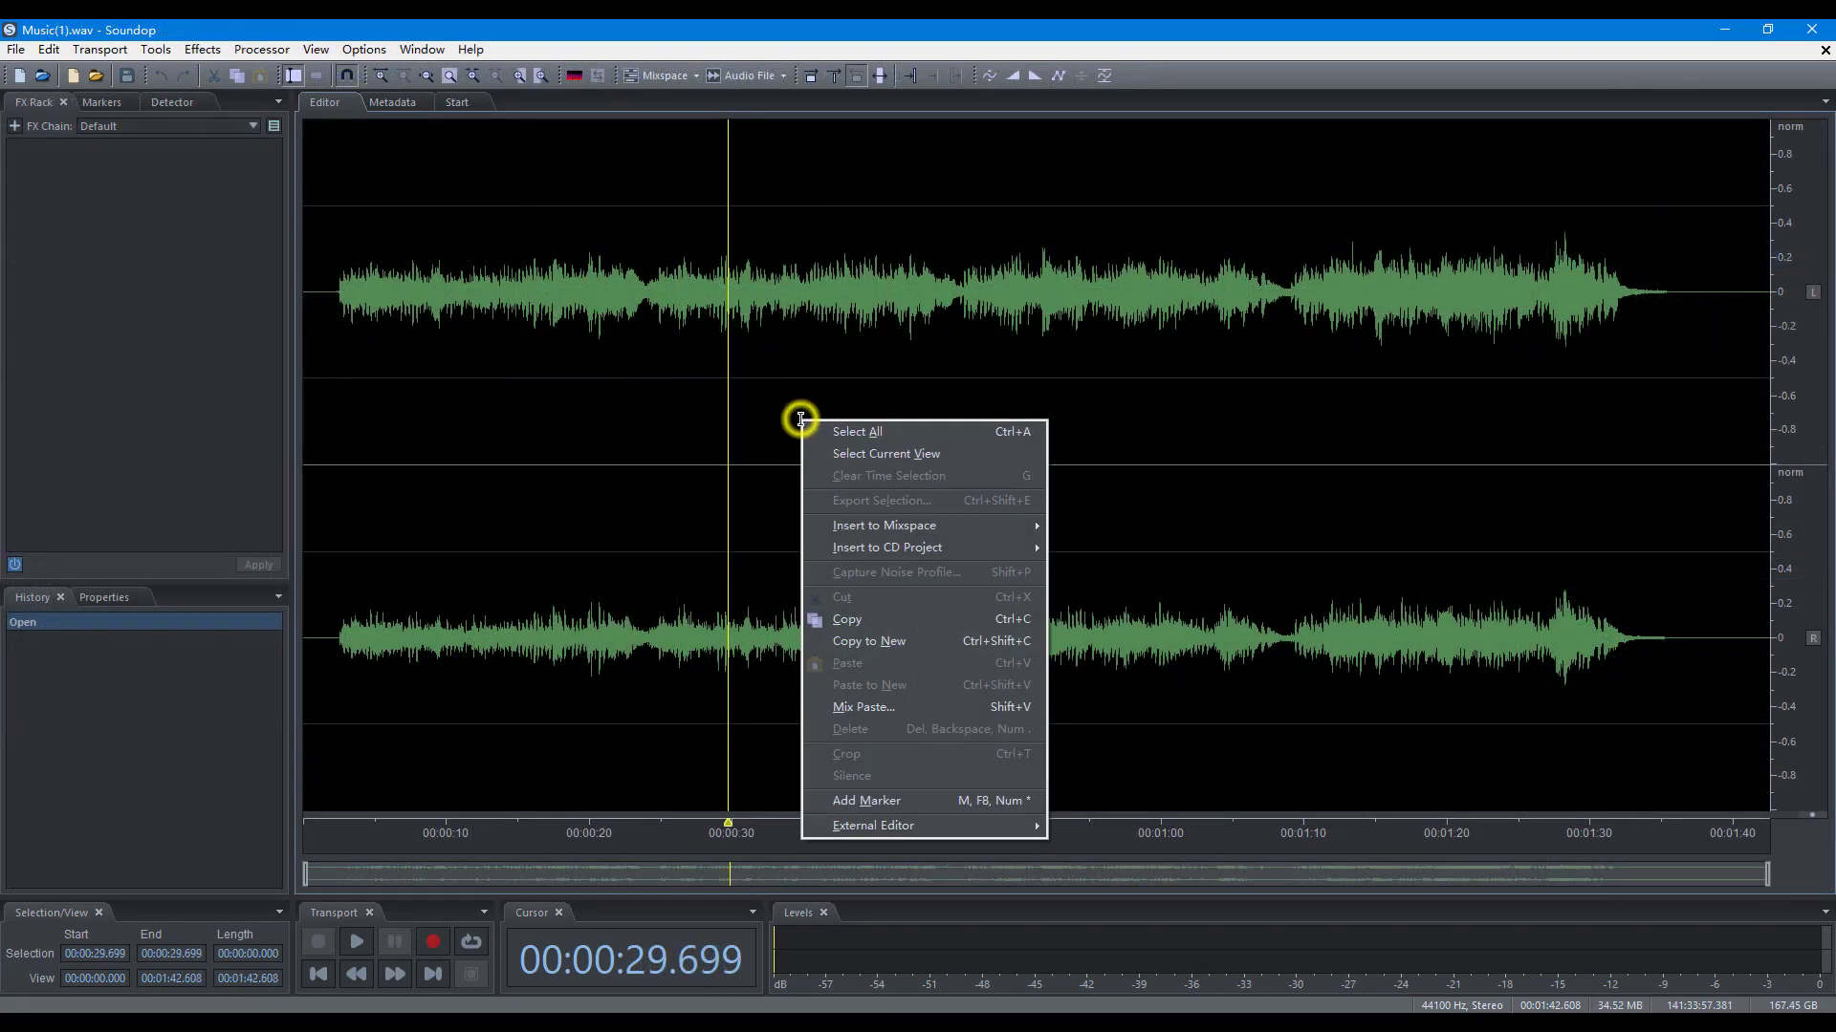
mouse_move(894, 528)
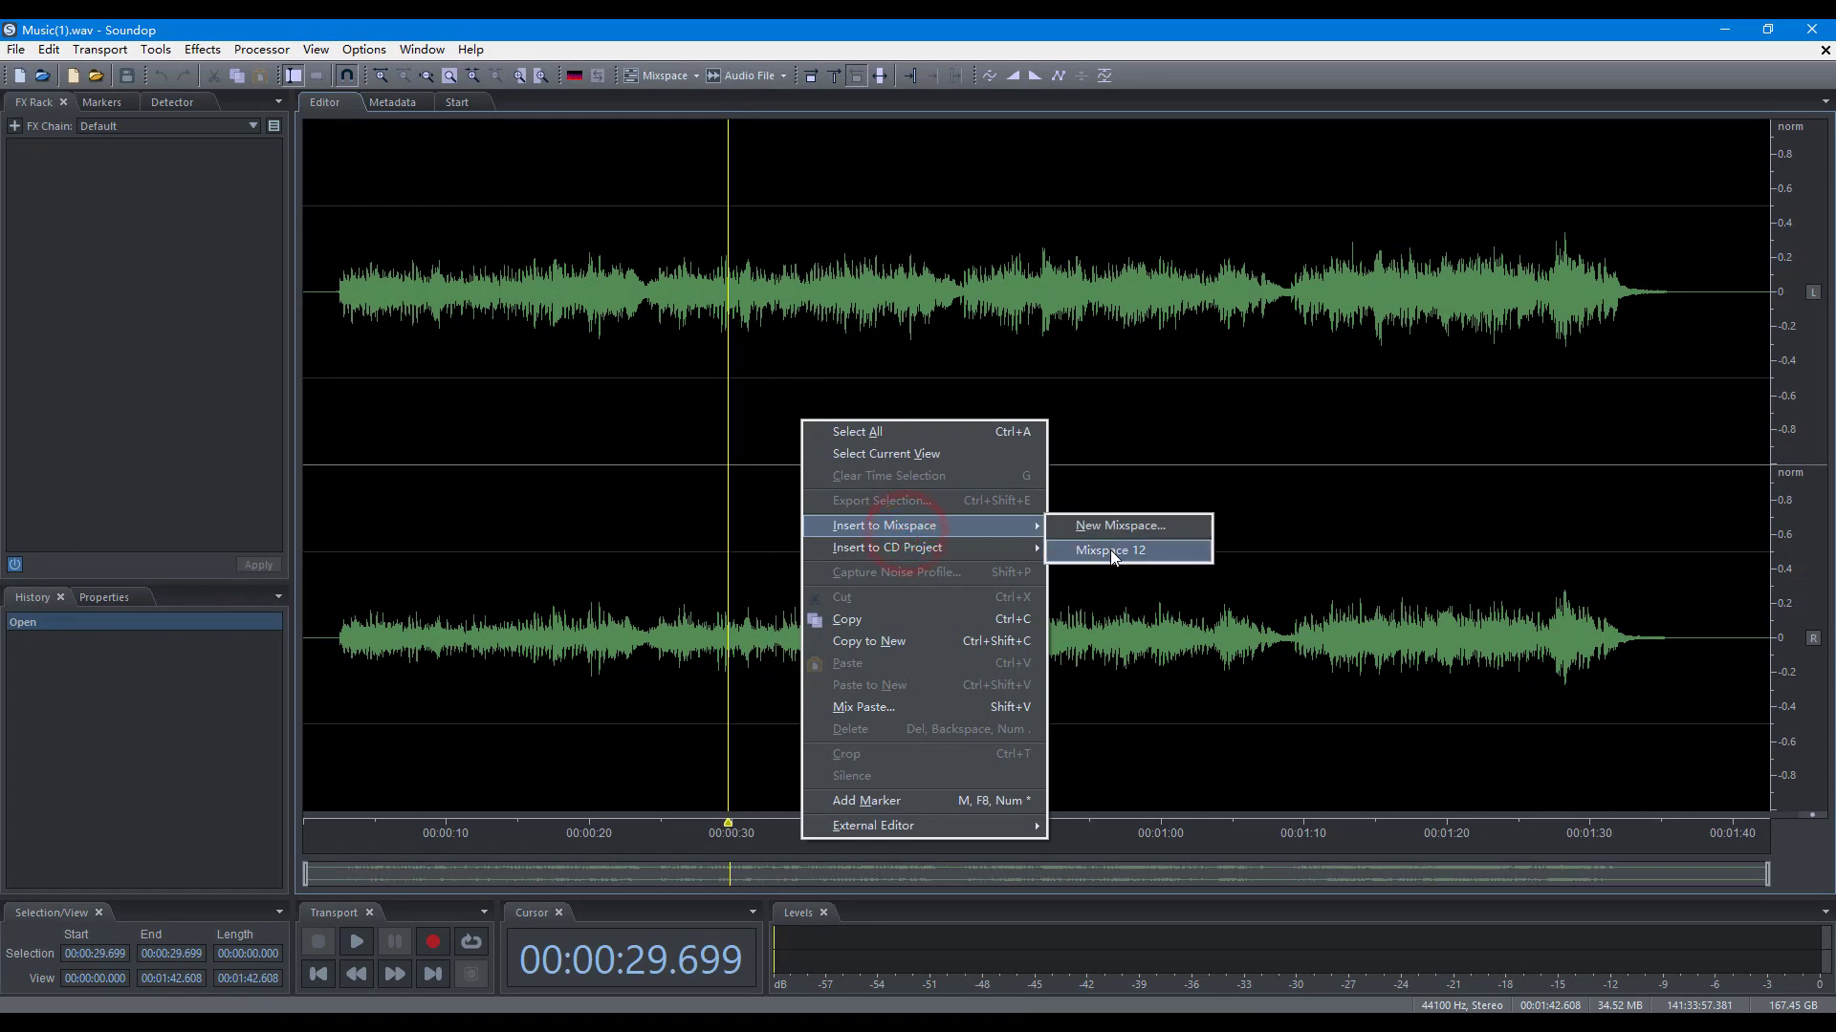
click(1109, 551)
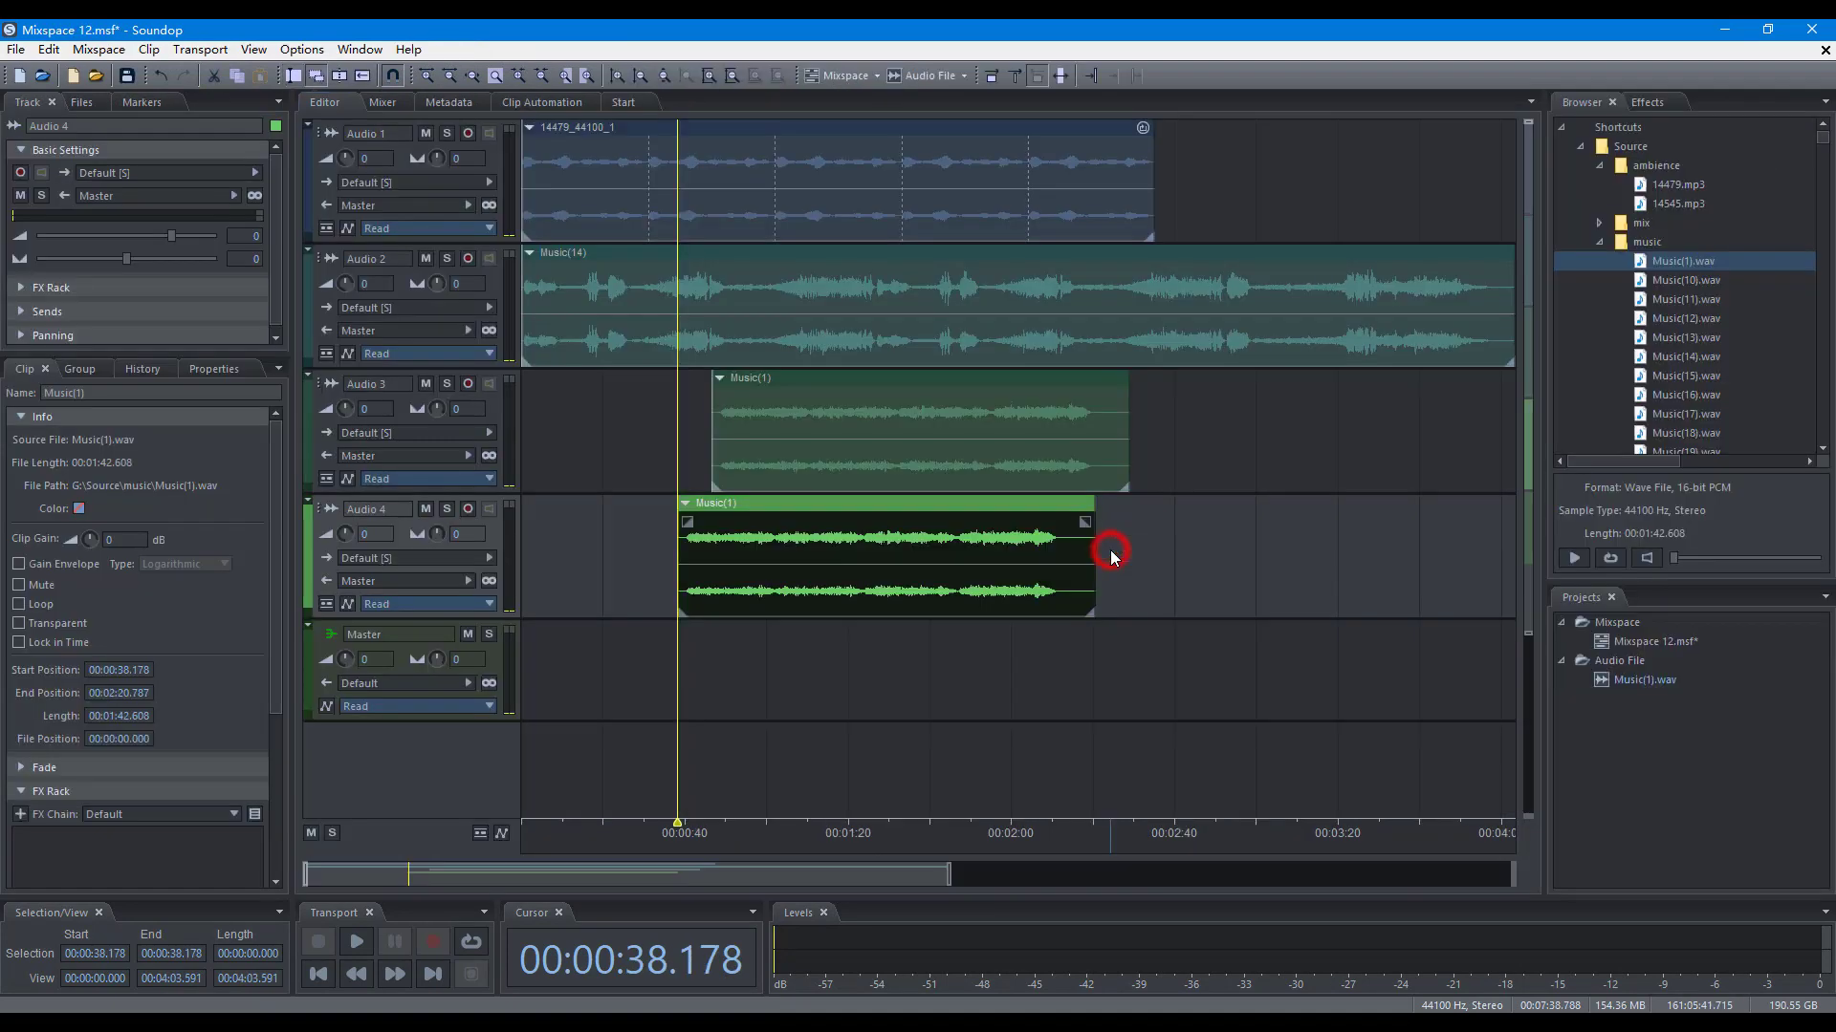
Drag Music(1).wav onto Audio 3 at 00:00:08.421, importing it as the original file
right_click(642, 554)
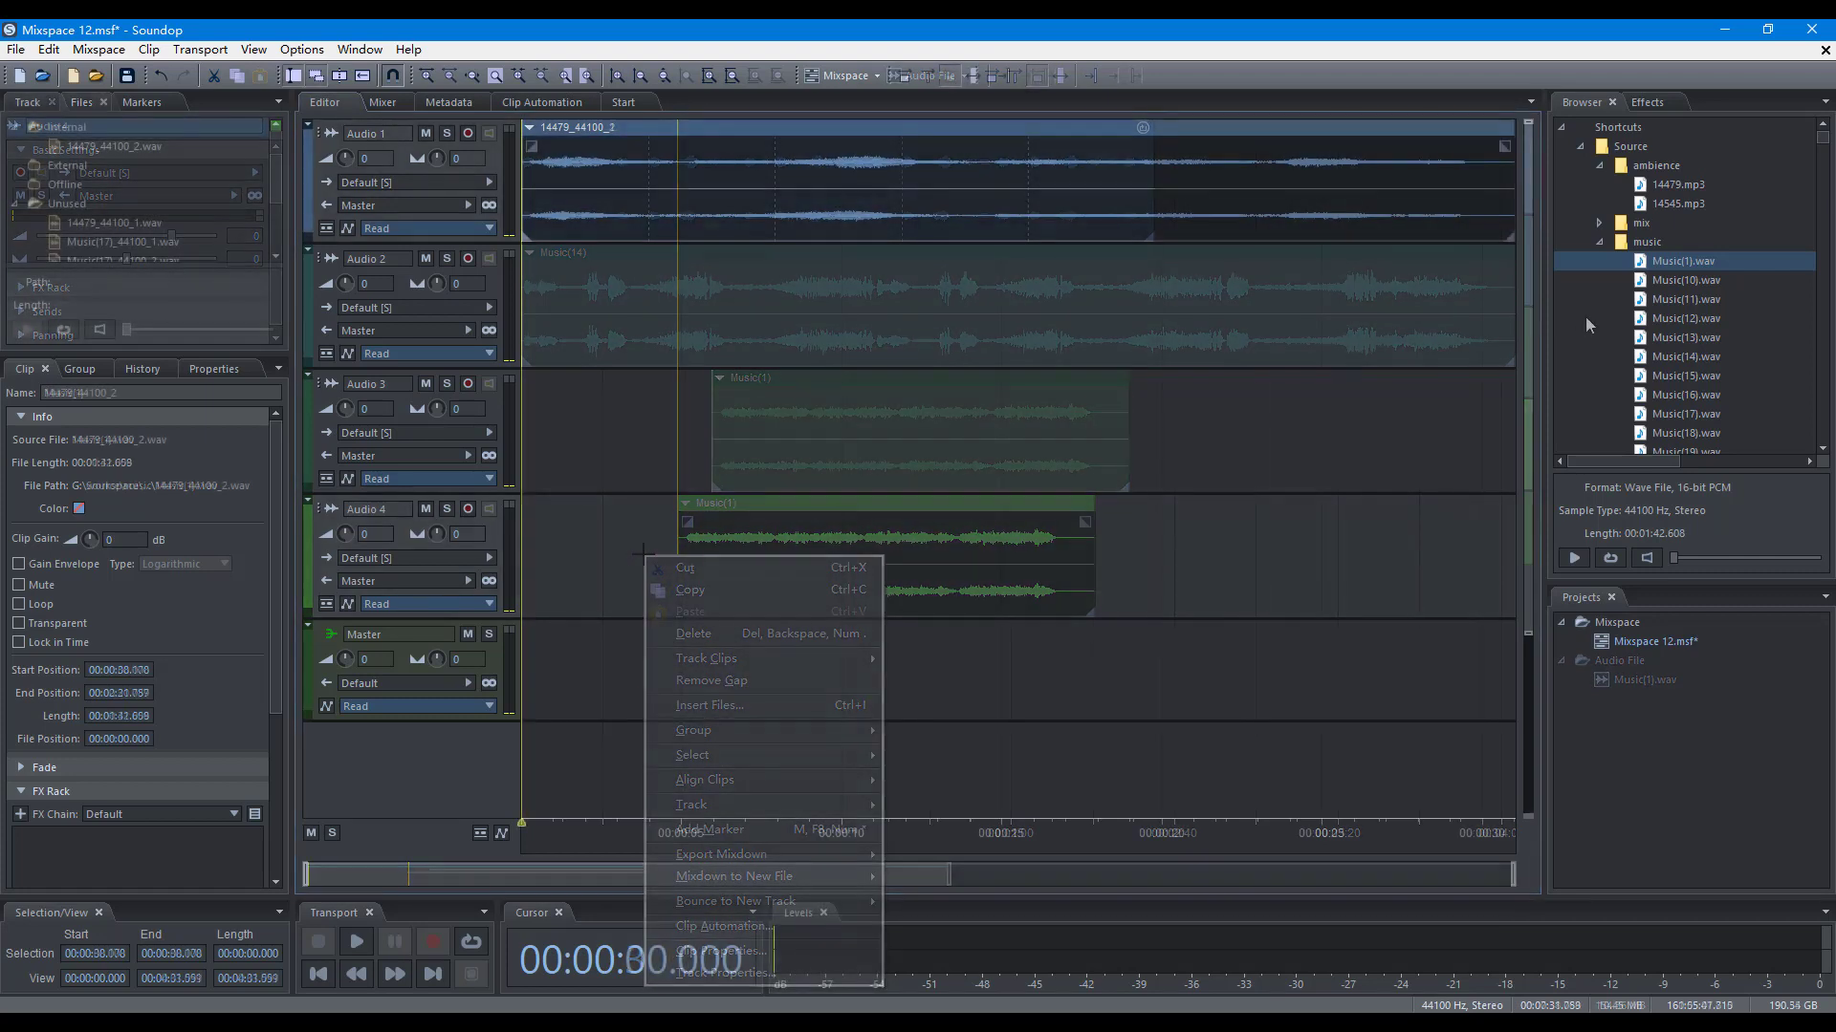
click(1661, 263)
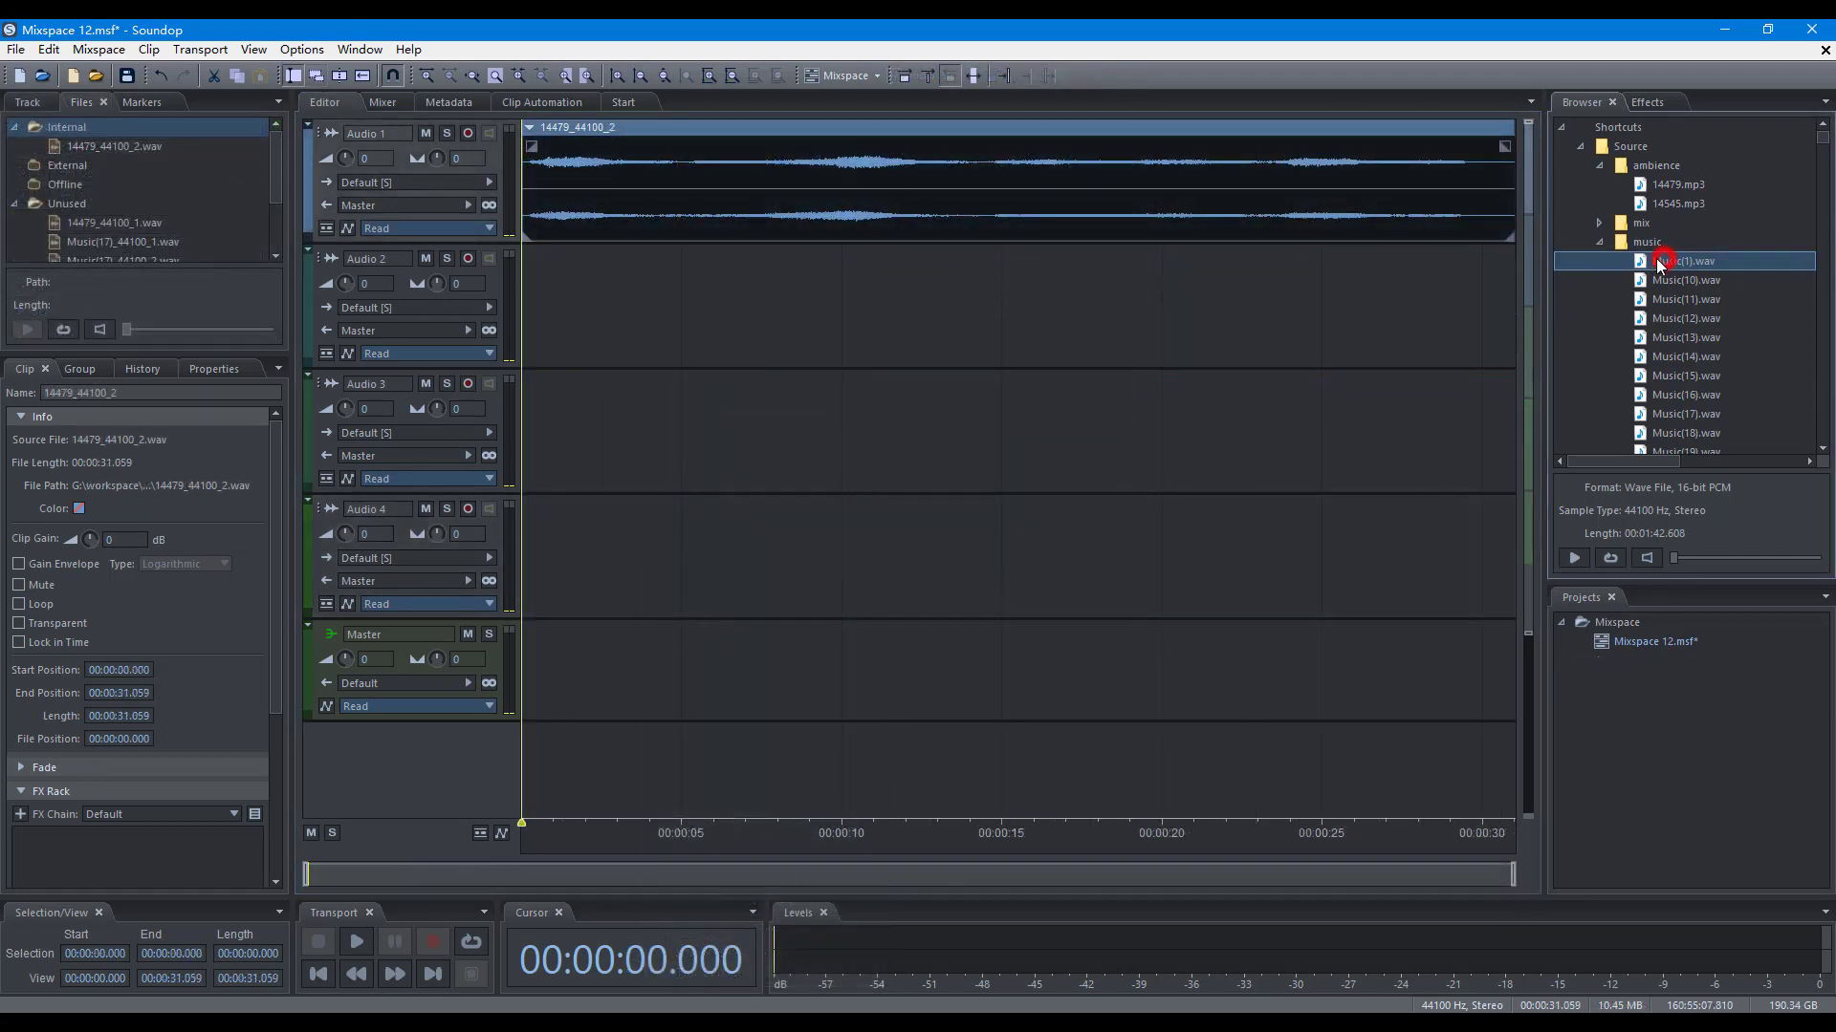
drag(1660, 265, 792, 415)
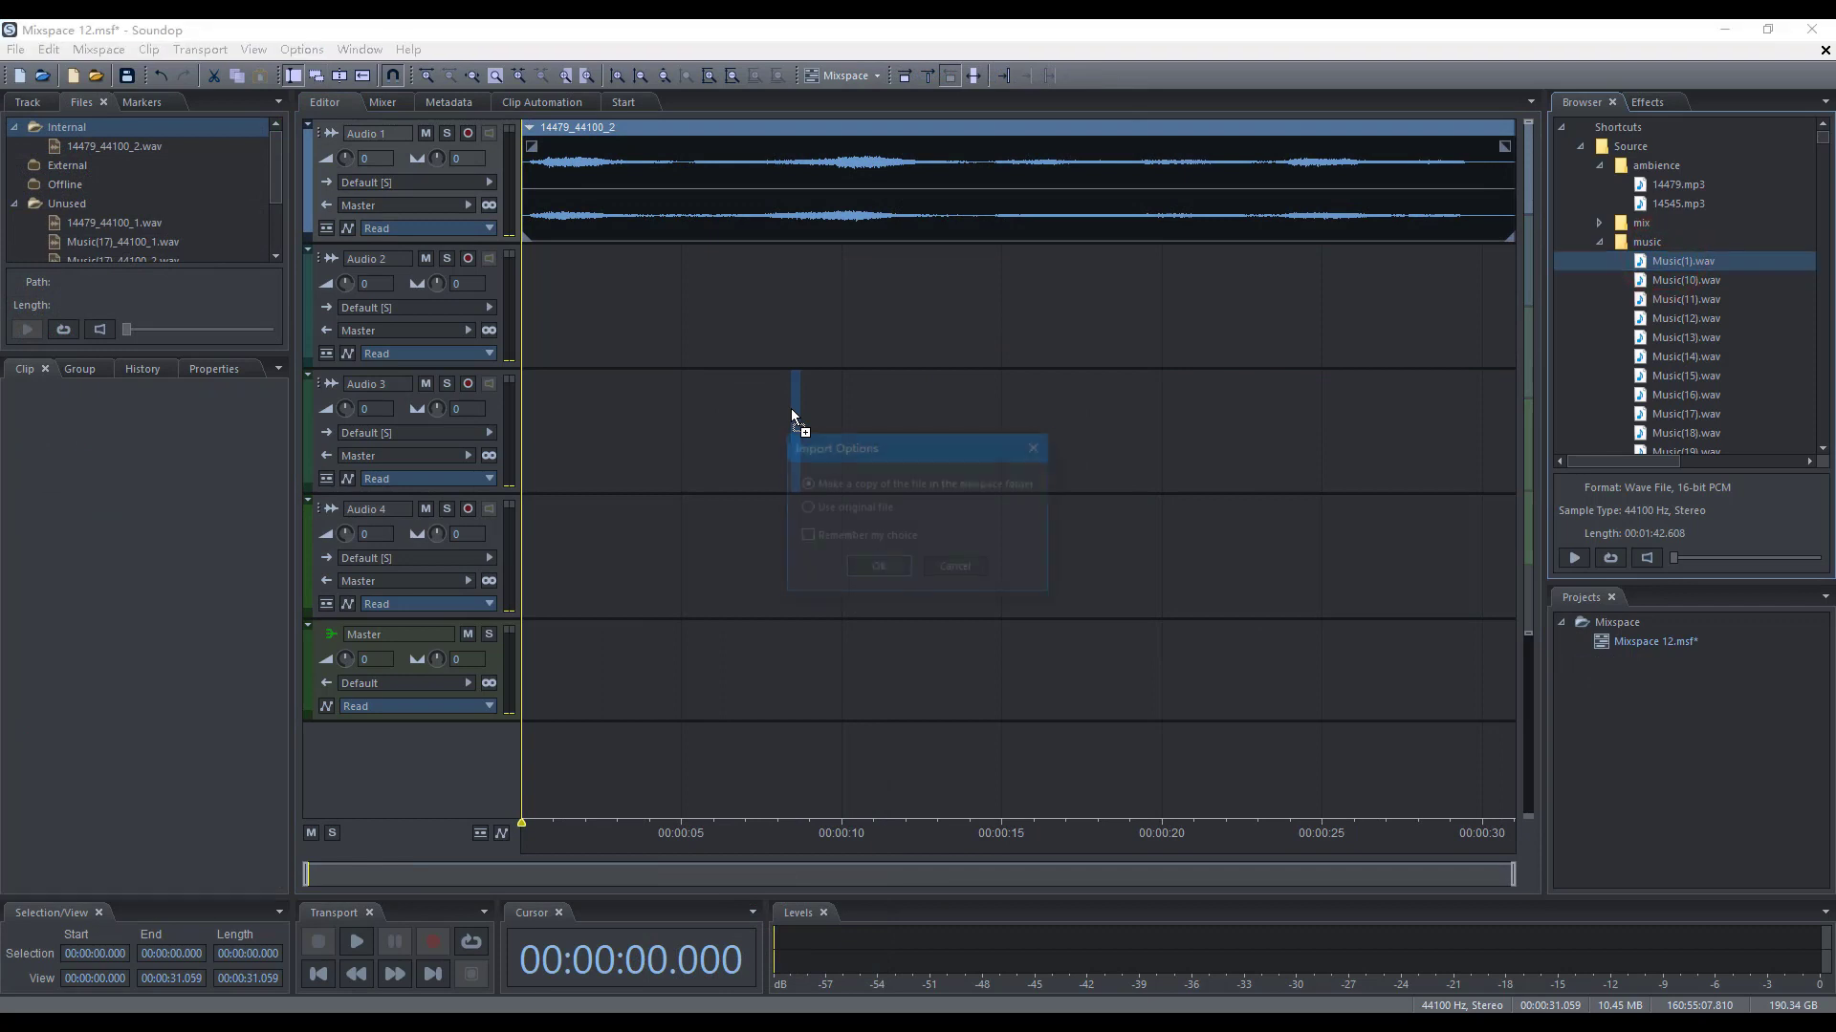
click(859, 516)
click(878, 572)
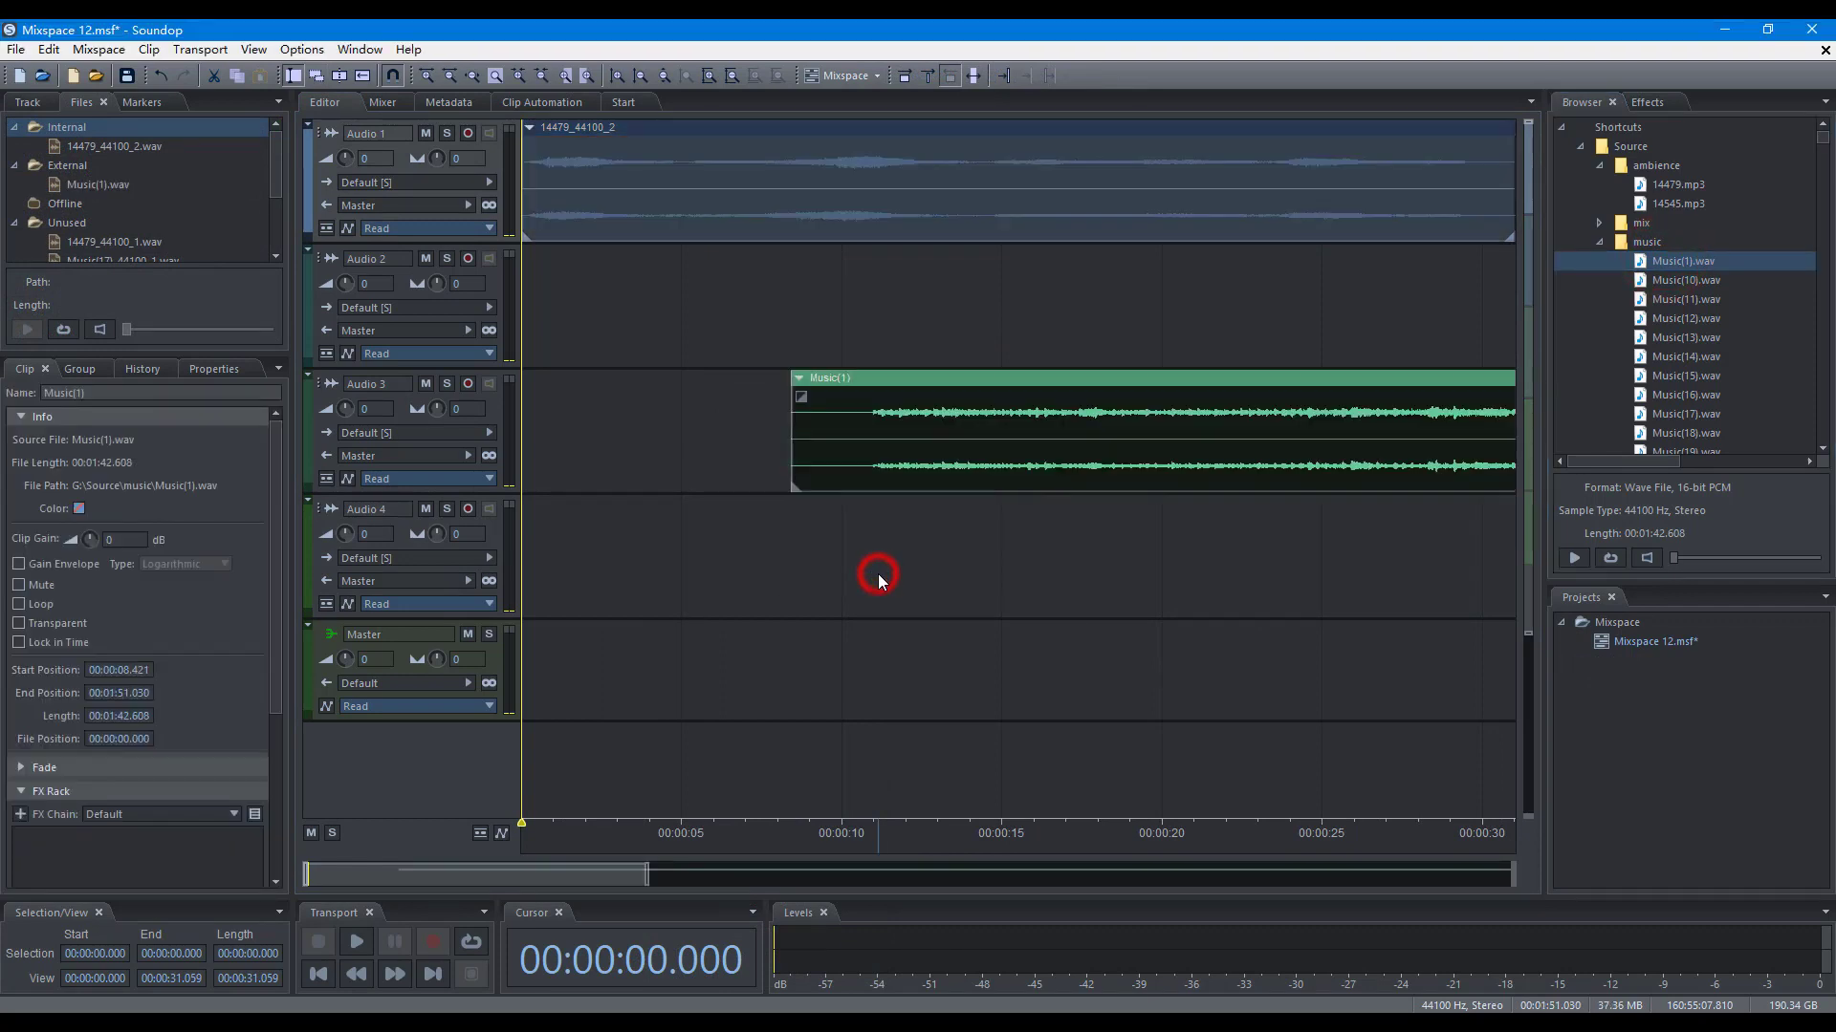
Add the chosen music files to the mixspace on separate tracks, left-aligned
key(ctrl+k)
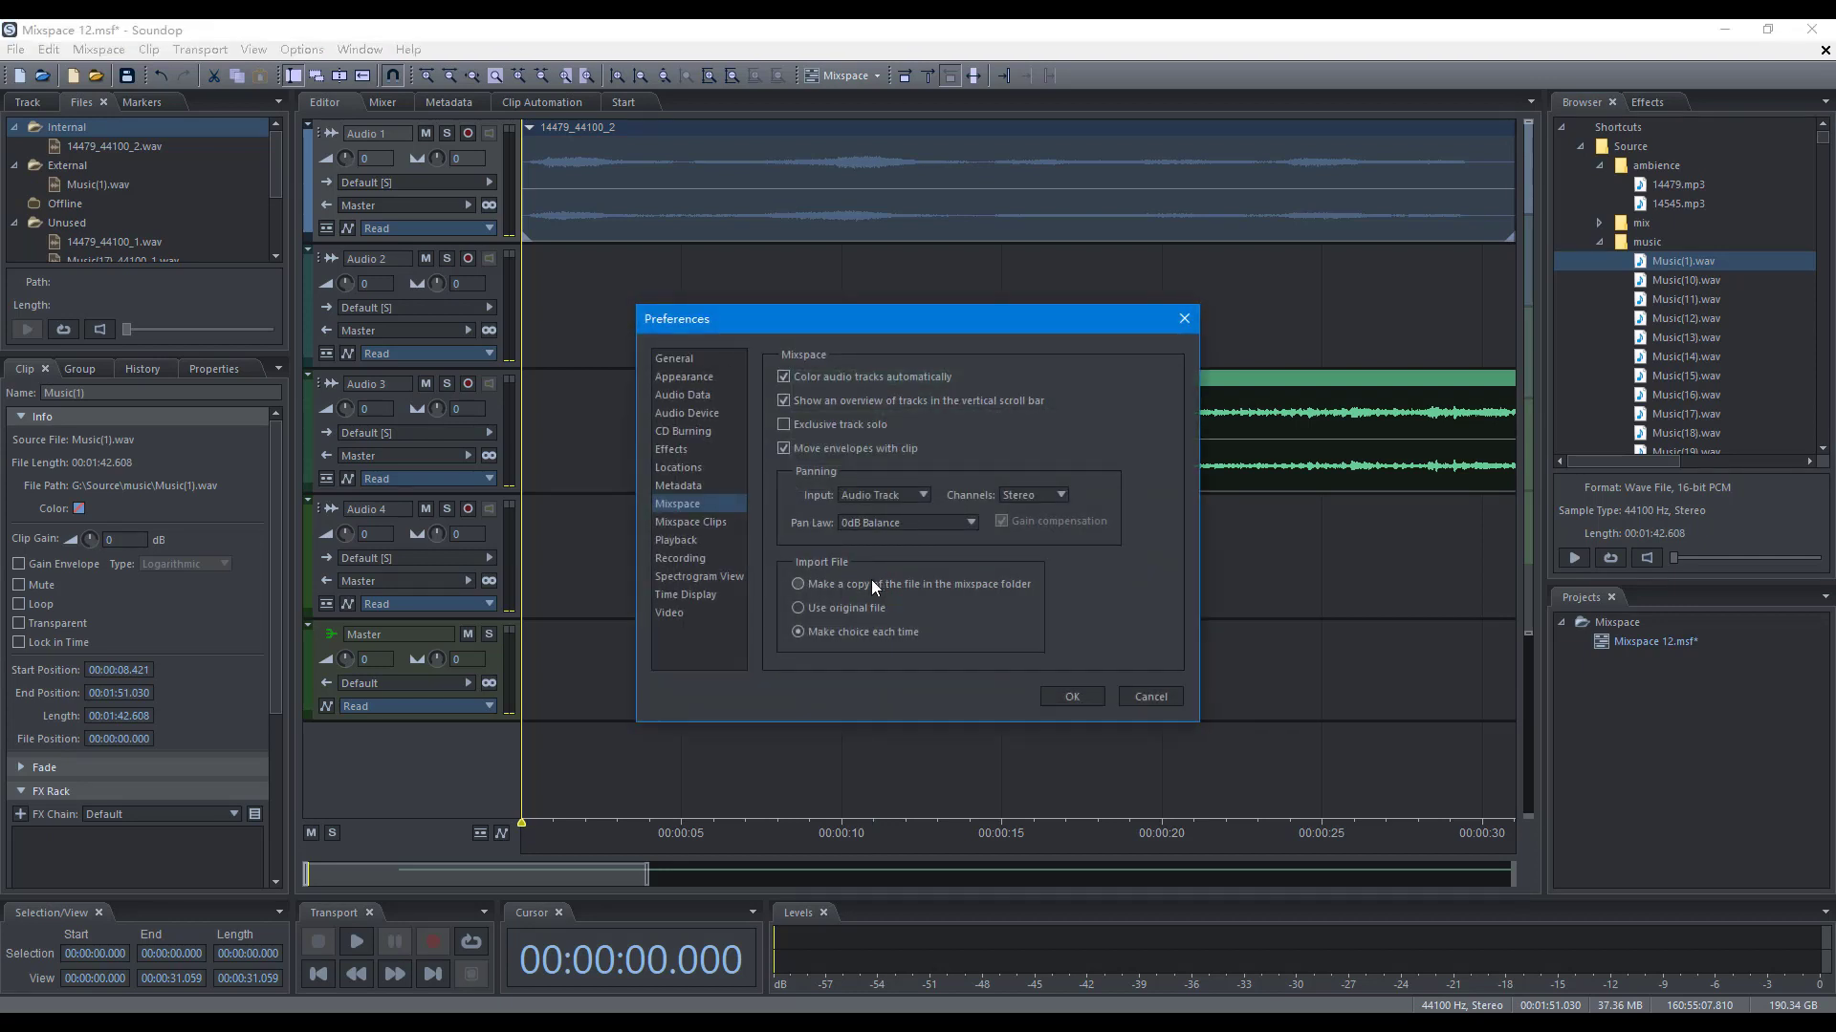
click(1055, 698)
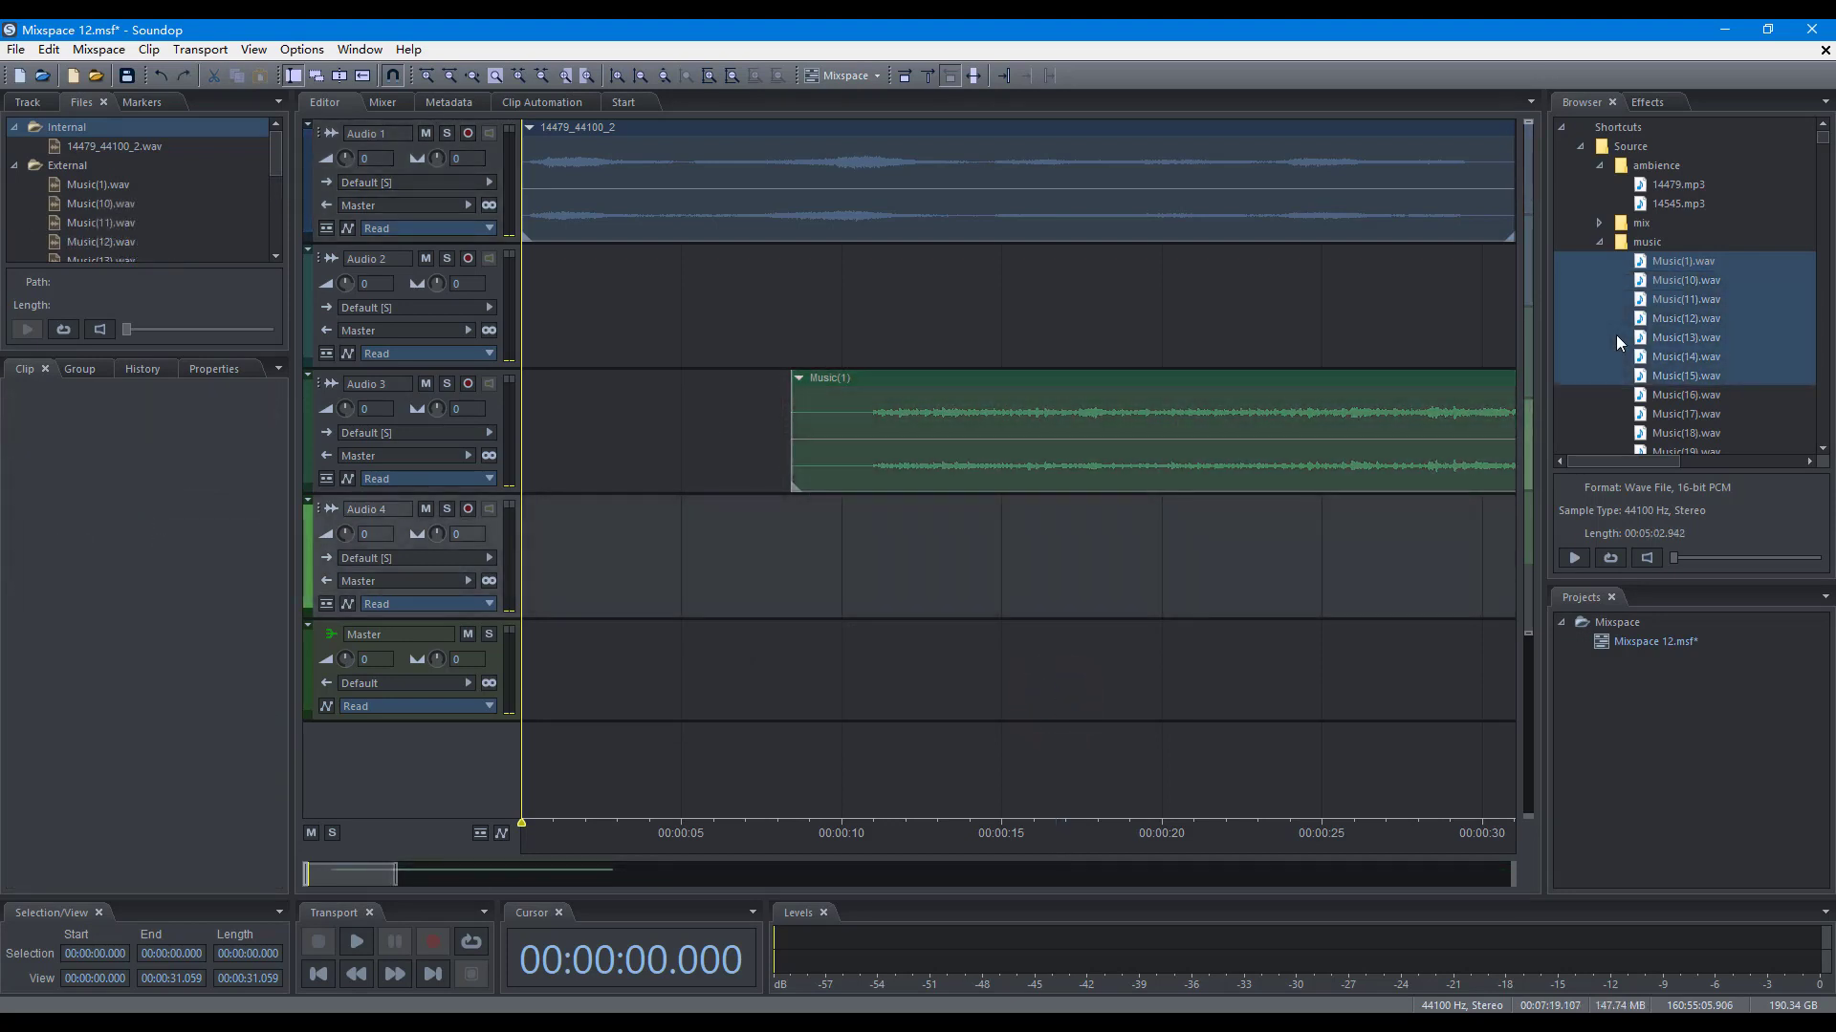
mouse_move(1649, 299)
mouse_down()
mouse_move(1328, 445)
mouse_move(953, 555)
mouse_move(890, 551)
mouse_up()
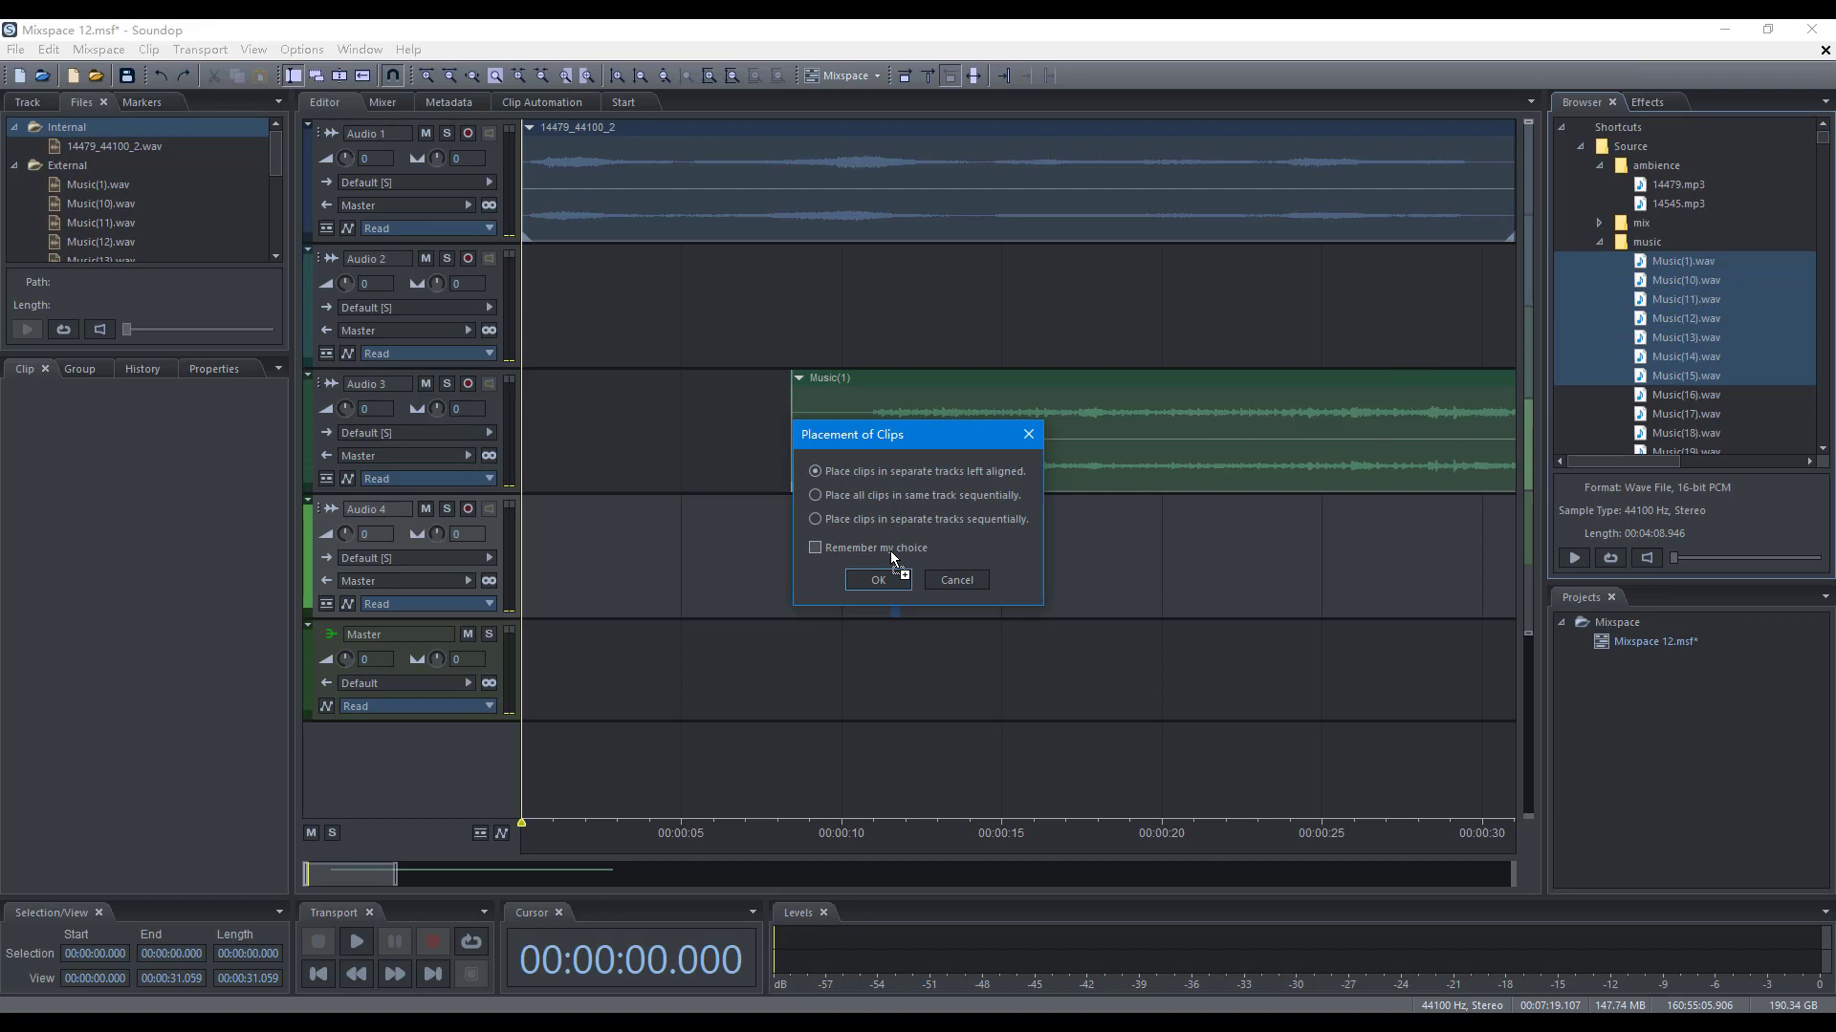
click(877, 580)
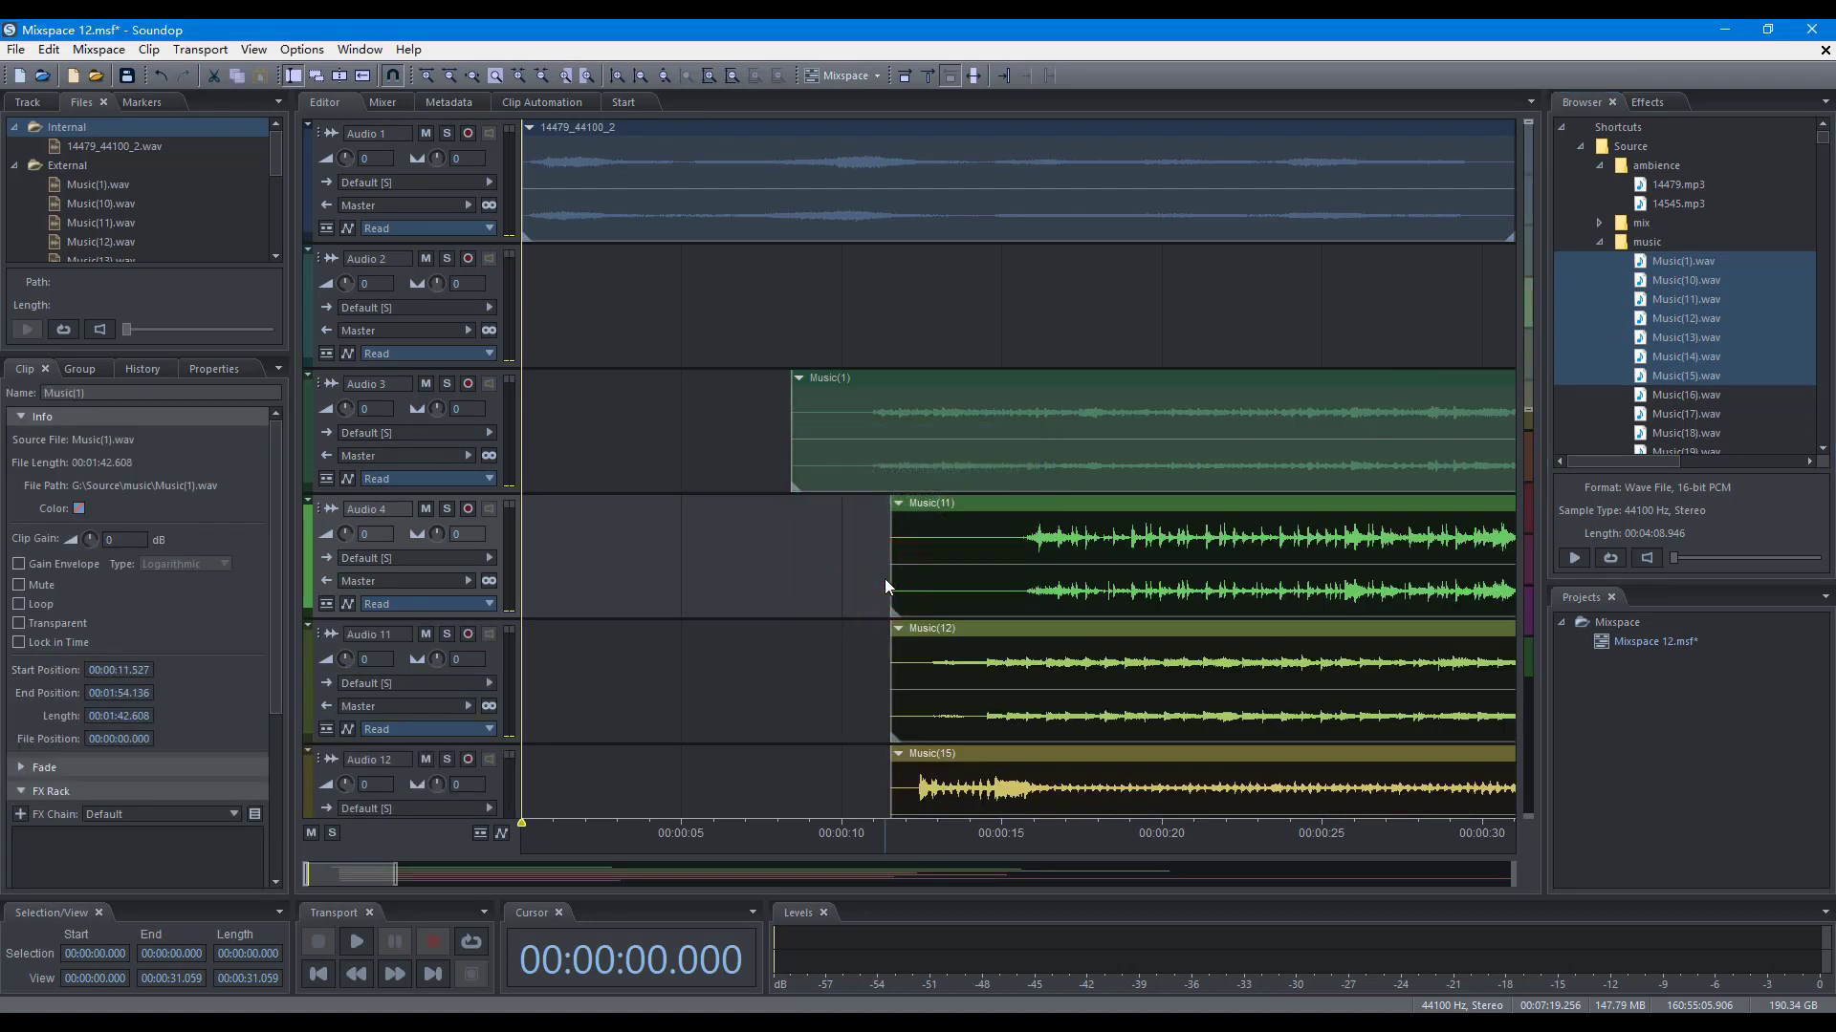
Make left-aligned separate tracks the default multi-clip placement in Mixspace Clips preferences
key(ctrl+p)
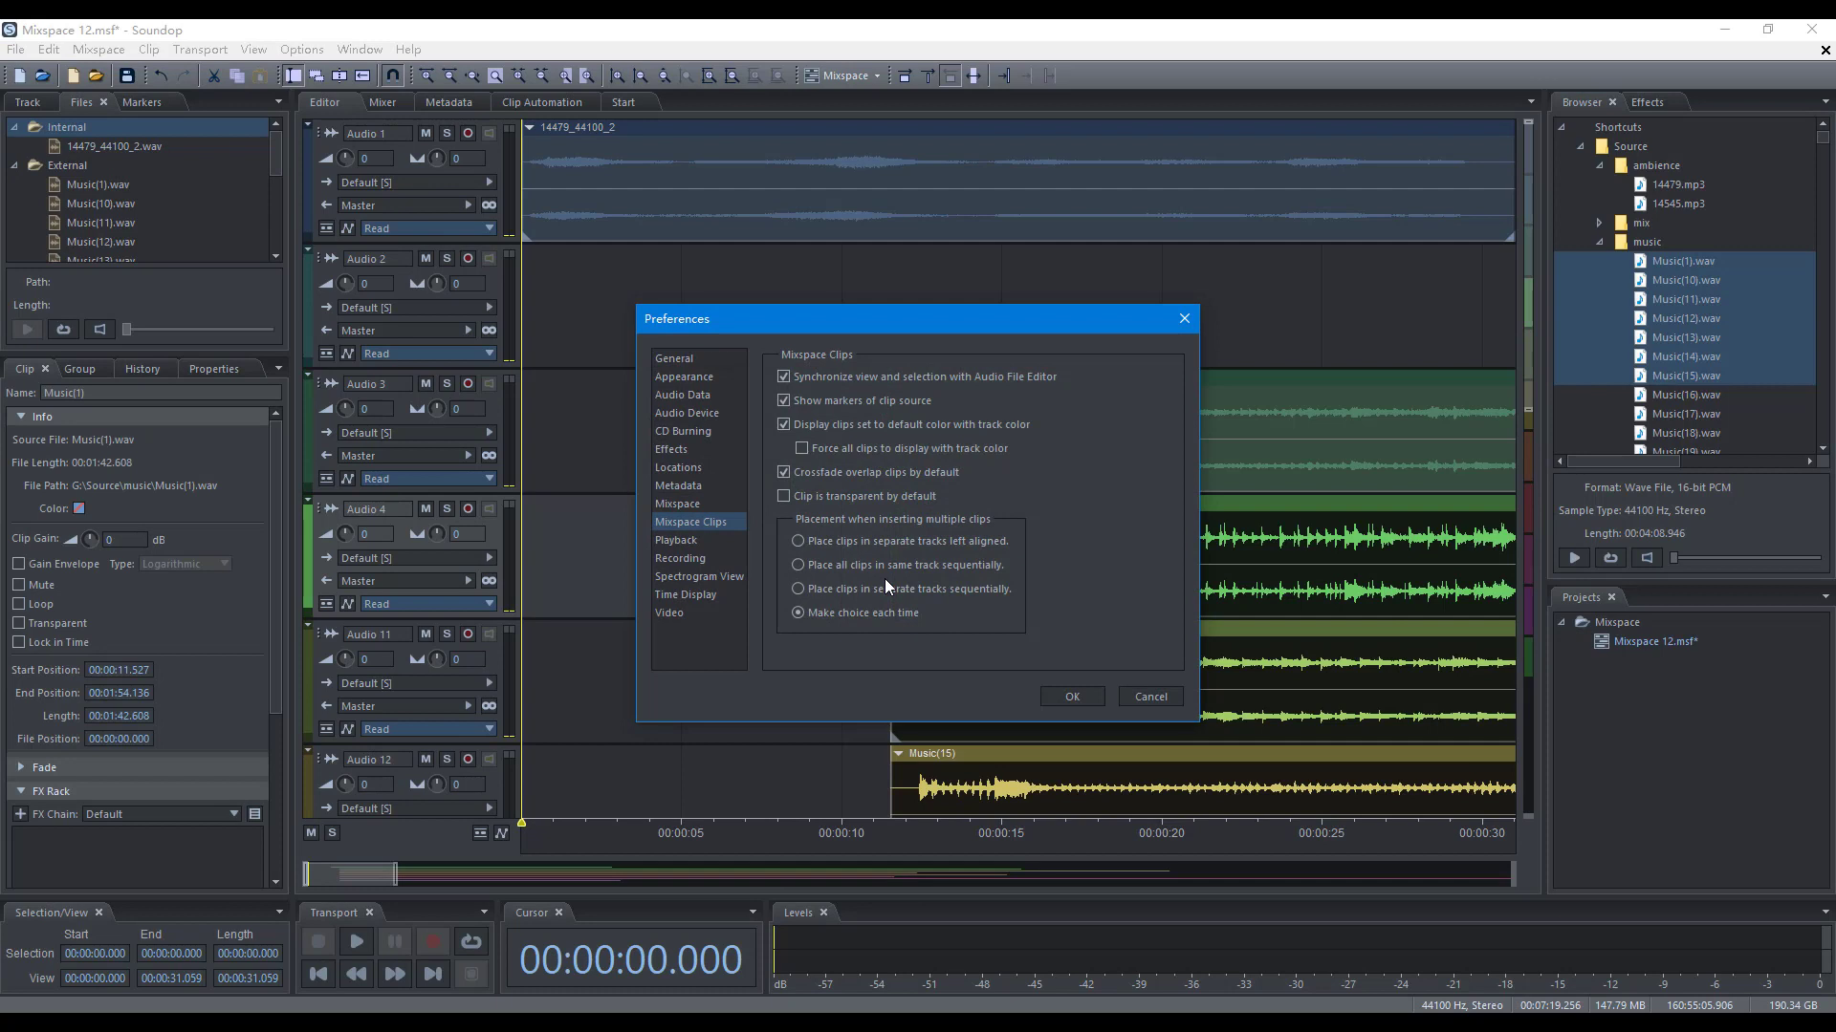
click(808, 543)
click(1058, 700)
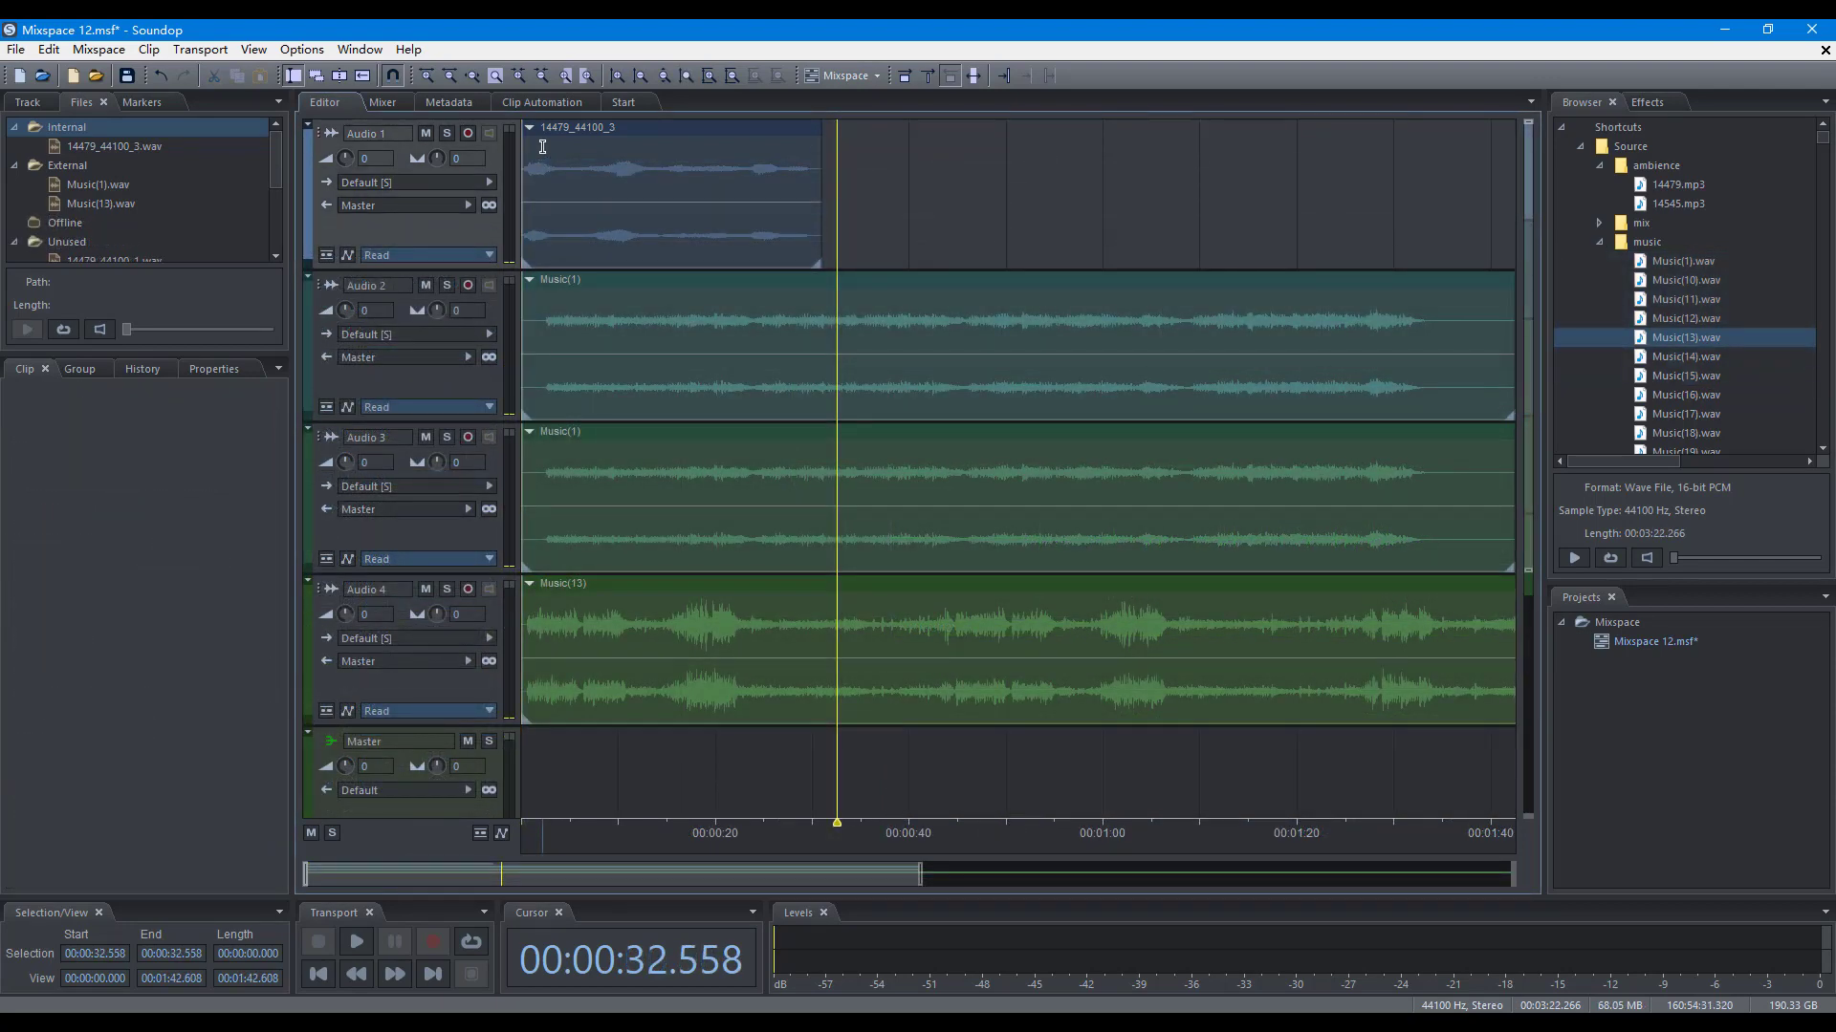
In one edit mode, select clips by clicking and by marquee across Audio 2–4
click(319, 75)
click(592, 151)
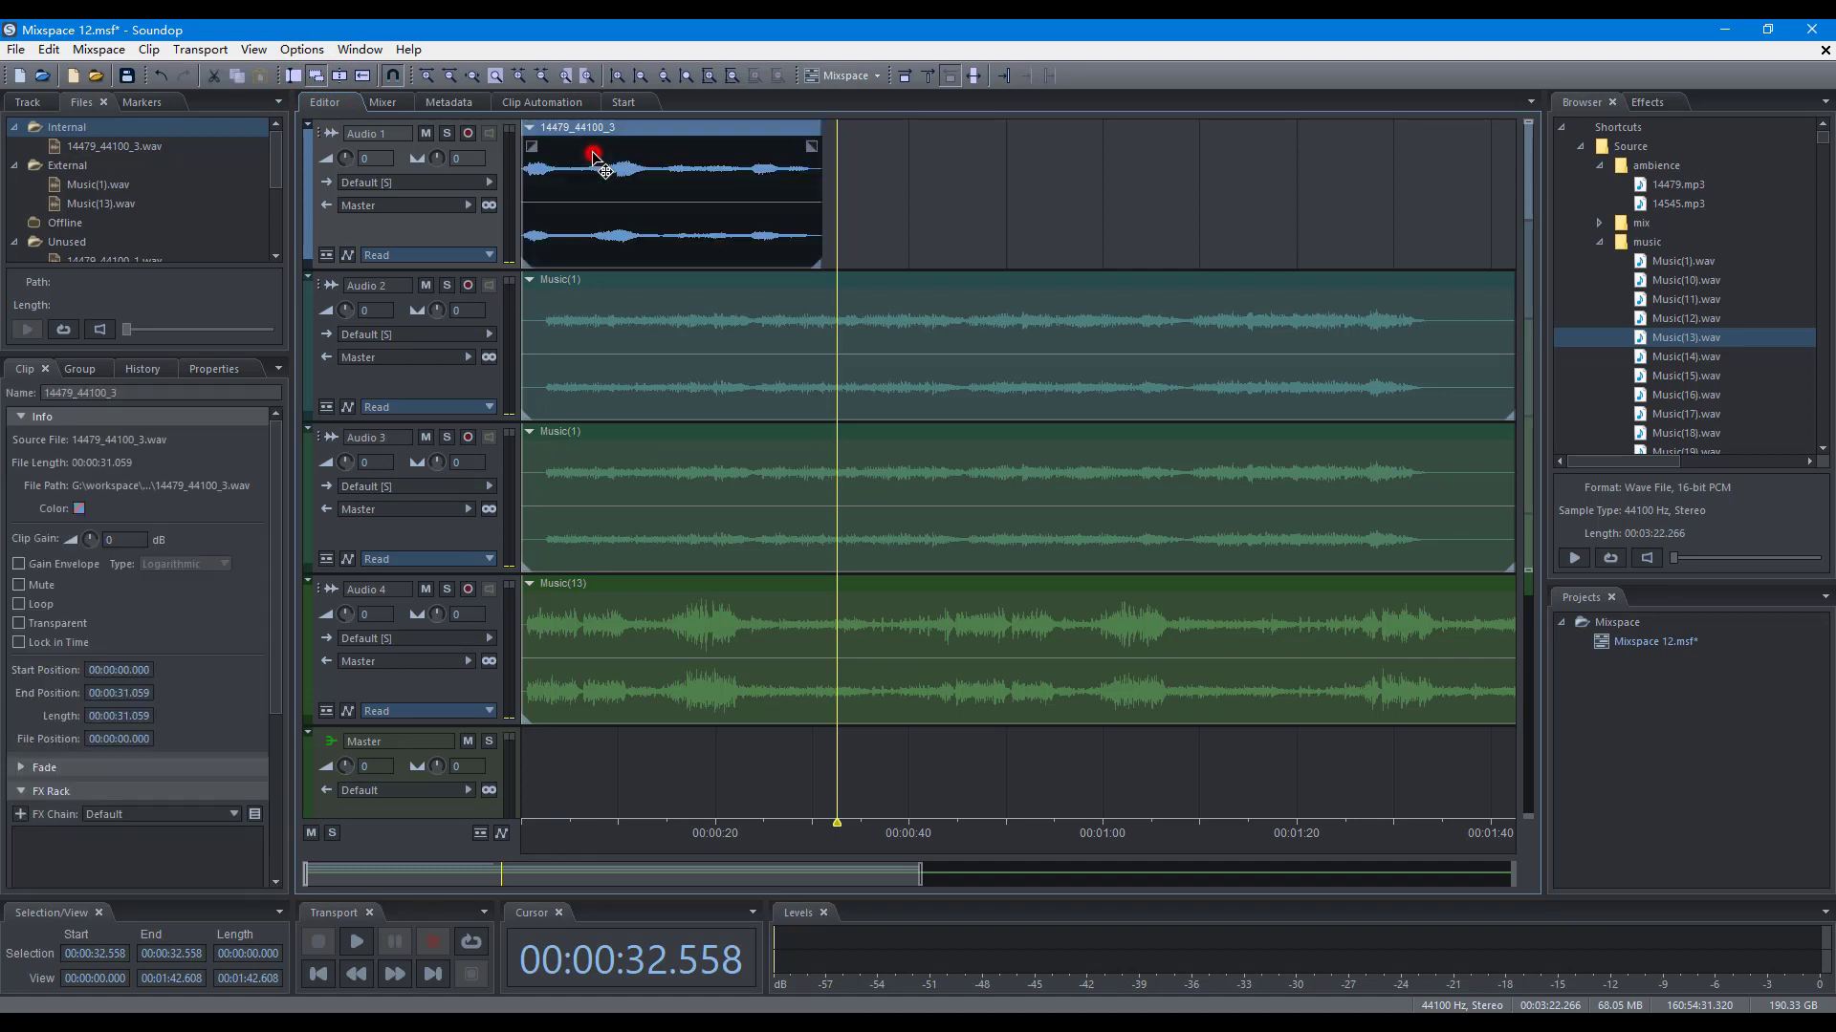
click(690, 336)
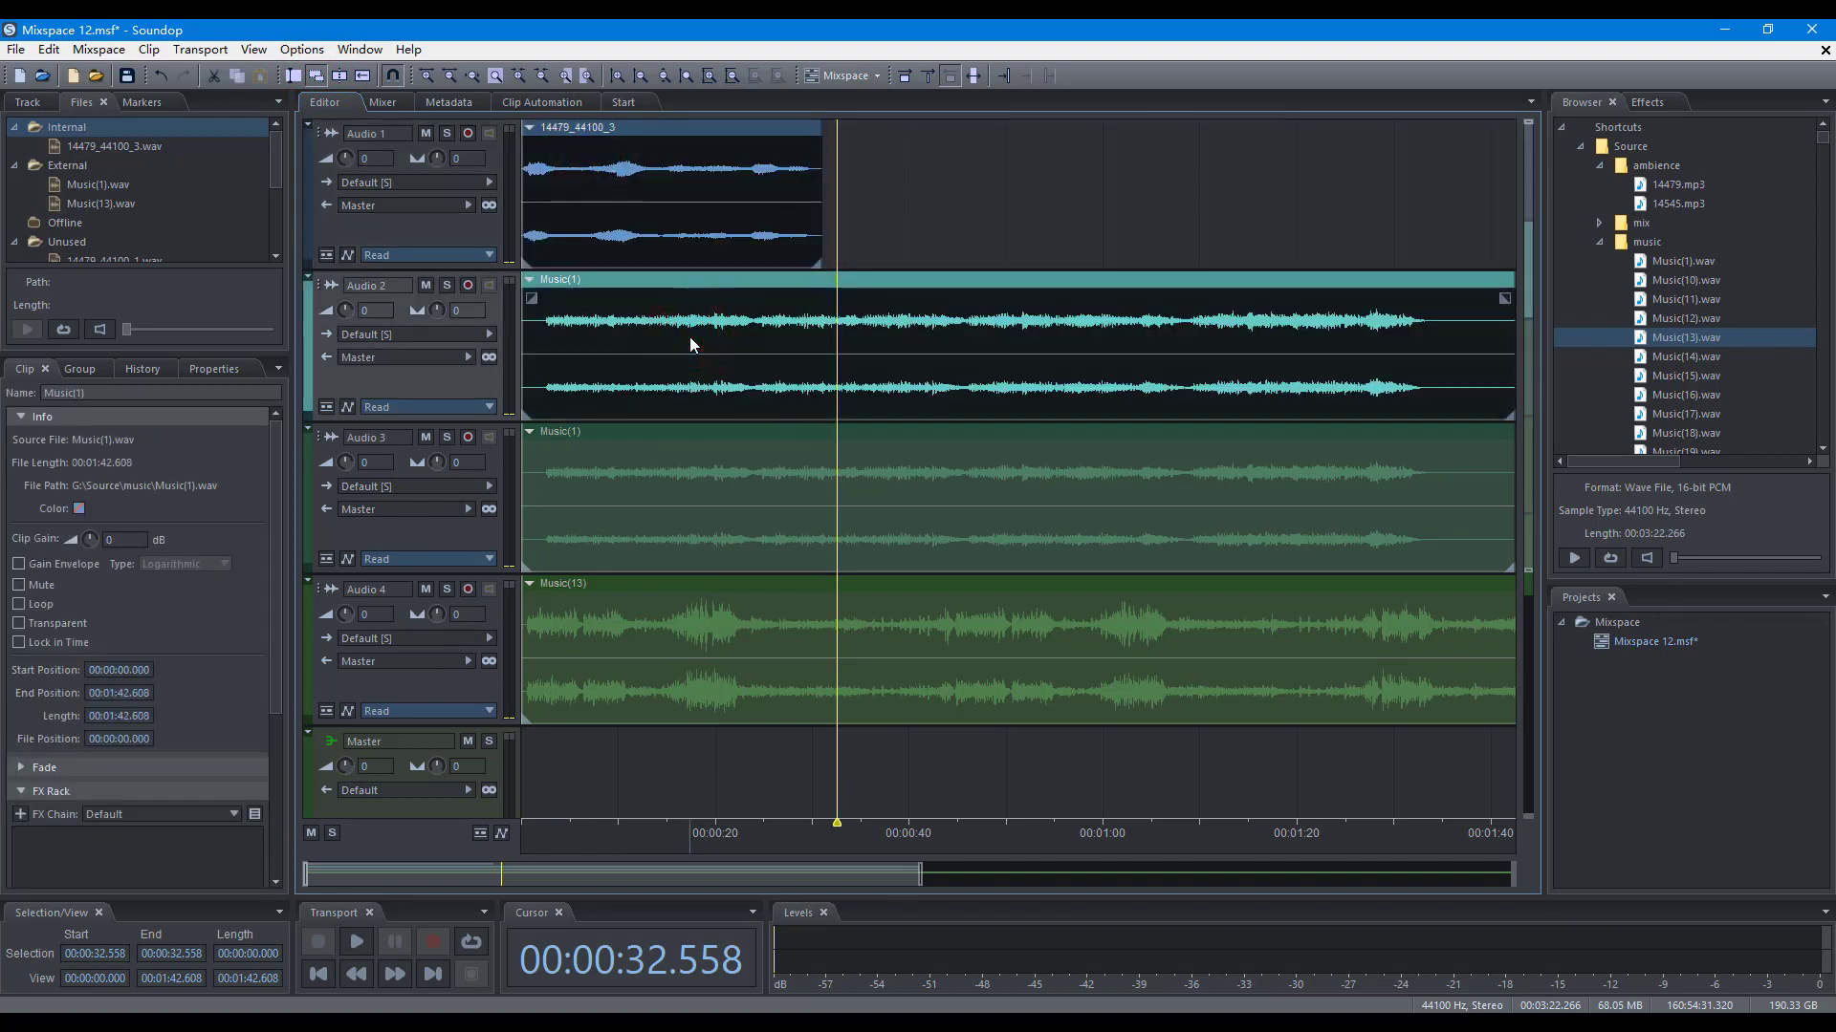
click(690, 336)
drag(903, 214, 668, 669)
click(852, 158)
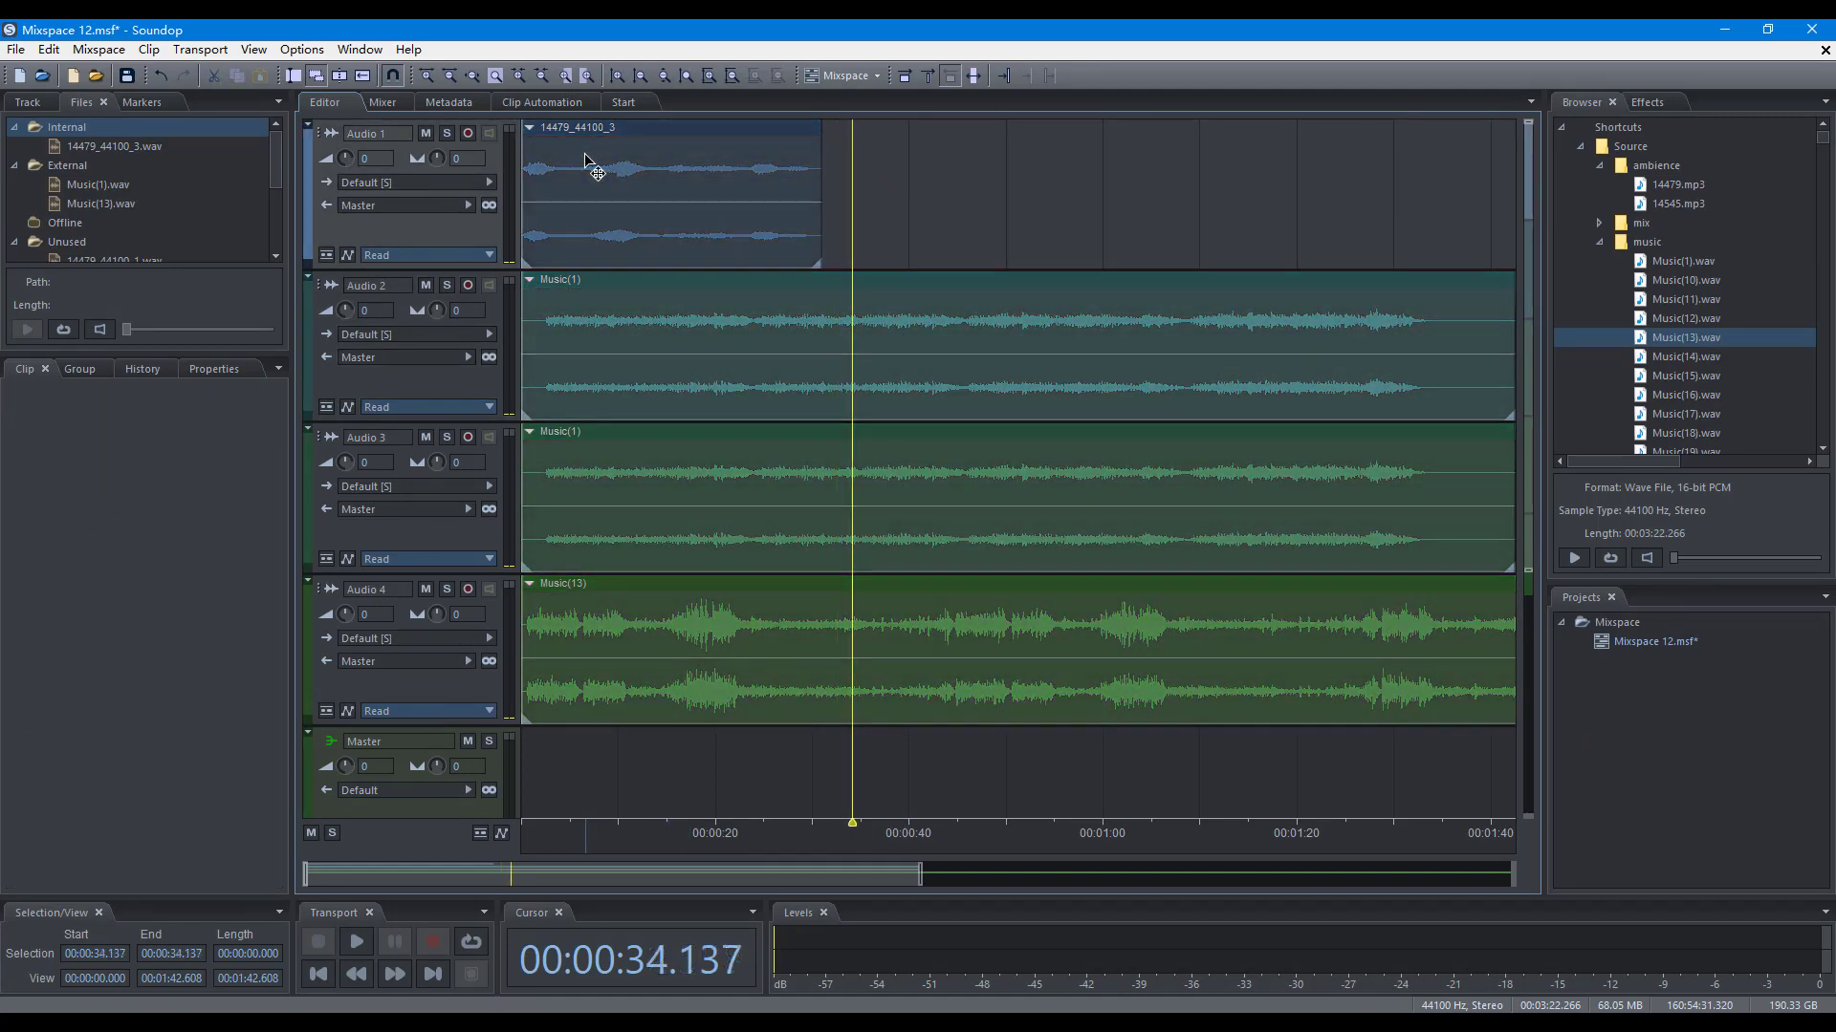
In the other edit mode, select clips, drag a 00:00:25.000–00:00:36.307 time range, then open clip selection options
click(294, 75)
click(574, 129)
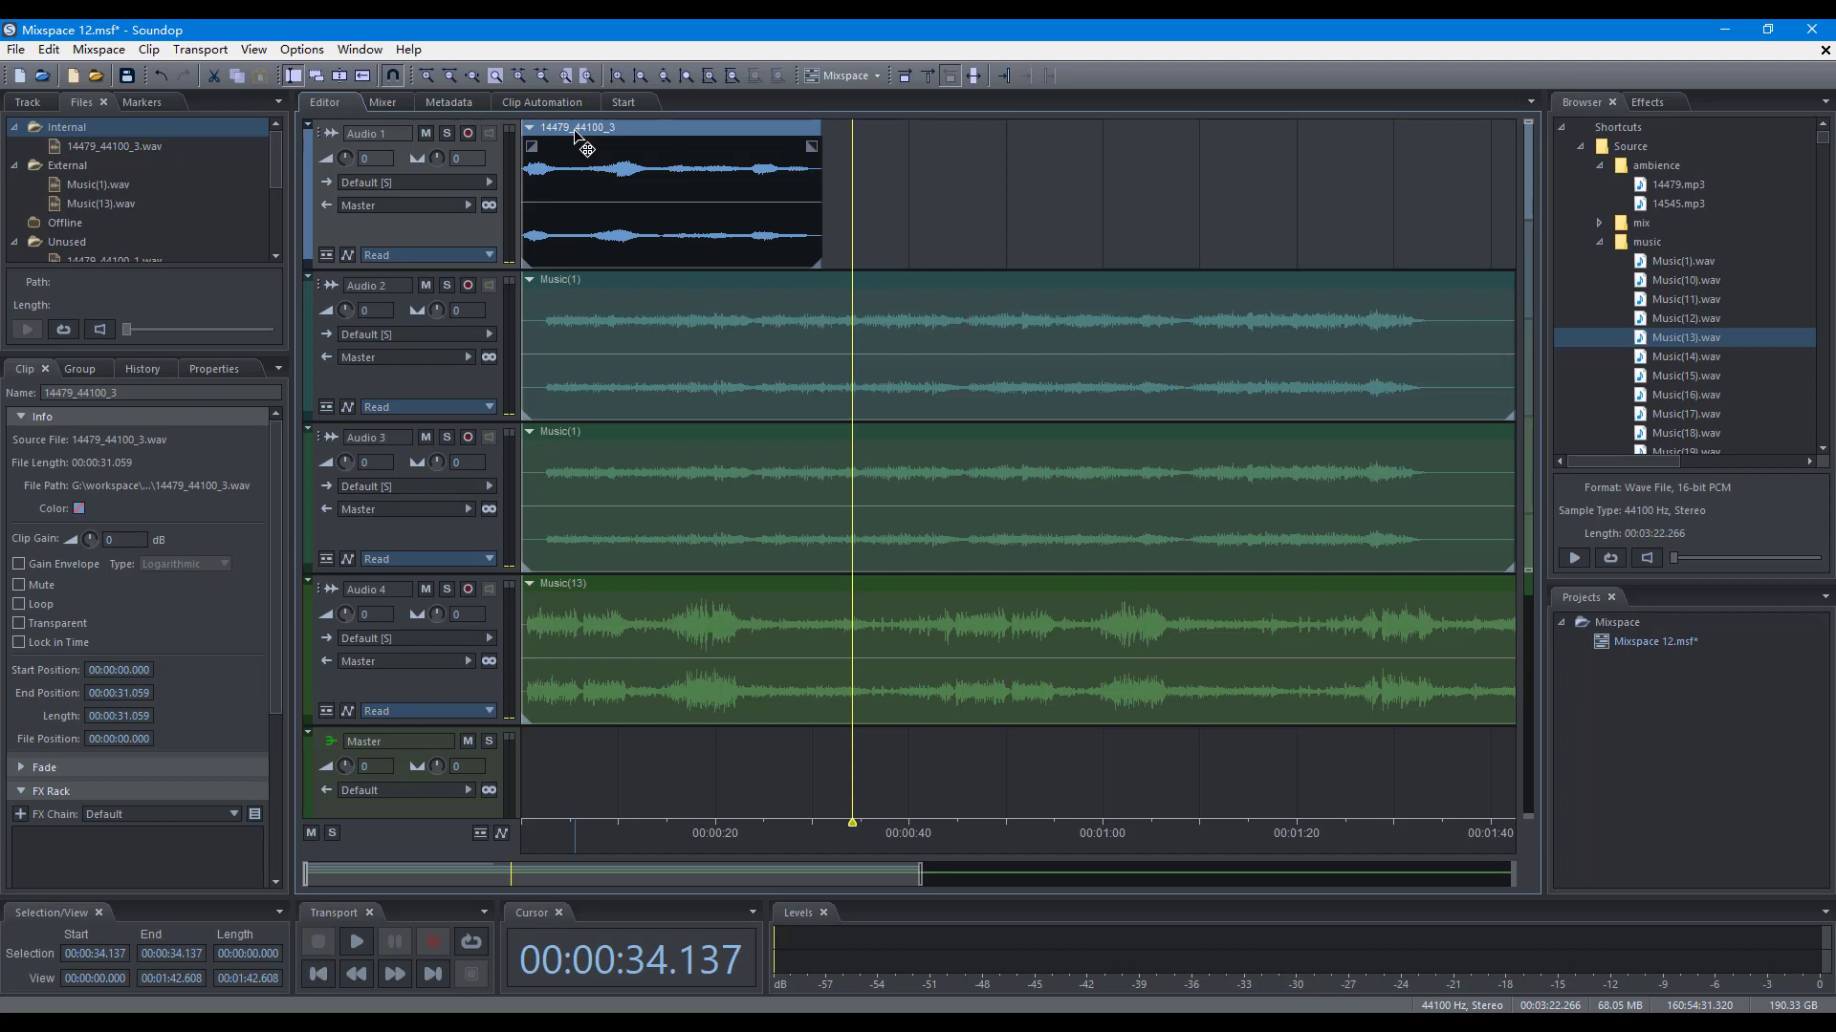
click(592, 277)
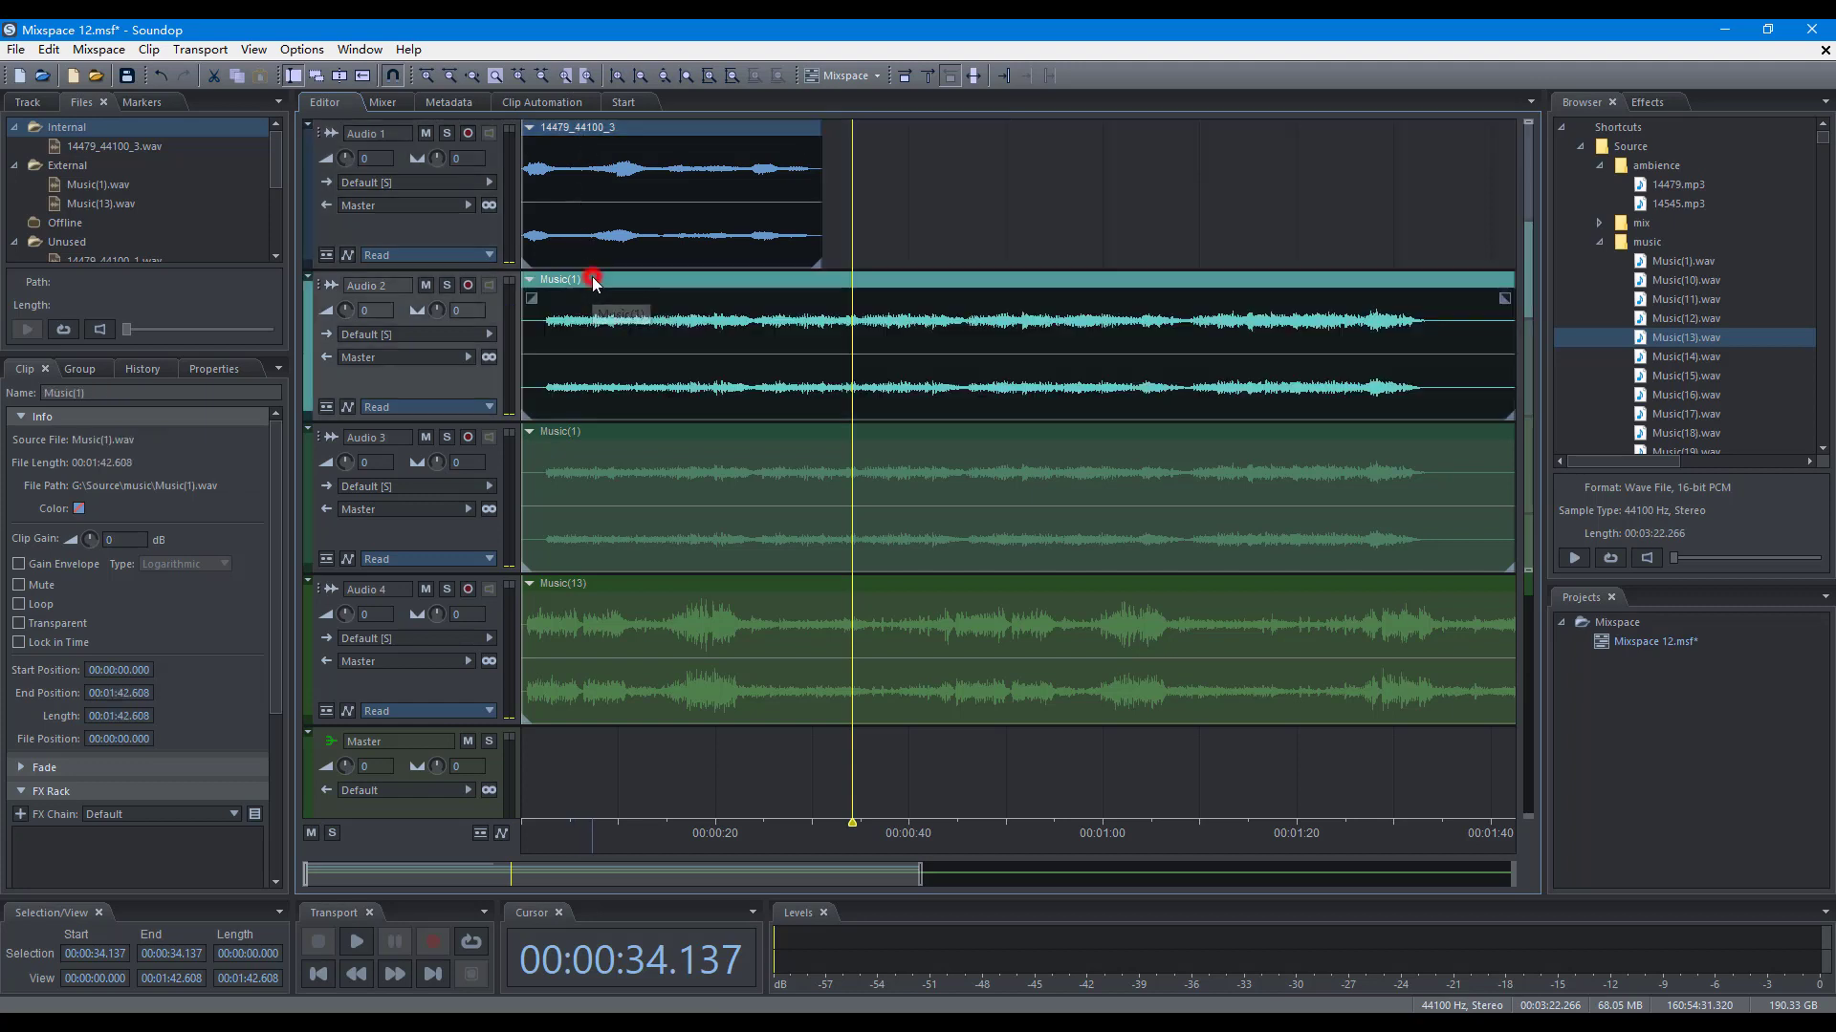
ctrl+click(592, 278)
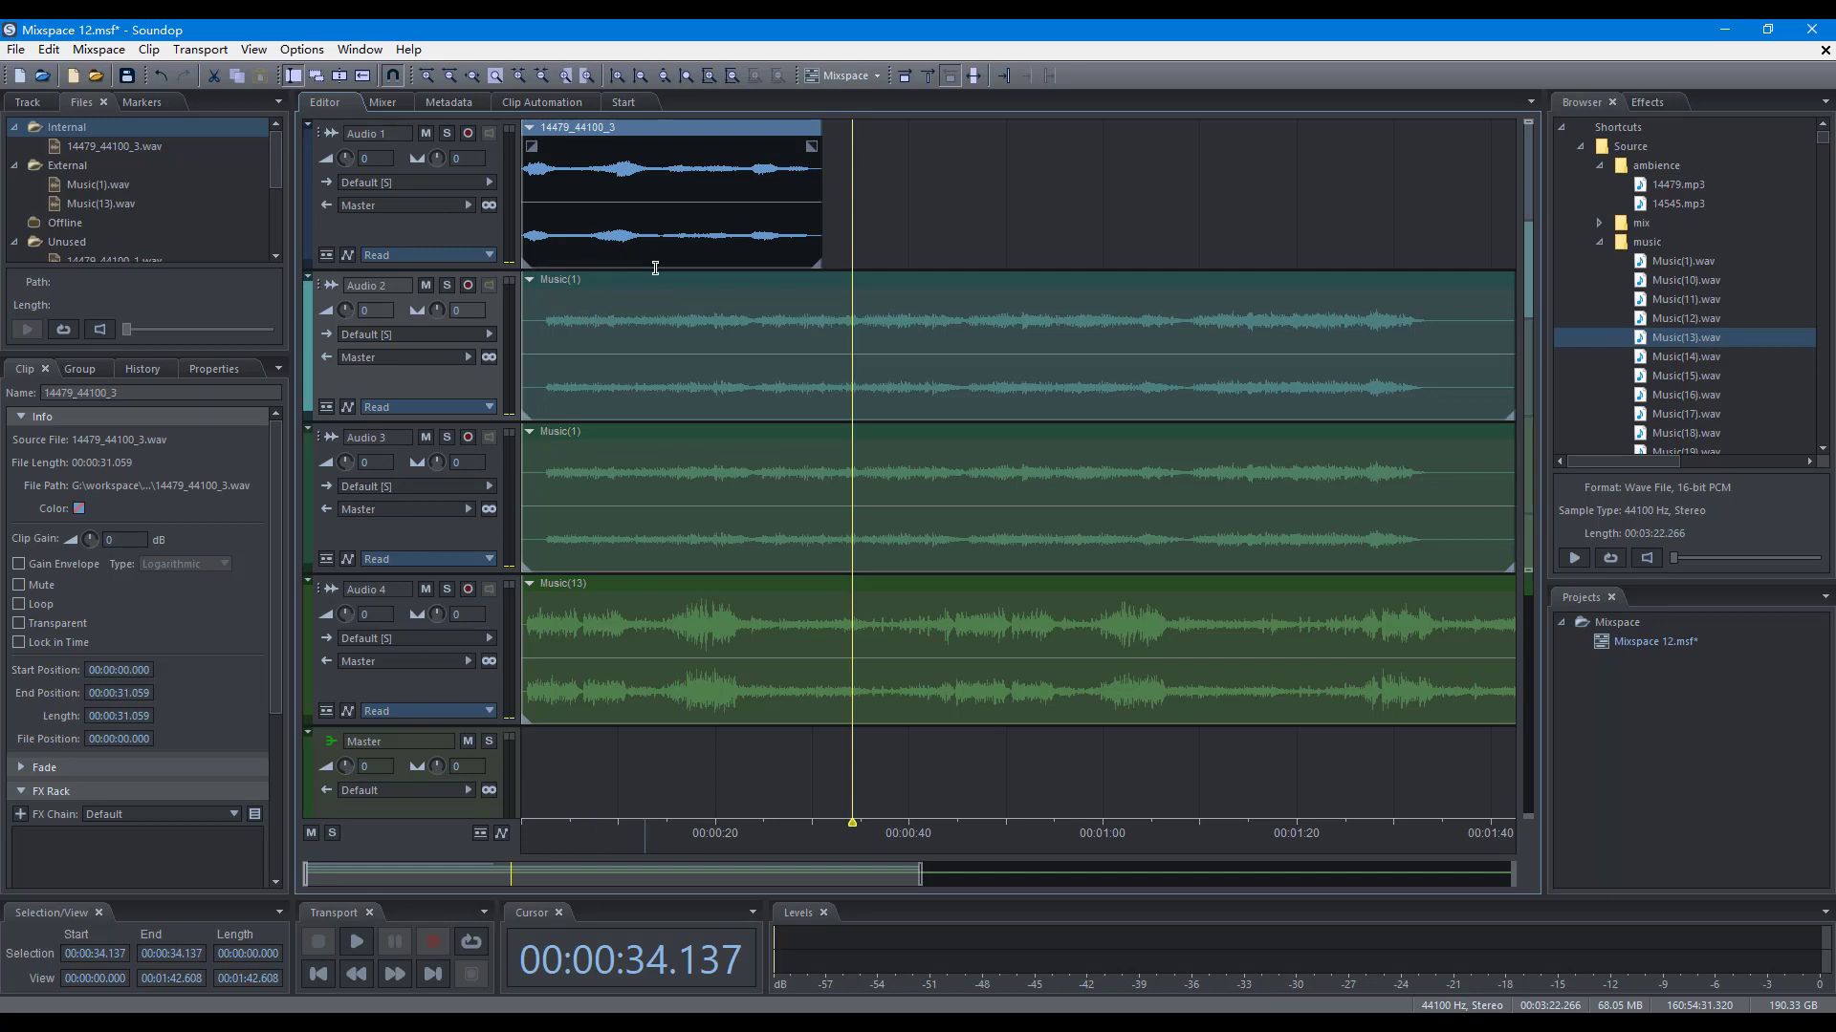
drag(871, 179, 656, 747)
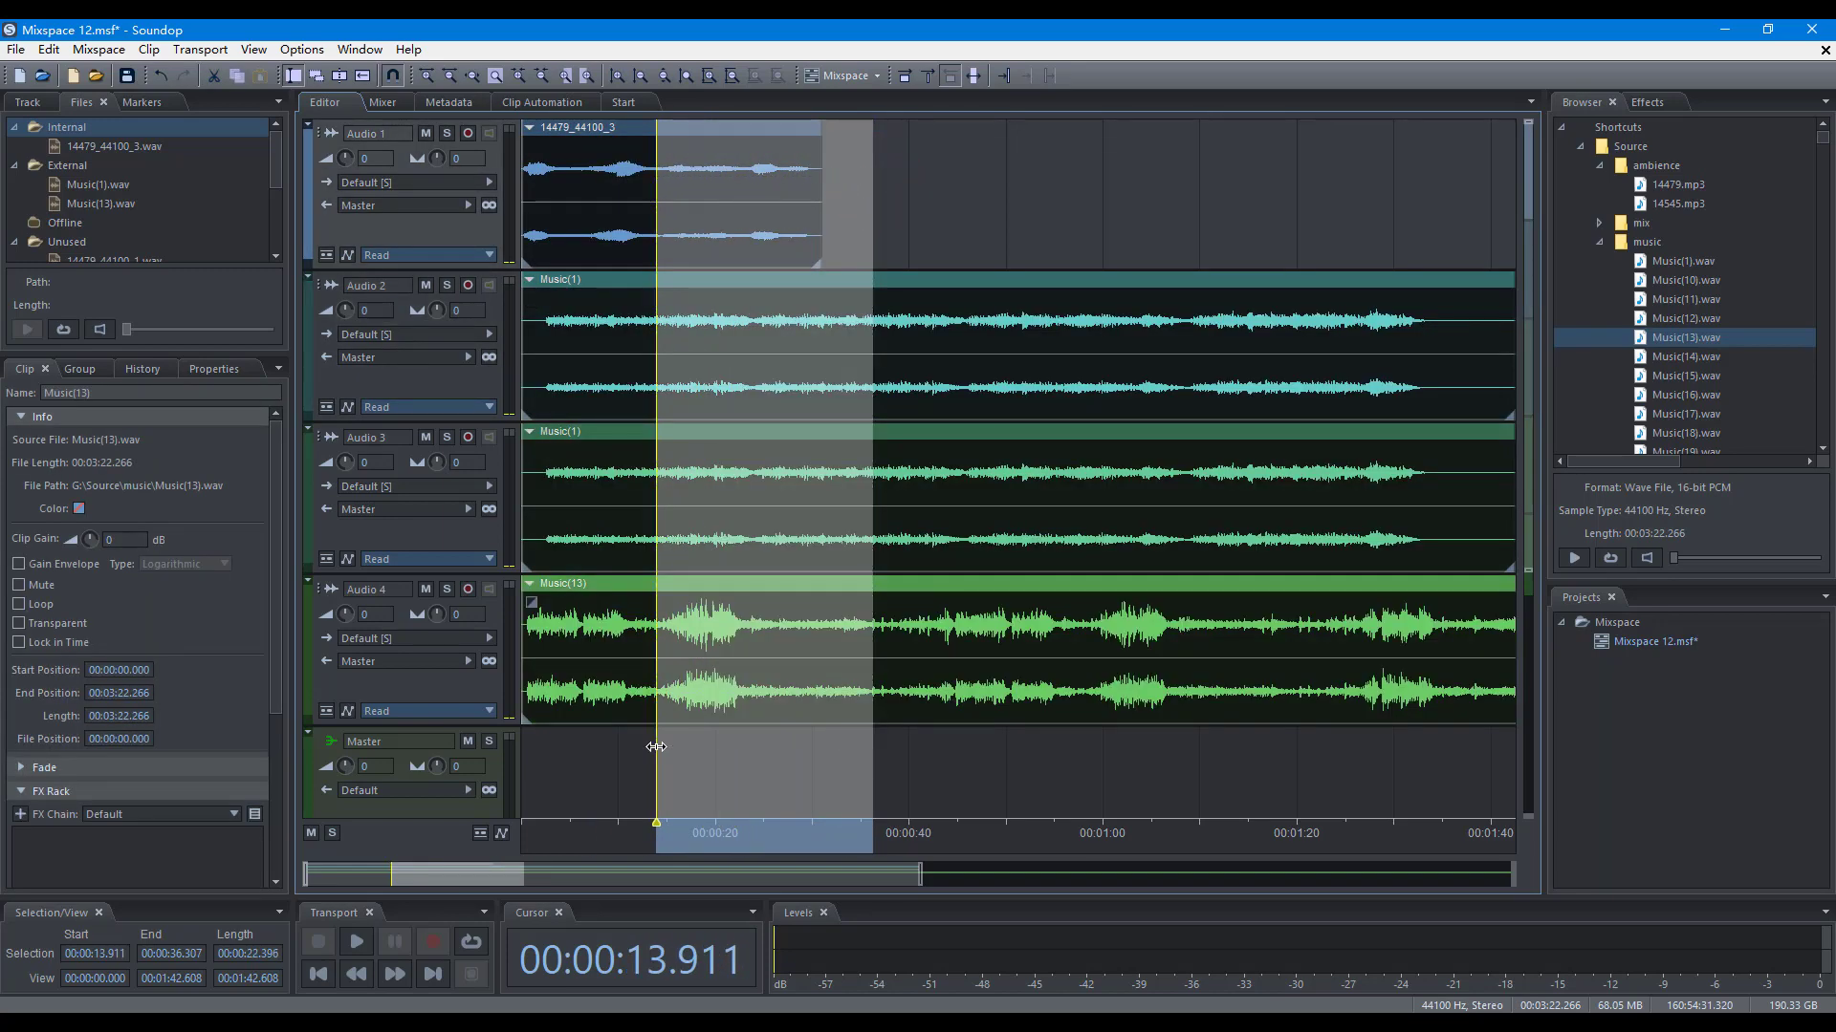
click(880, 230)
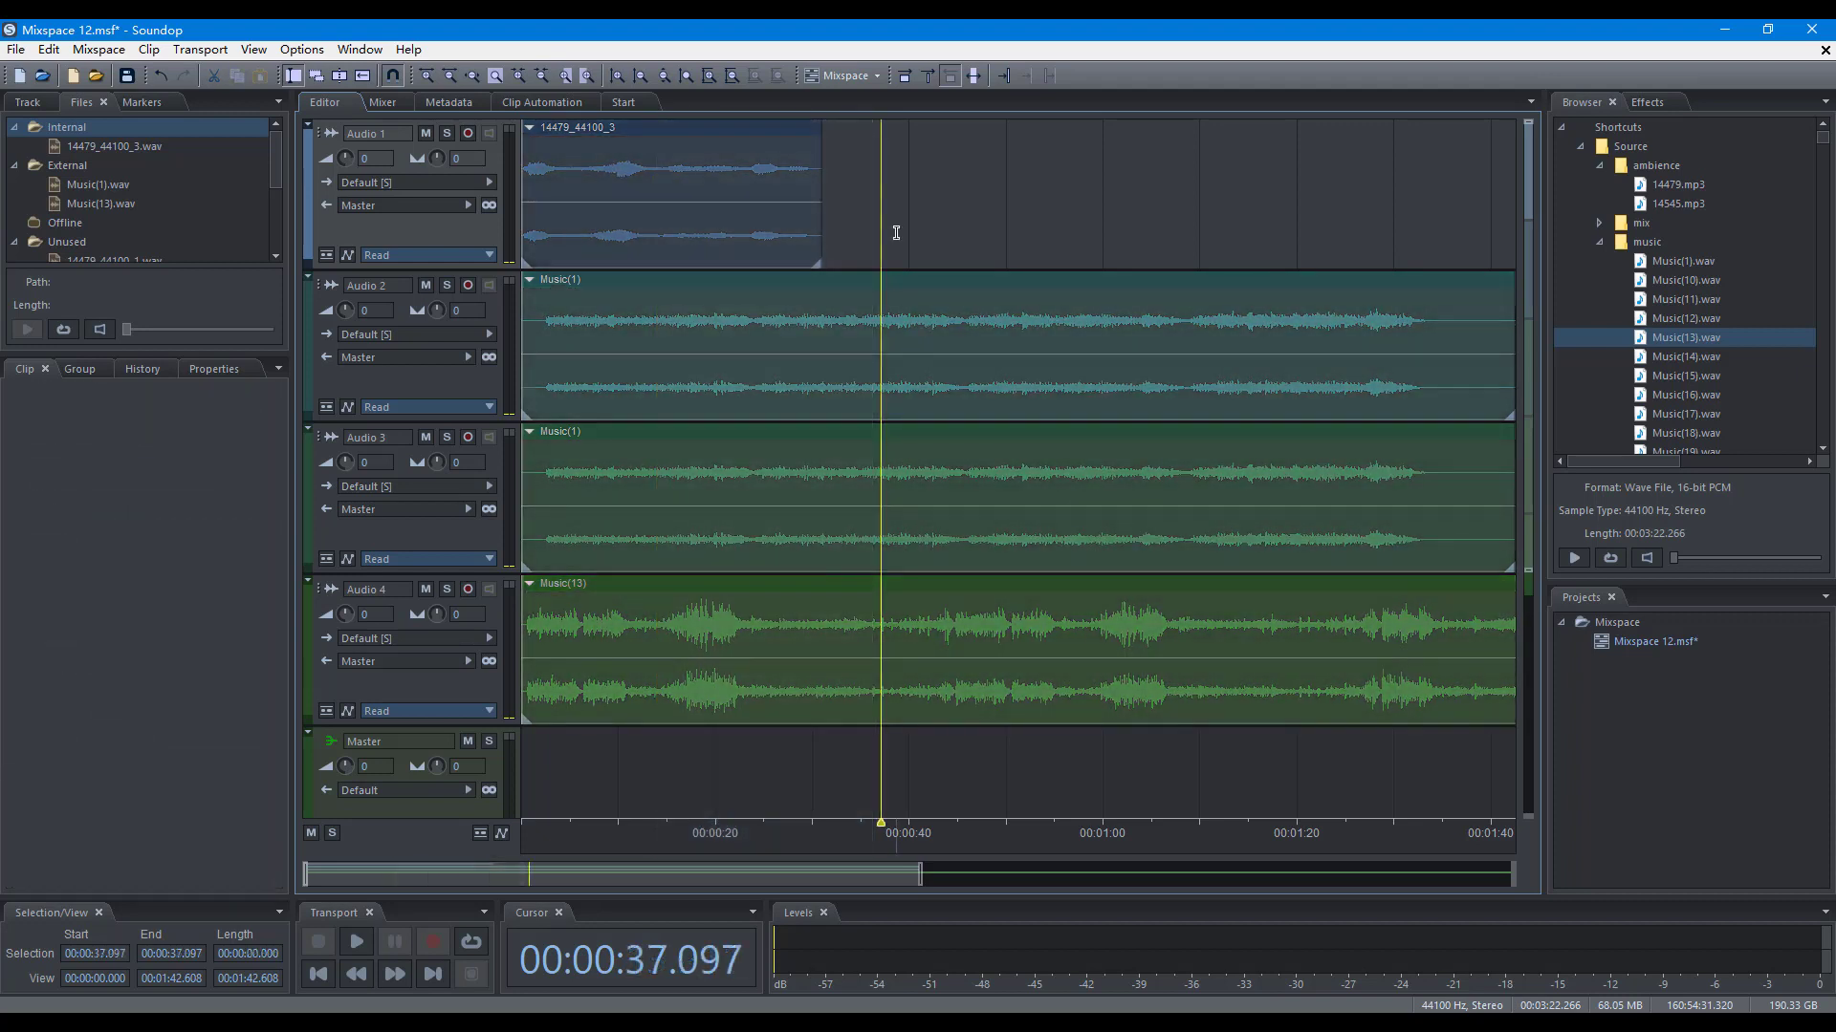
right_click(896, 232)
click(975, 412)
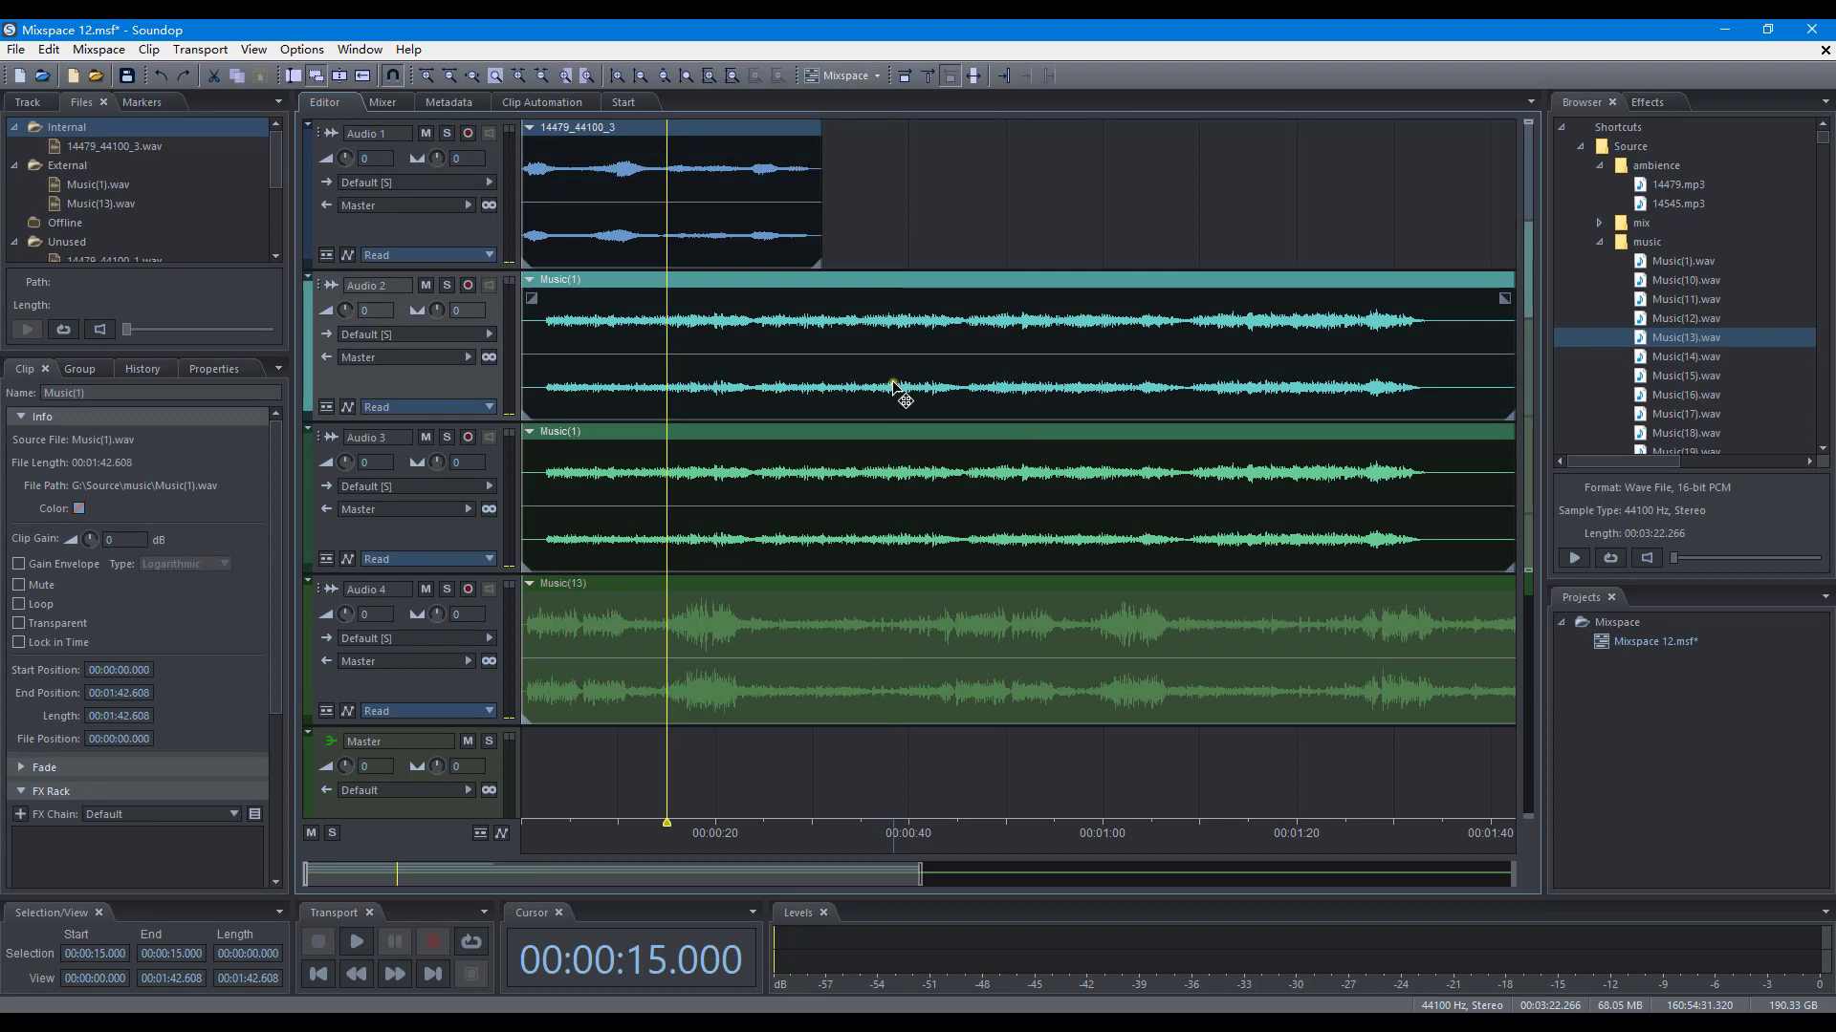
Group the selected Audio 1–3 clips and reselect the whole group through Music(1)
right_click(896, 389)
click(1057, 755)
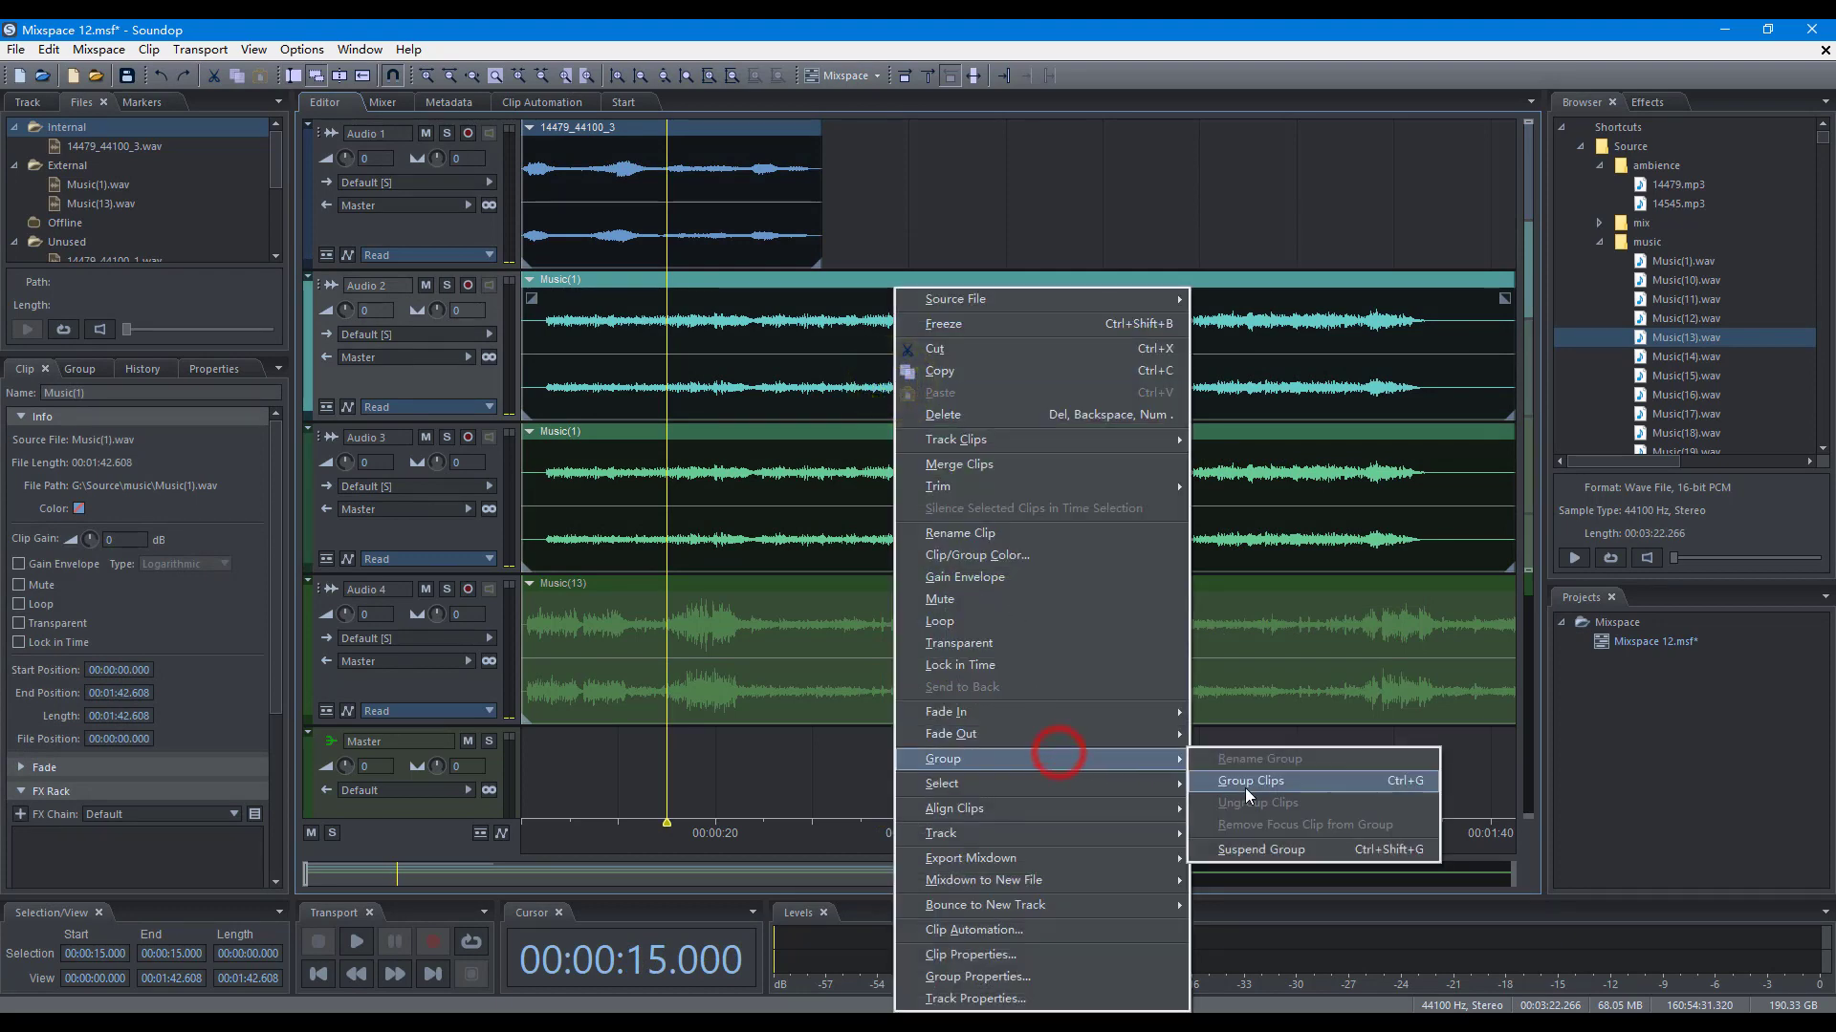
click(1245, 787)
click(952, 244)
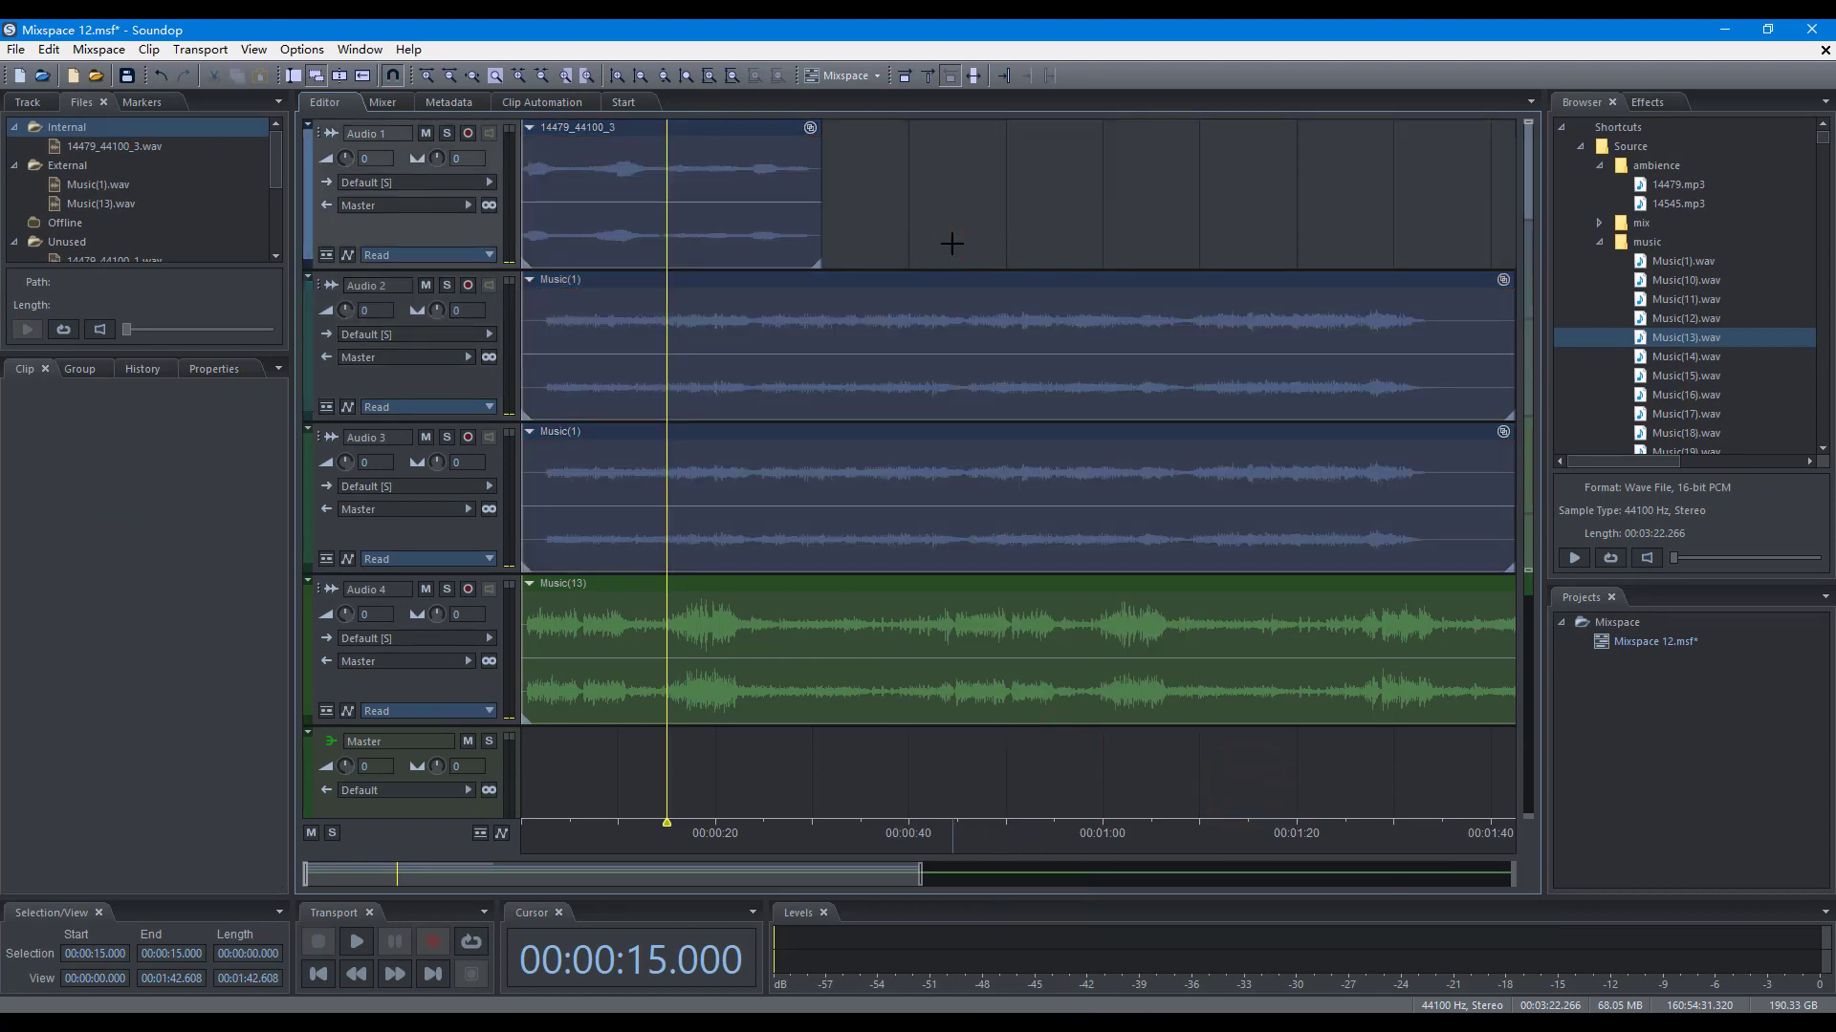
click(952, 282)
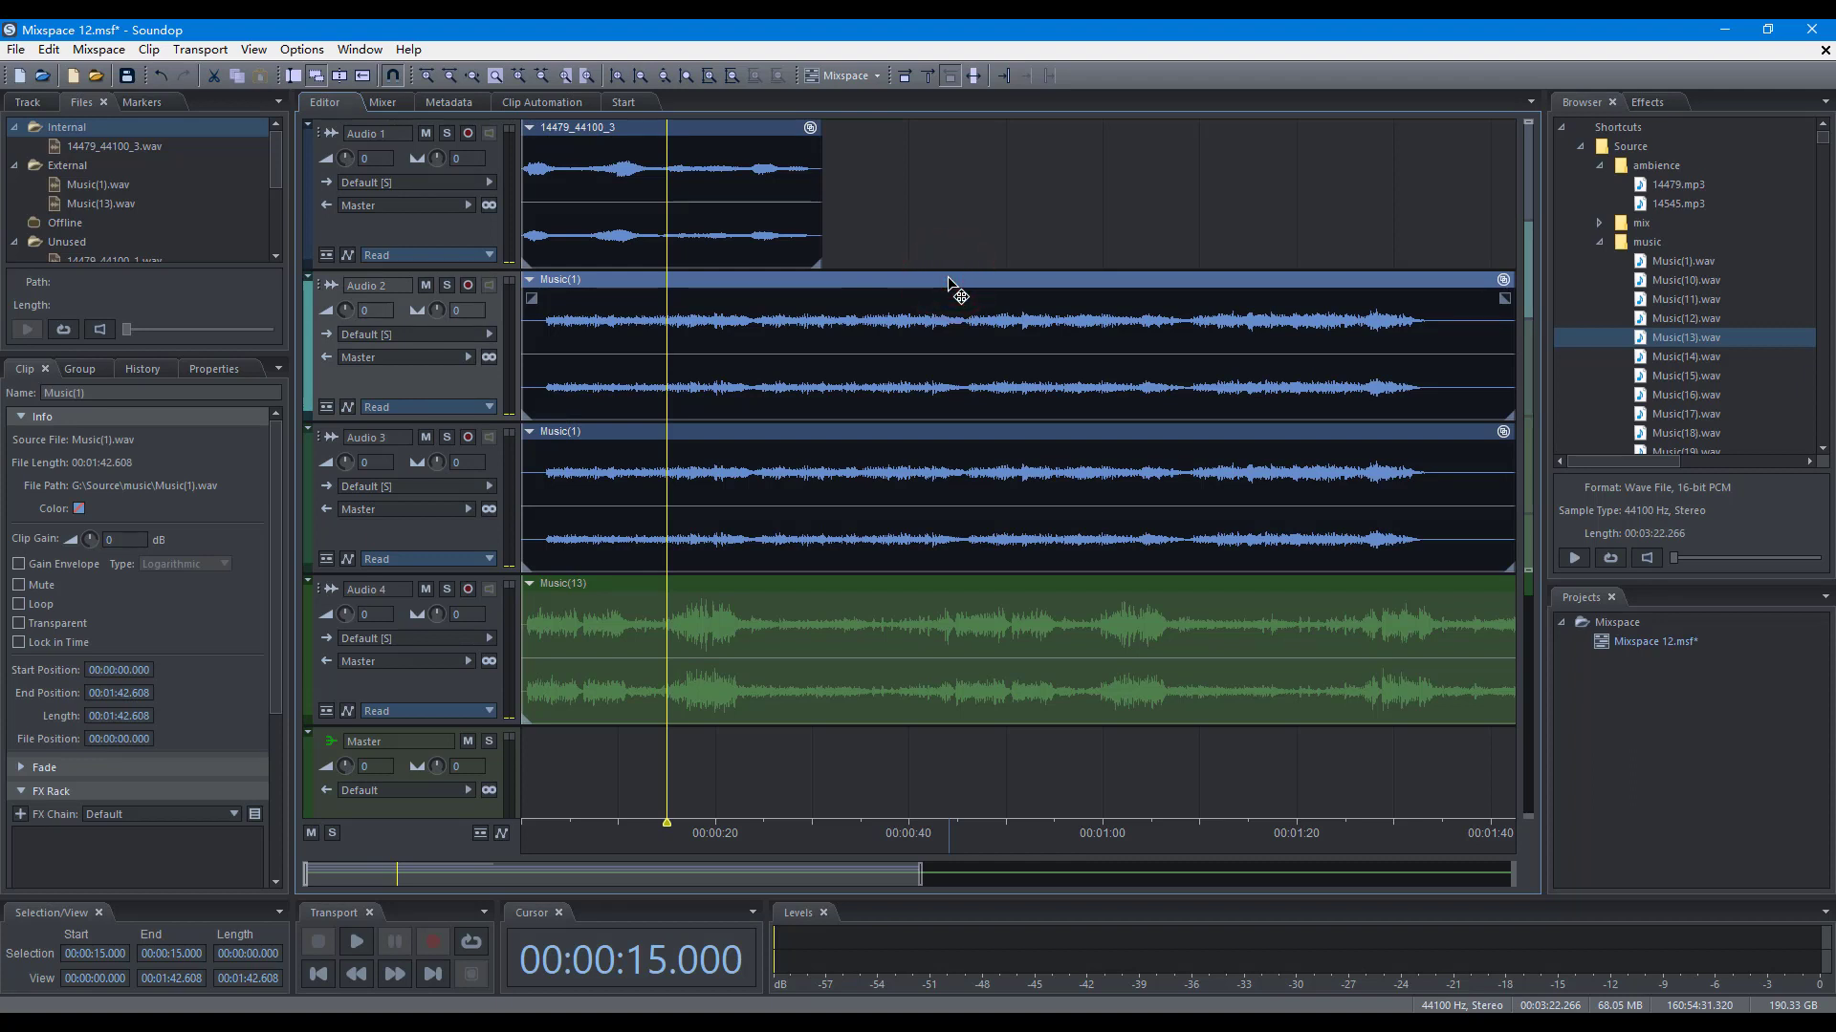
Suspend the clip group, select only Music(1) on Audio 2, and view its group details
right_click(950, 280)
click(1119, 751)
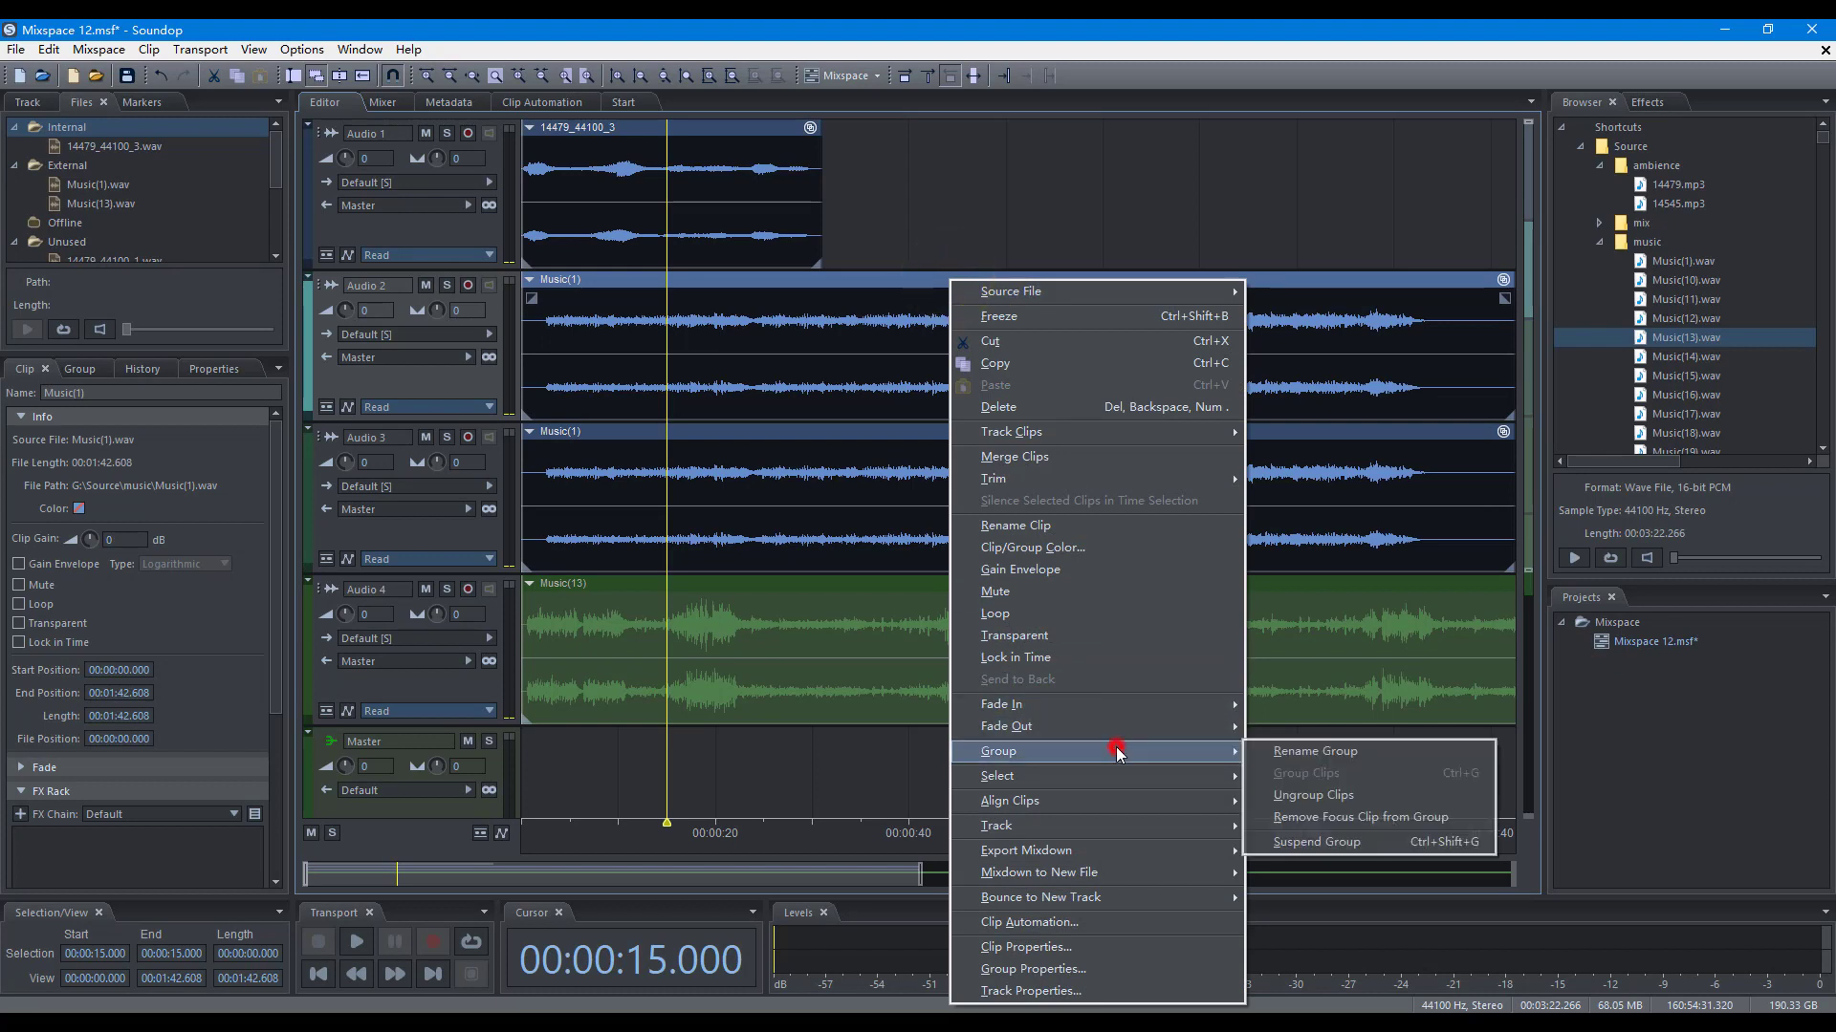
click(1297, 838)
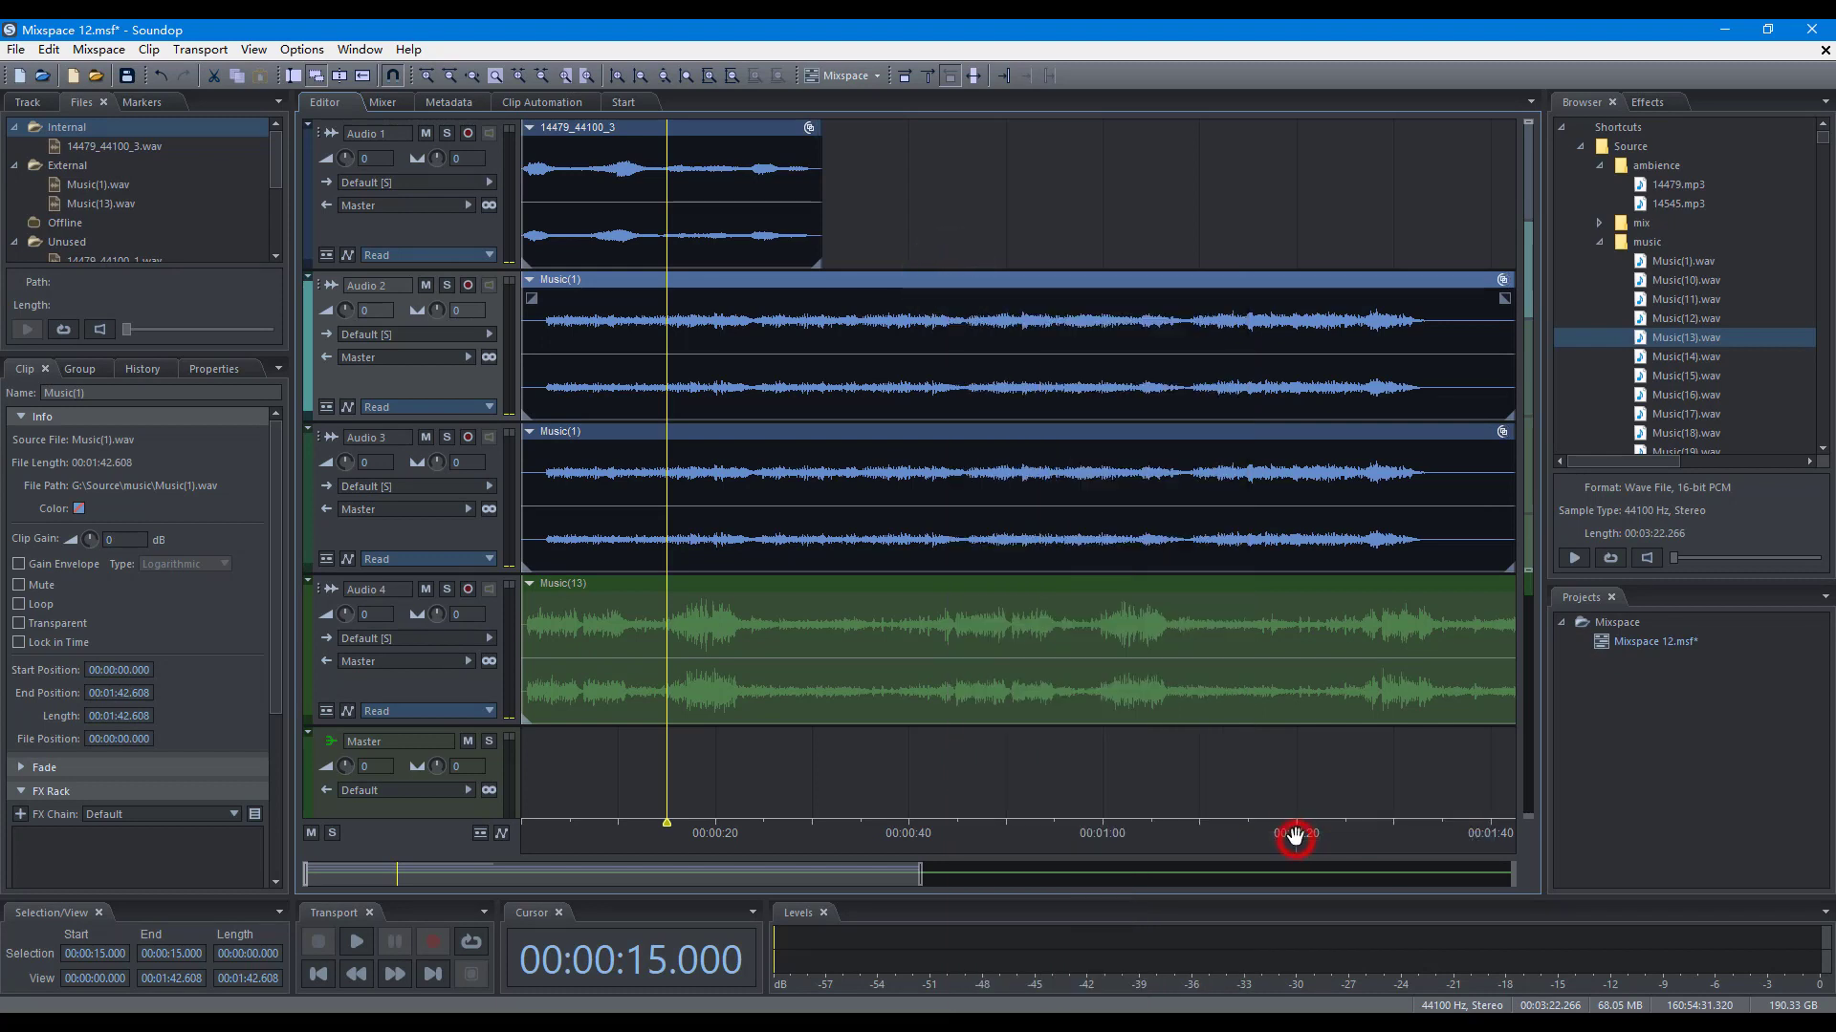
click(997, 189)
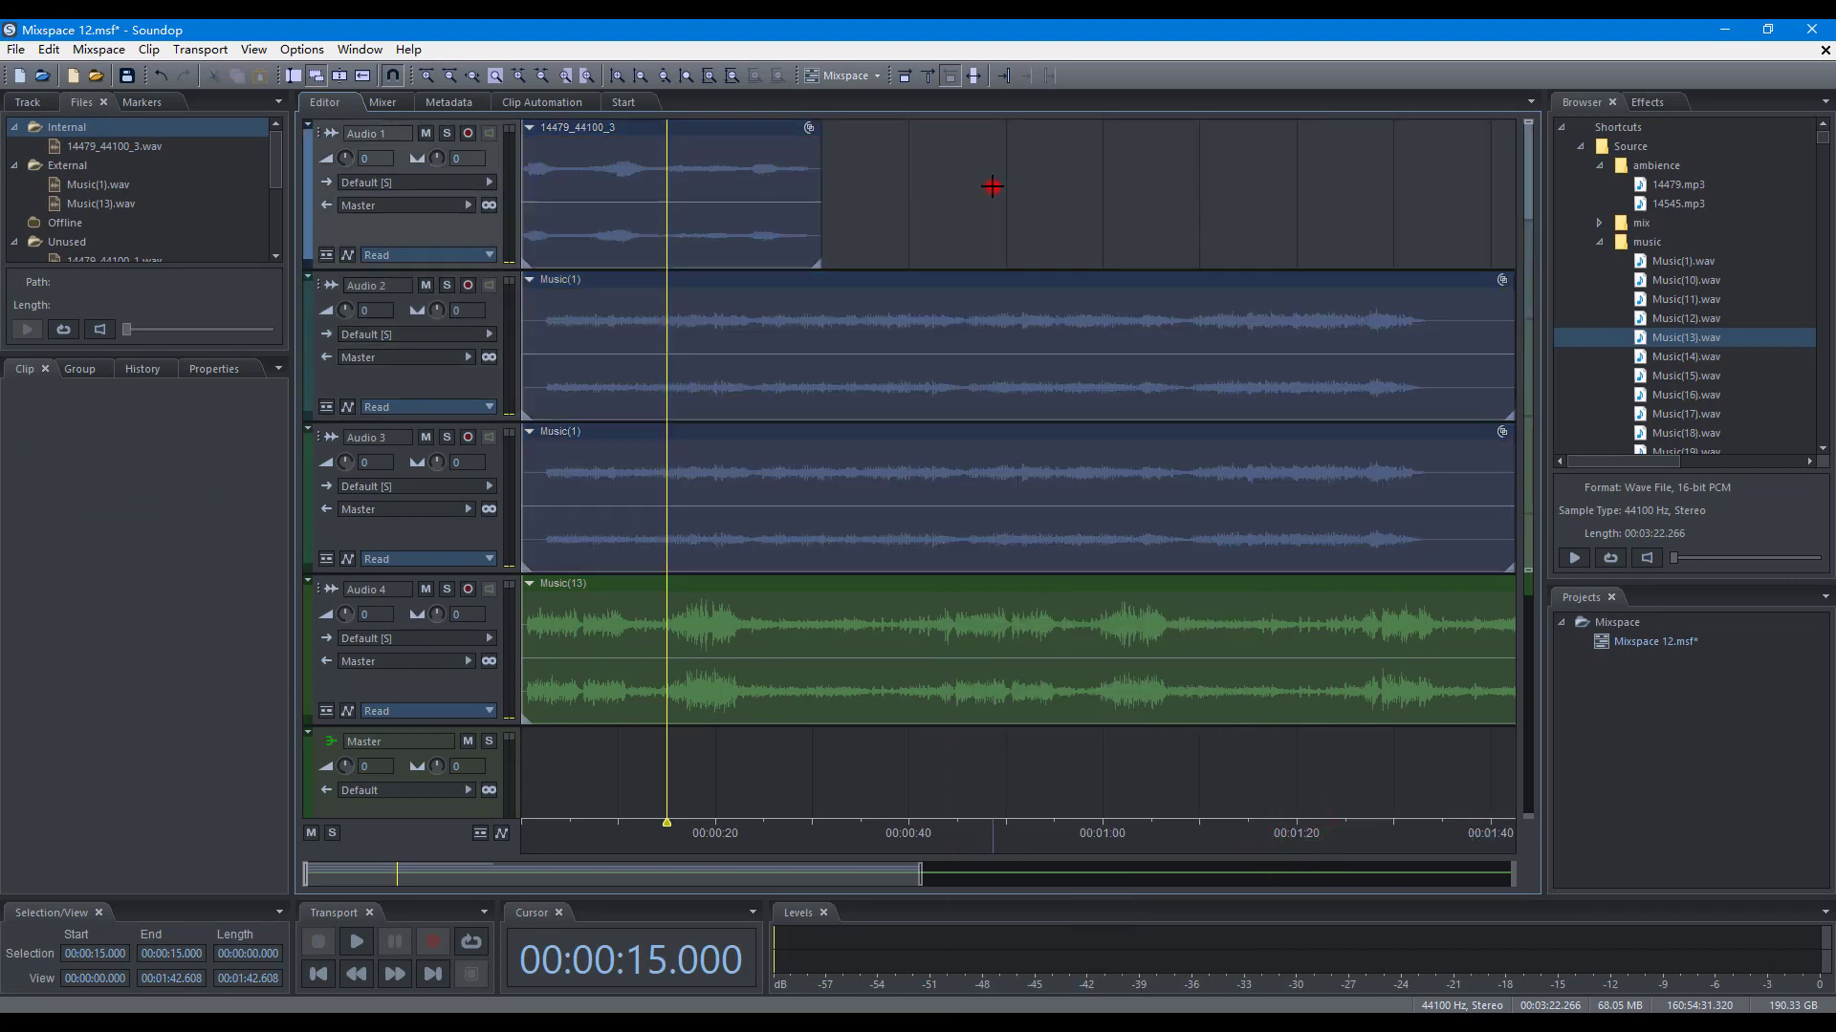
click(917, 280)
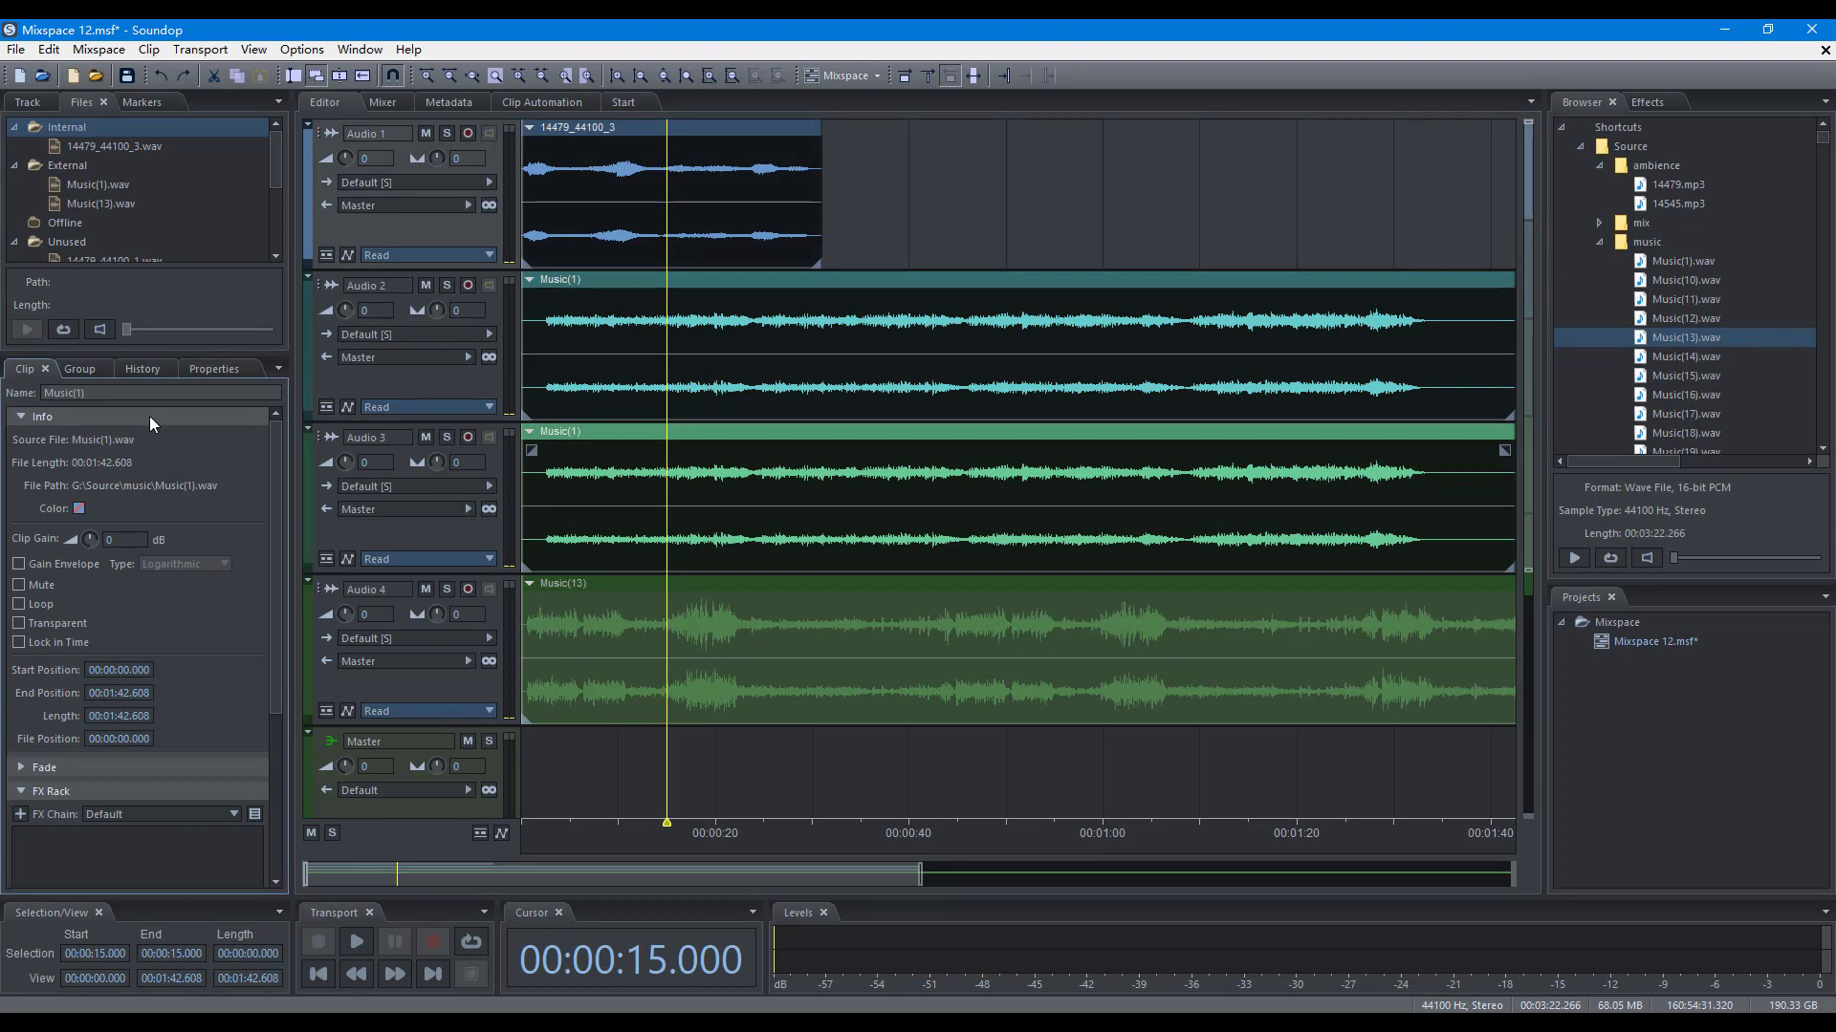
click(84, 368)
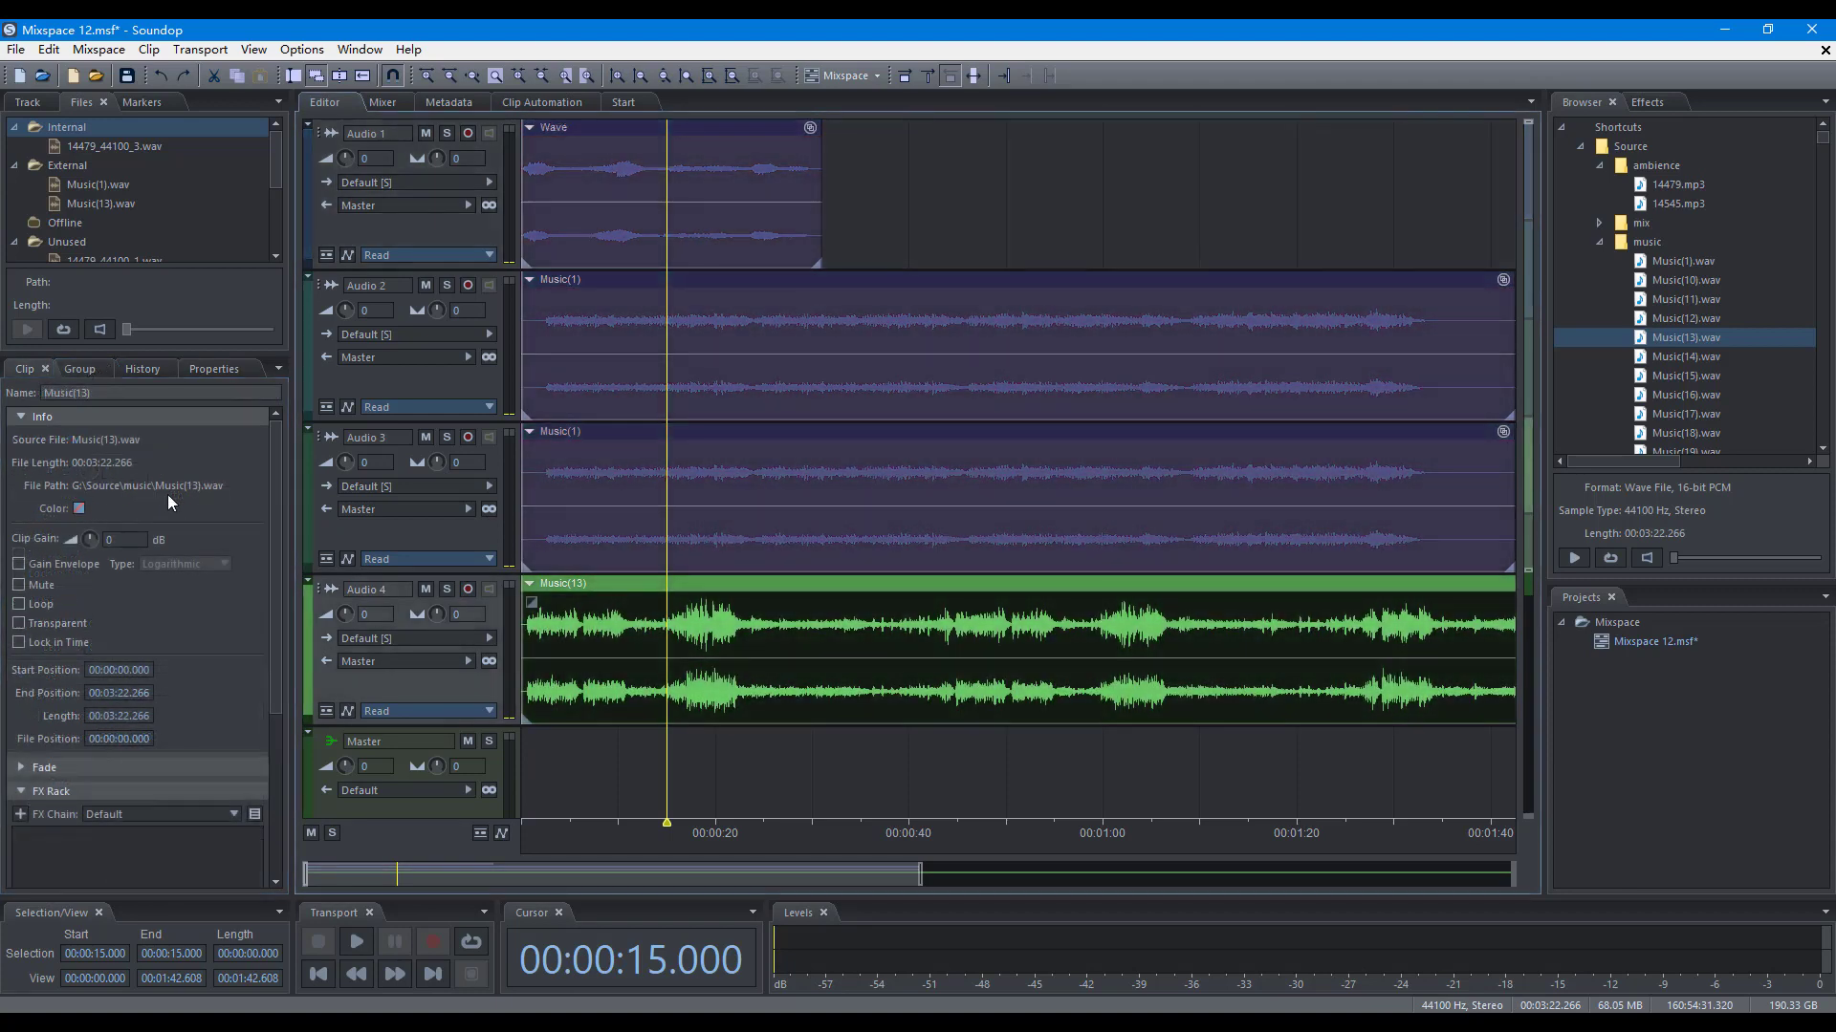
Rename the Audio 4 clip to Wave and give it an orange clip colour
click(77, 399)
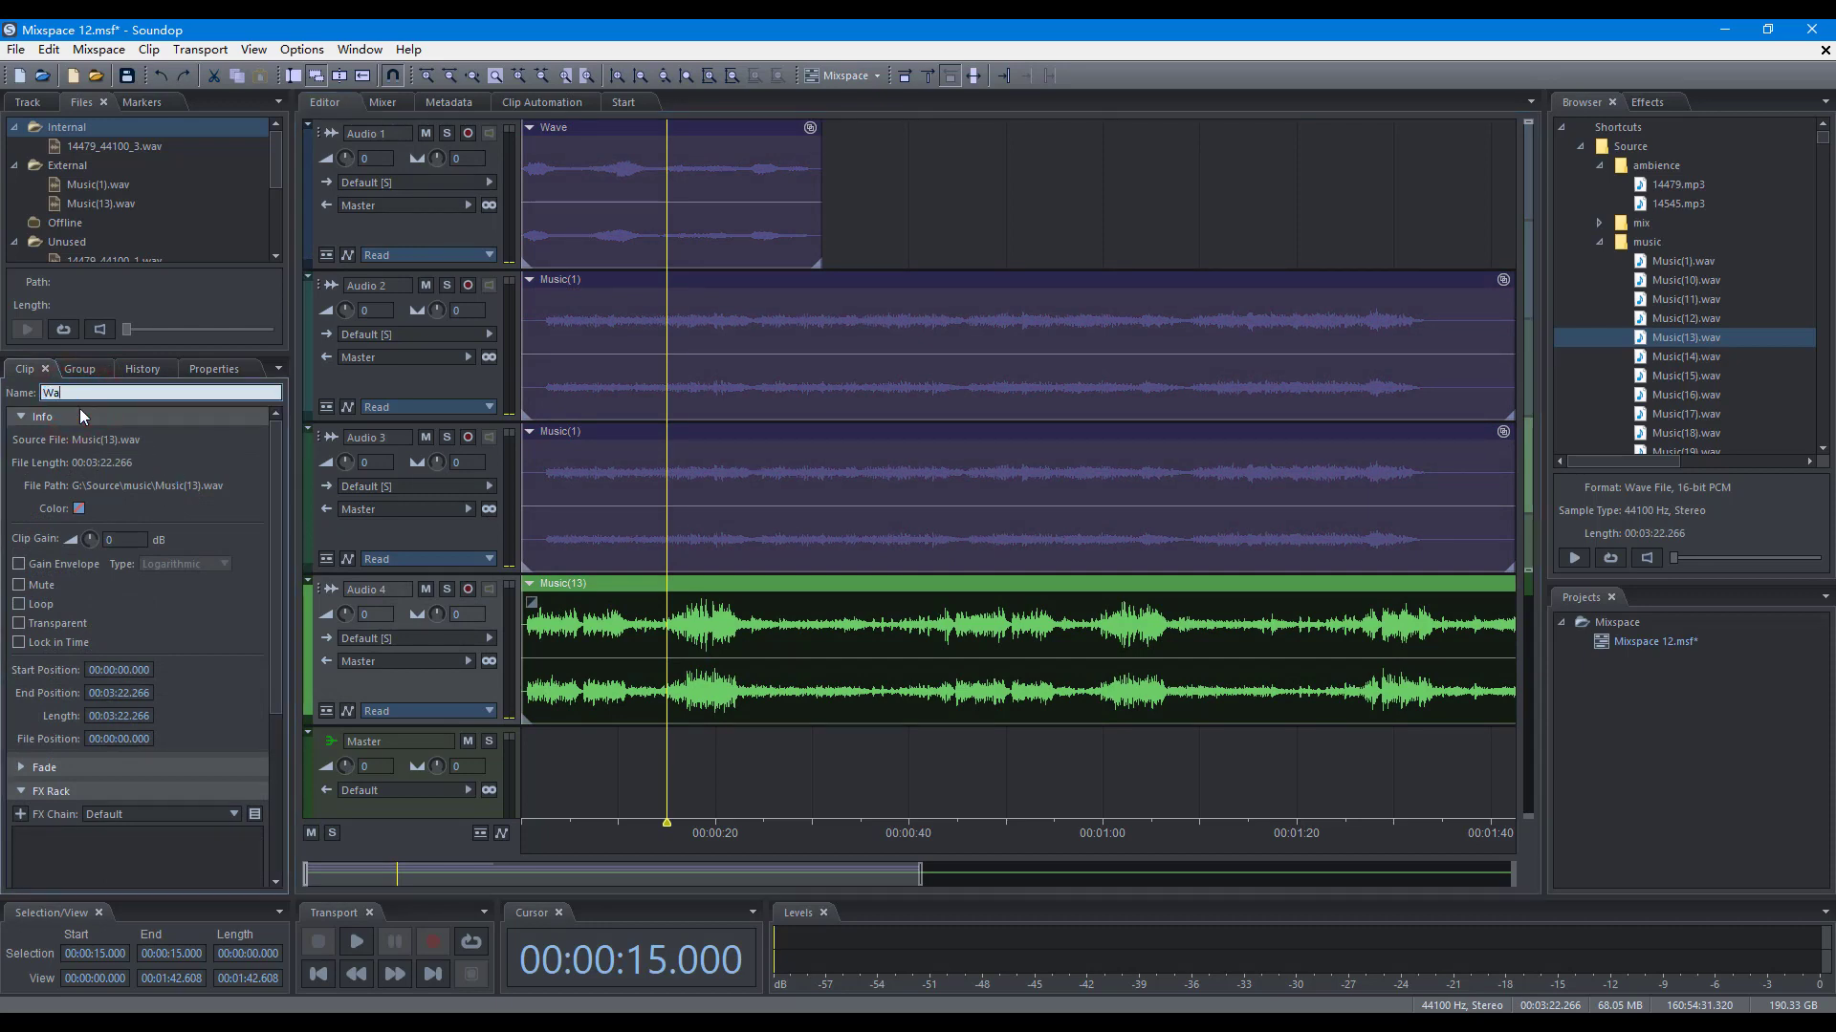
key(Return)
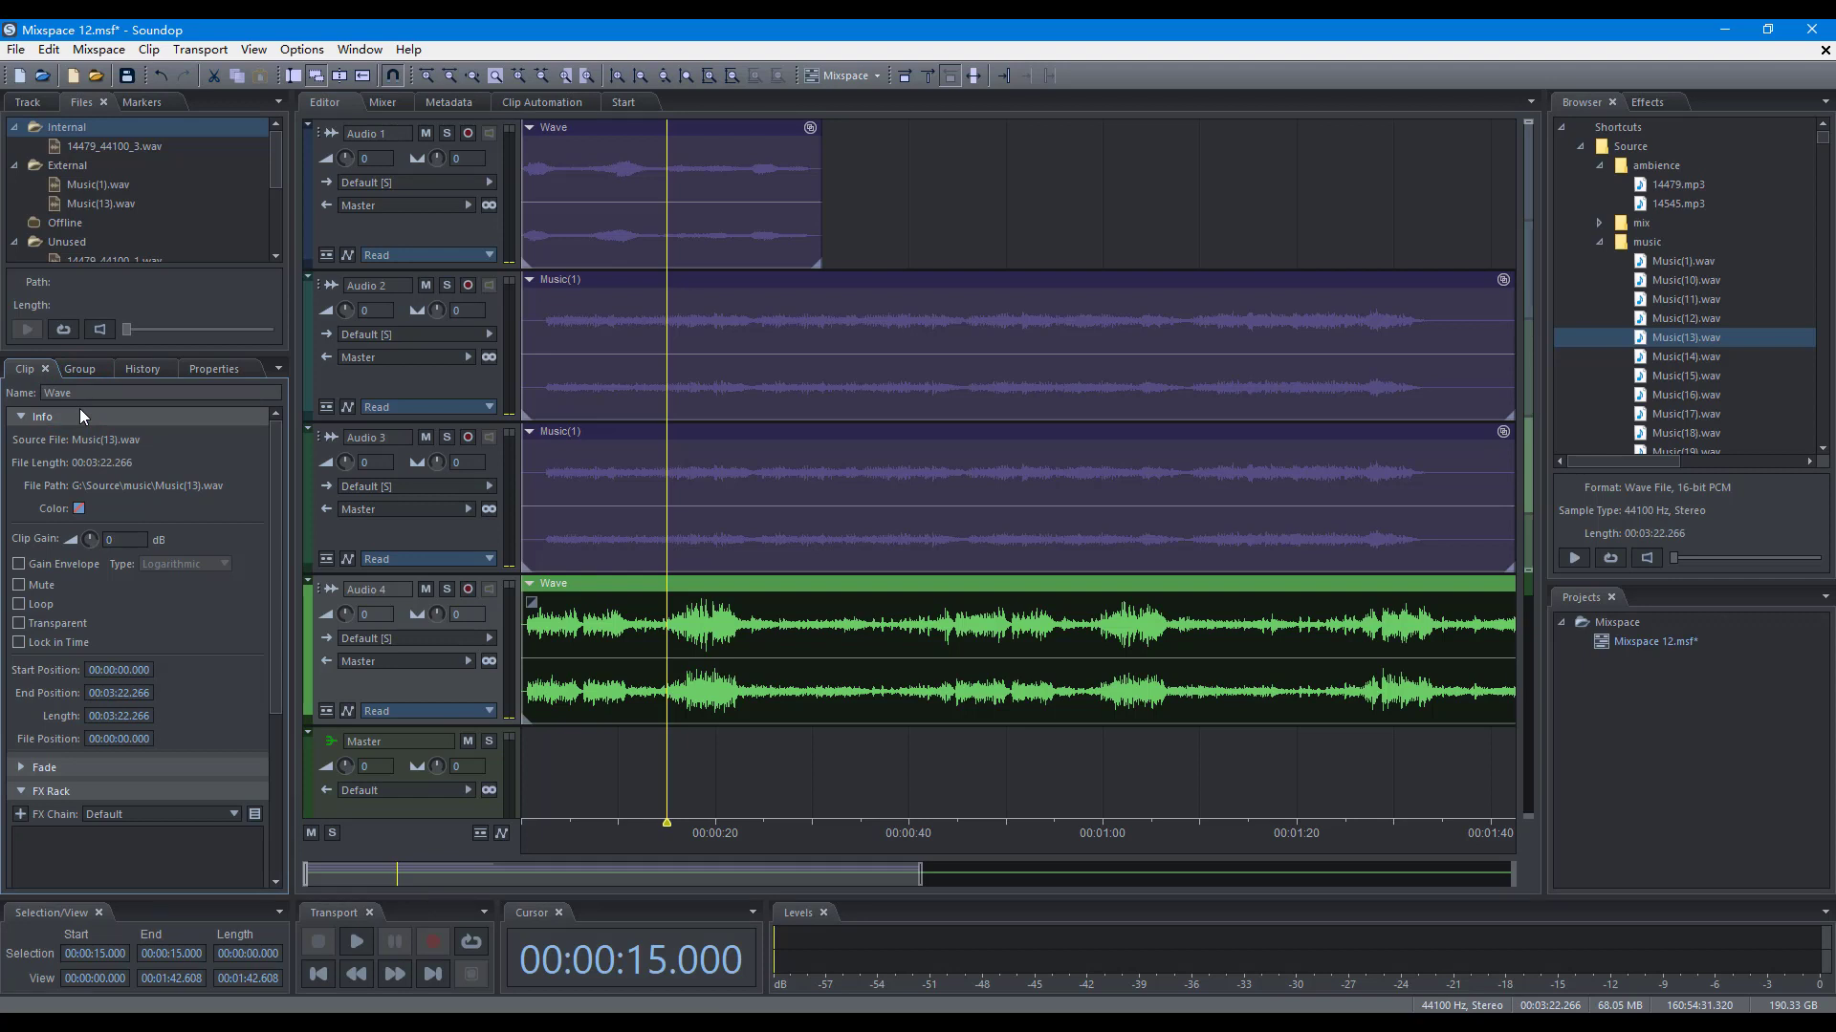
click(78, 508)
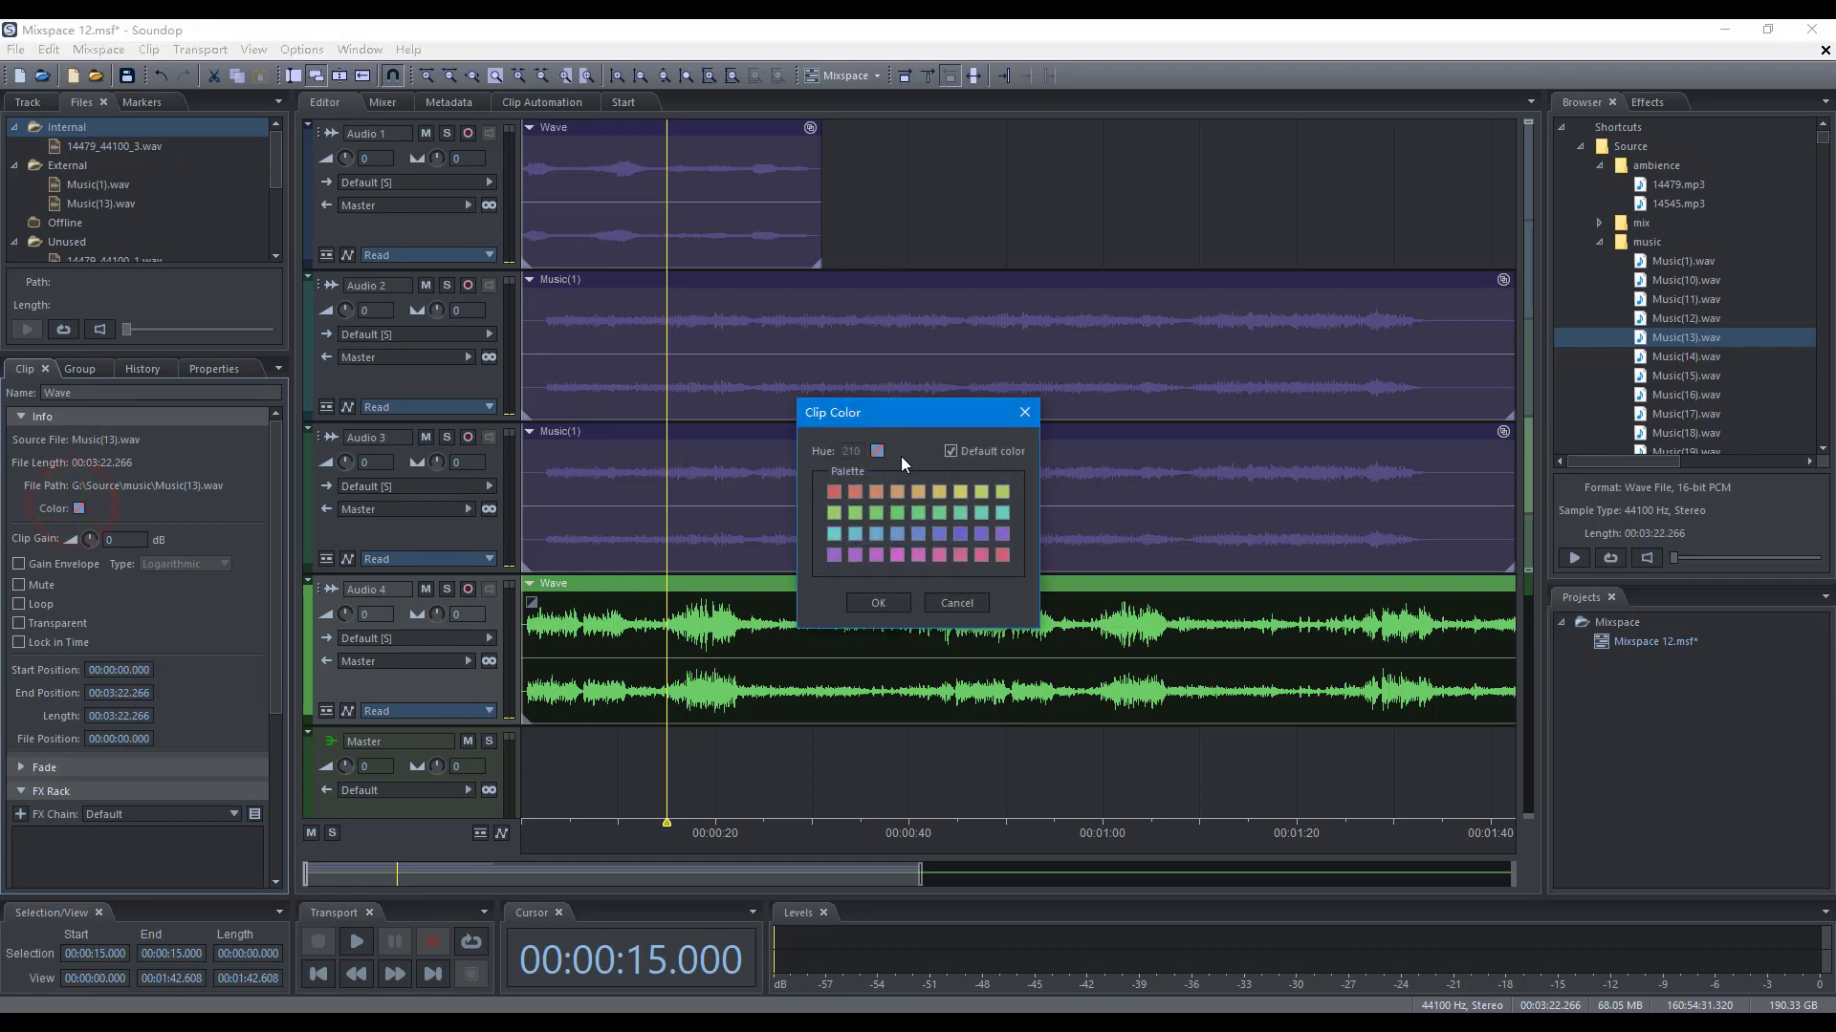
click(950, 450)
click(898, 494)
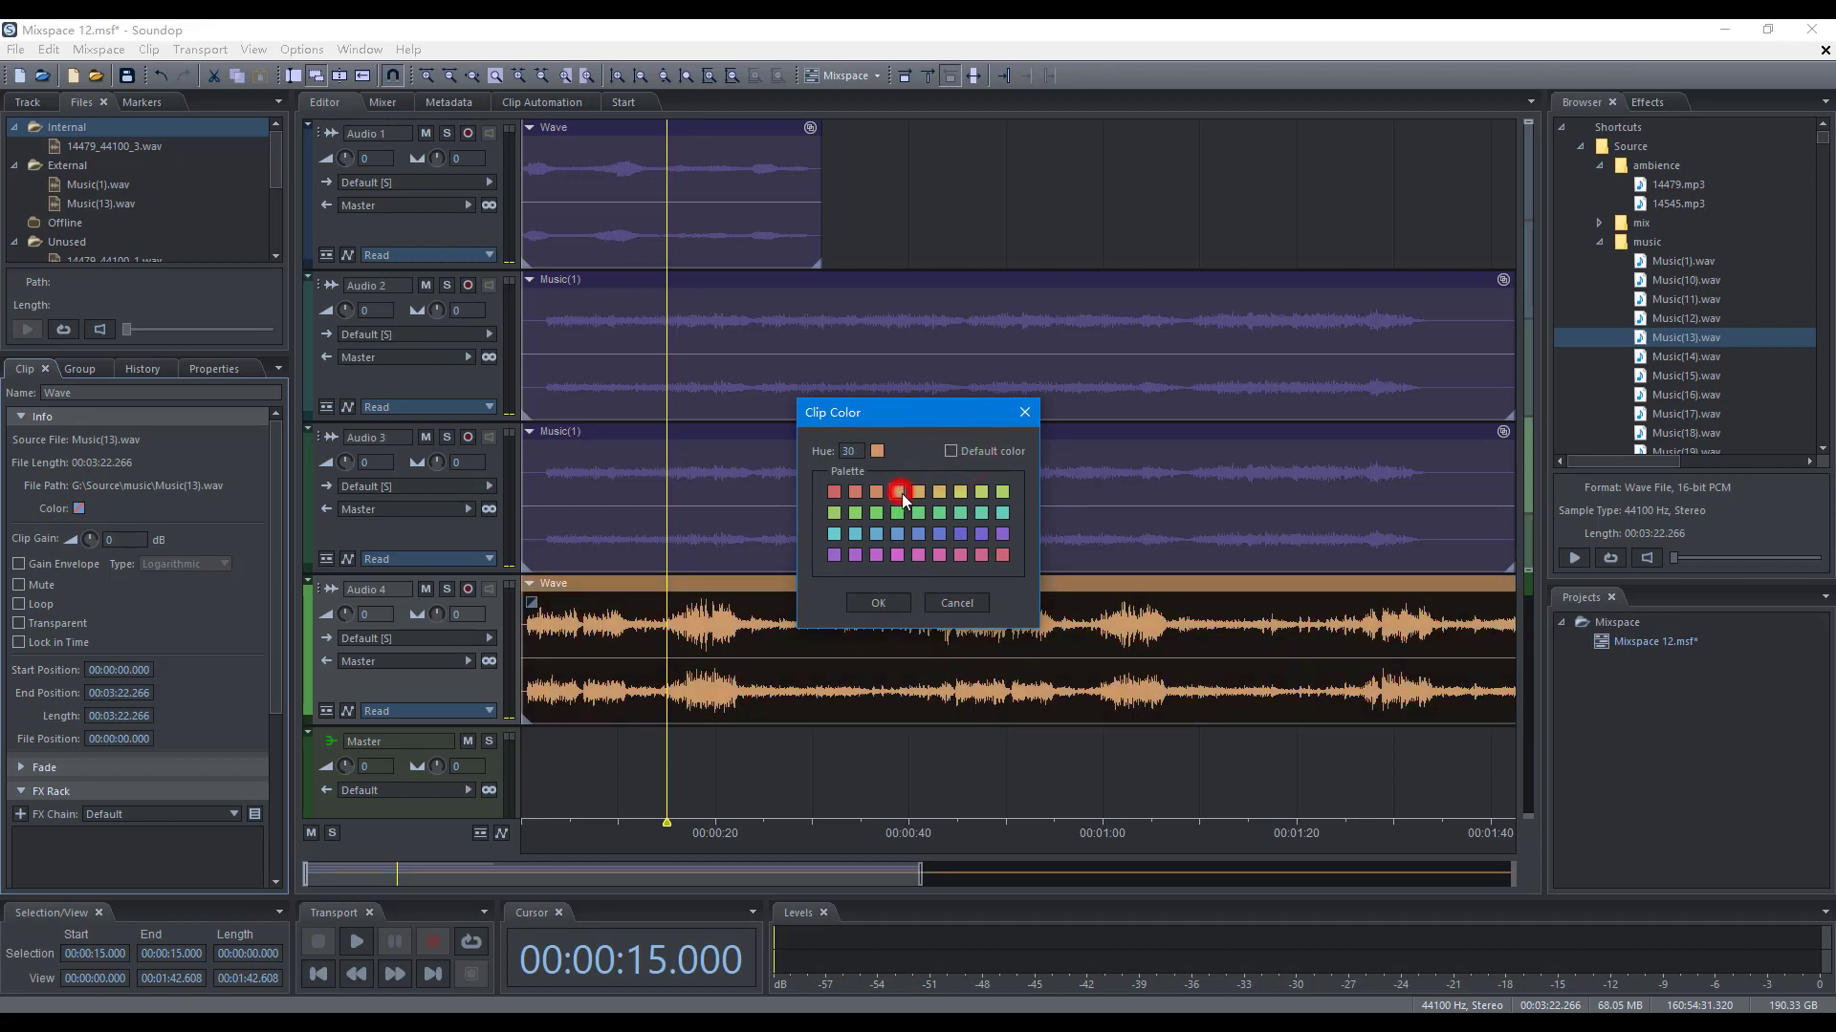
click(889, 606)
Rename the clip group to Shore and give it a green group colour
click(891, 610)
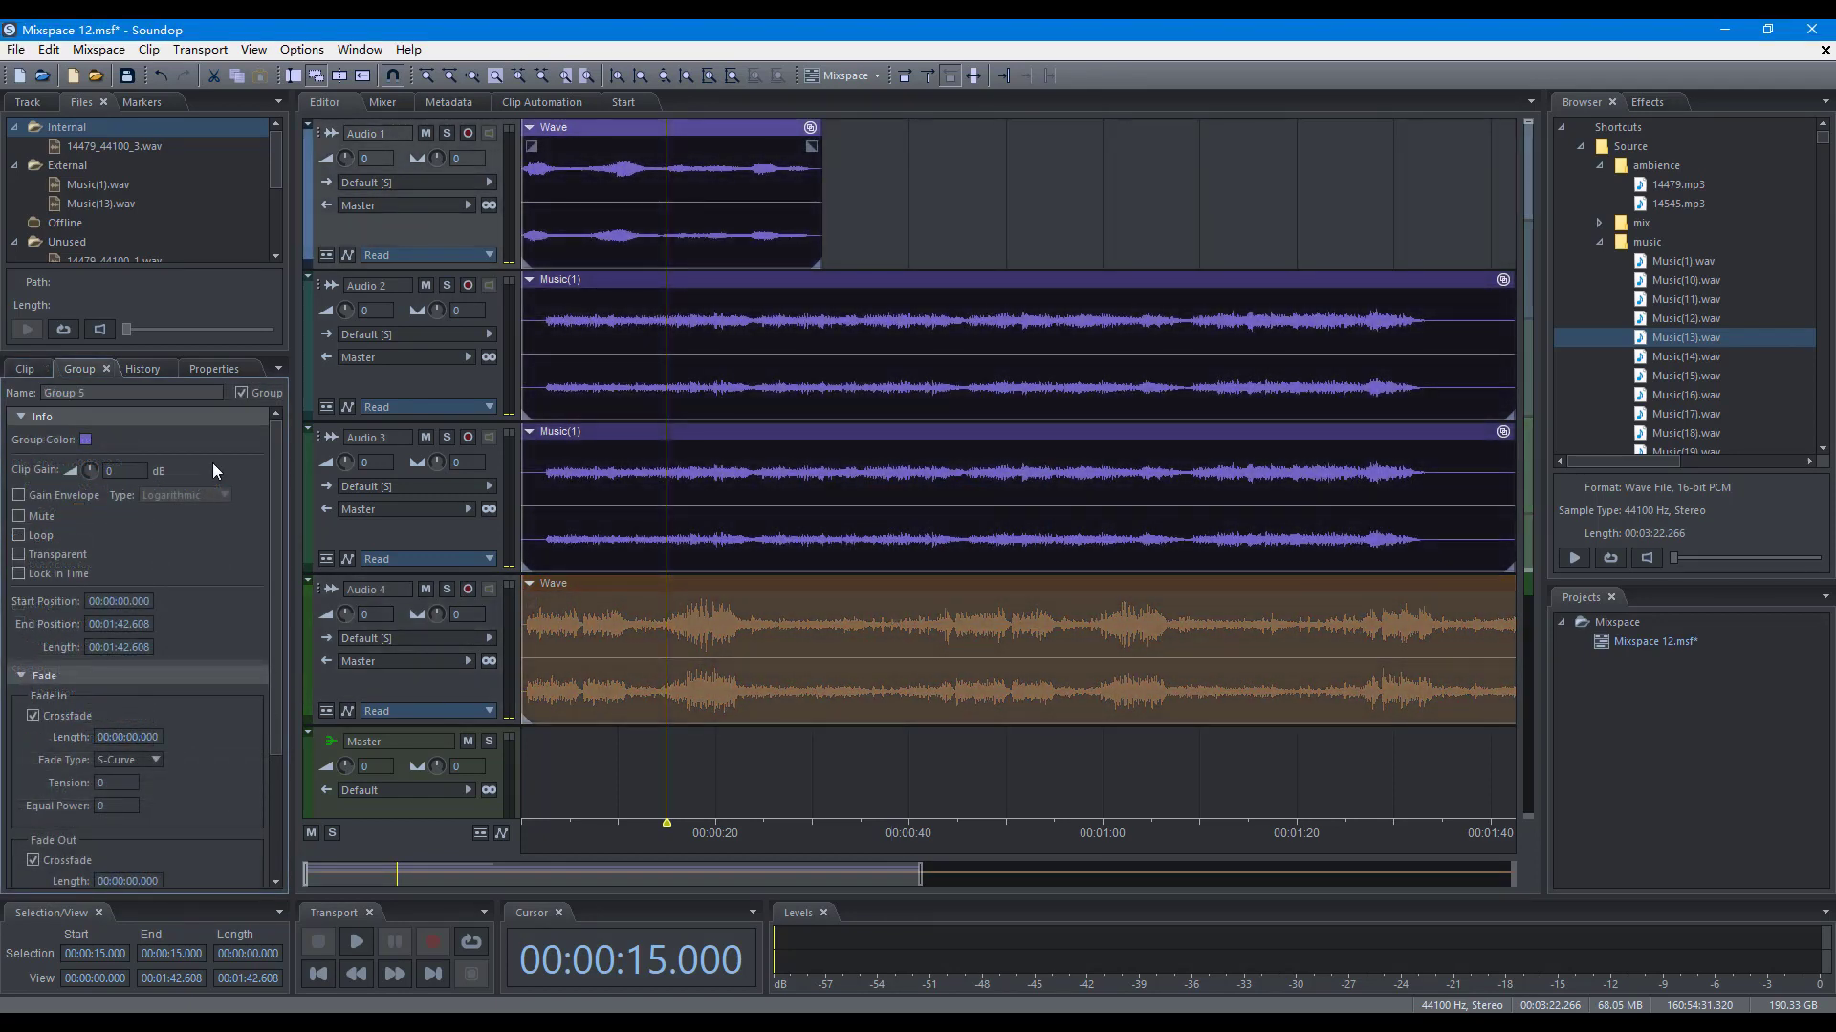
click(95, 390)
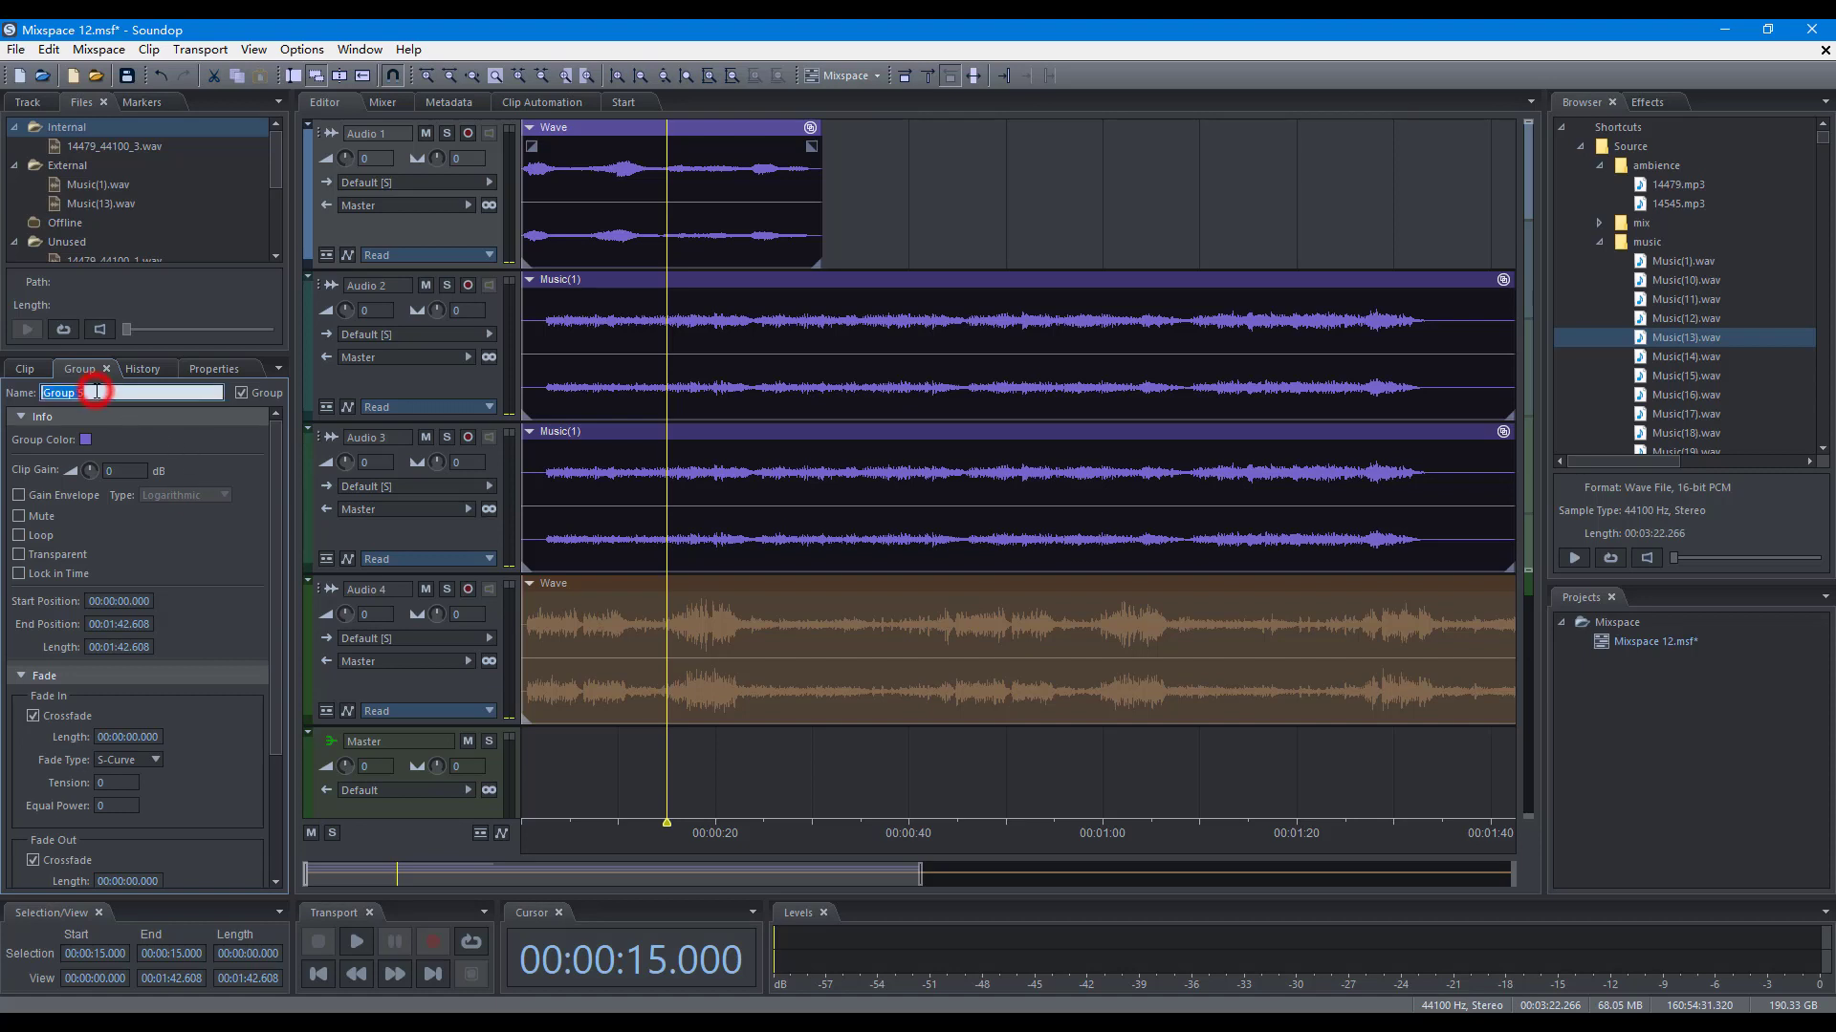
text(Shore)
key(Return)
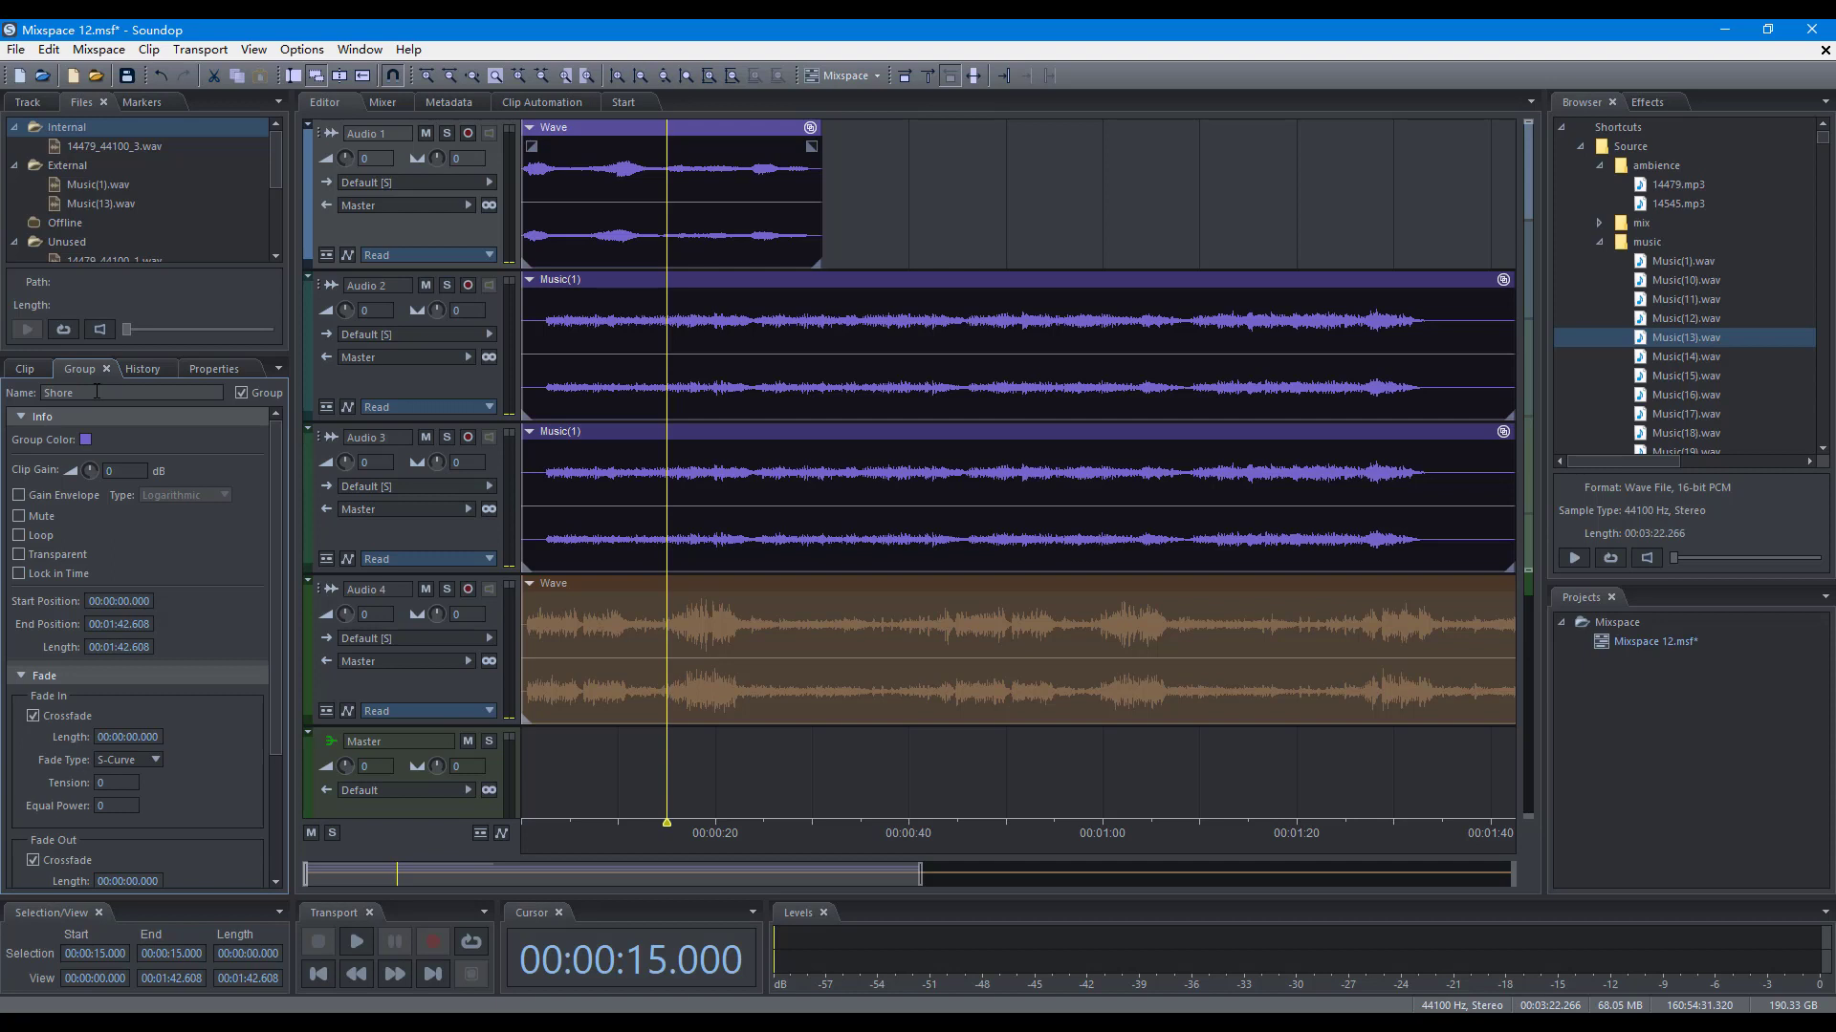
click(86, 438)
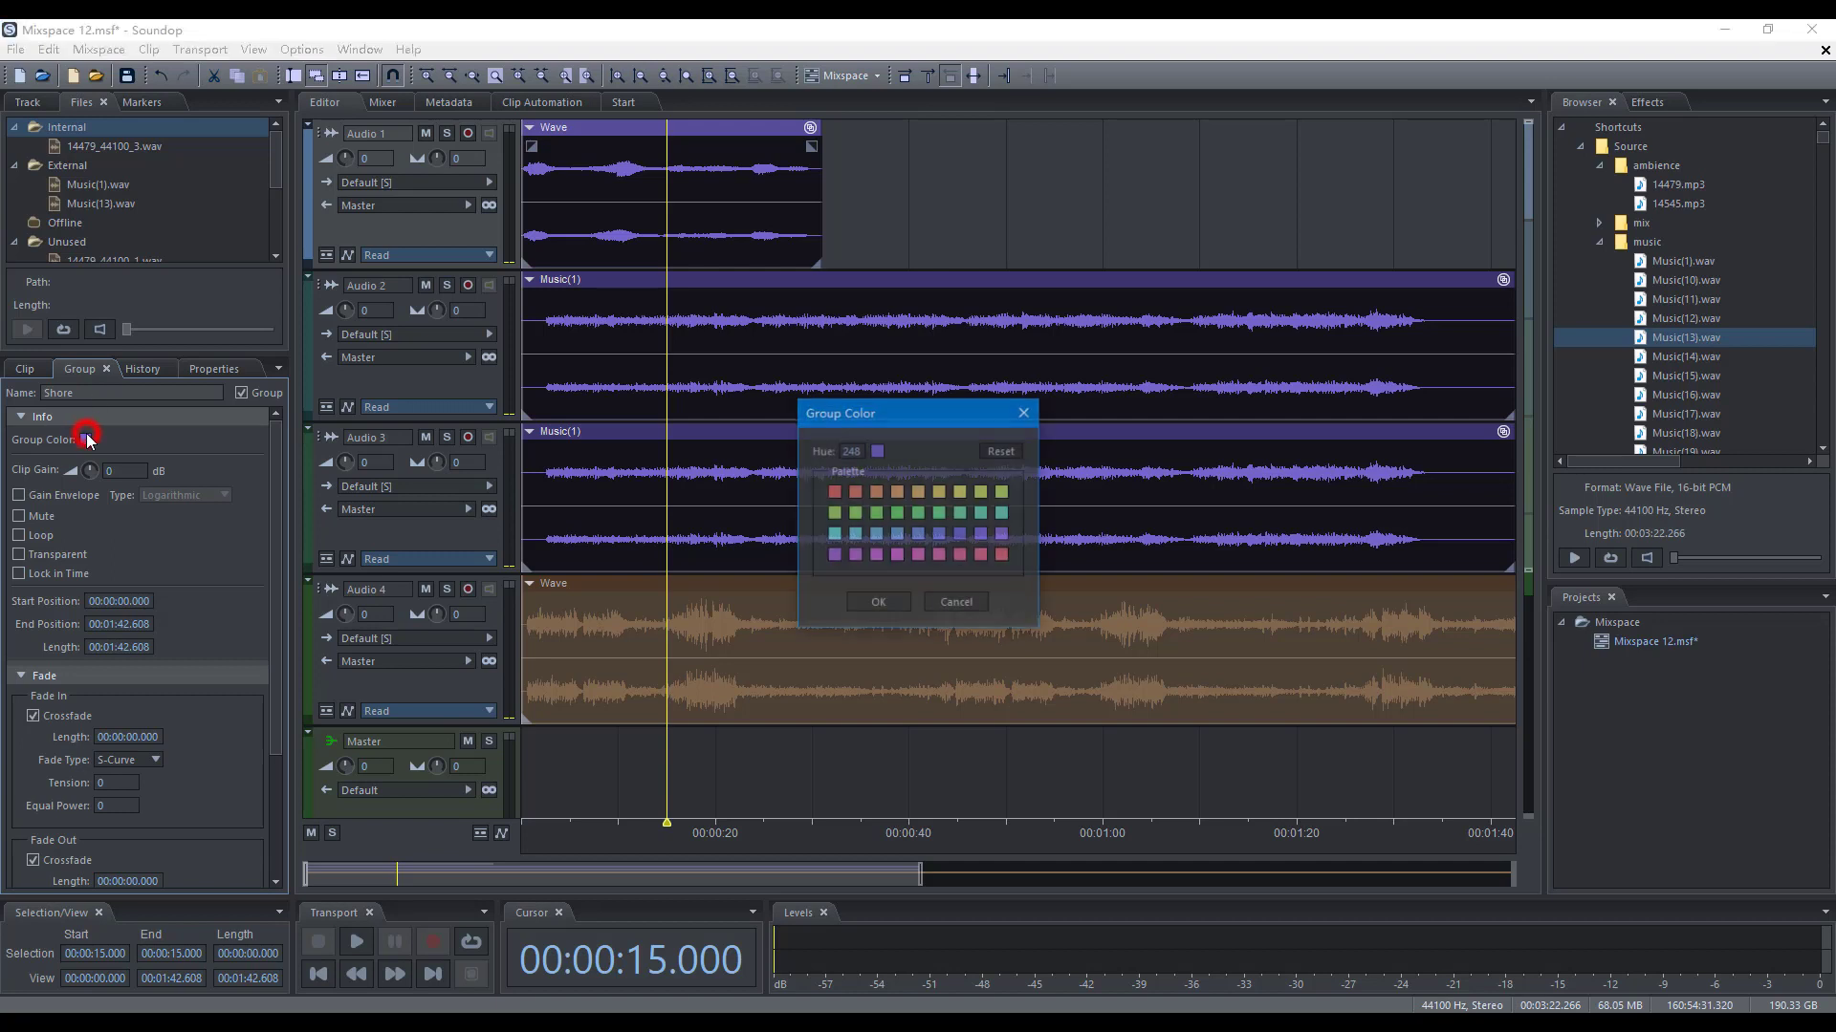
click(898, 514)
click(872, 602)
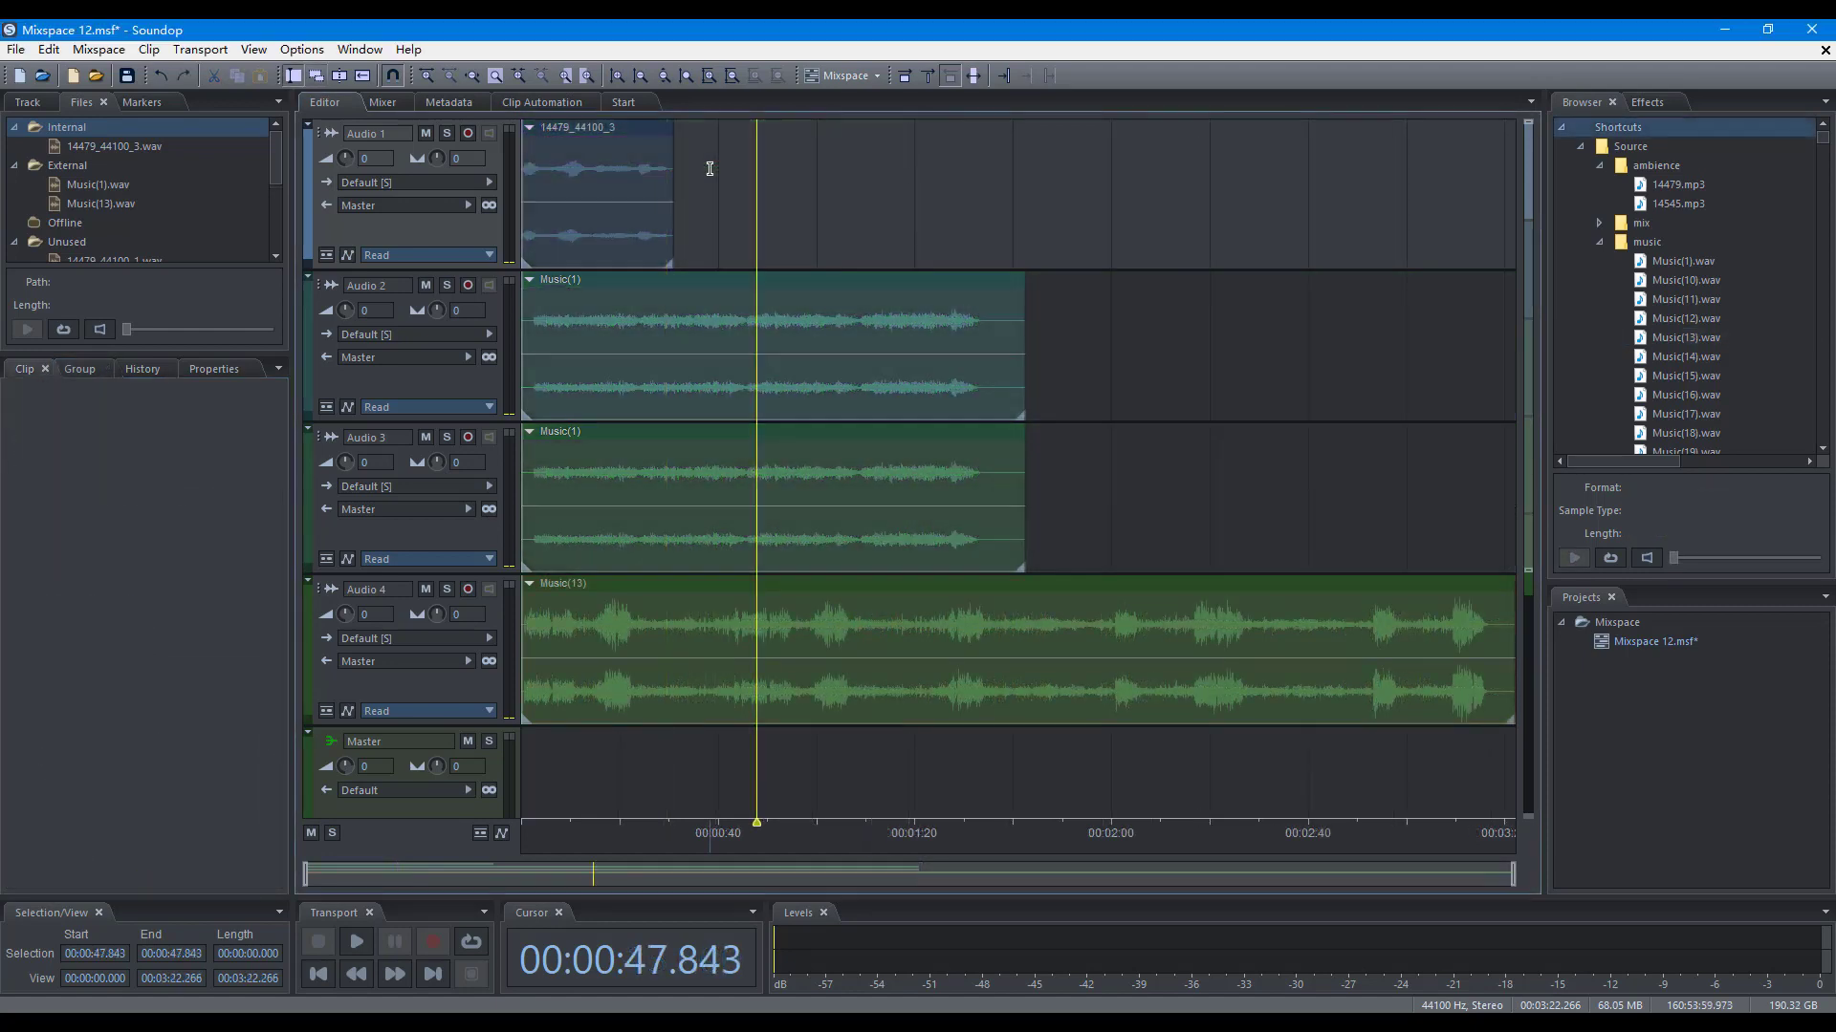
Shift 14479_44100_3 later on Audio 1 and trim both Music(1) clips' edges inward
drag(636, 130, 788, 172)
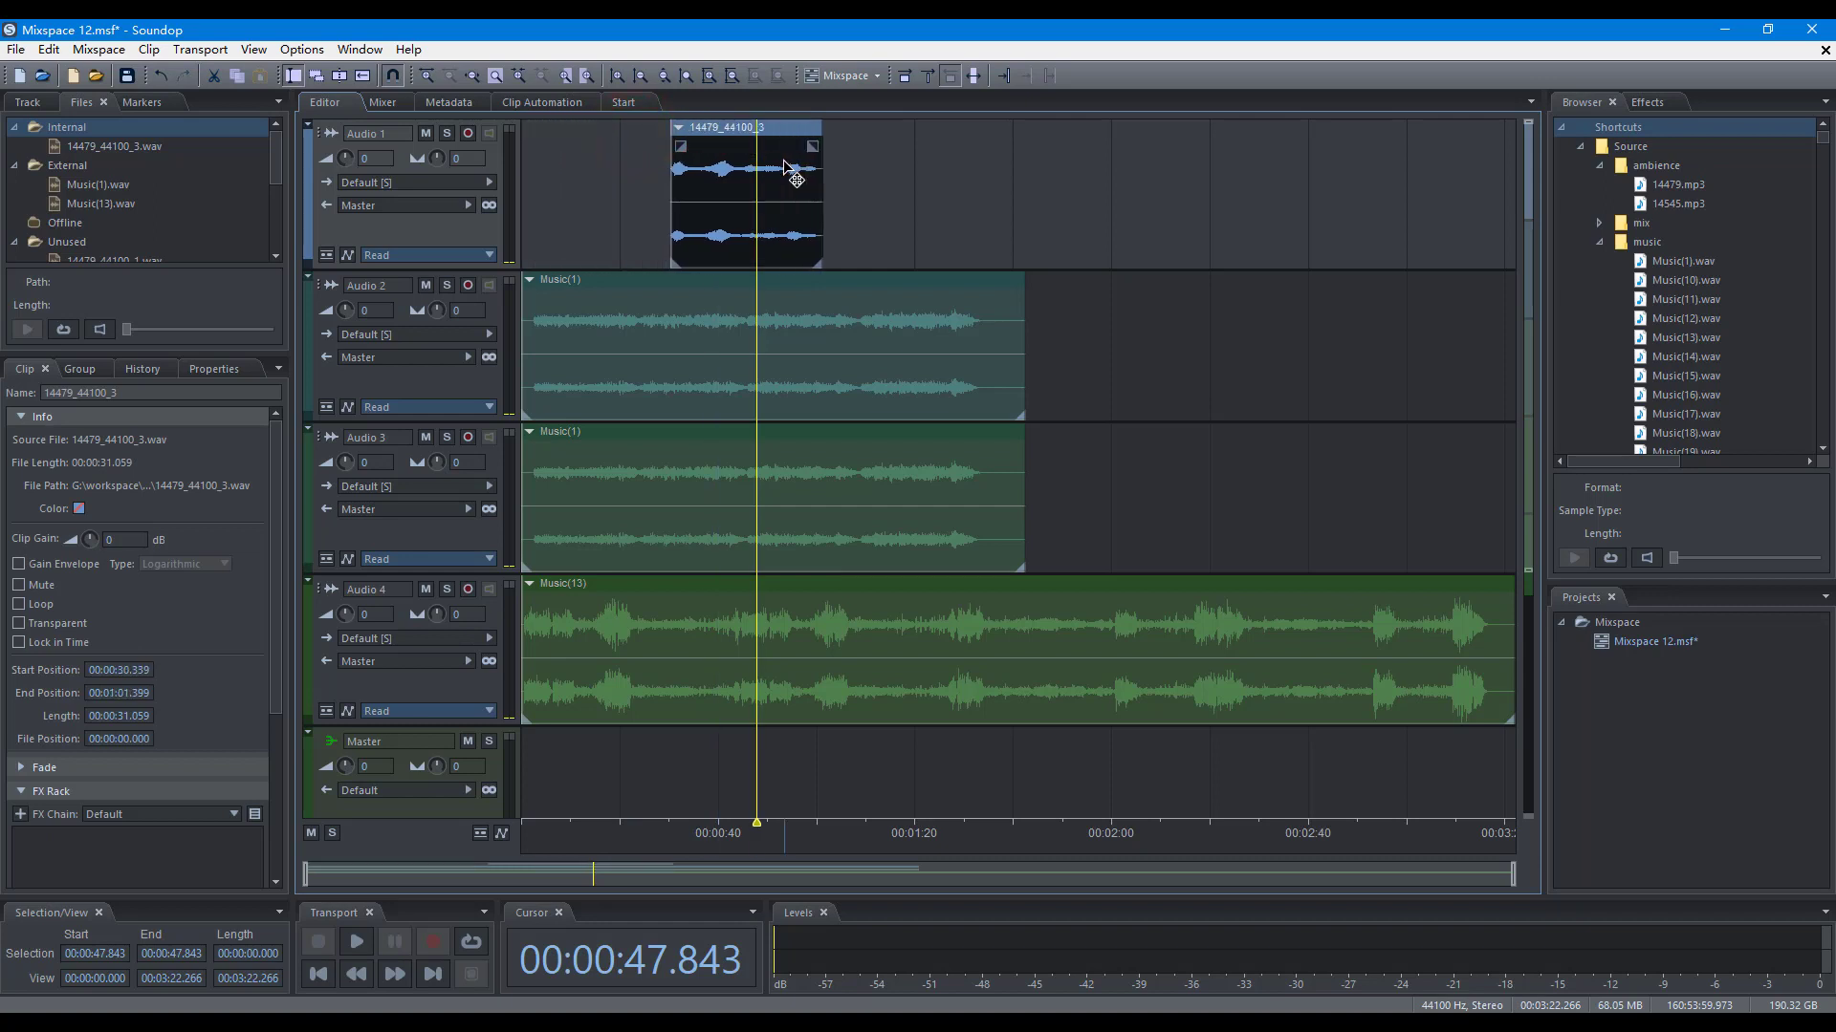
drag(777, 128, 1042, 190)
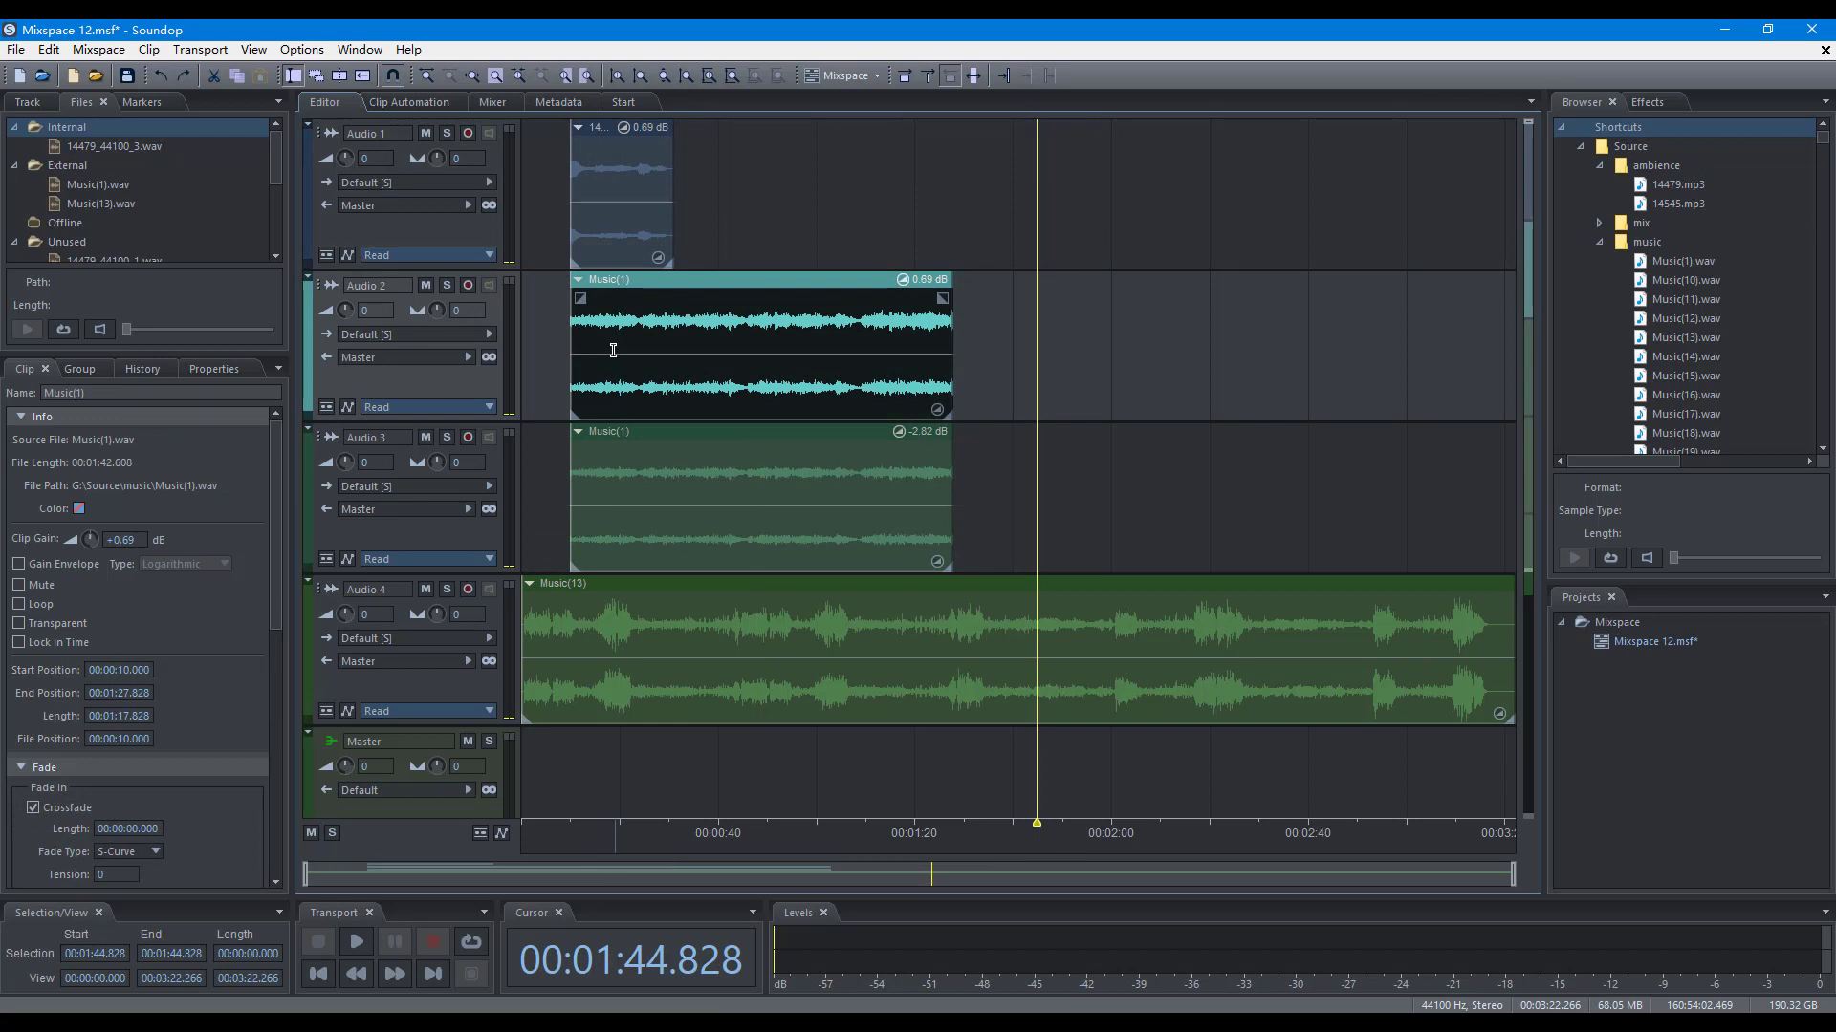
drag(571, 348, 639, 360)
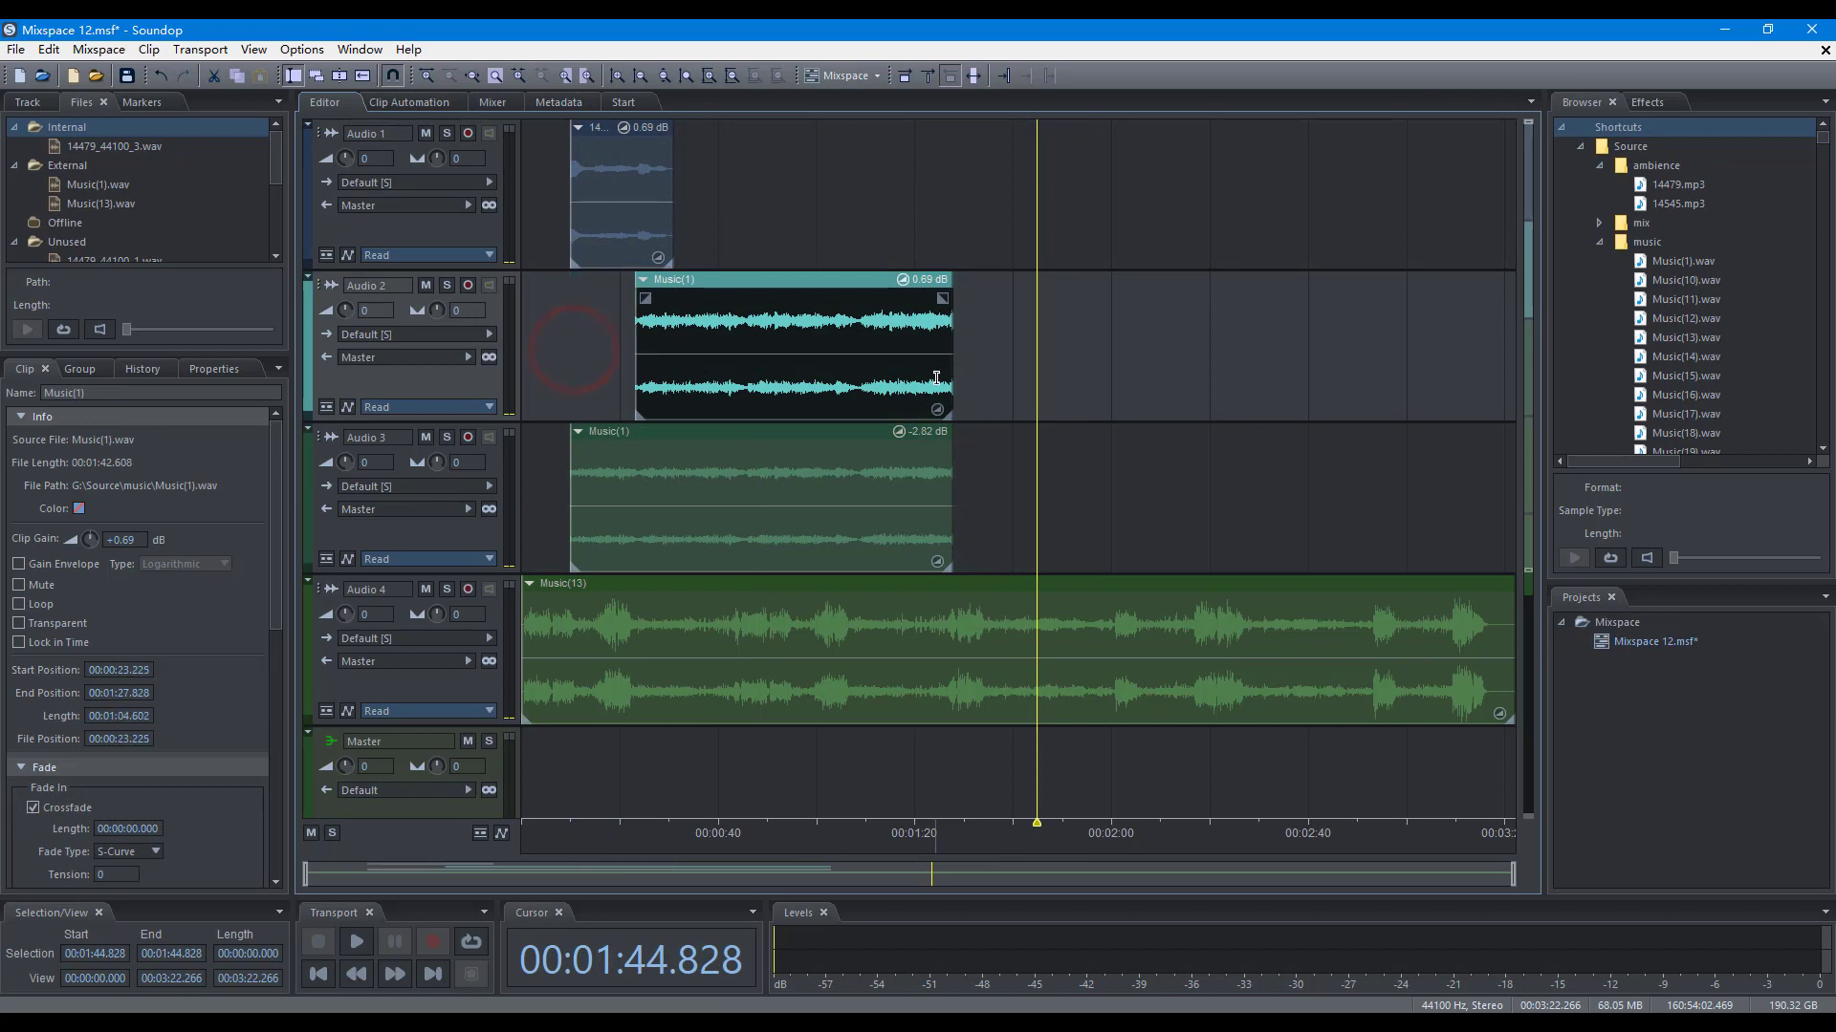
drag(952, 370, 889, 367)
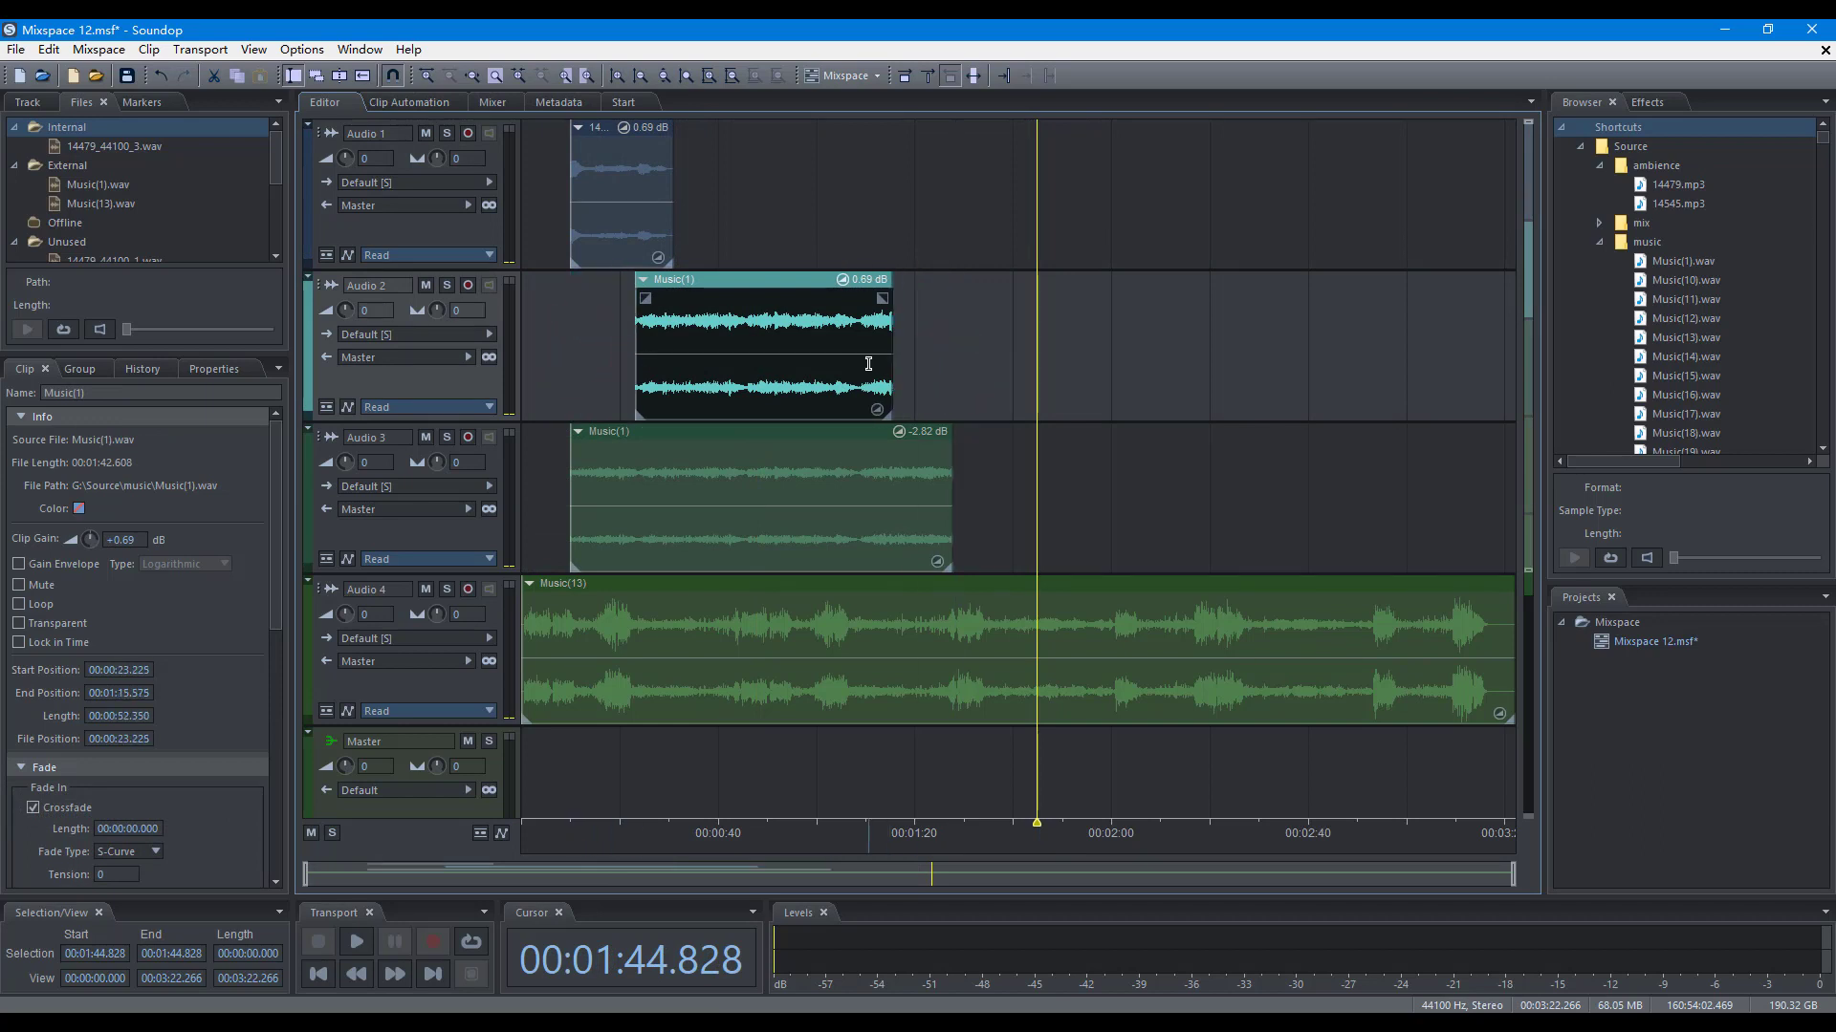
click(648, 497)
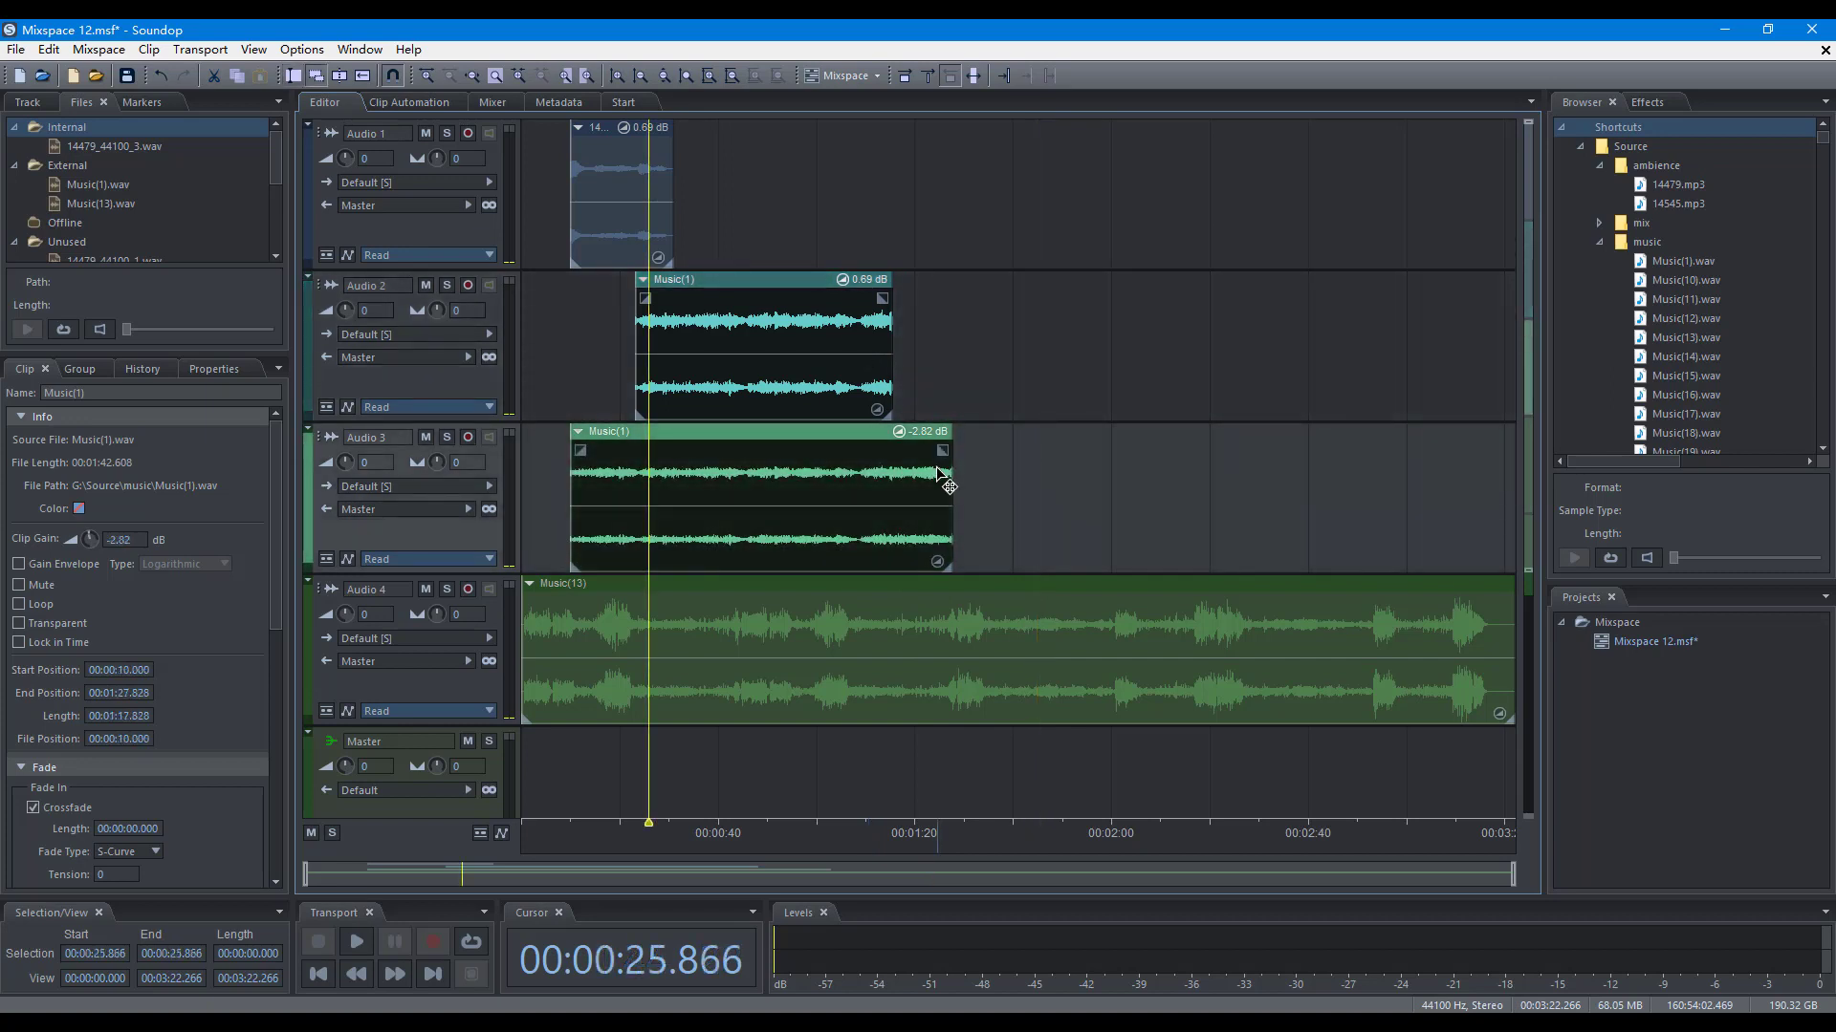
drag(952, 508, 792, 507)
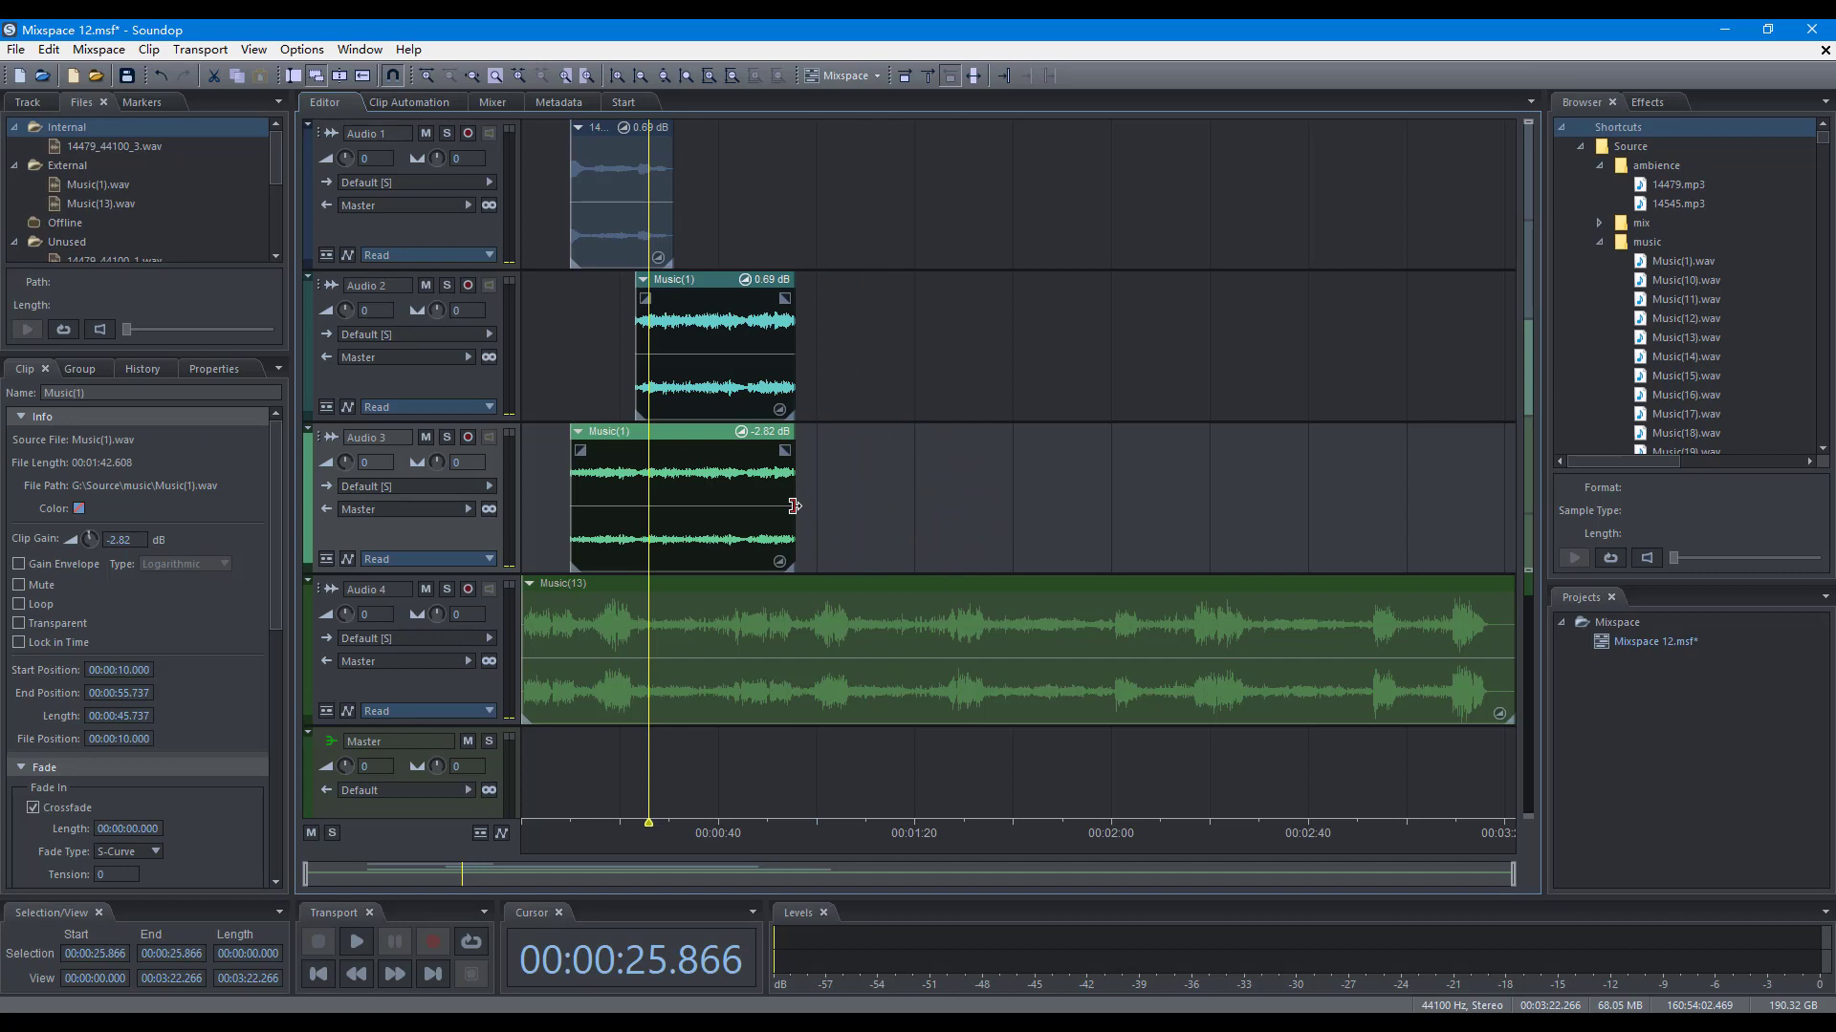
Lengthen both Music(1) clips through their shared length value
click(80, 369)
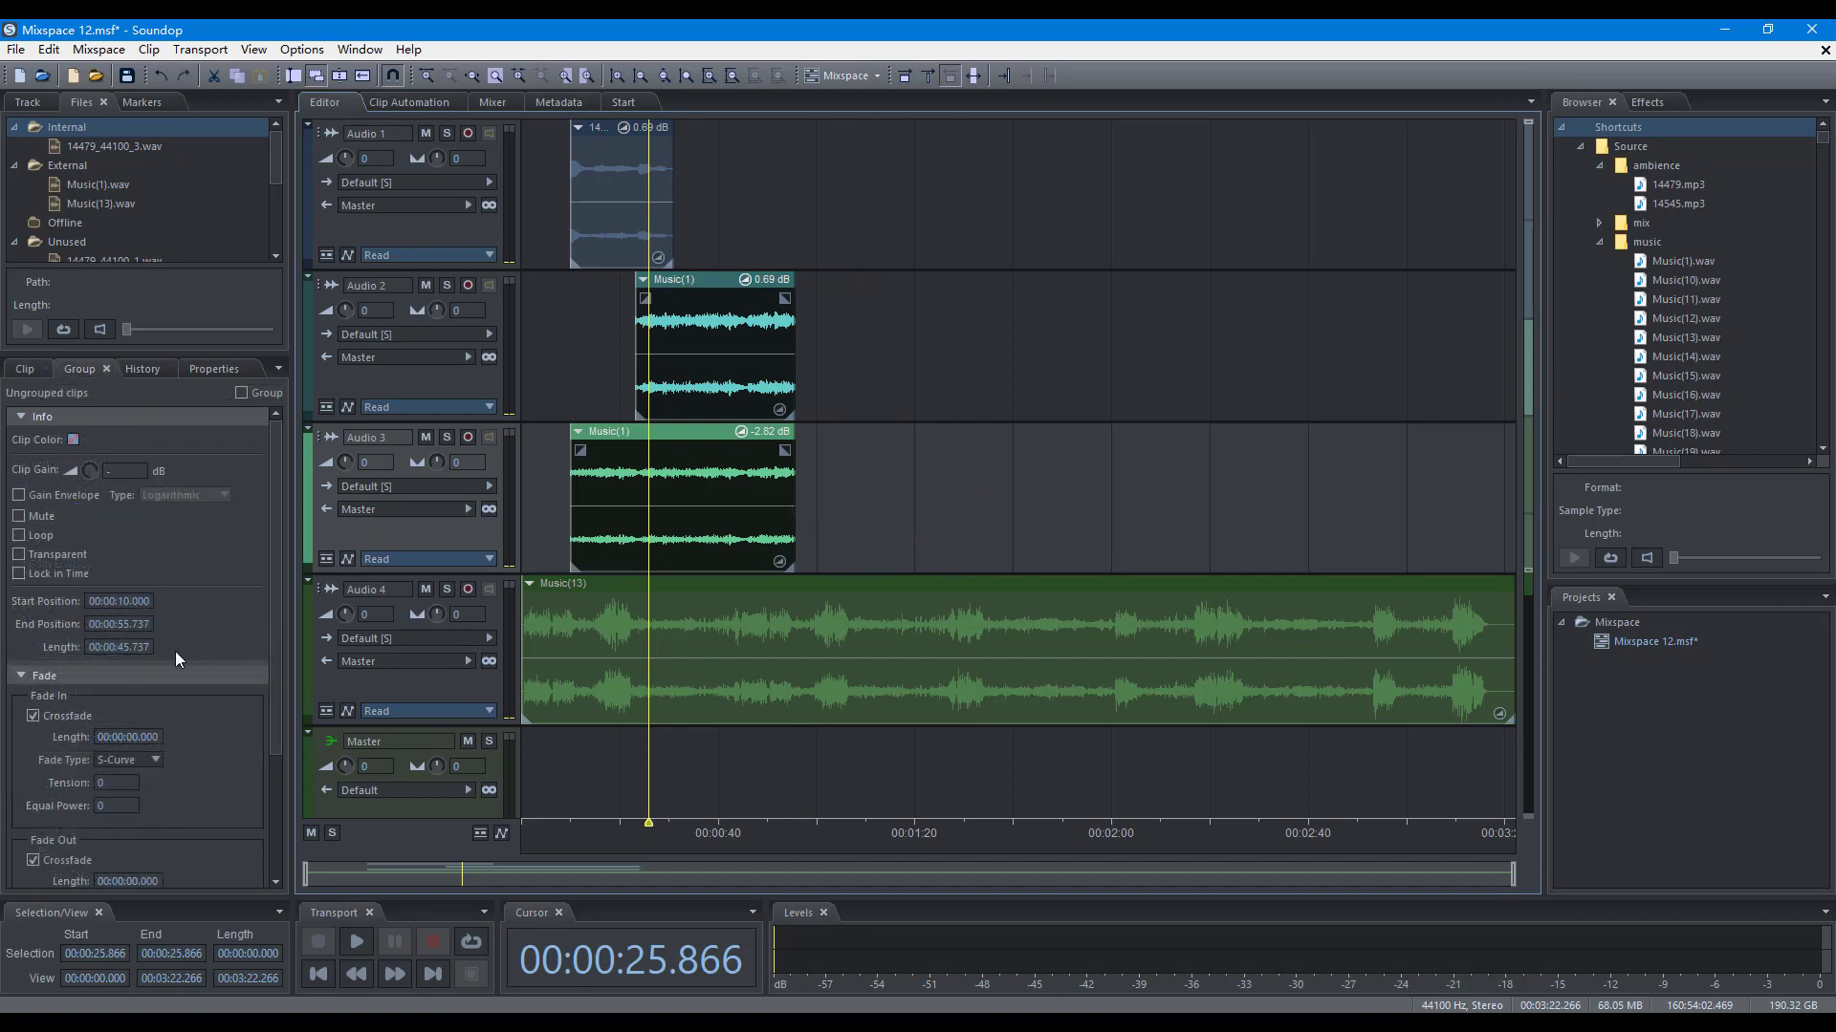
drag(130, 647, 130, 645)
drag(207, 655, 270, 662)
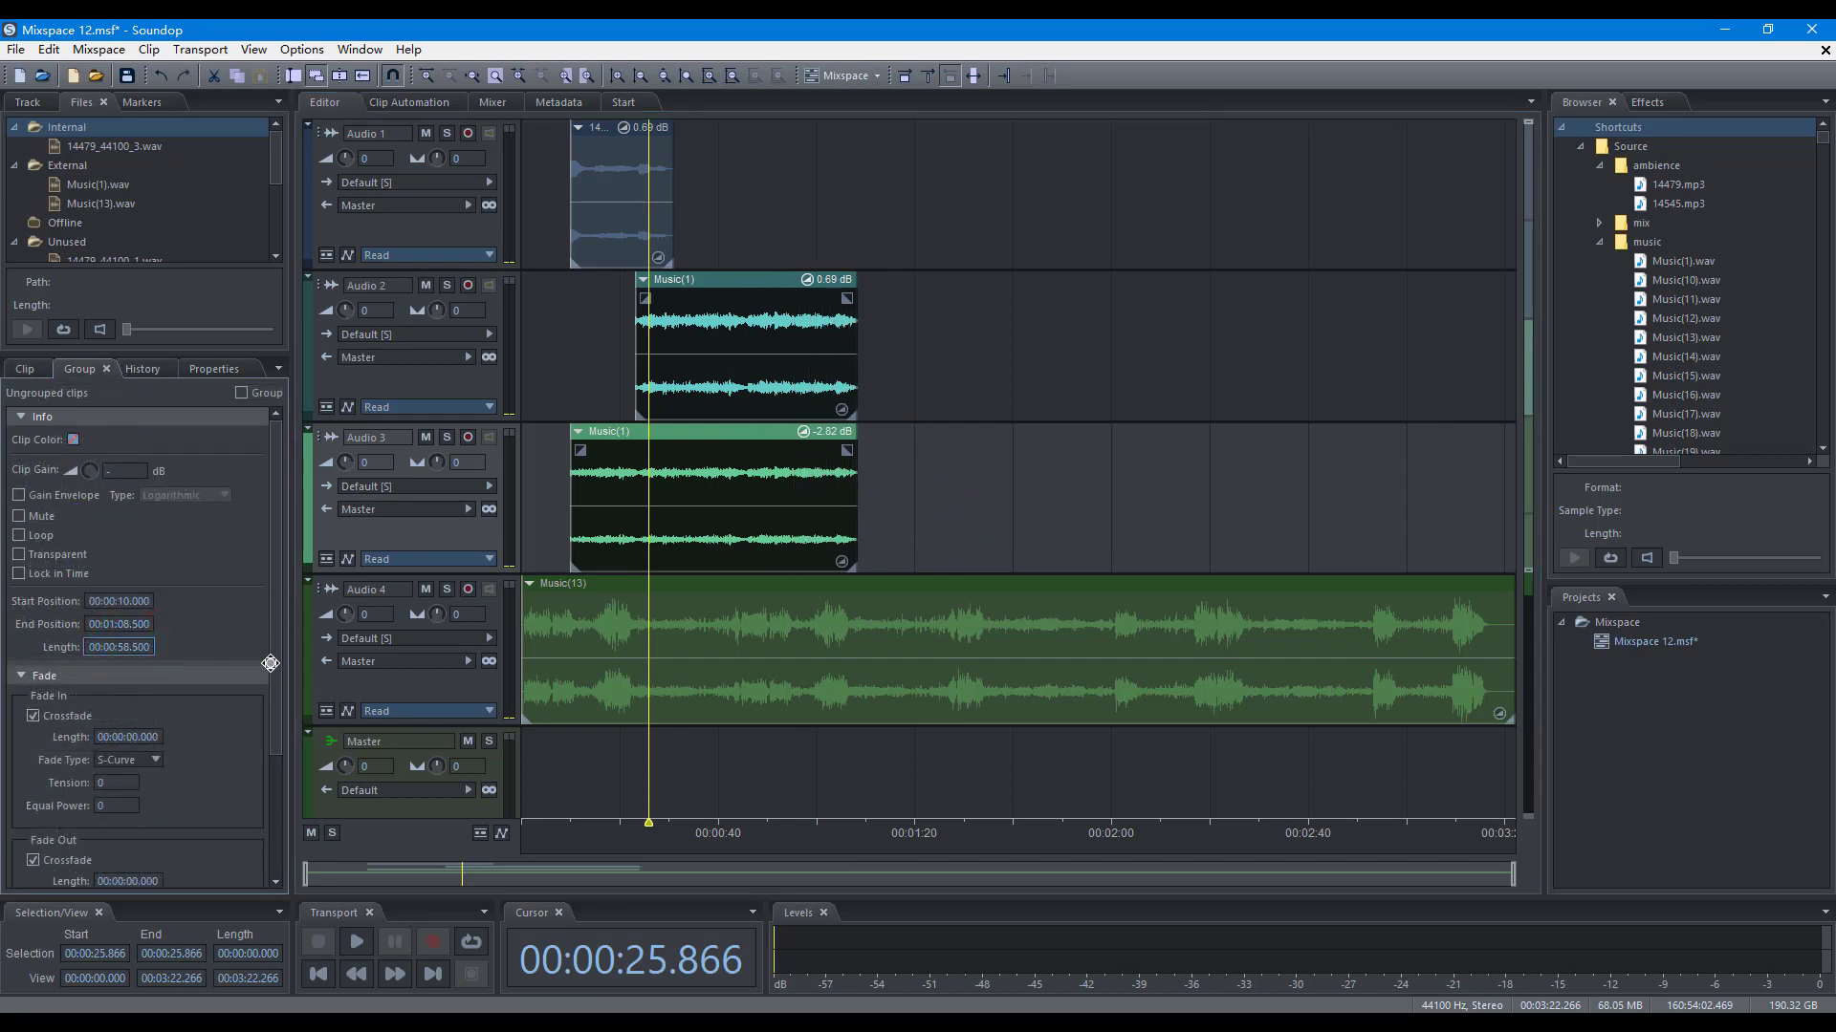
Make the 14479_44100_3 clip loop, extend its end, and slip its audio content
key(Tab)
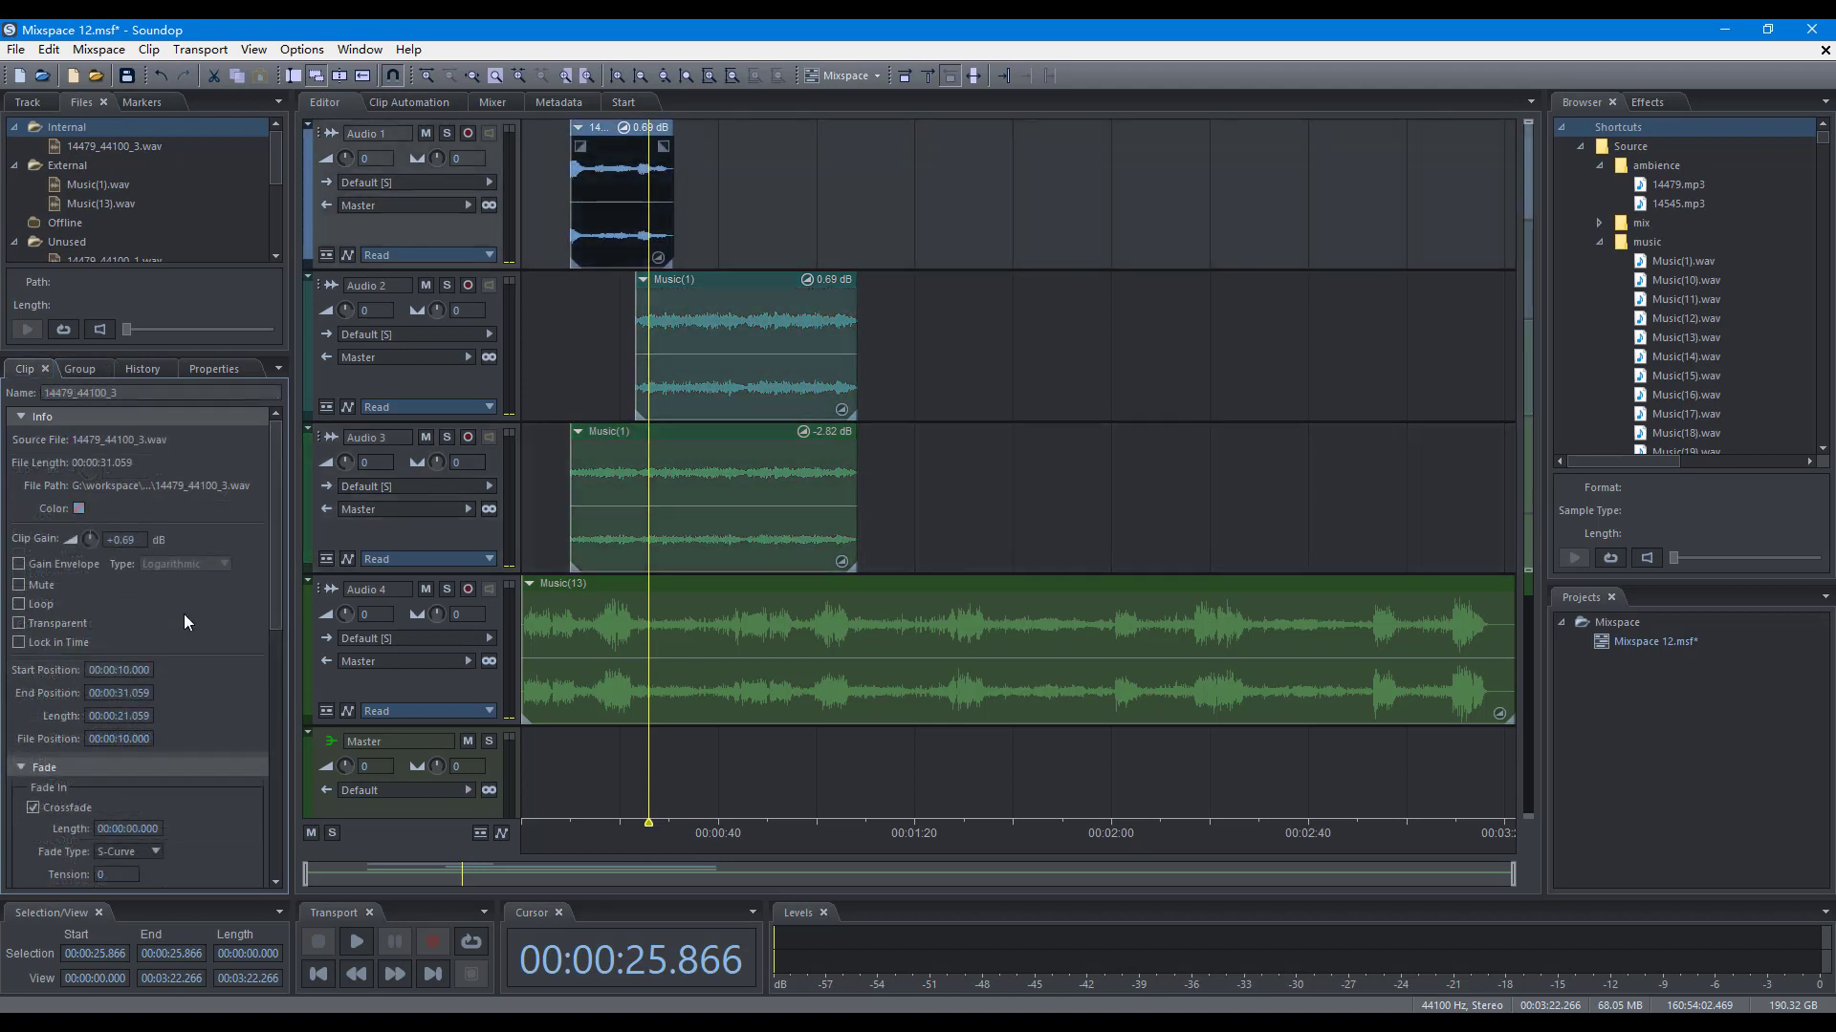
click(19, 605)
drag(673, 187, 1022, 229)
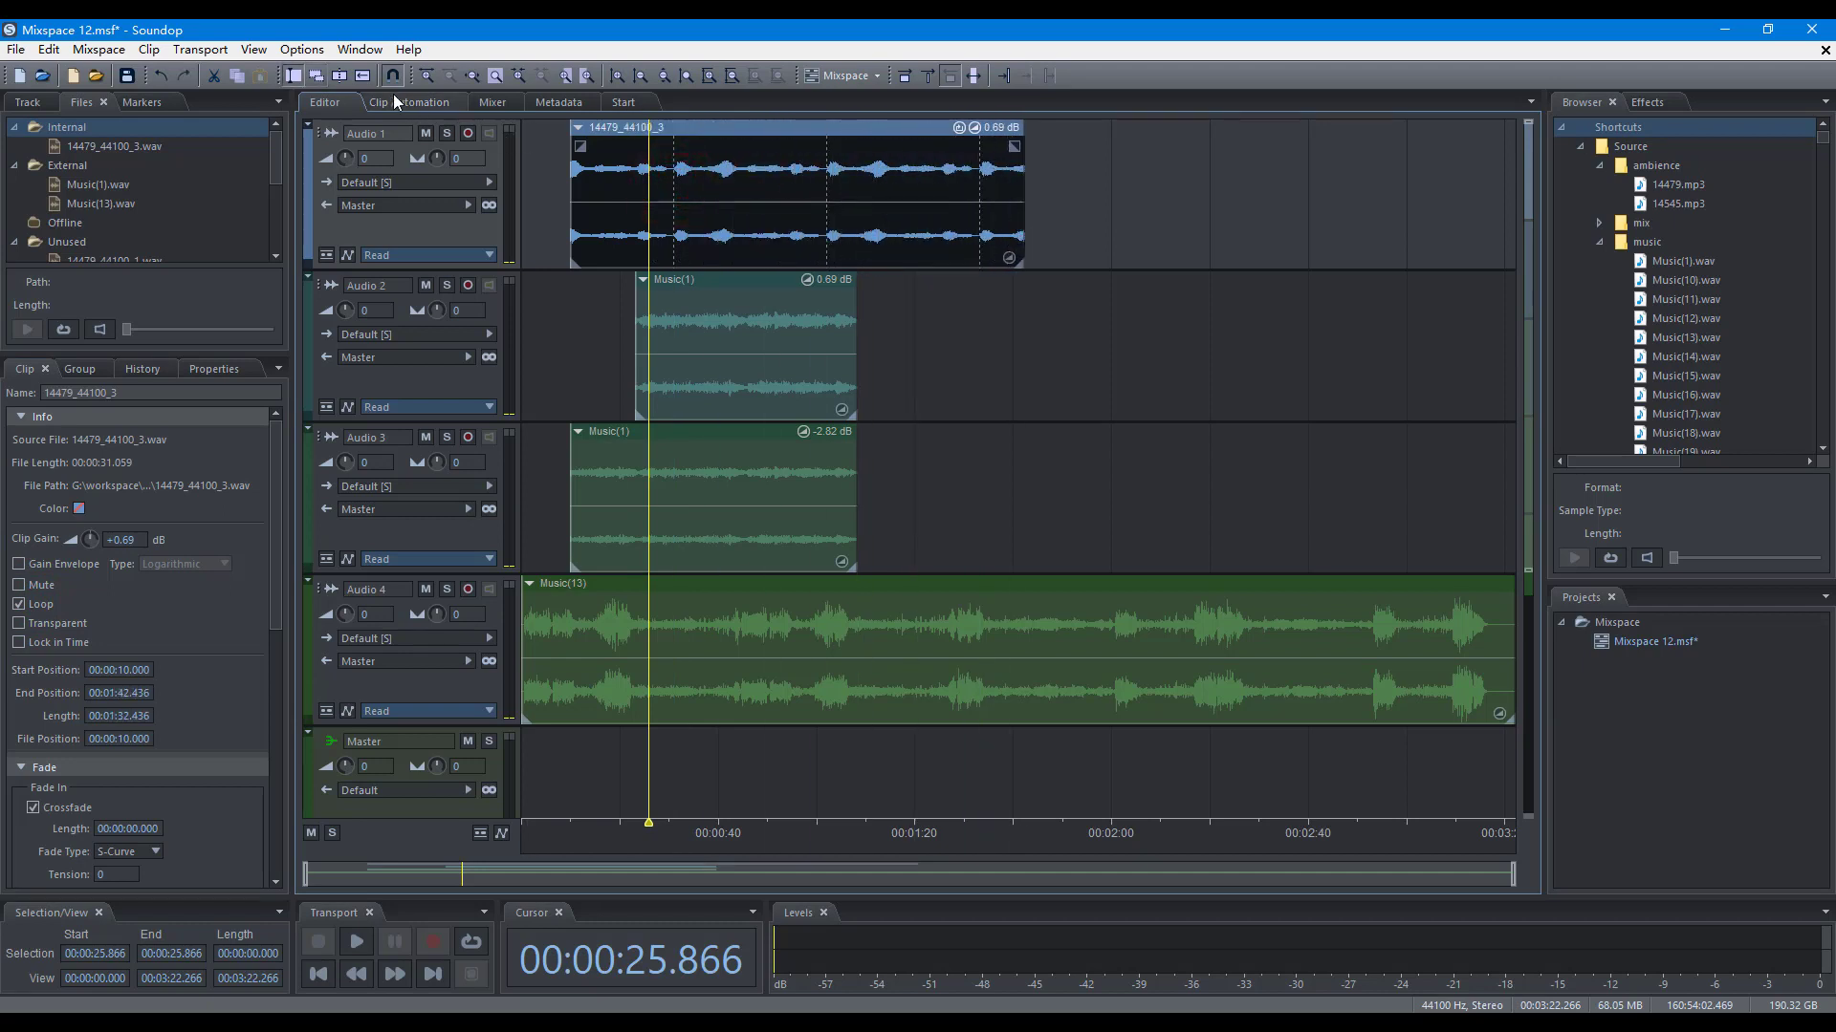
click(363, 75)
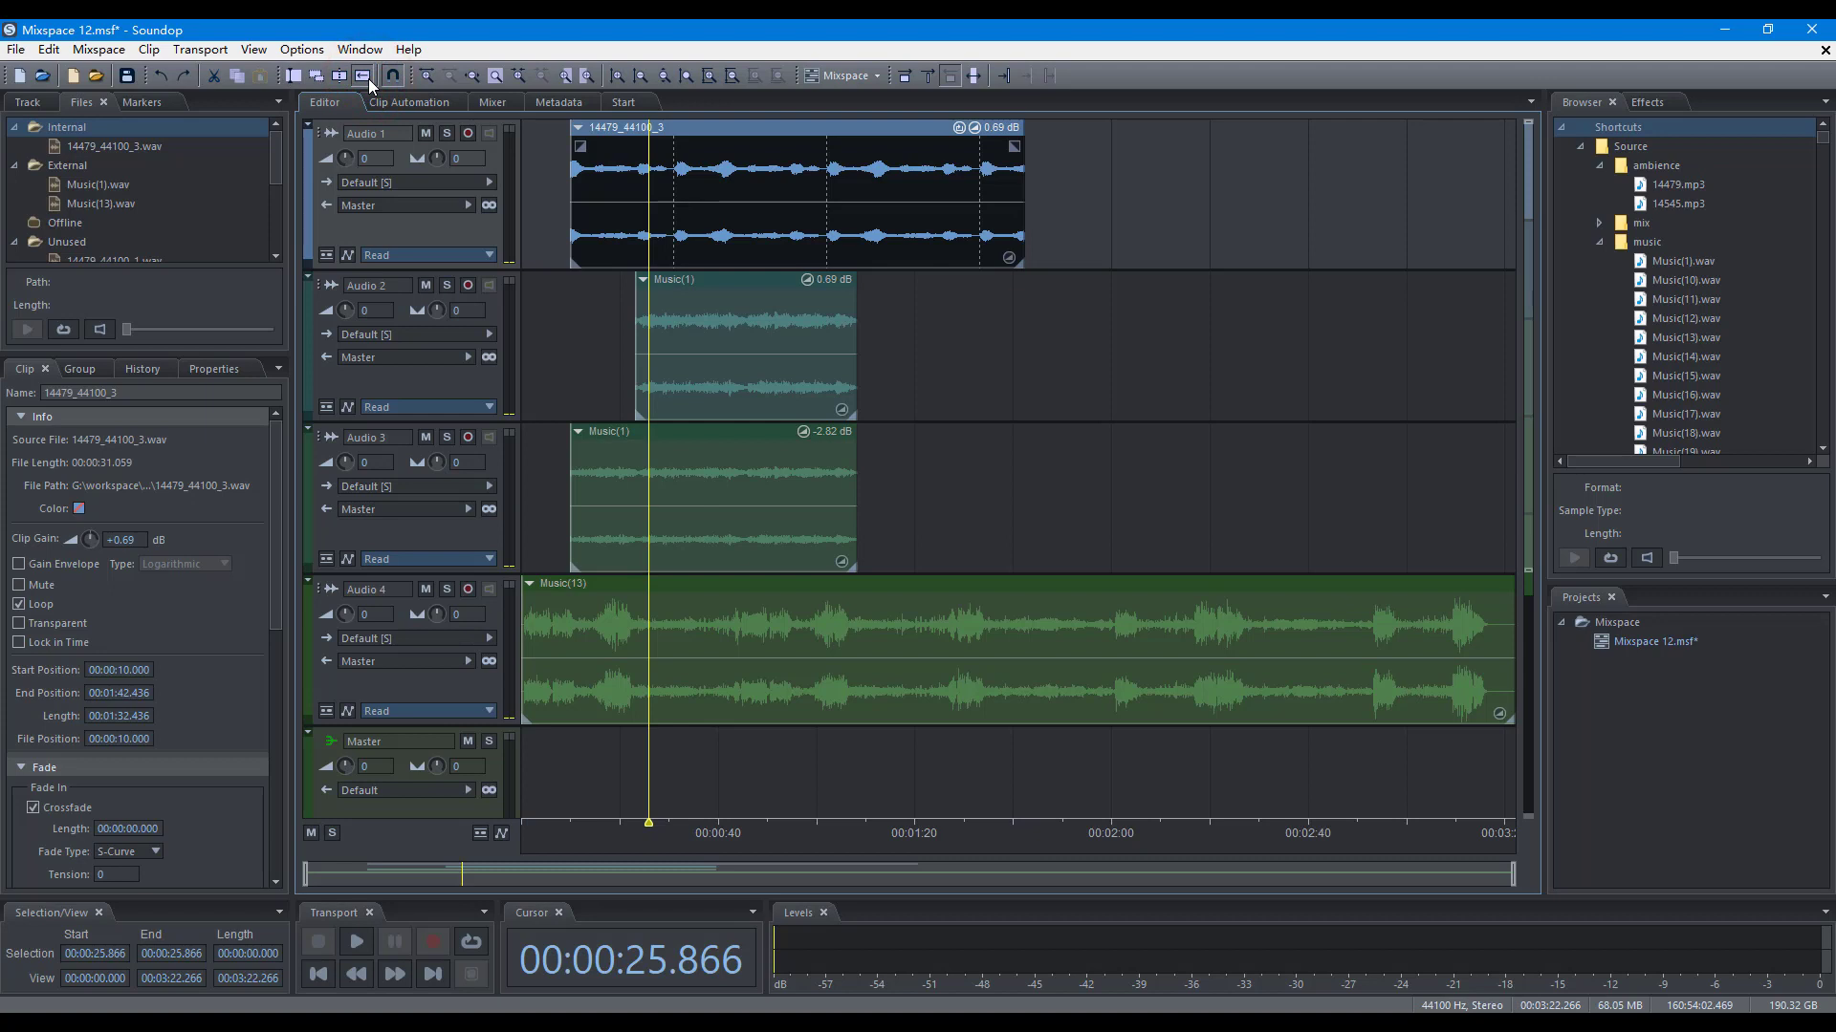
drag(736, 209, 975, 230)
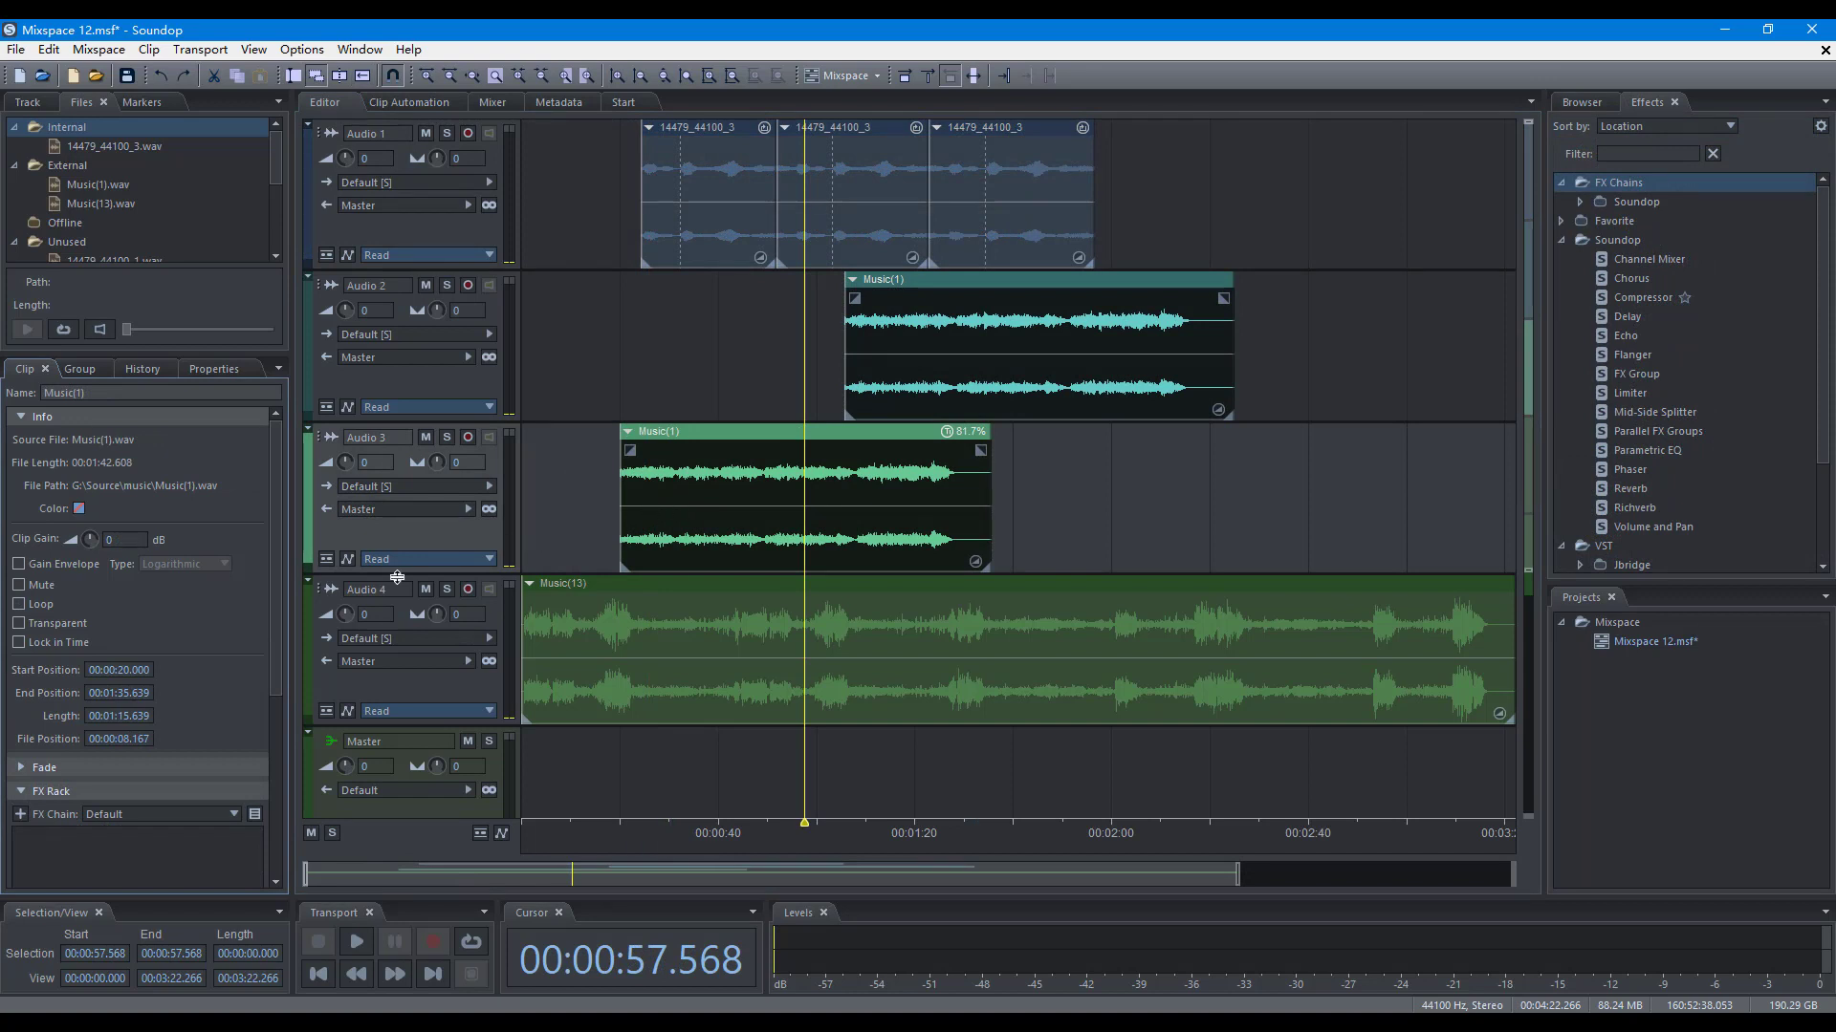
Set the clip start position to 00:00:10.000 and the group length to 00:01:30.000
click(100, 675)
text(10)
key(Return)
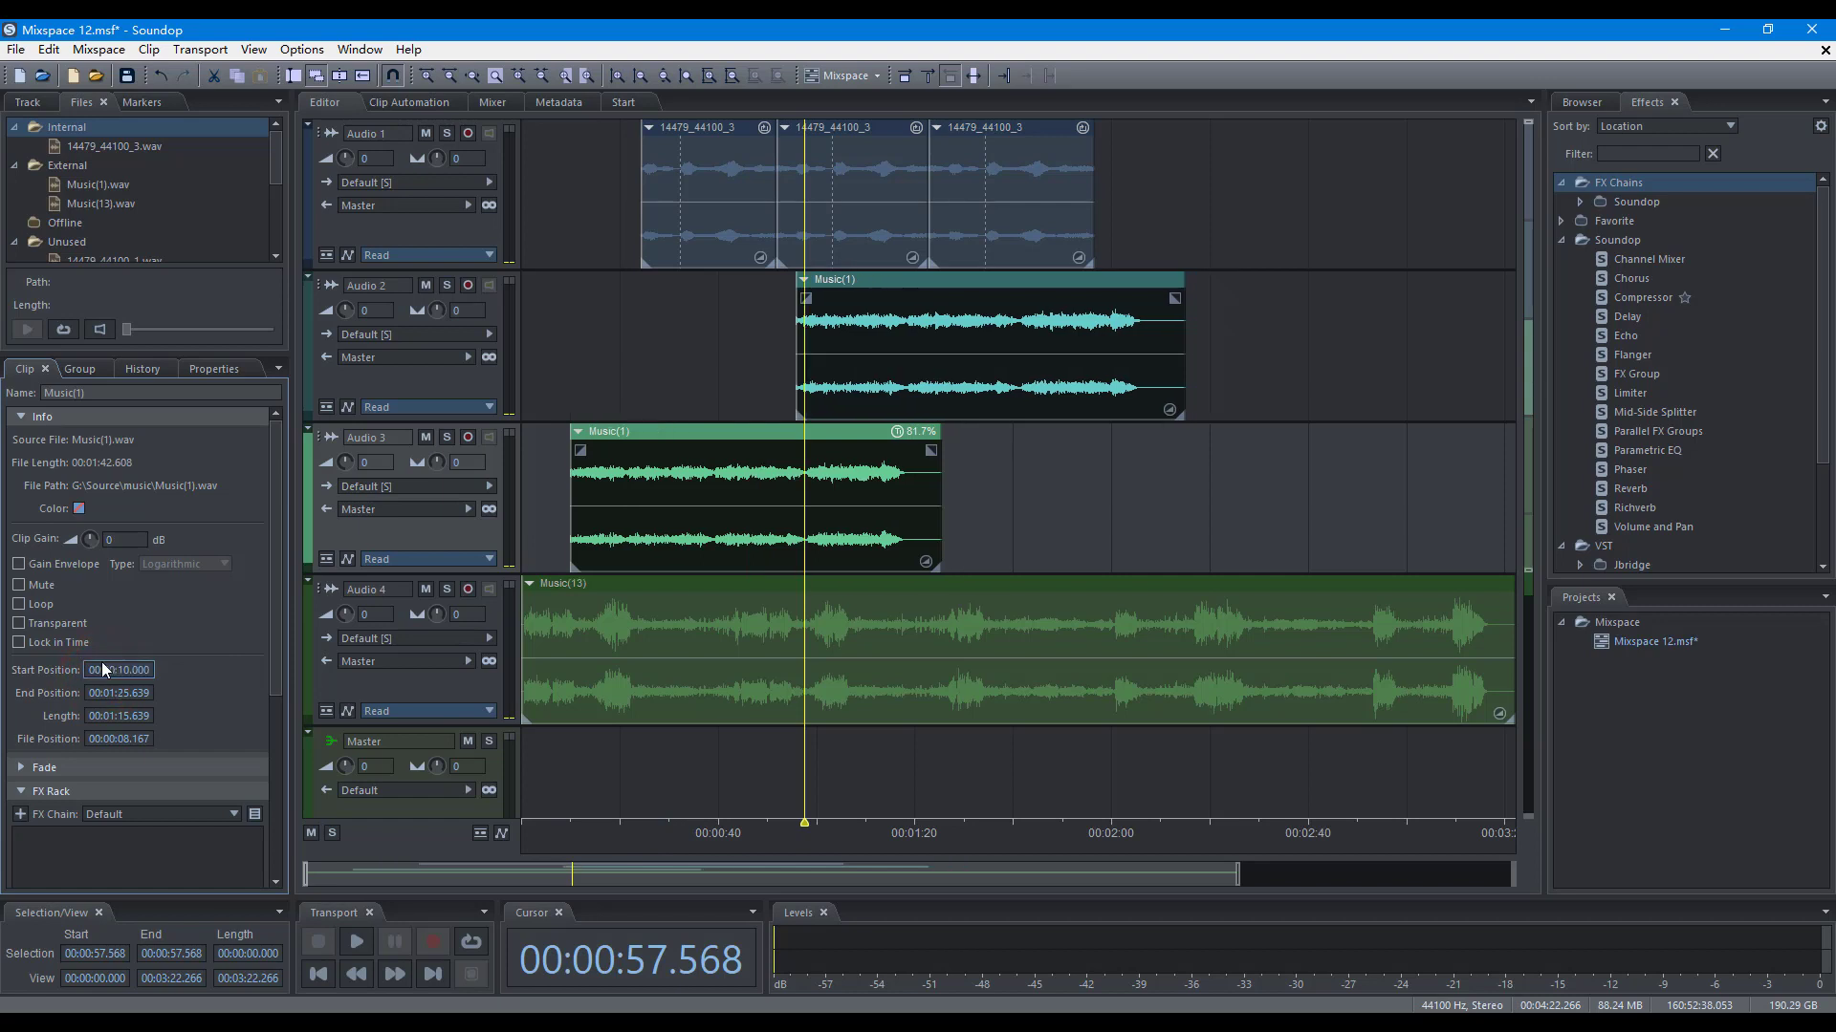
click(80, 373)
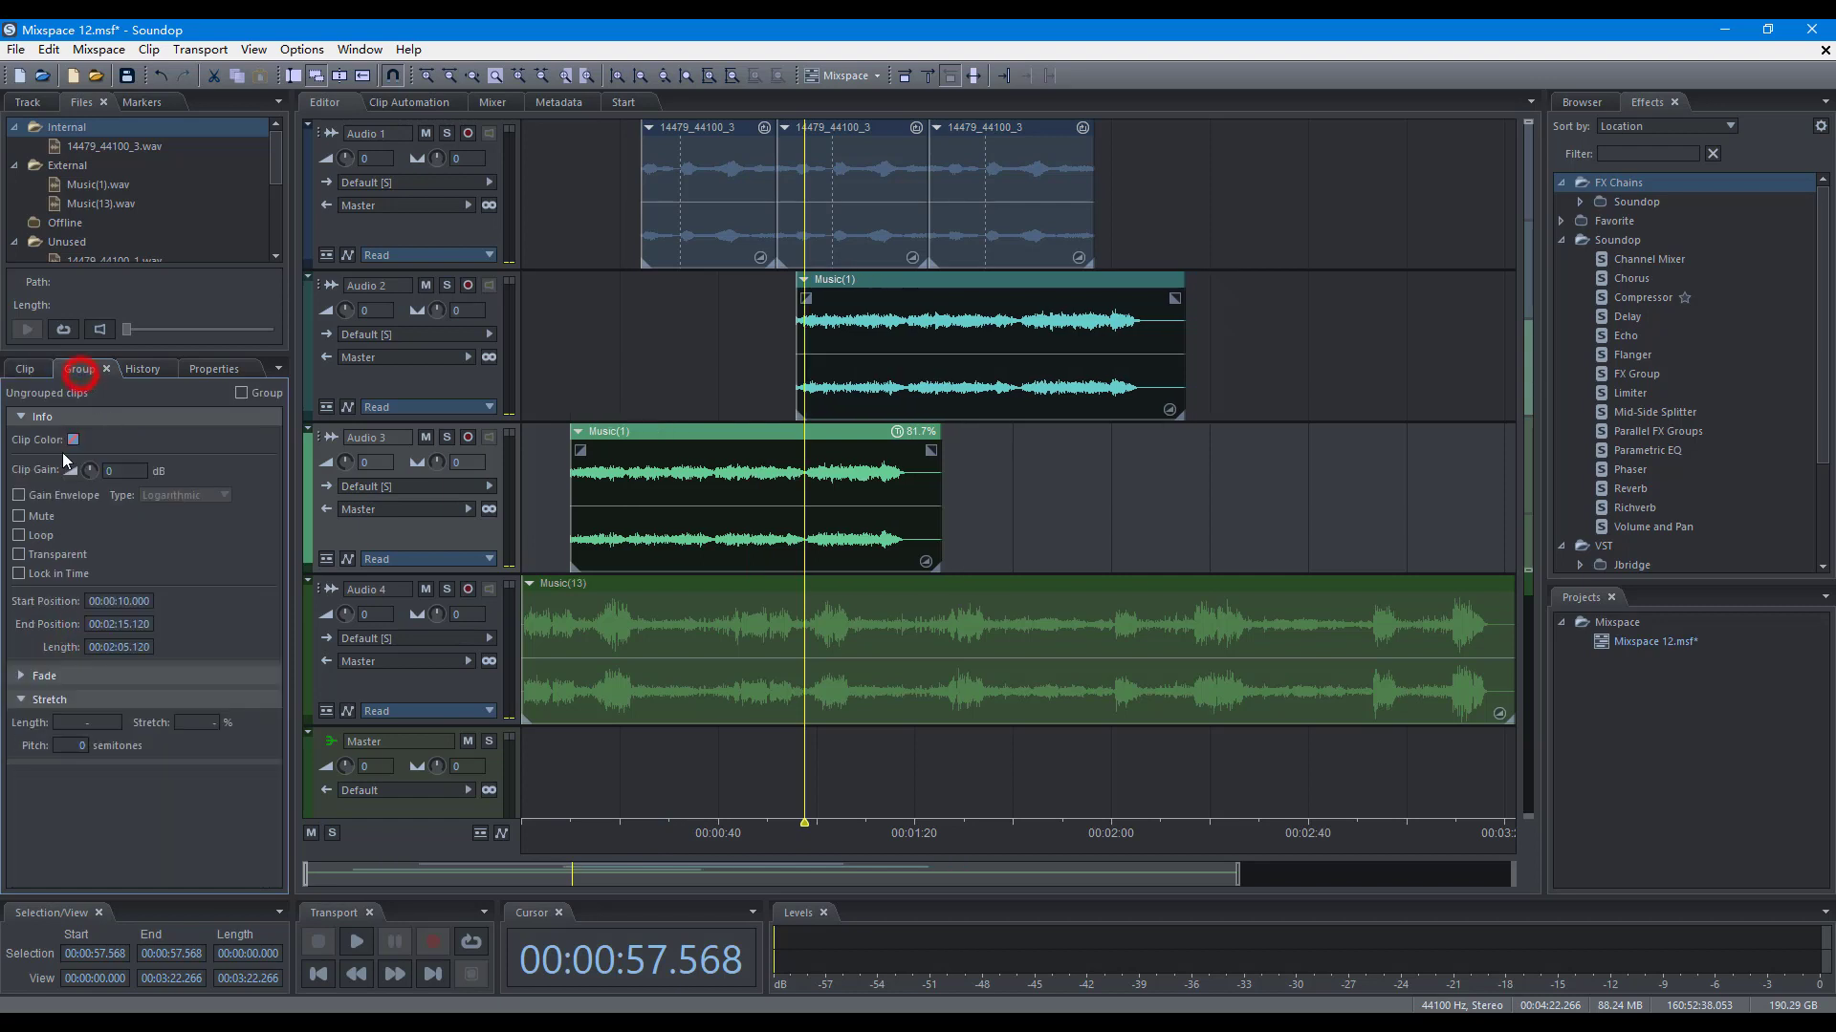
click(111, 648)
text(1:32.608)
key(Return)
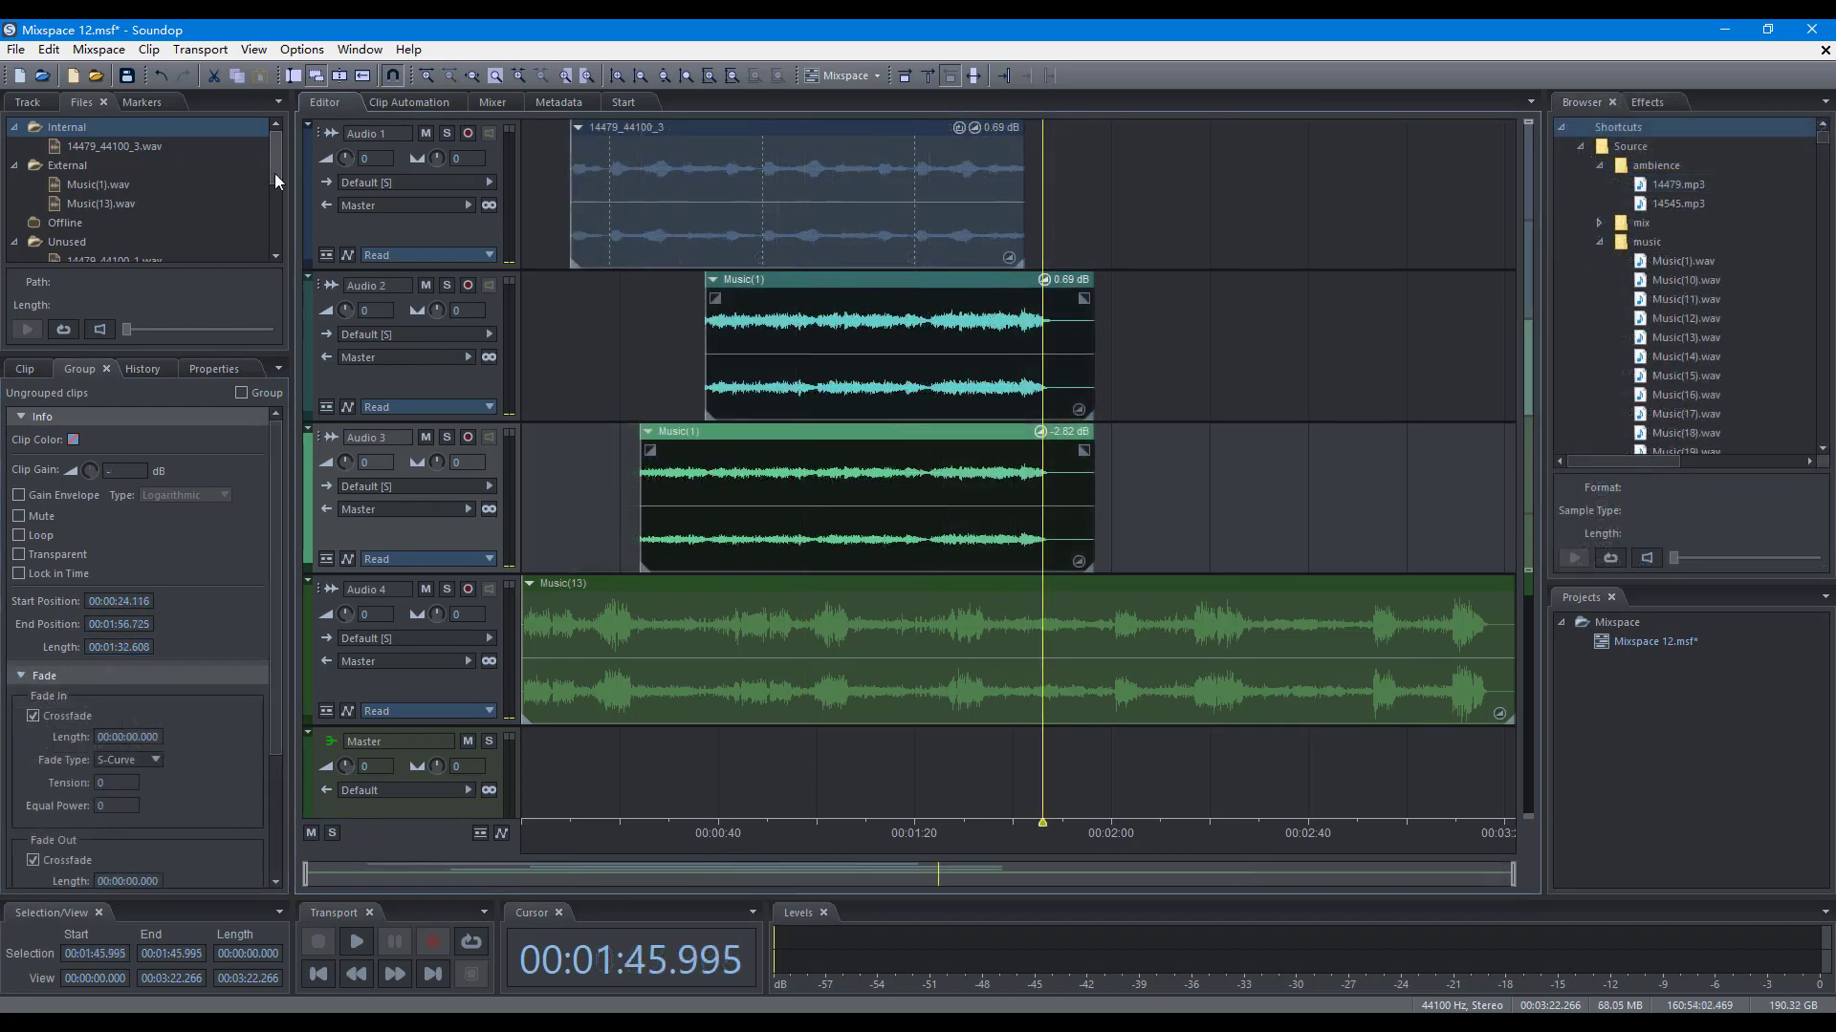
click(153, 52)
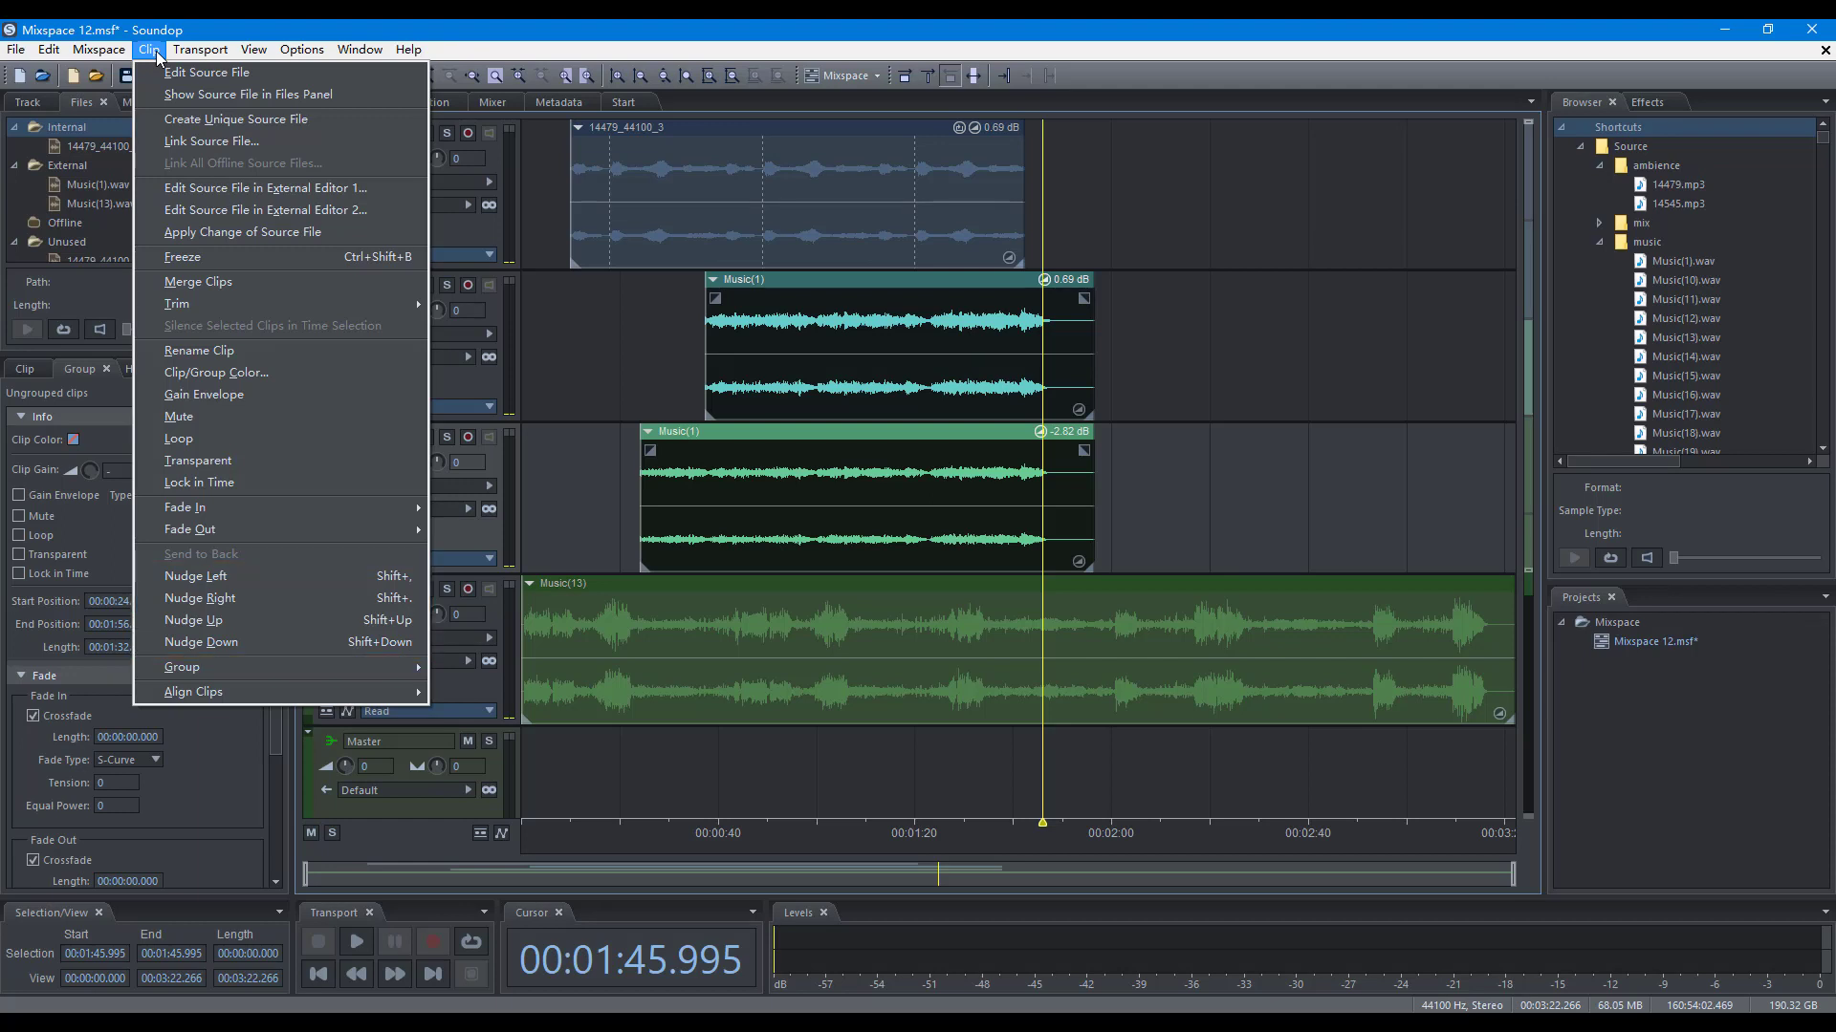
mouse_move(264, 693)
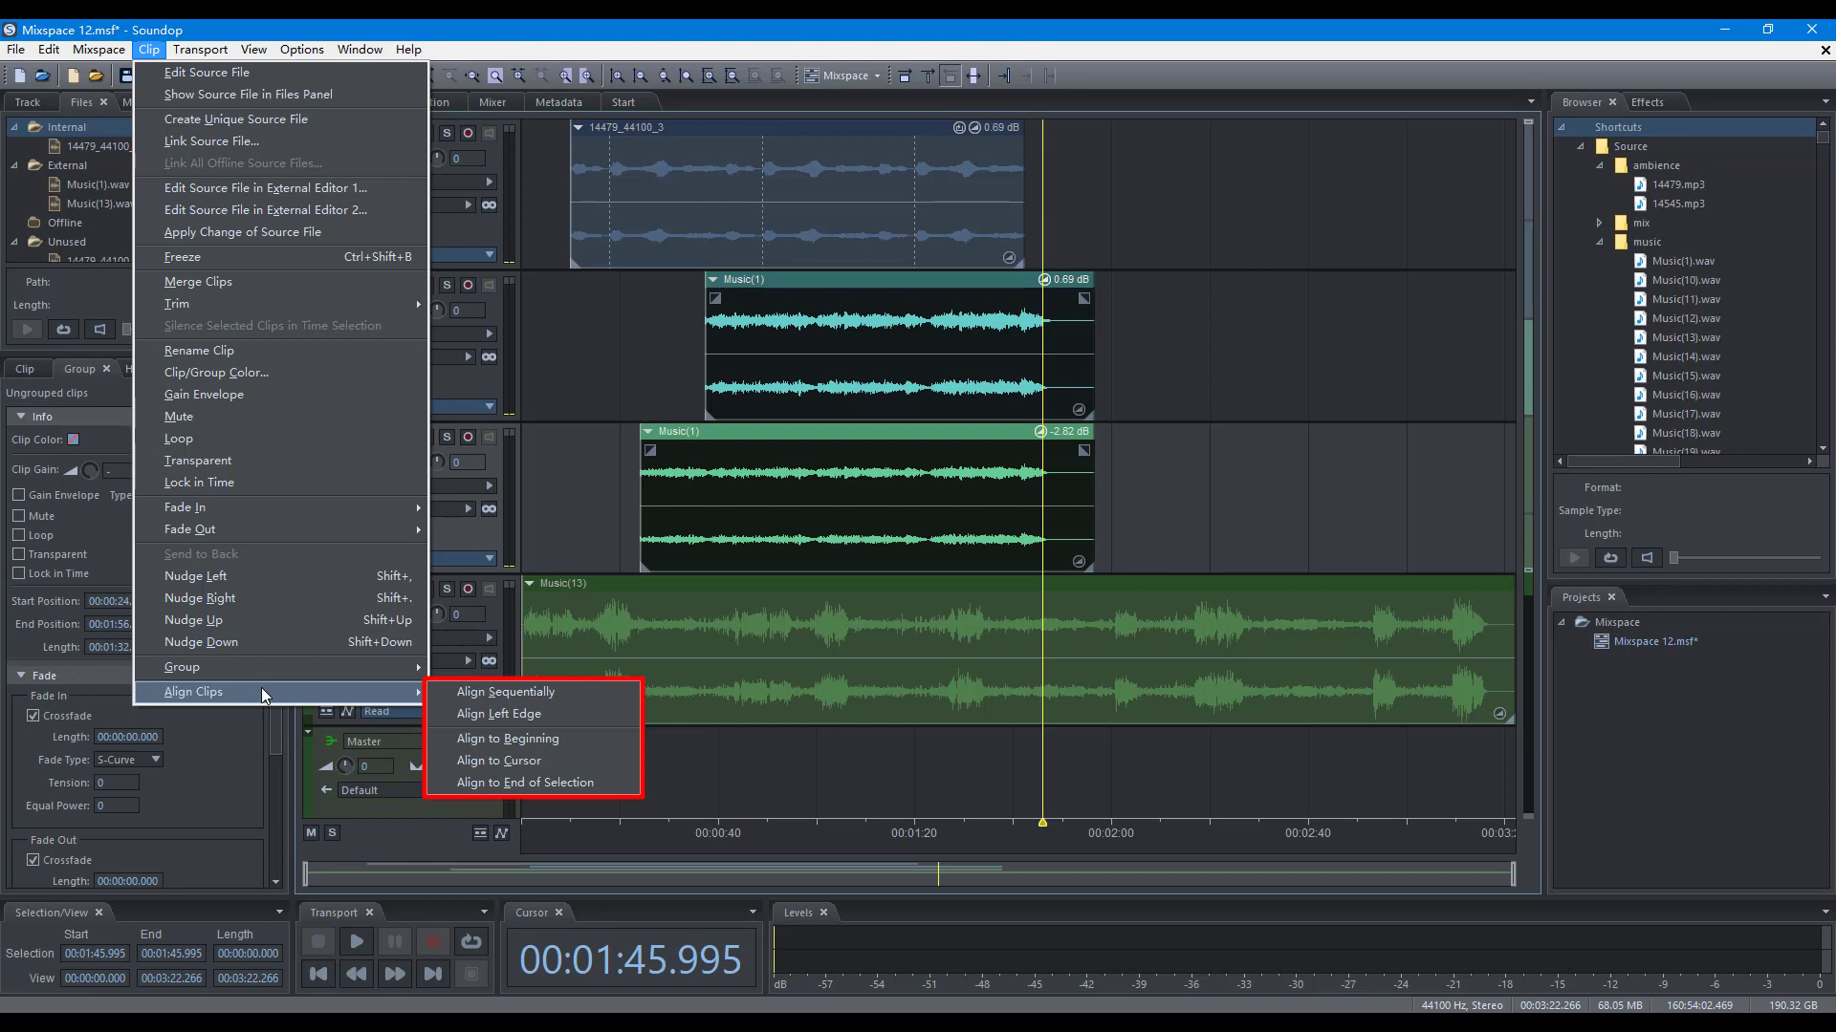
key(Escape)
key(Escape)
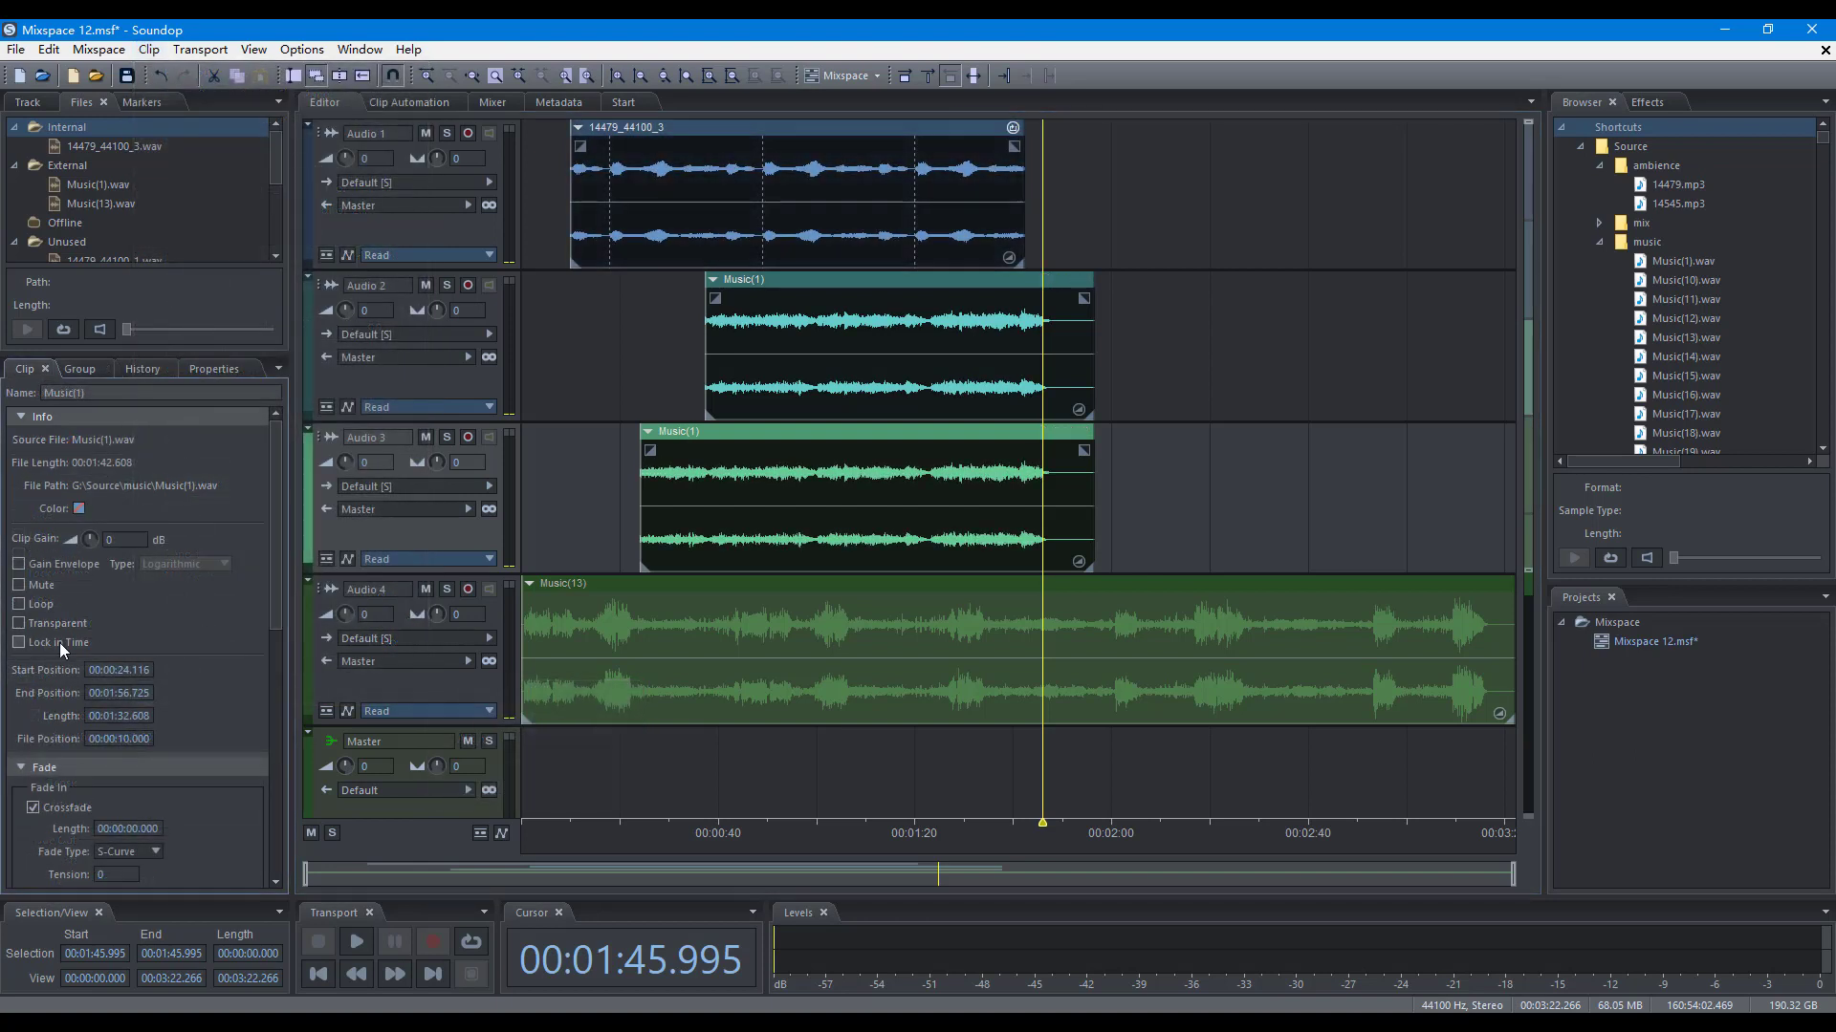
Lock the Audio 3 clip in time and move the Audio 2 and Audio 1 clips later
click(21, 644)
click(826, 285)
drag(832, 297, 1005, 304)
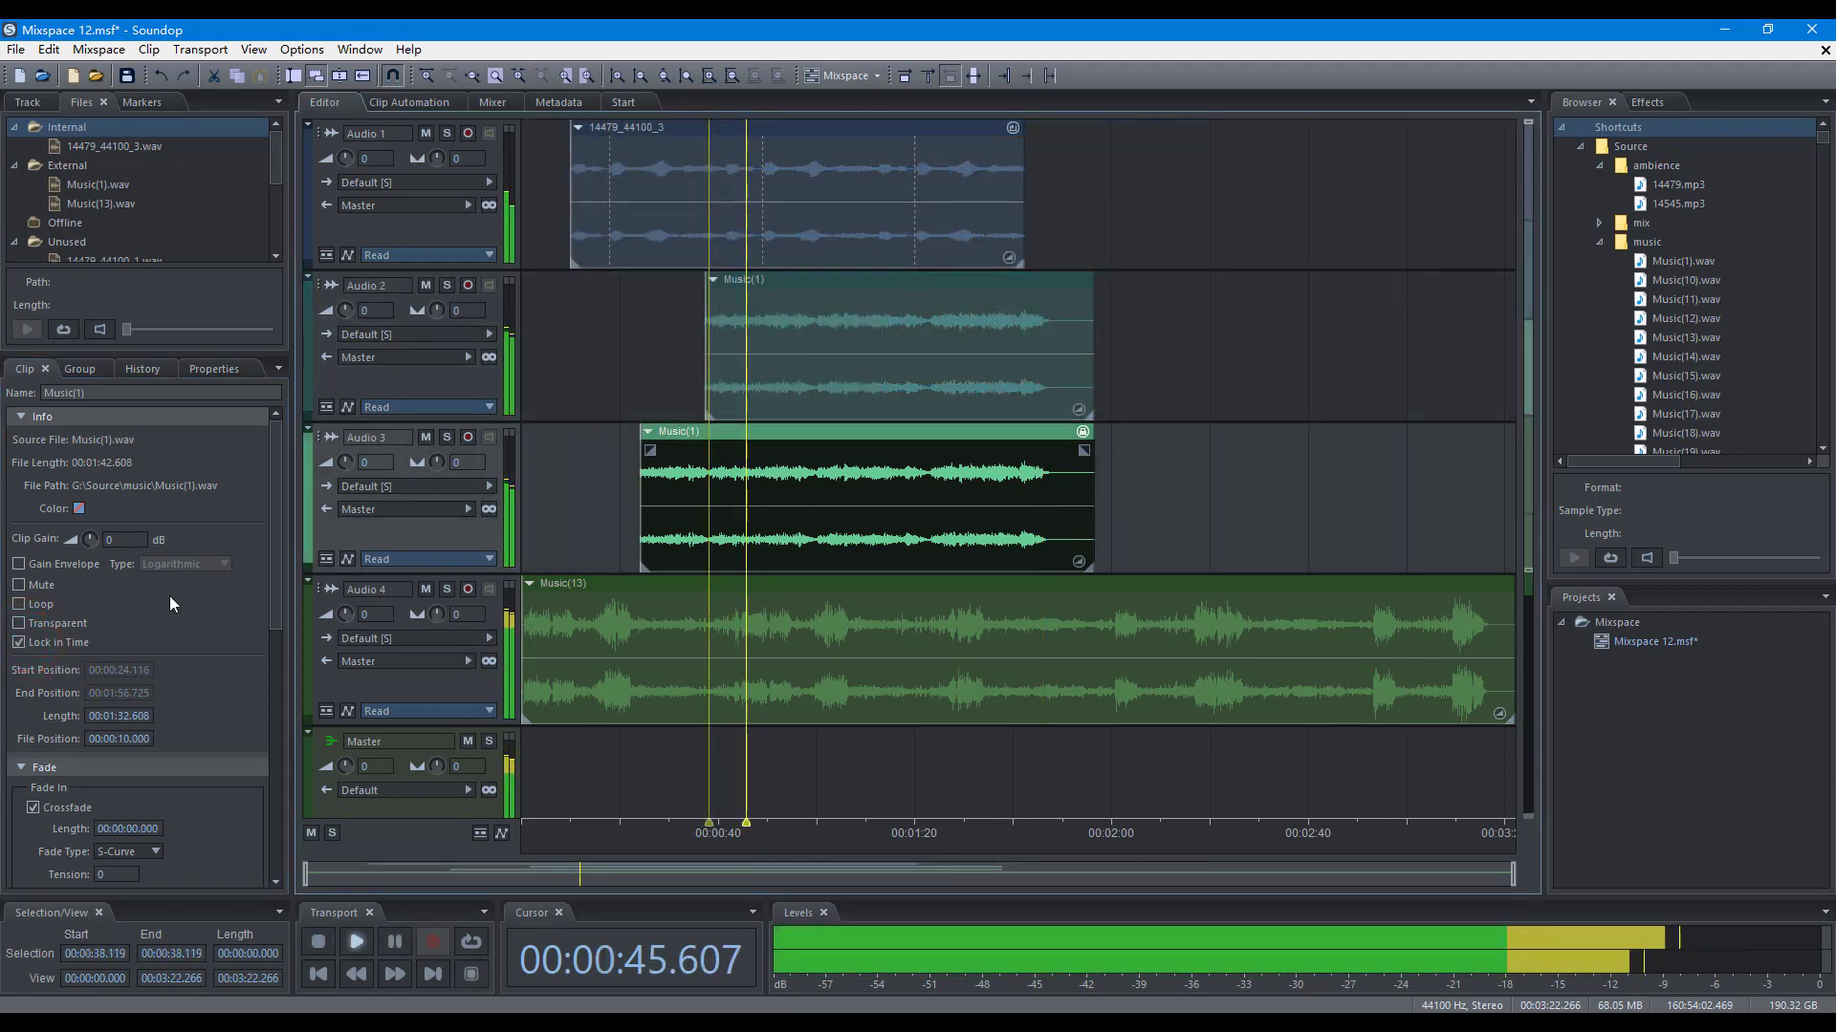
Unmute Music(1) on Audio 3, lower its gain to -4.84 dB, and shape a gain envelope dip
click(20, 584)
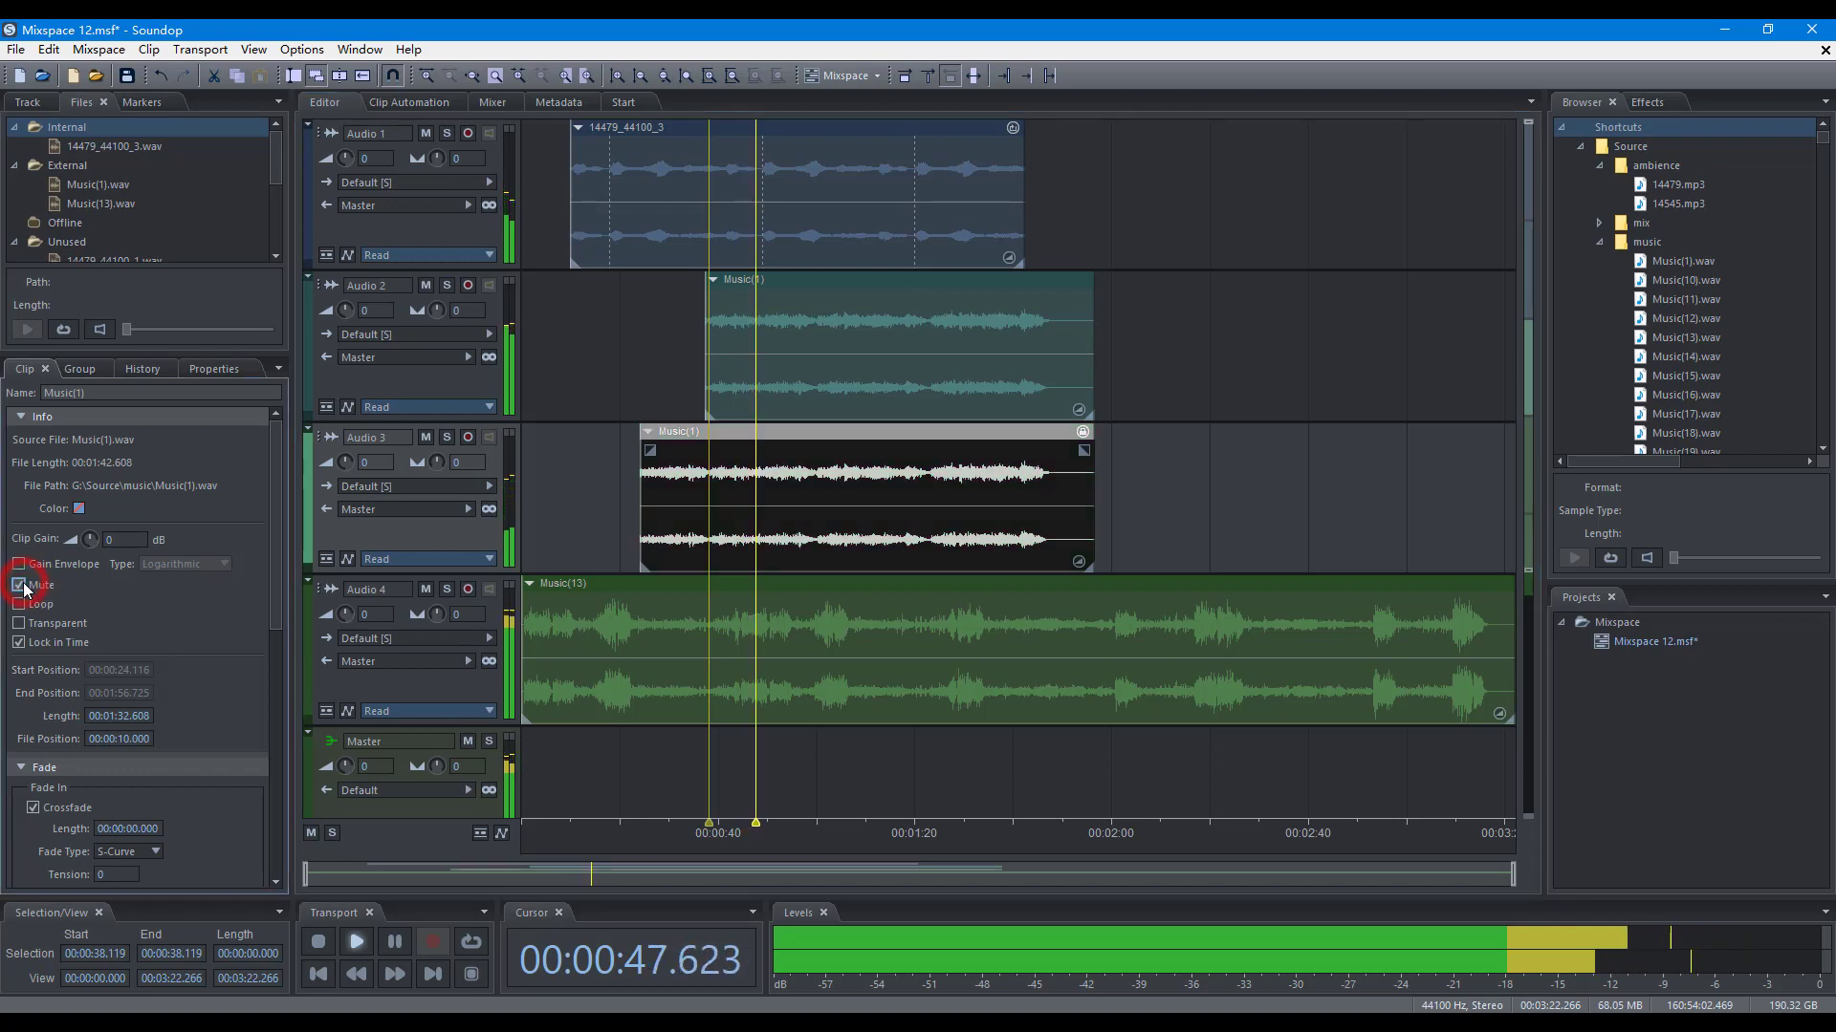
click(20, 584)
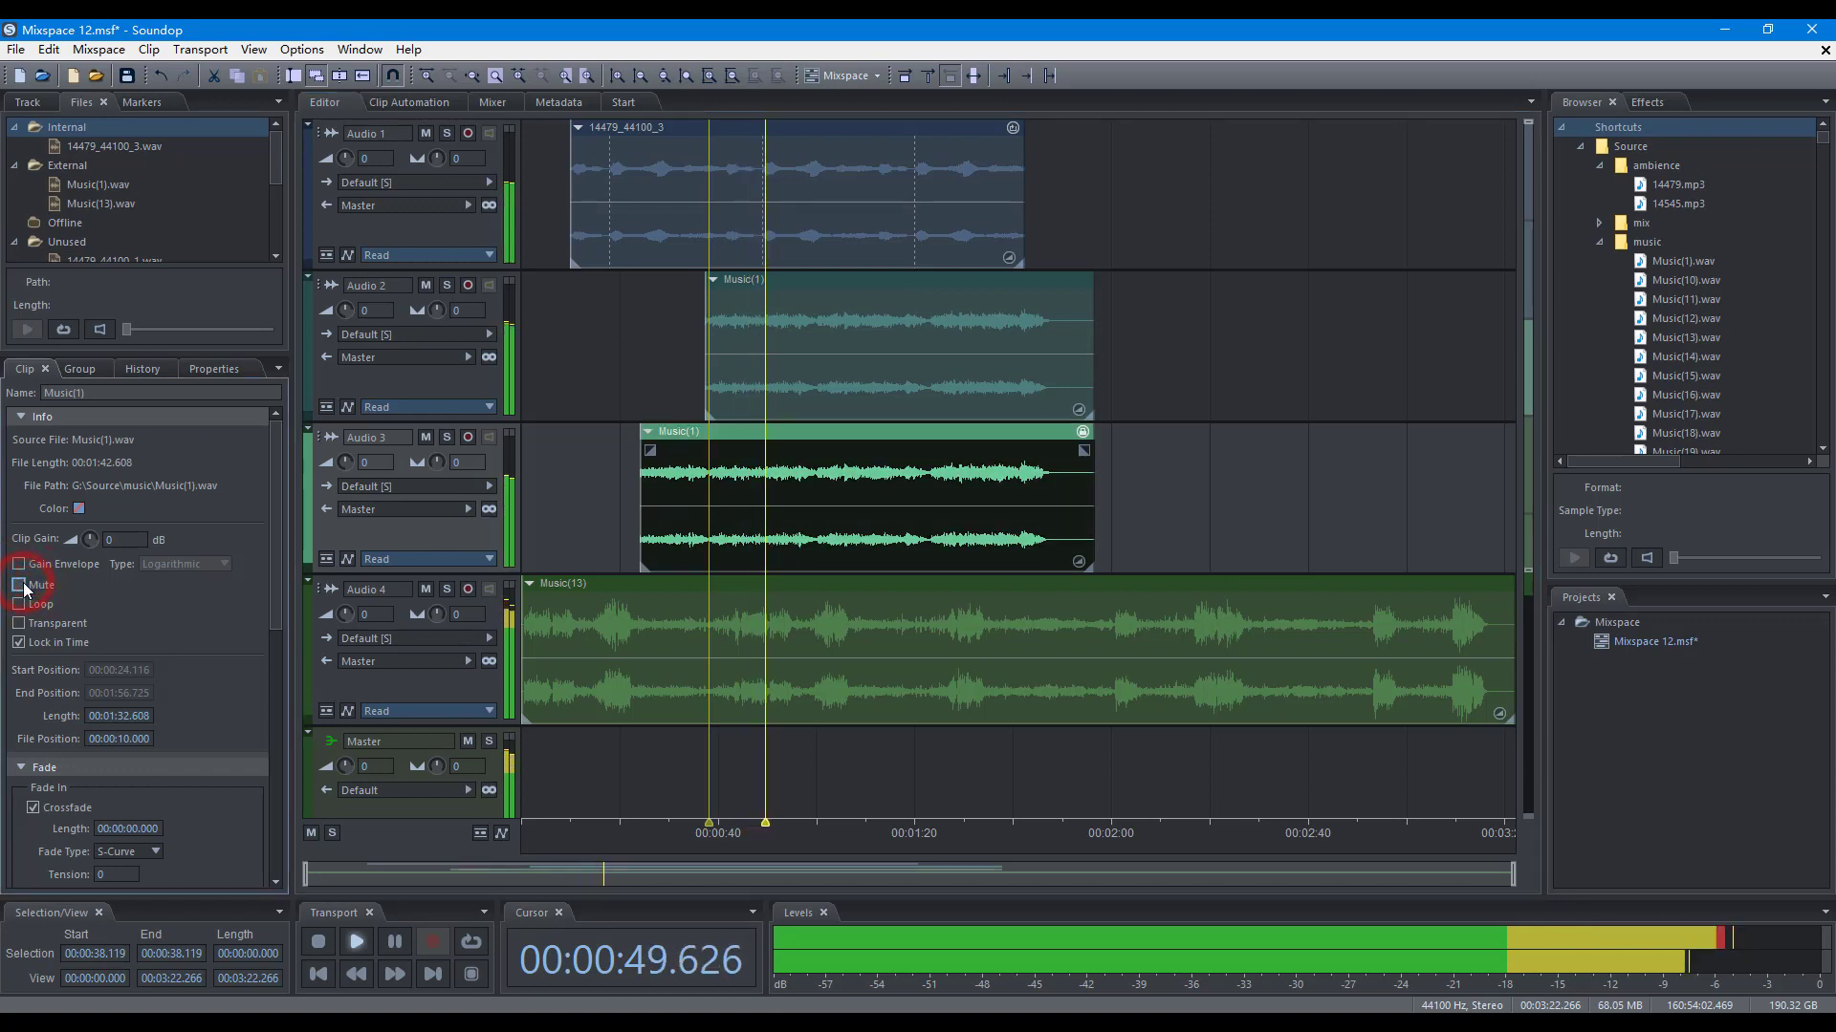
drag(91, 546, 76, 568)
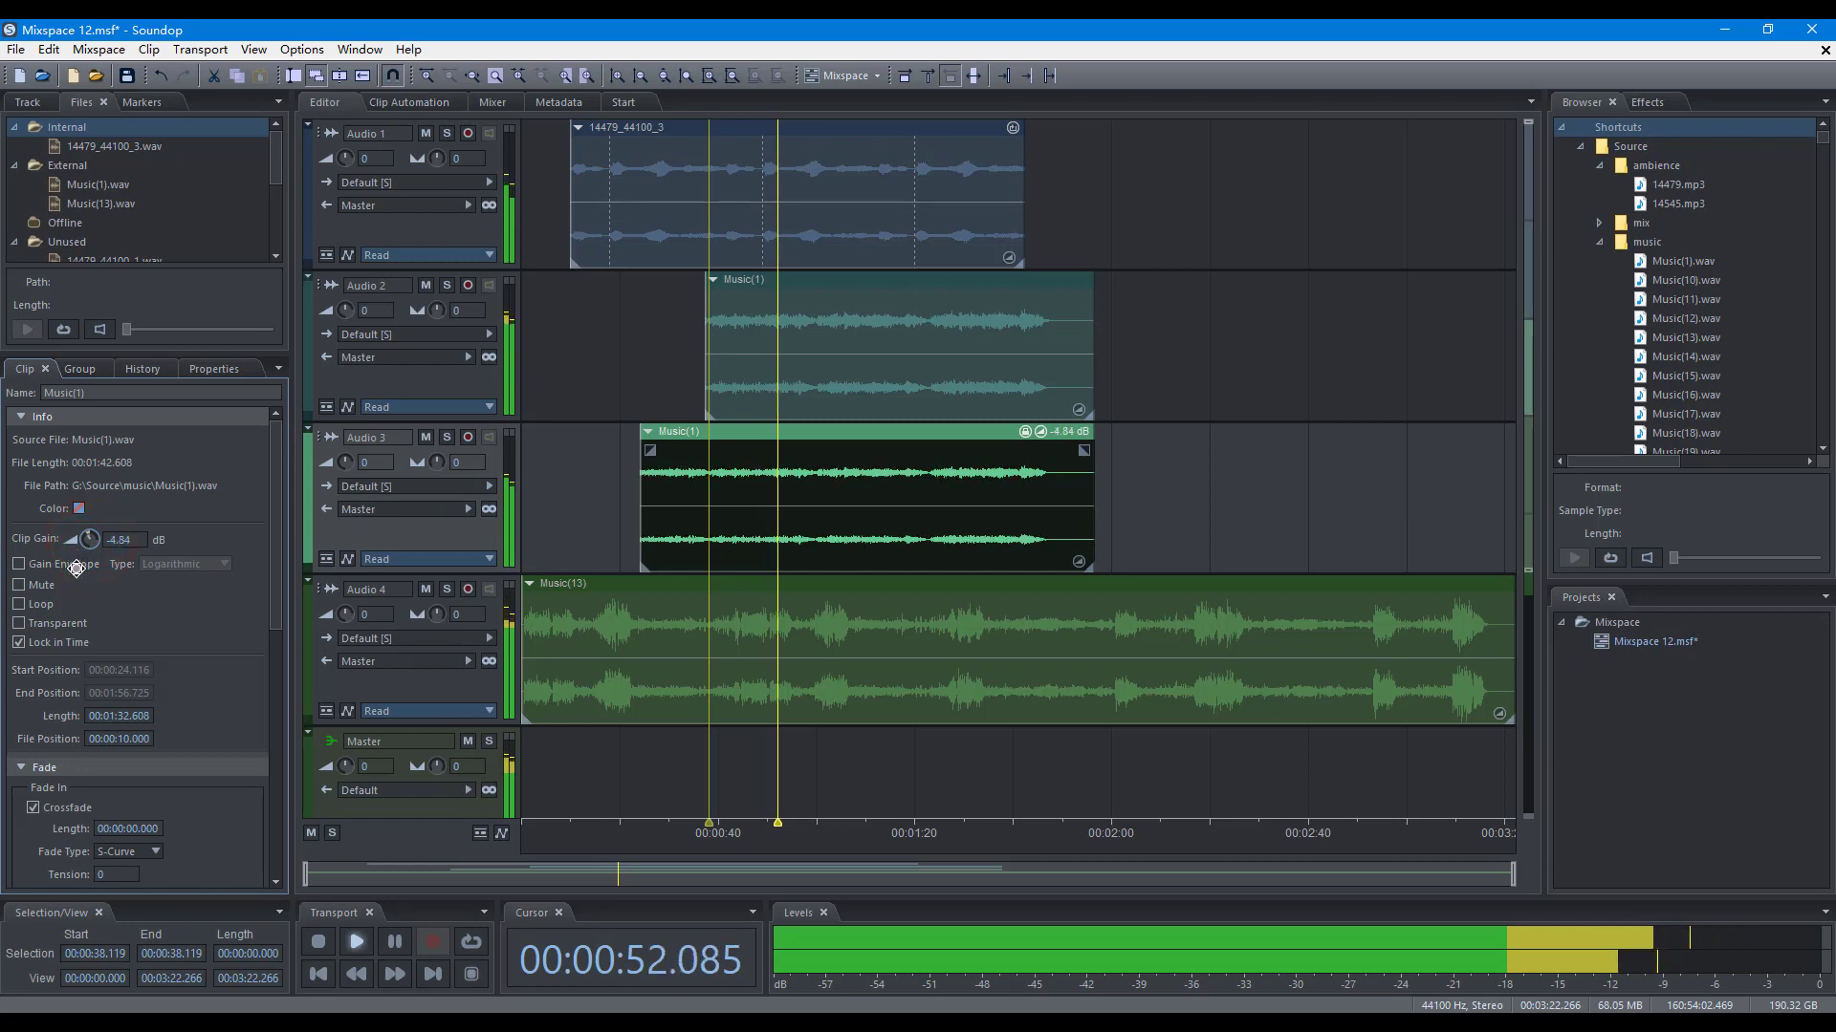
click(19, 564)
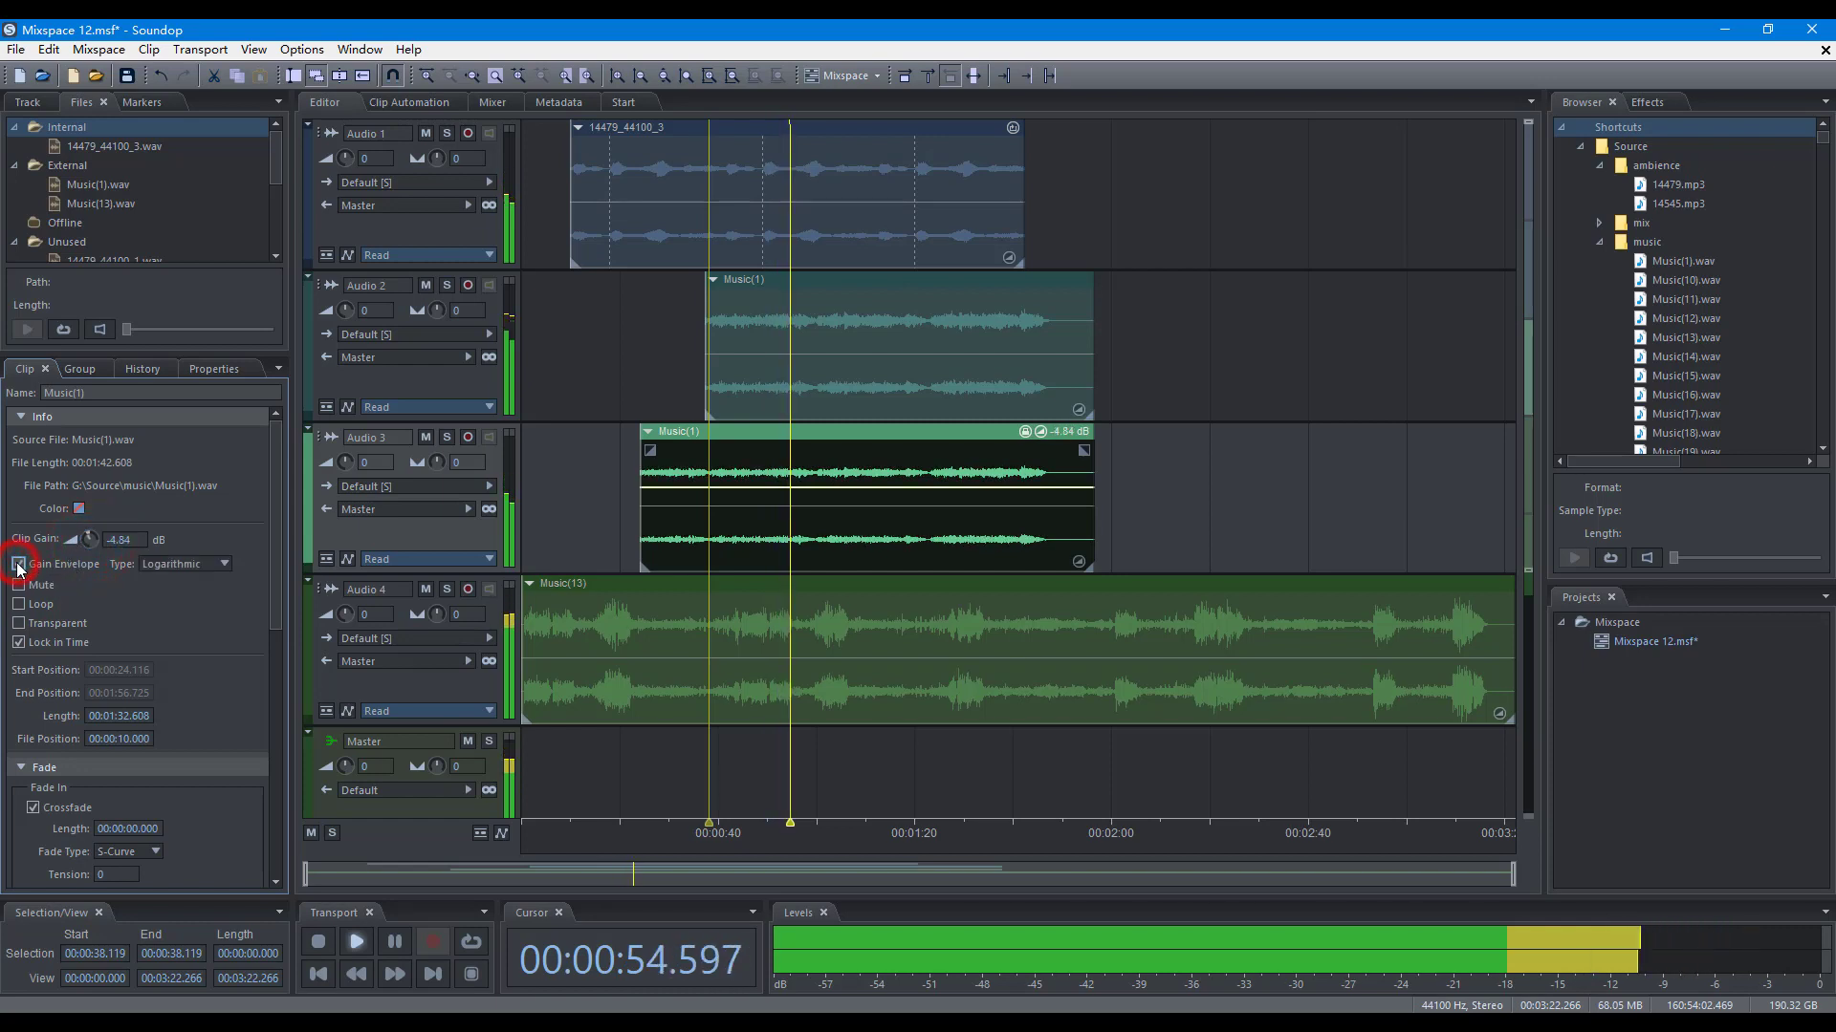
click(759, 488)
drag(849, 492, 928, 489)
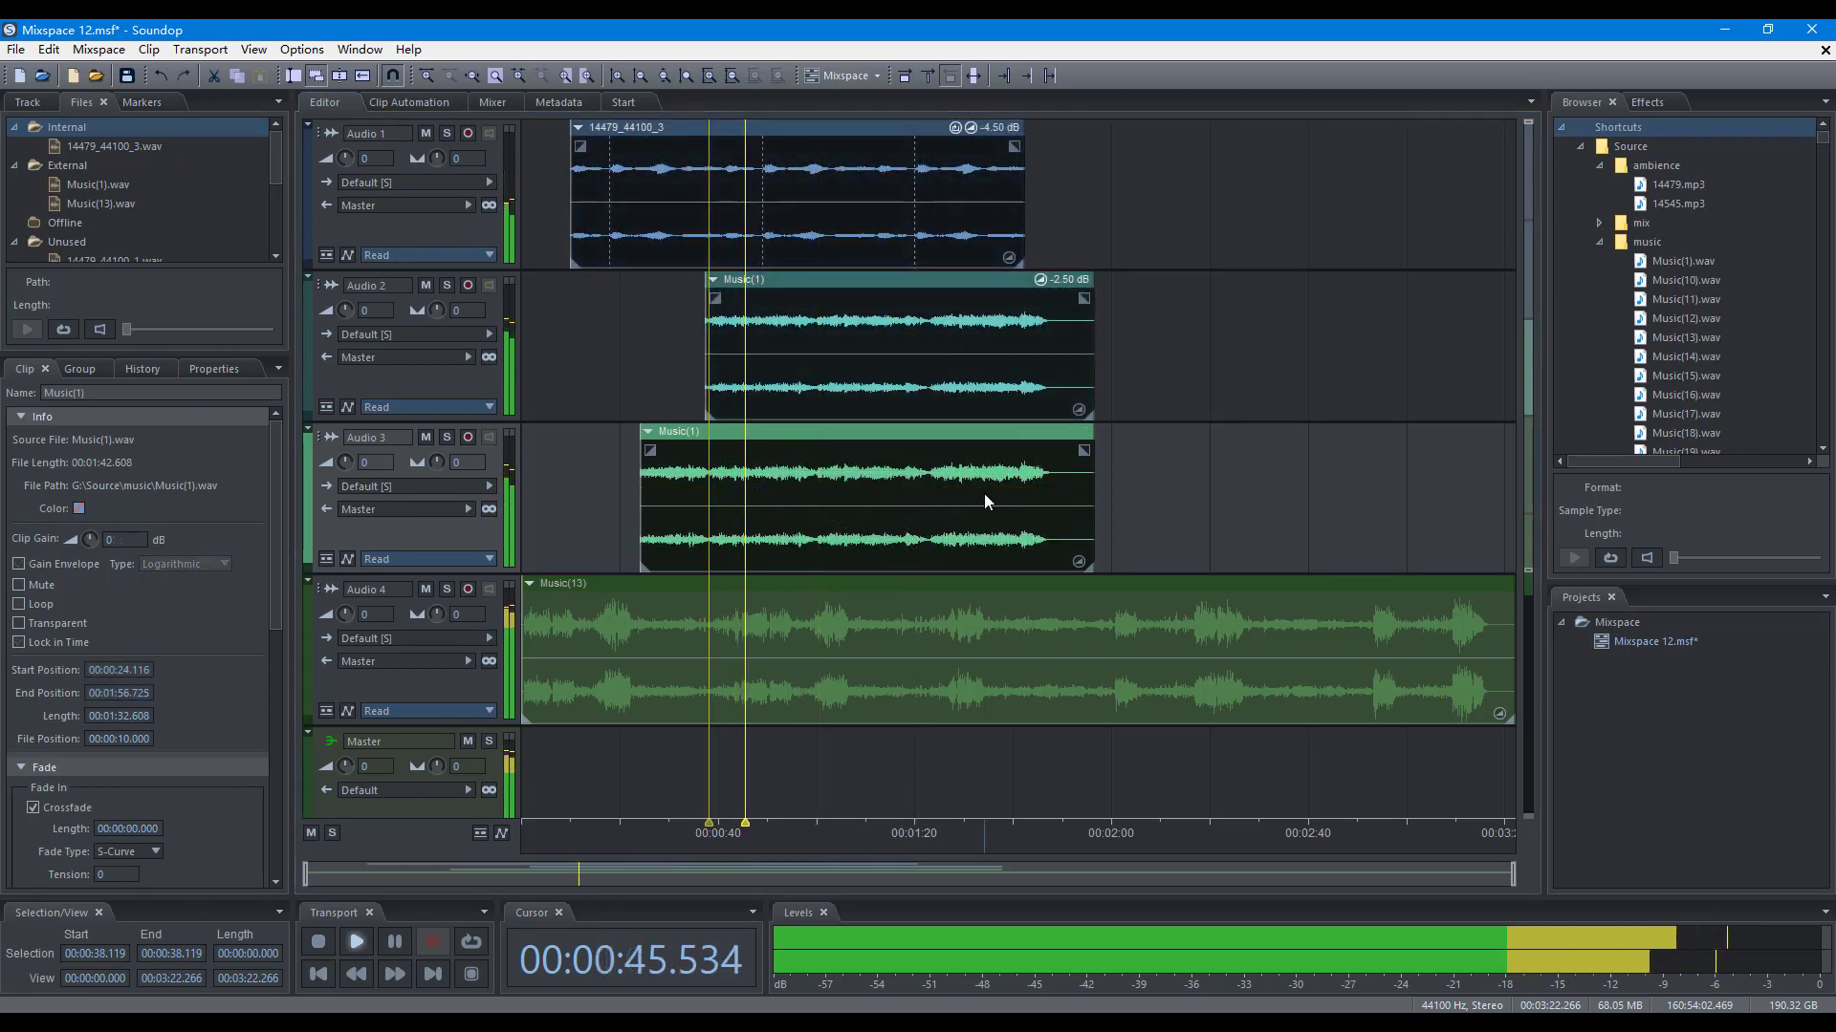
Lower the clips' gain to -5.4 dB, reset group clip gain to 0 dB, and stop playback
drag(1077, 563, 1074, 612)
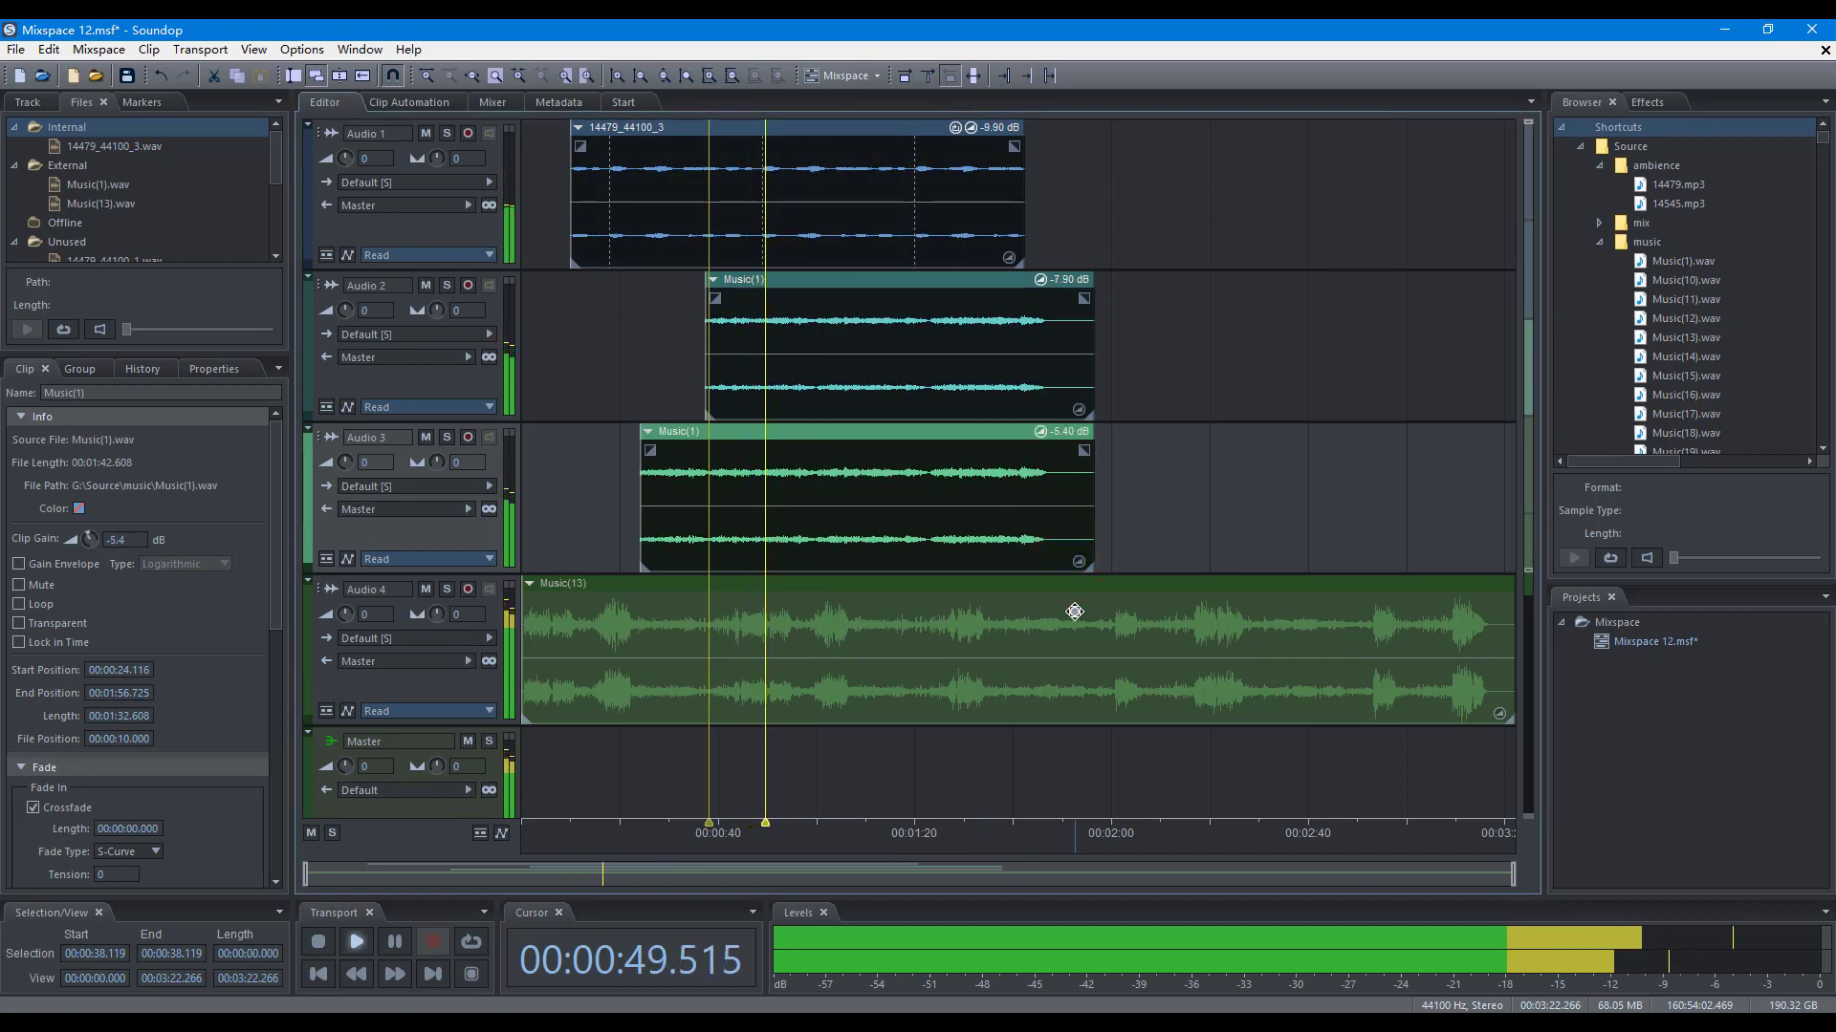
click(90, 374)
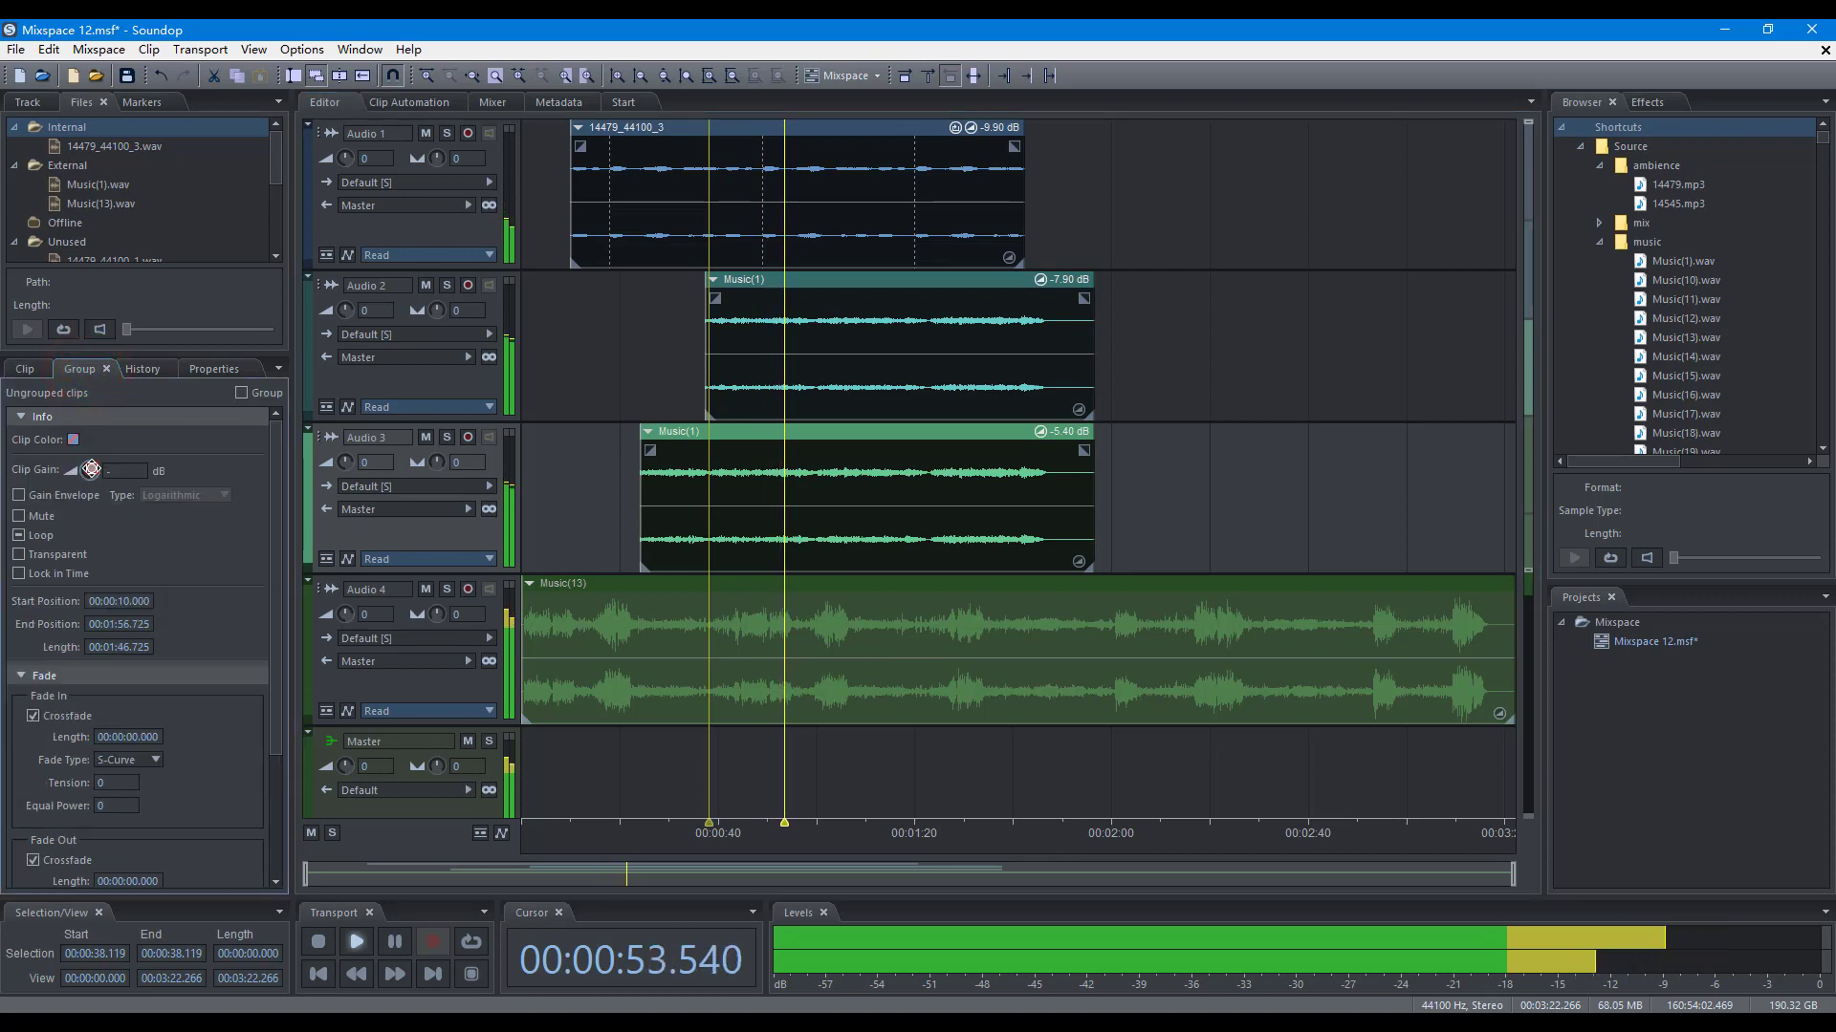
double_click(91, 470)
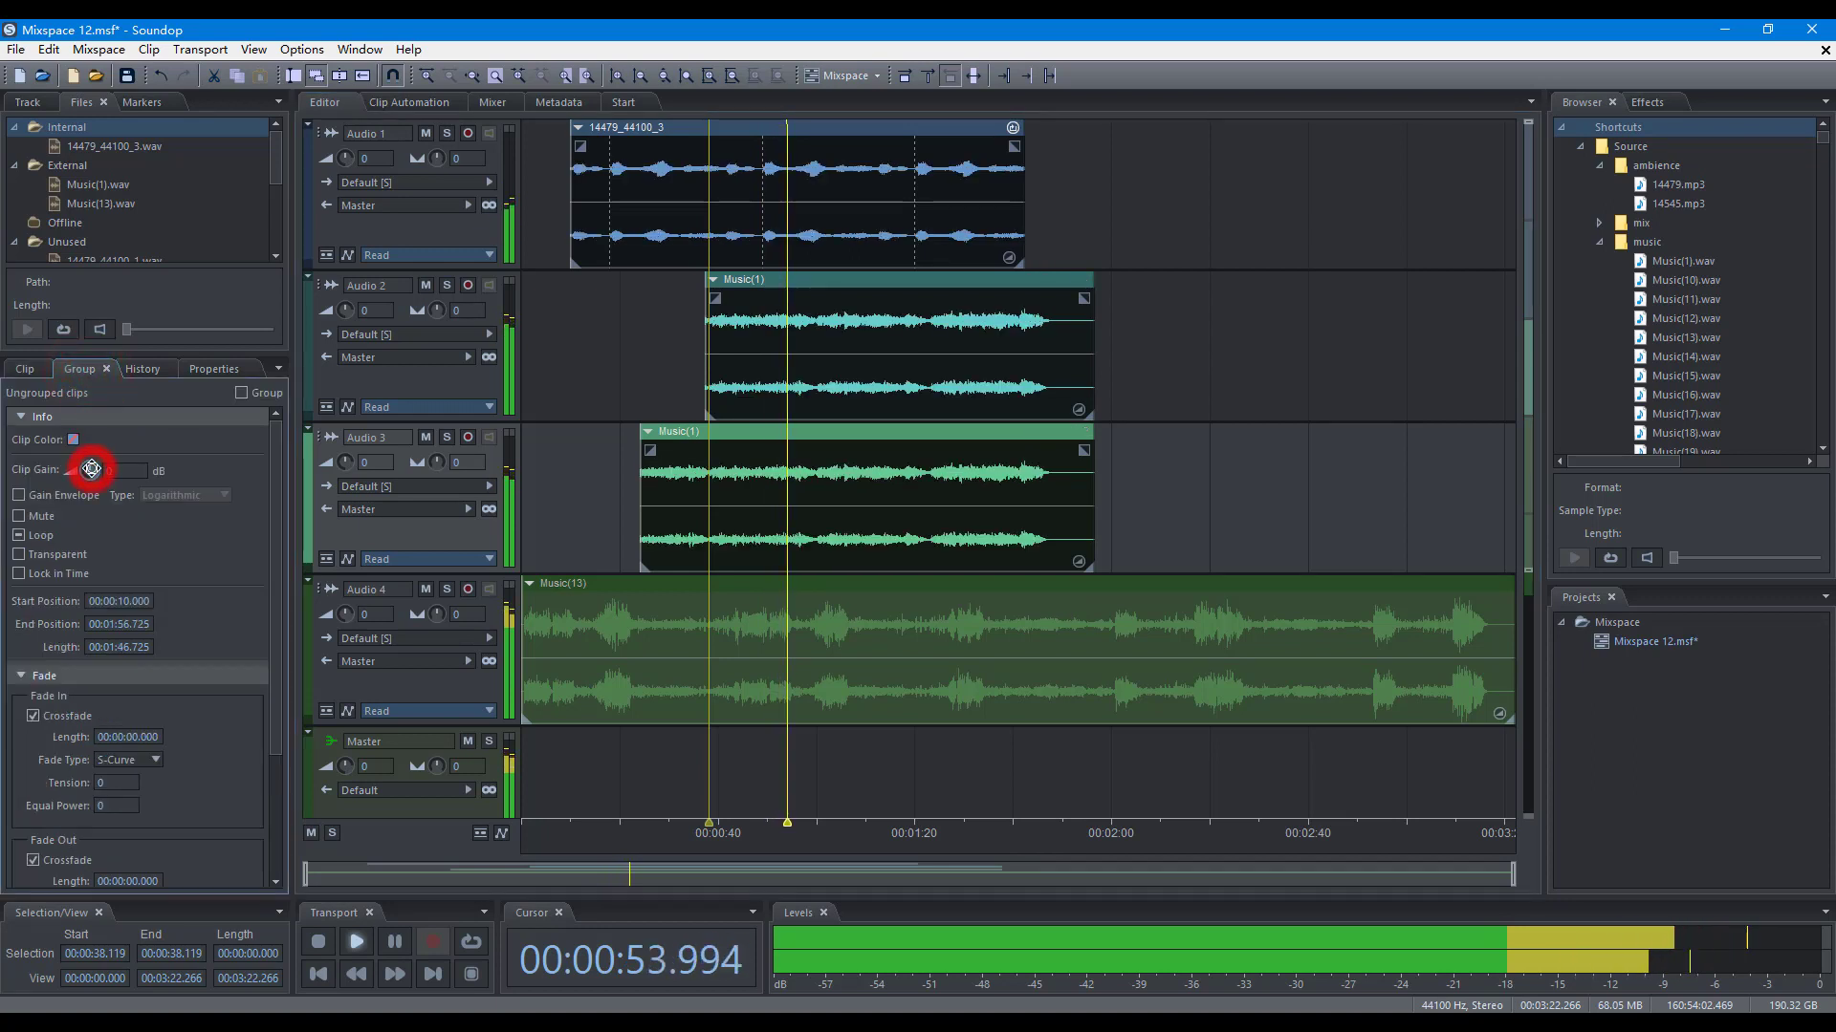
key(space)
click(728, 524)
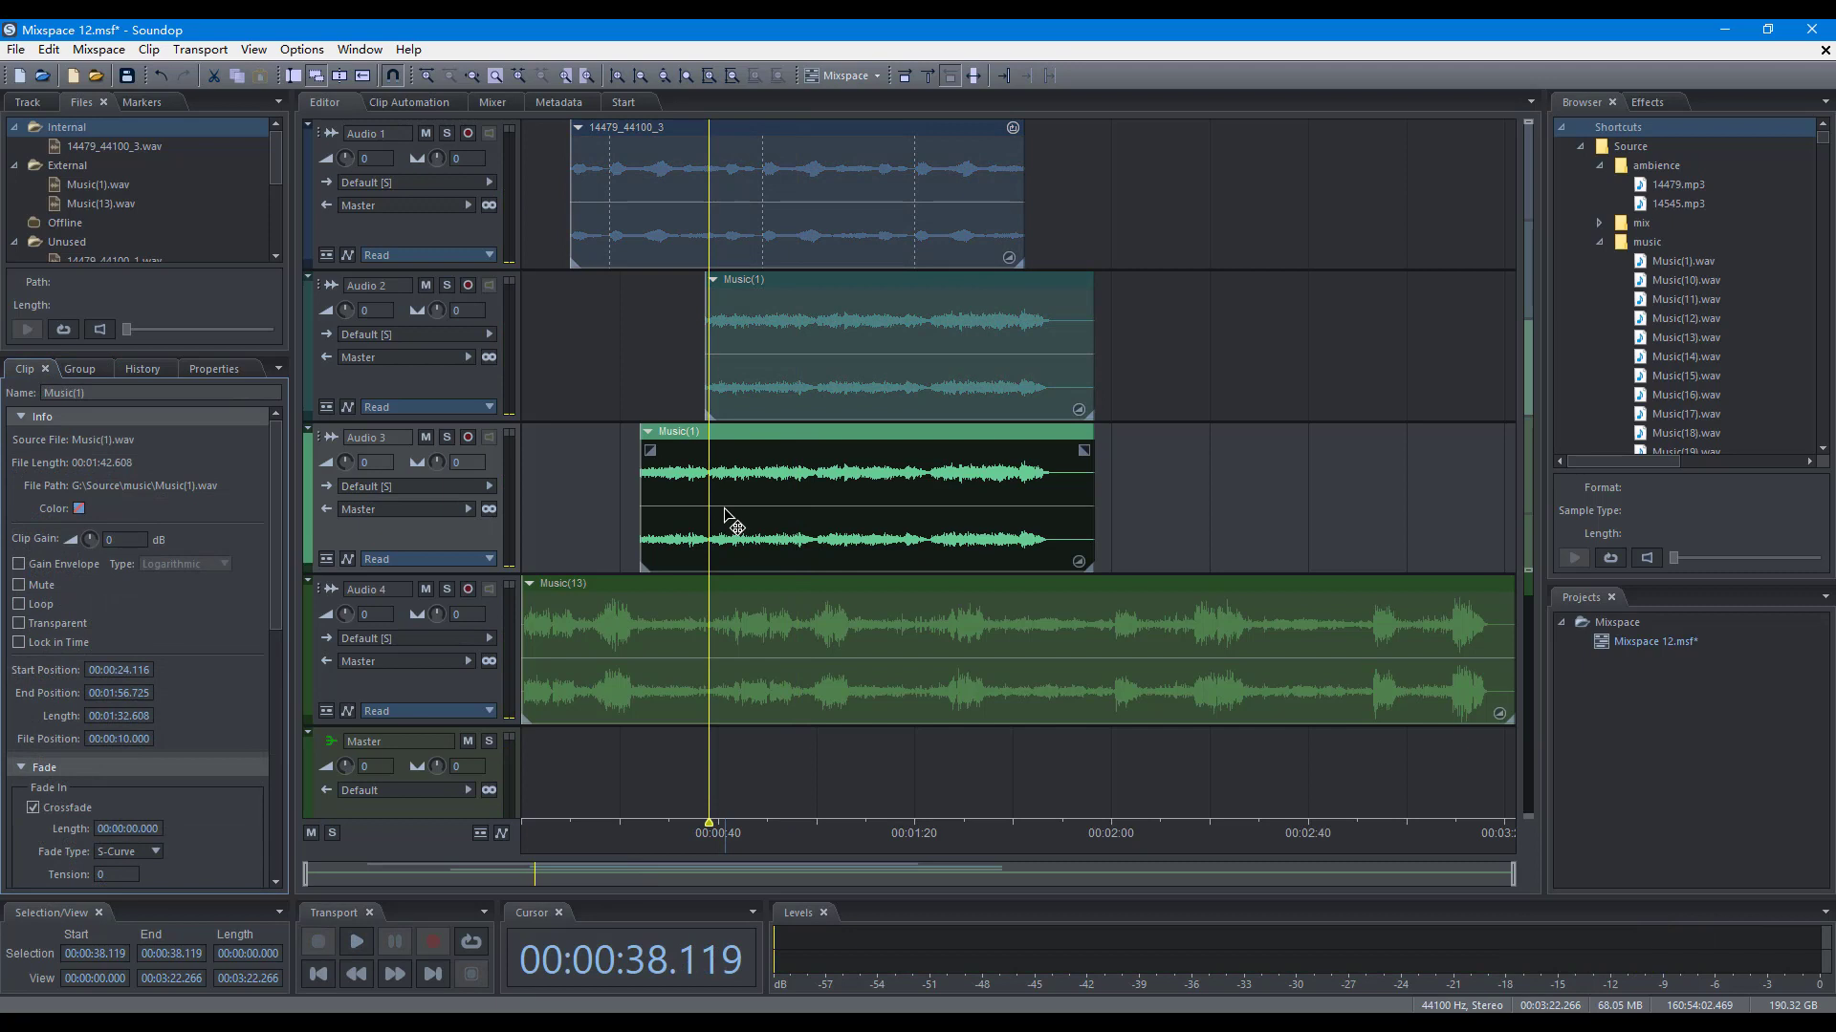
Drag fade-ins and fade-outs onto the Music(1) and Audio 1–3 clips
drag(650, 449, 732, 442)
drag(1085, 449, 968, 445)
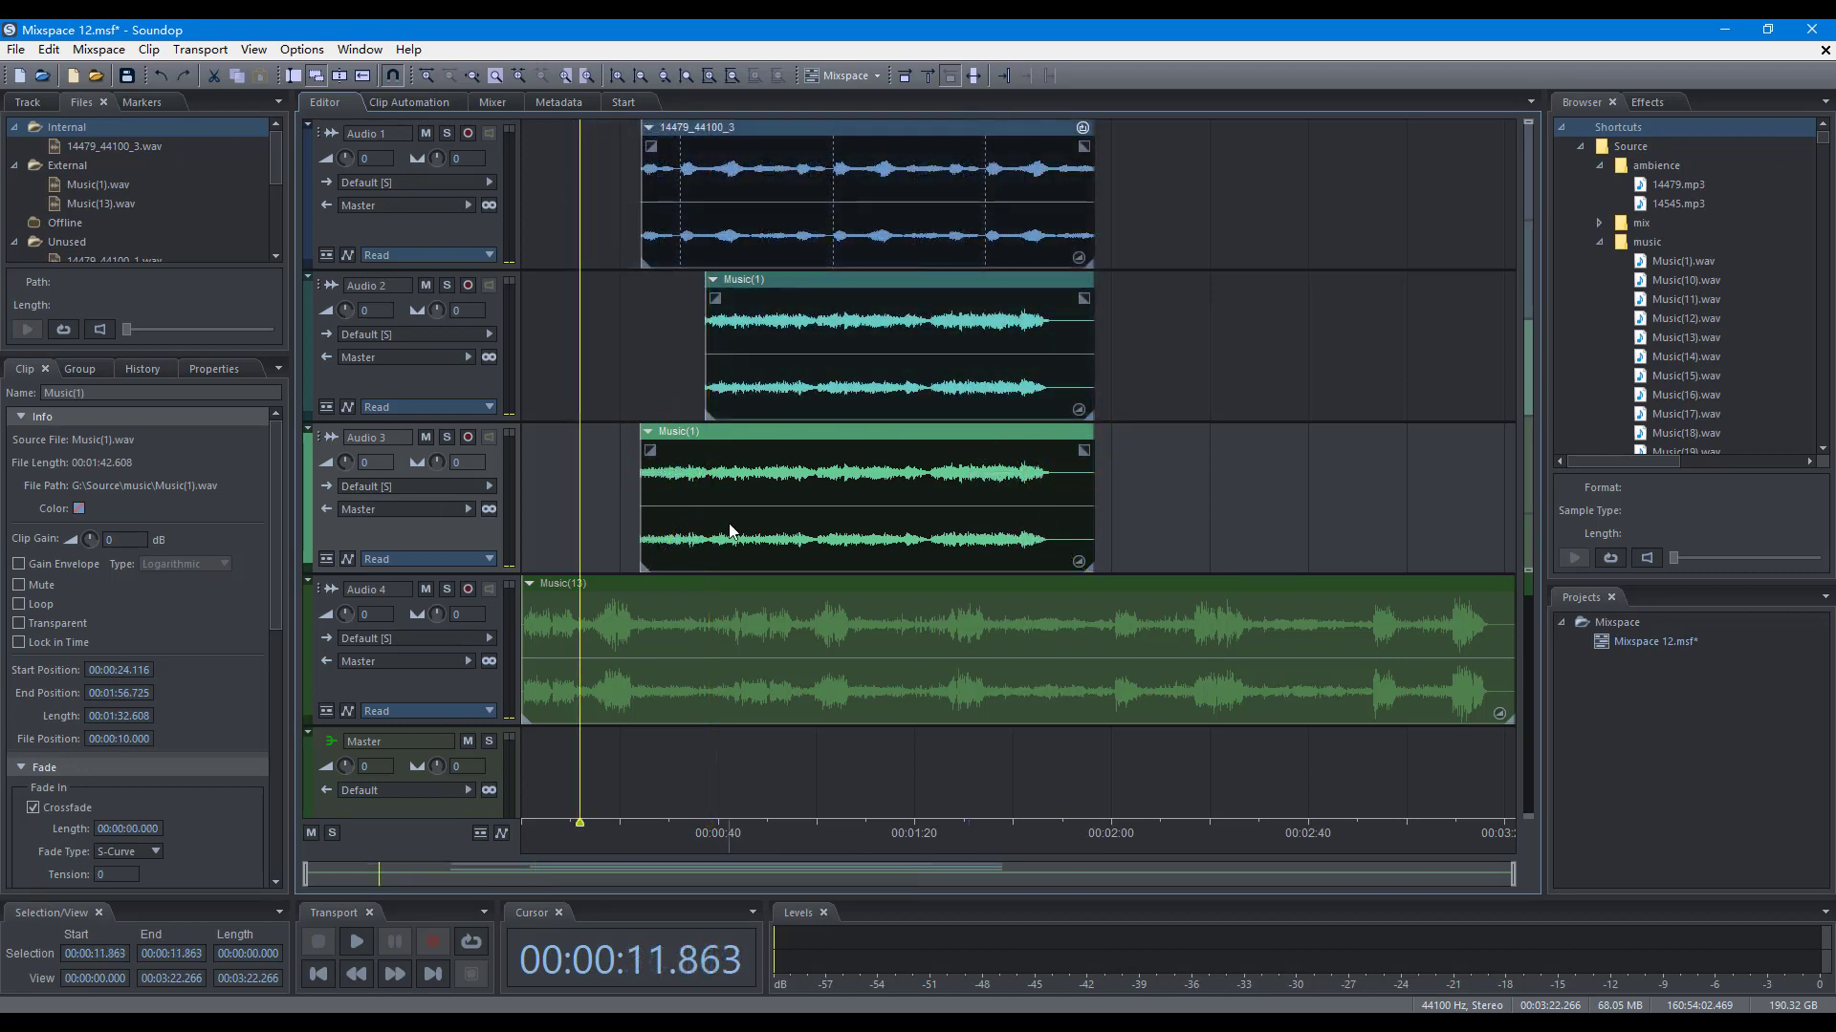
drag(650, 449, 747, 450)
drag(1083, 450, 990, 456)
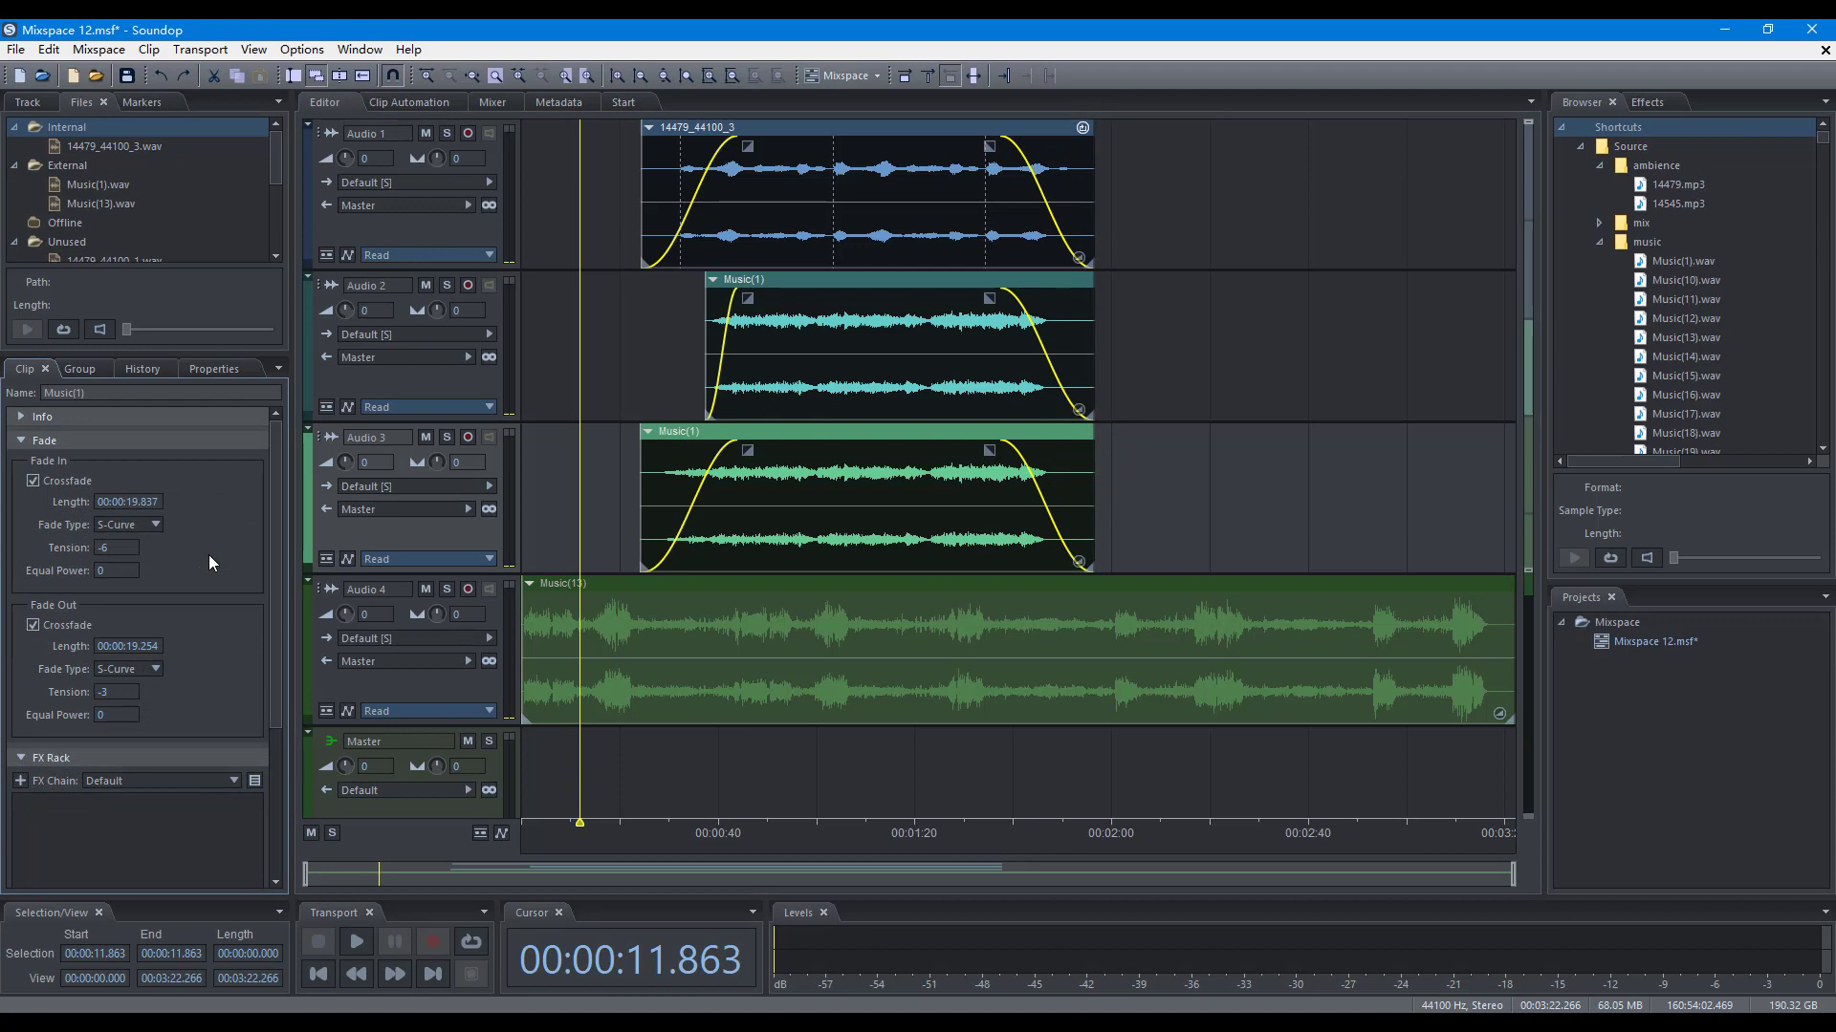
Set the clip's fade-in to 30 seconds with a Linear curve
click(123, 499)
double_click(122, 499)
text(30)
key(Return)
click(120, 525)
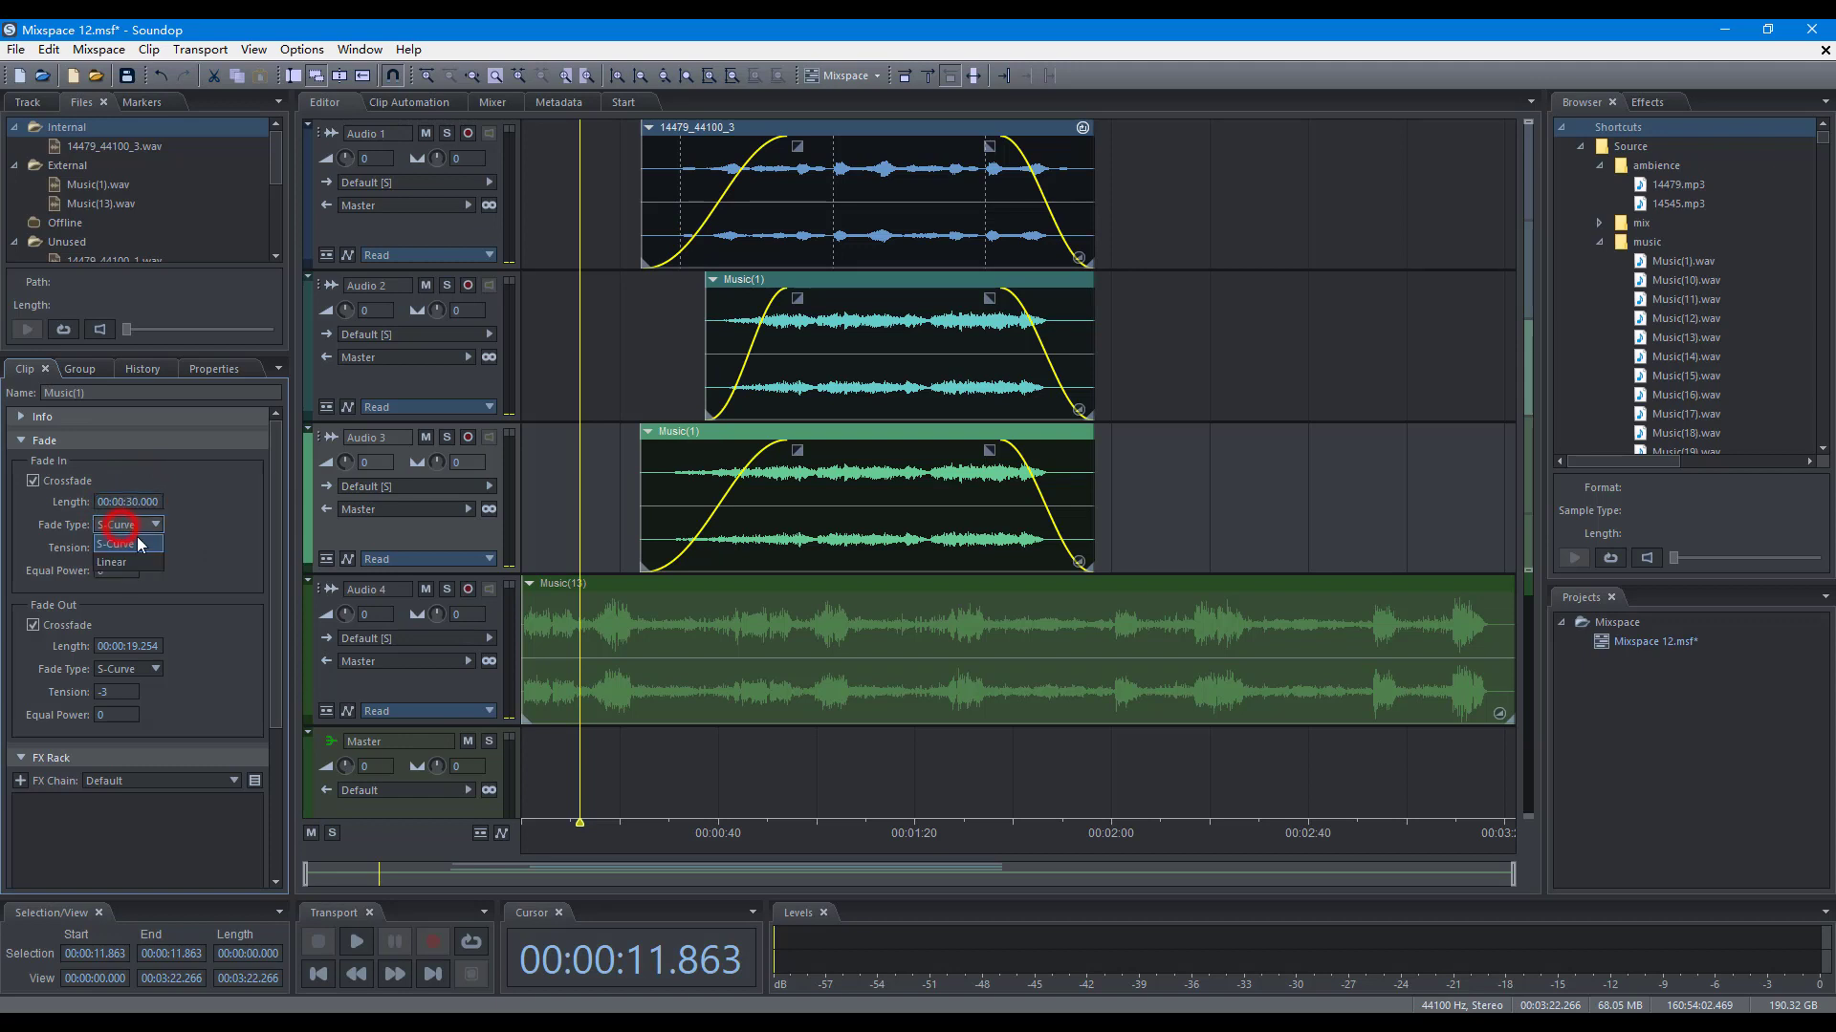
click(135, 562)
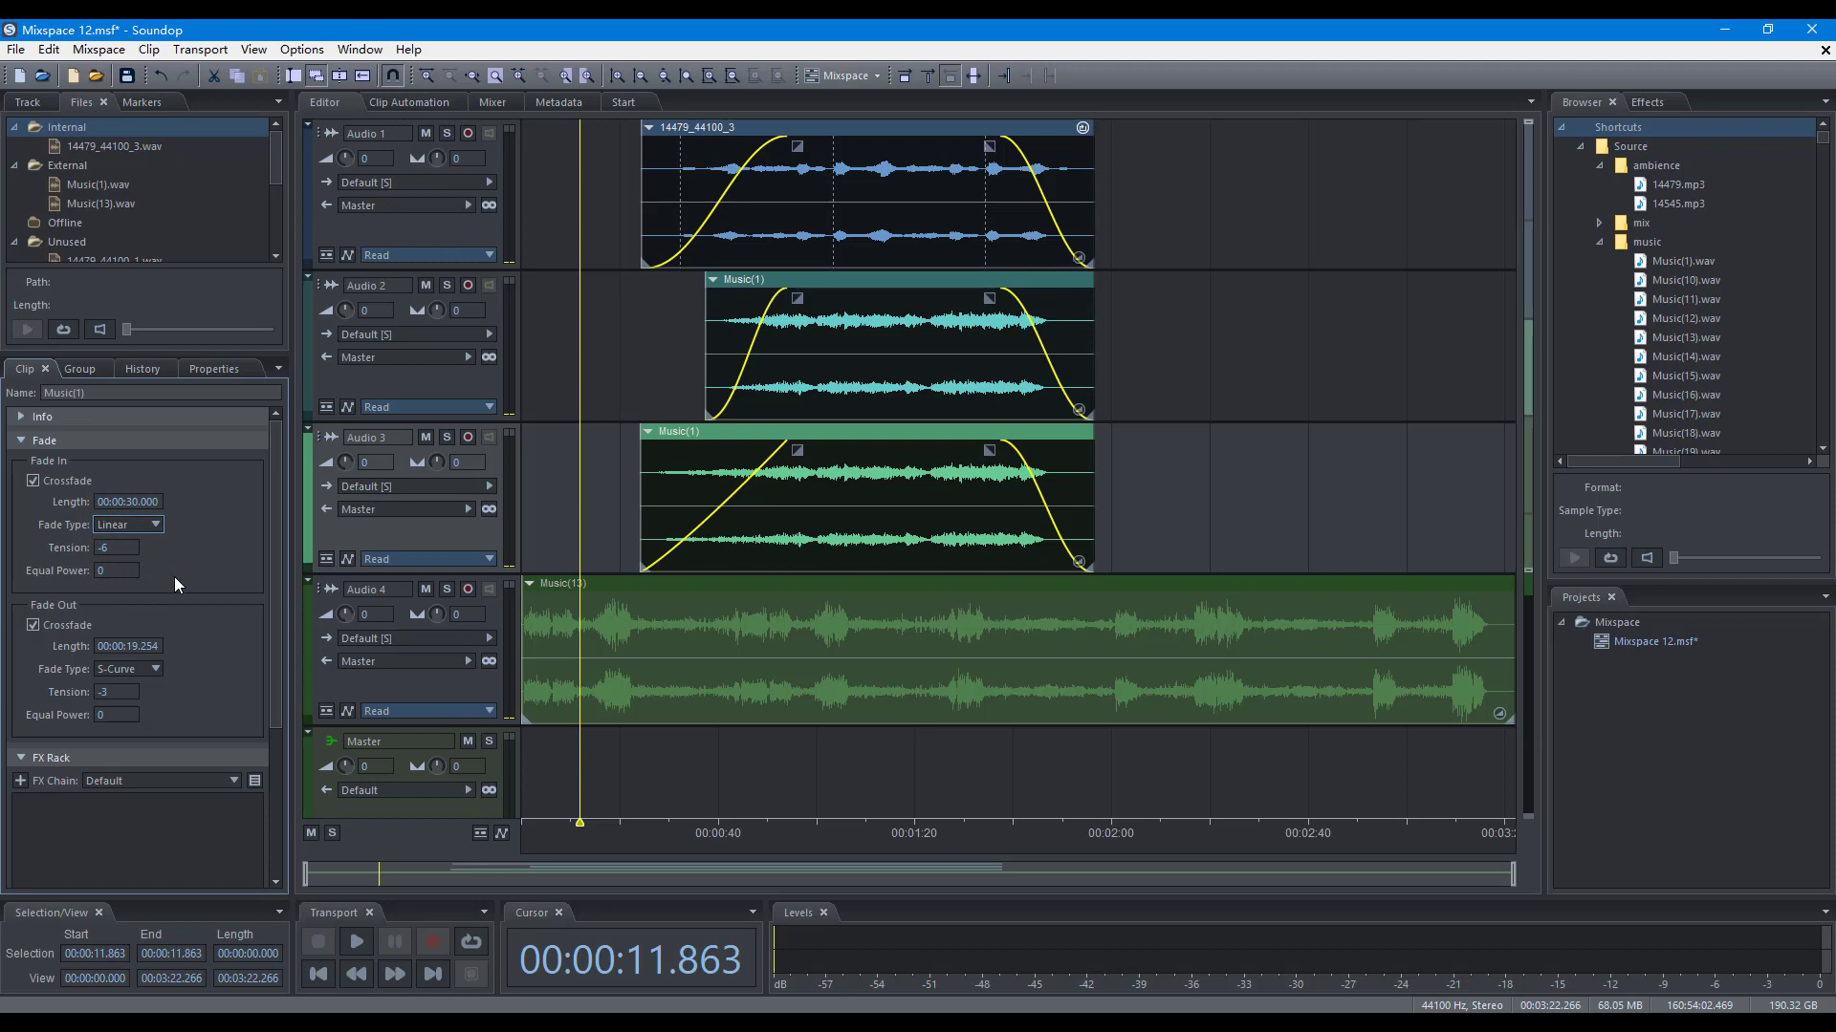
Set the shared group fade-in to 20 seconds with an S-Curve shape
click(79, 369)
click(114, 501)
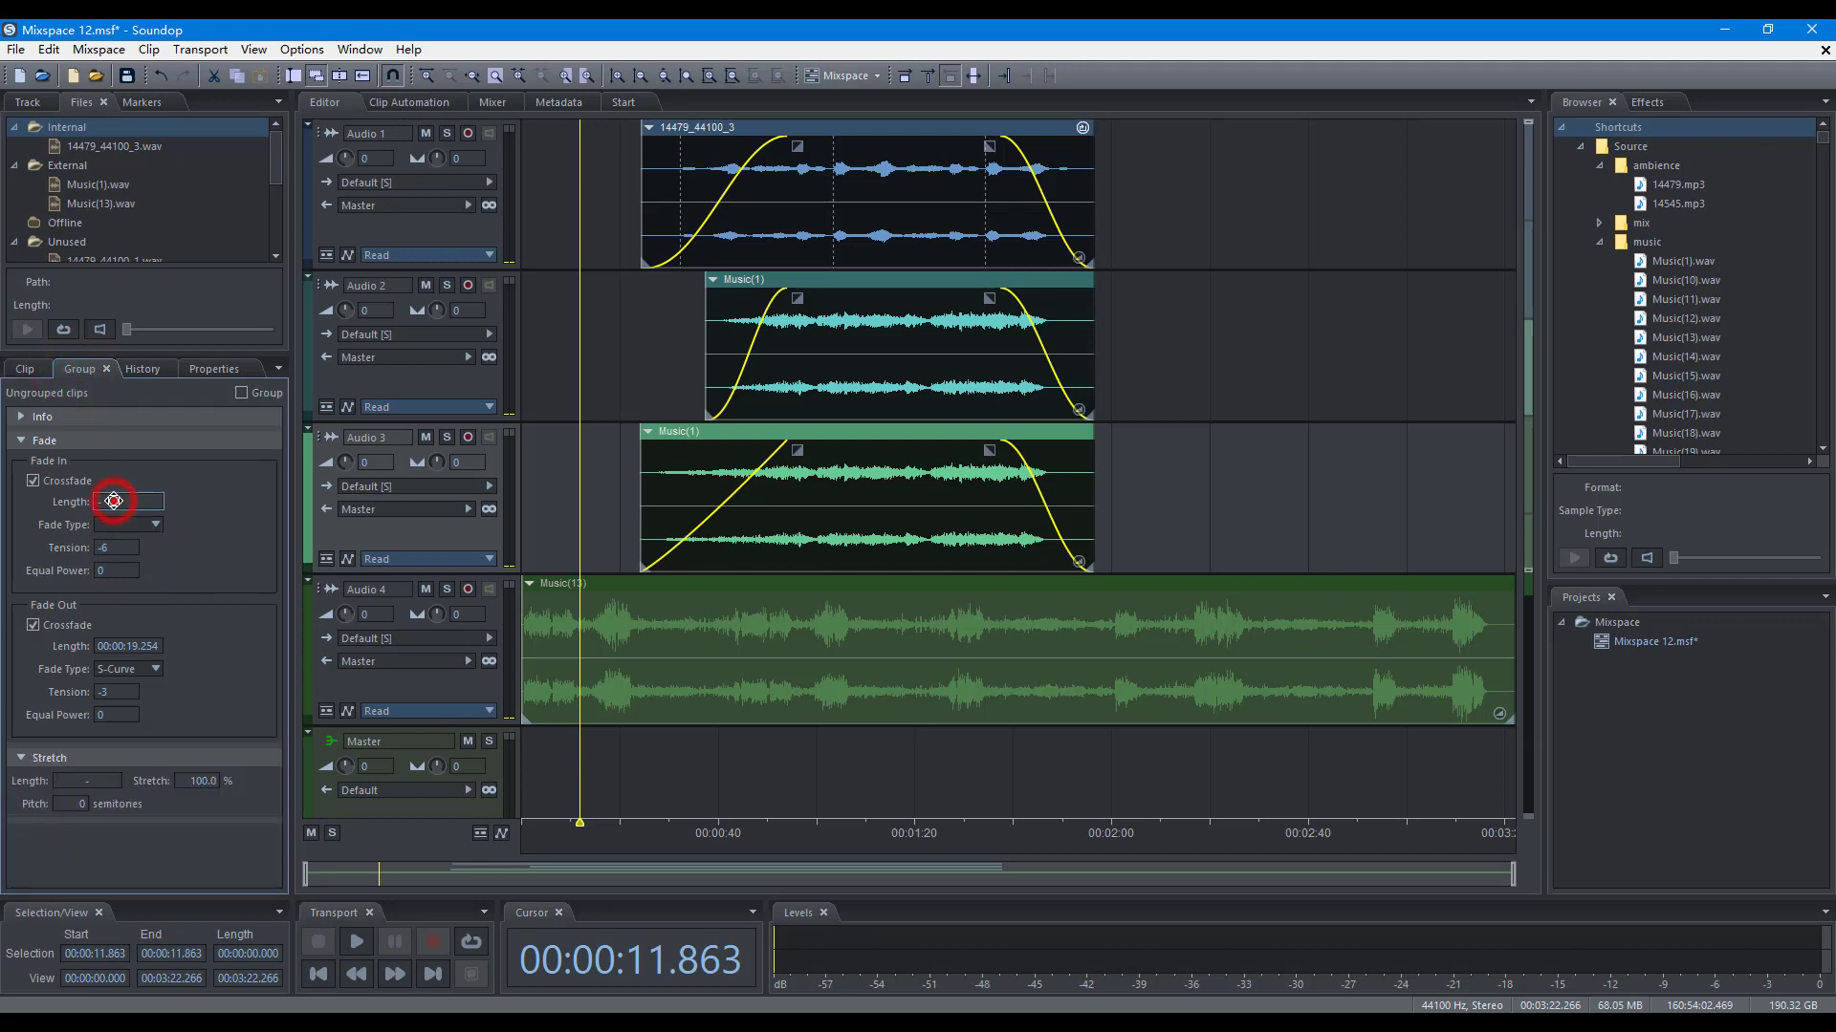
text(20)
key(Return)
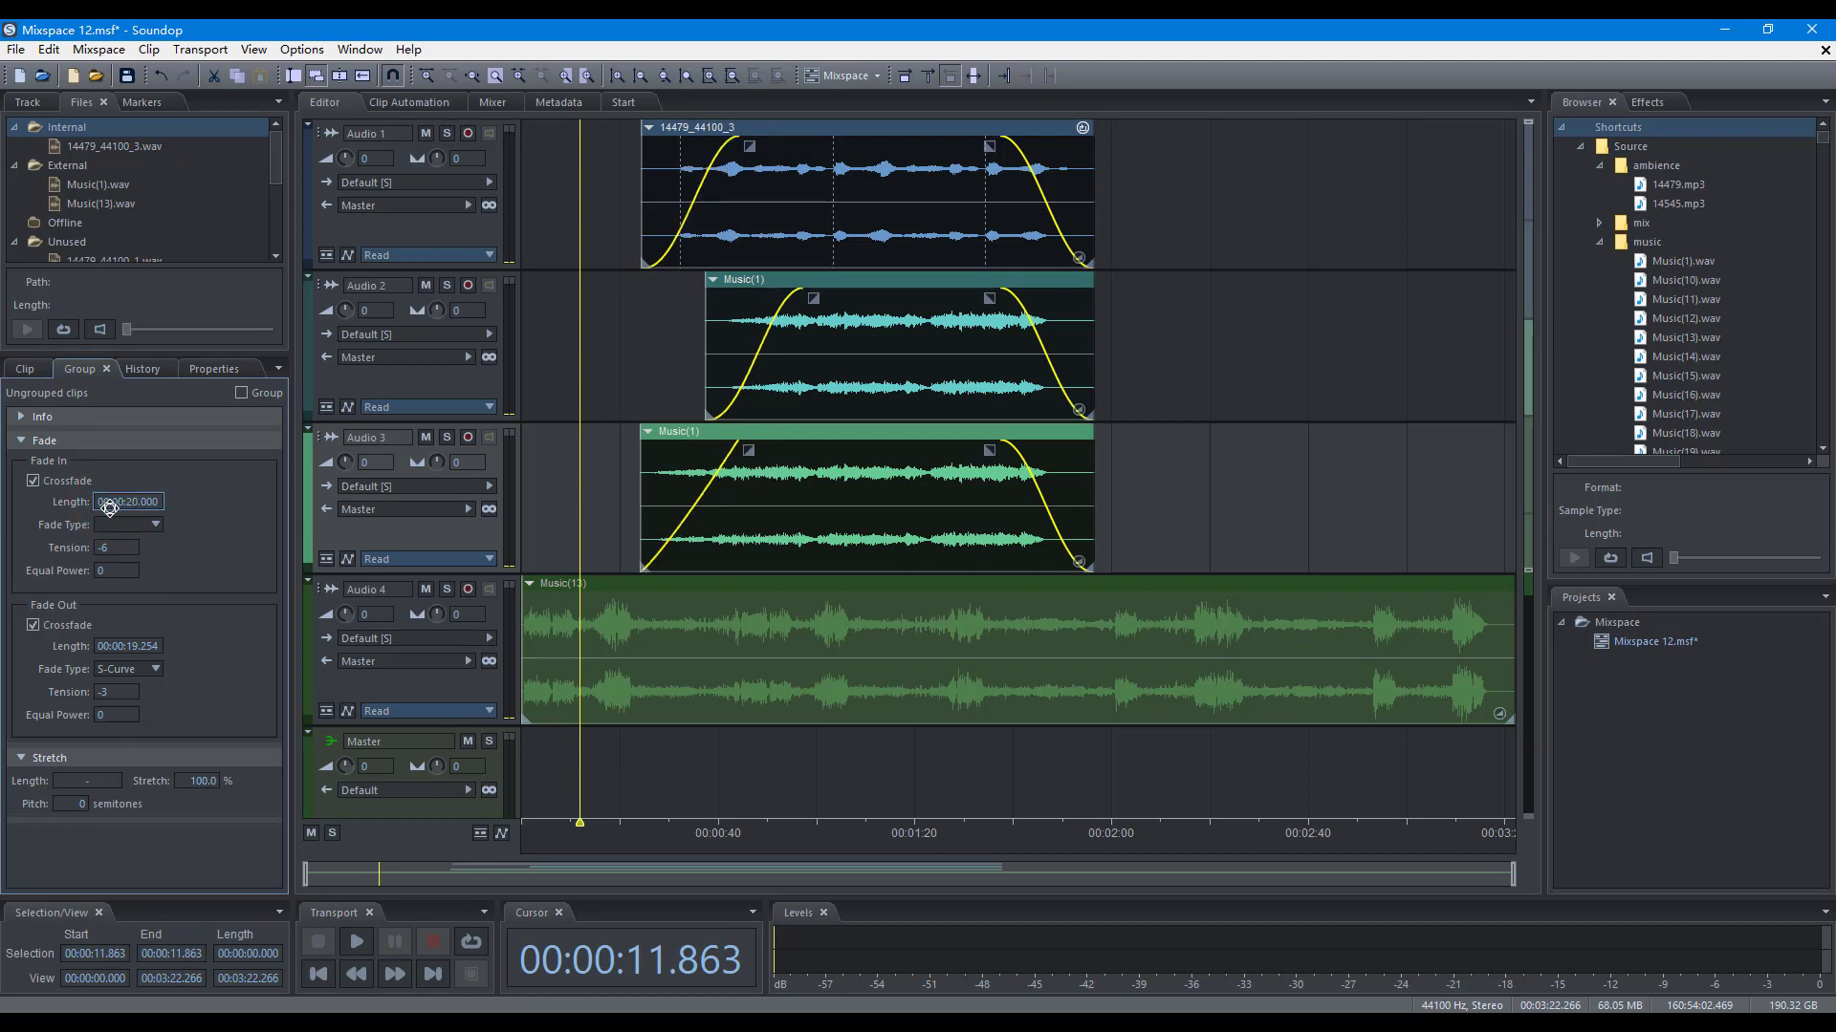
click(140, 524)
click(132, 540)
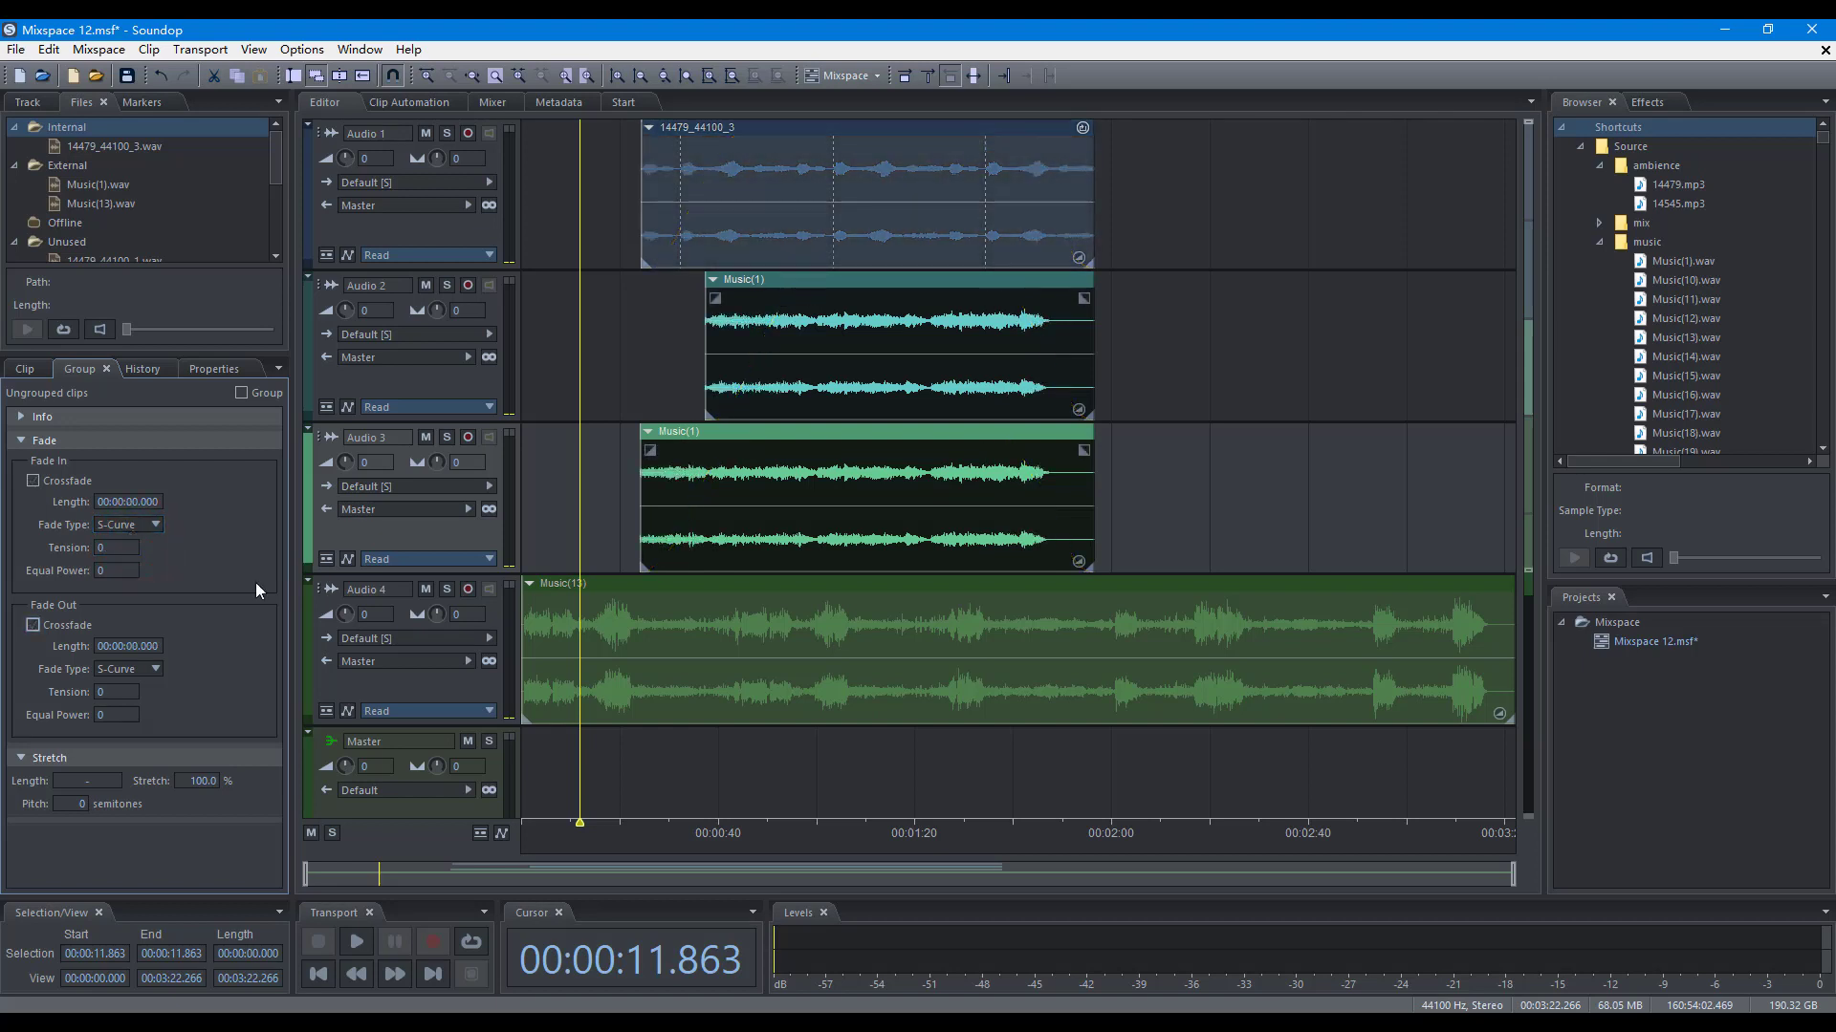
Turn on crossfading for the fade-out, then try moving Music(1) onto Audio 2 and undo it
click(32, 626)
click(1176, 541)
drag(927, 432, 1261, 393)
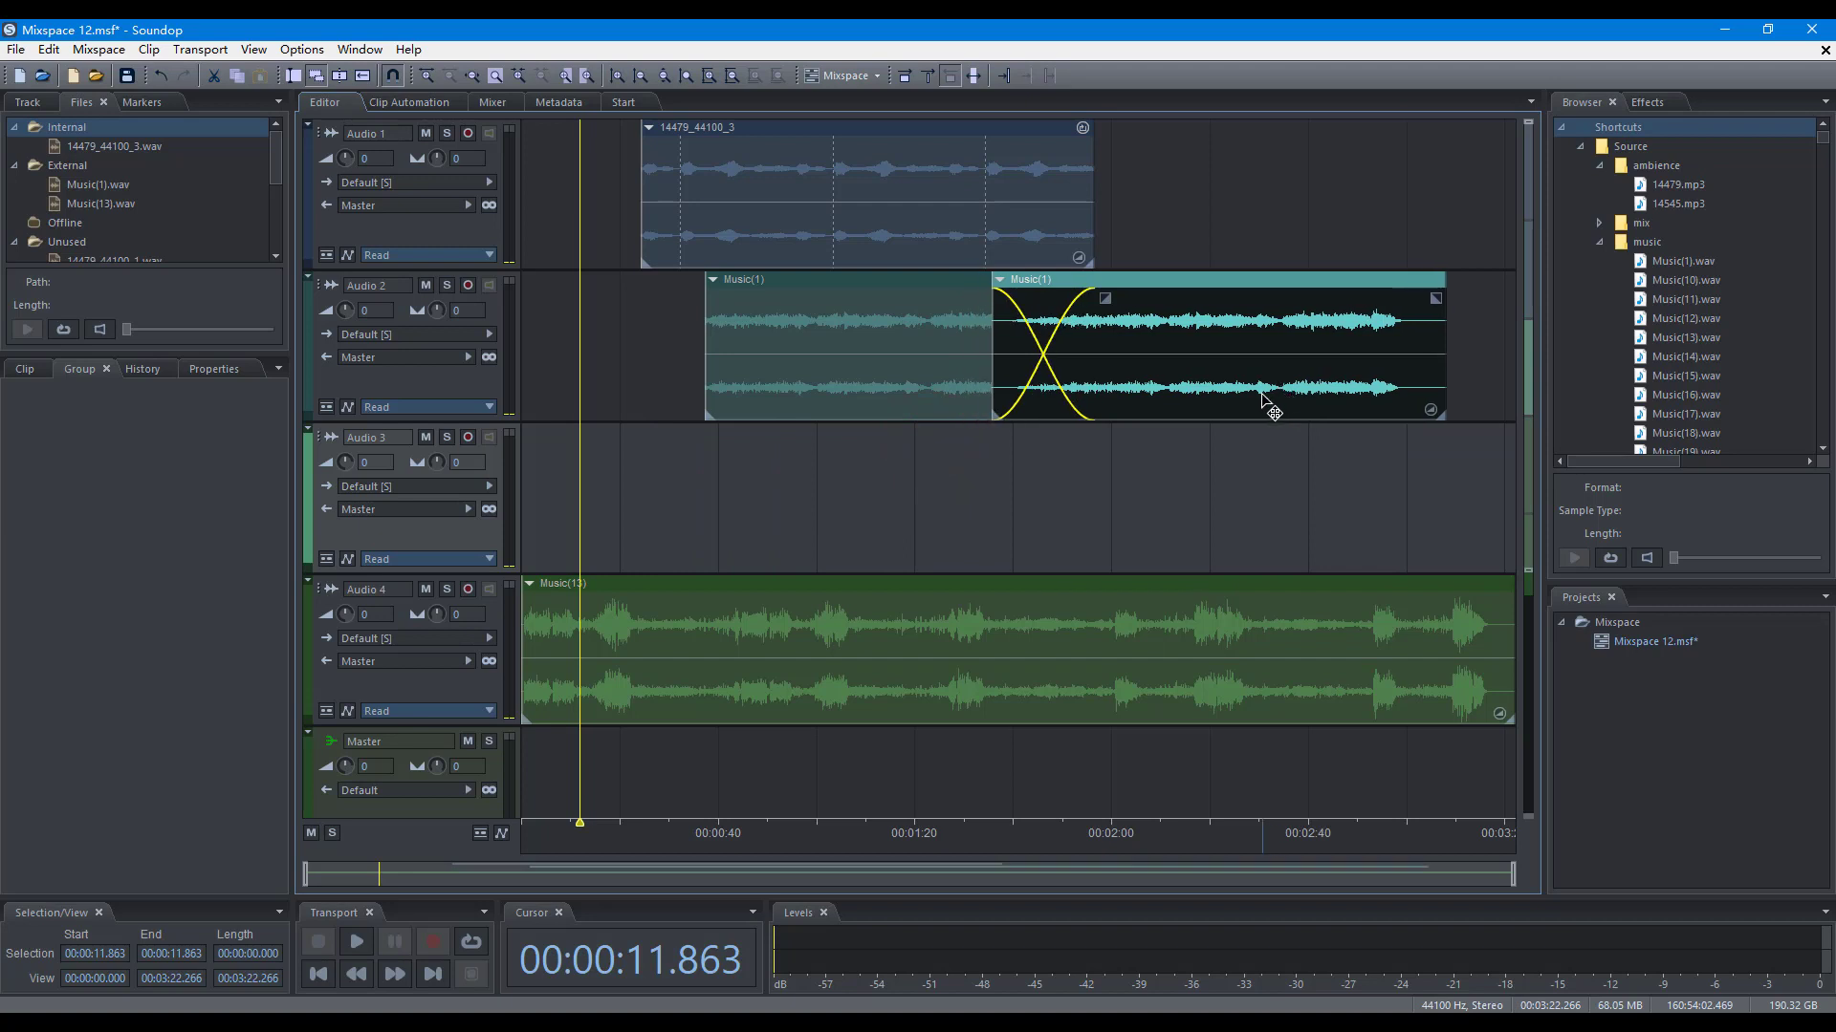
key(ctrl+z)
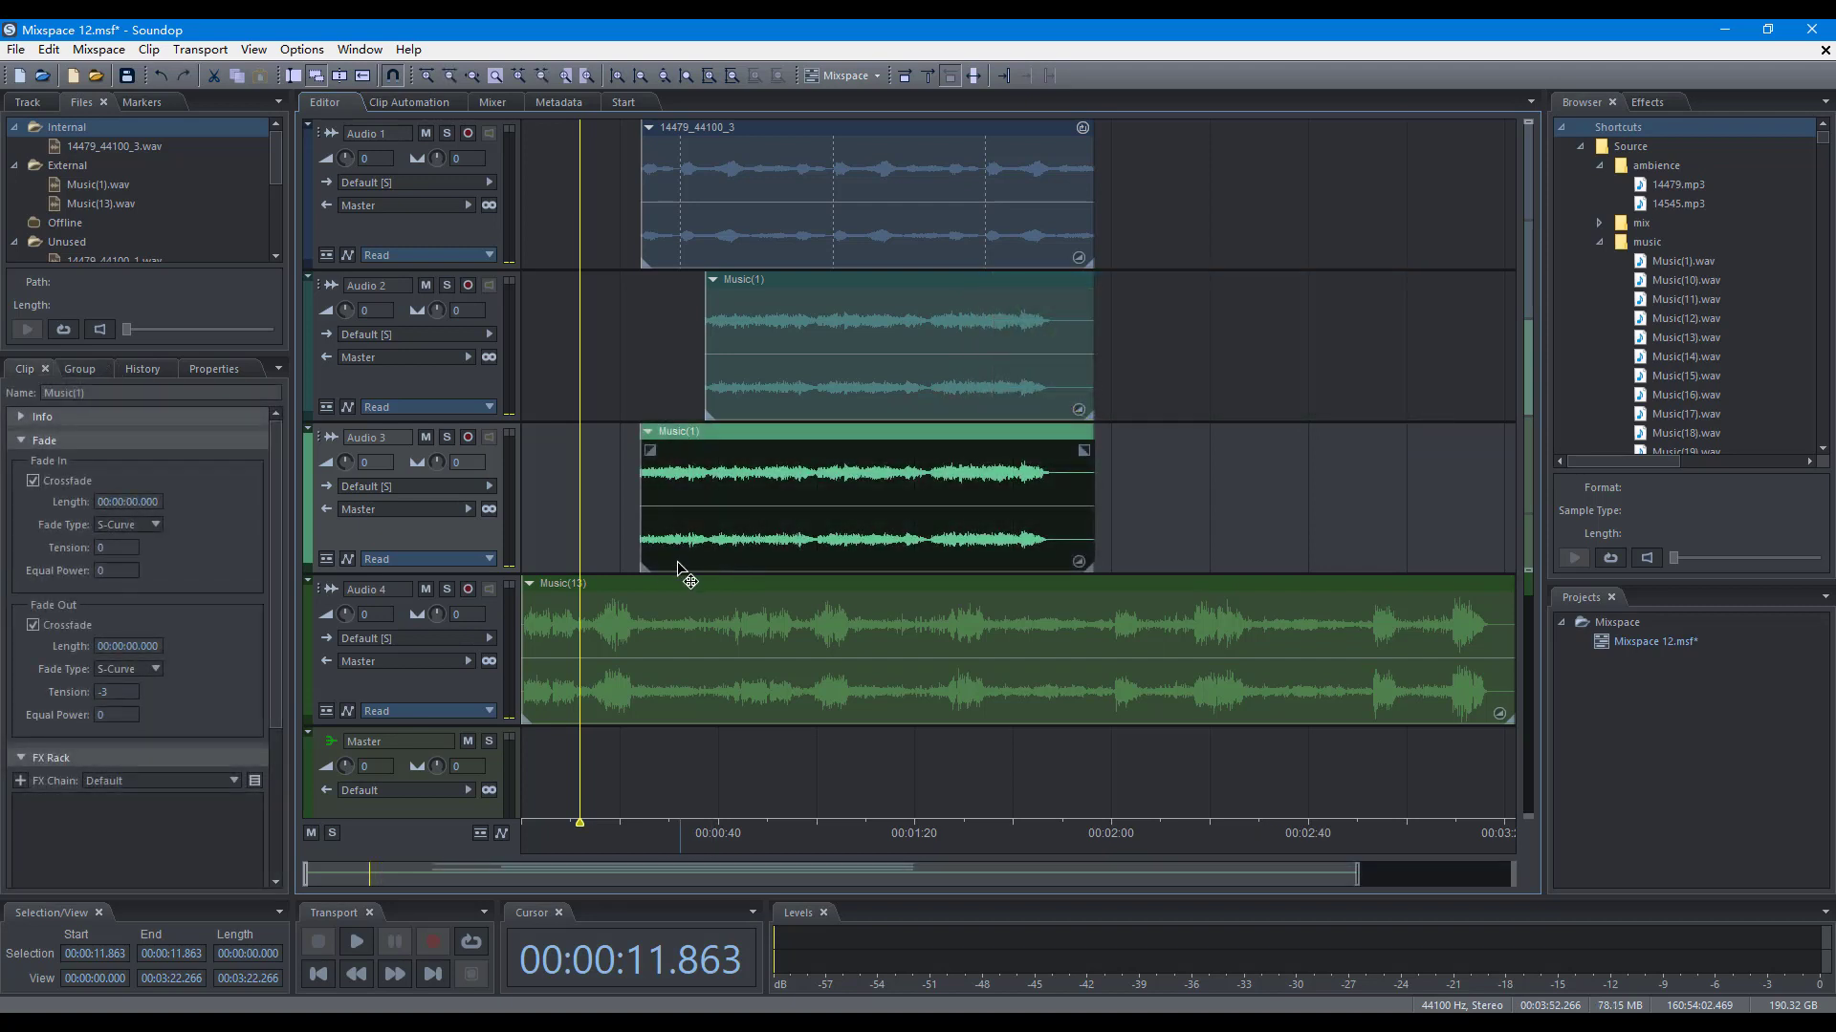
Time-stretch the Music(1) clip shorter to 81.7%, undoing a further longer stretch
drag(641, 571, 669, 572)
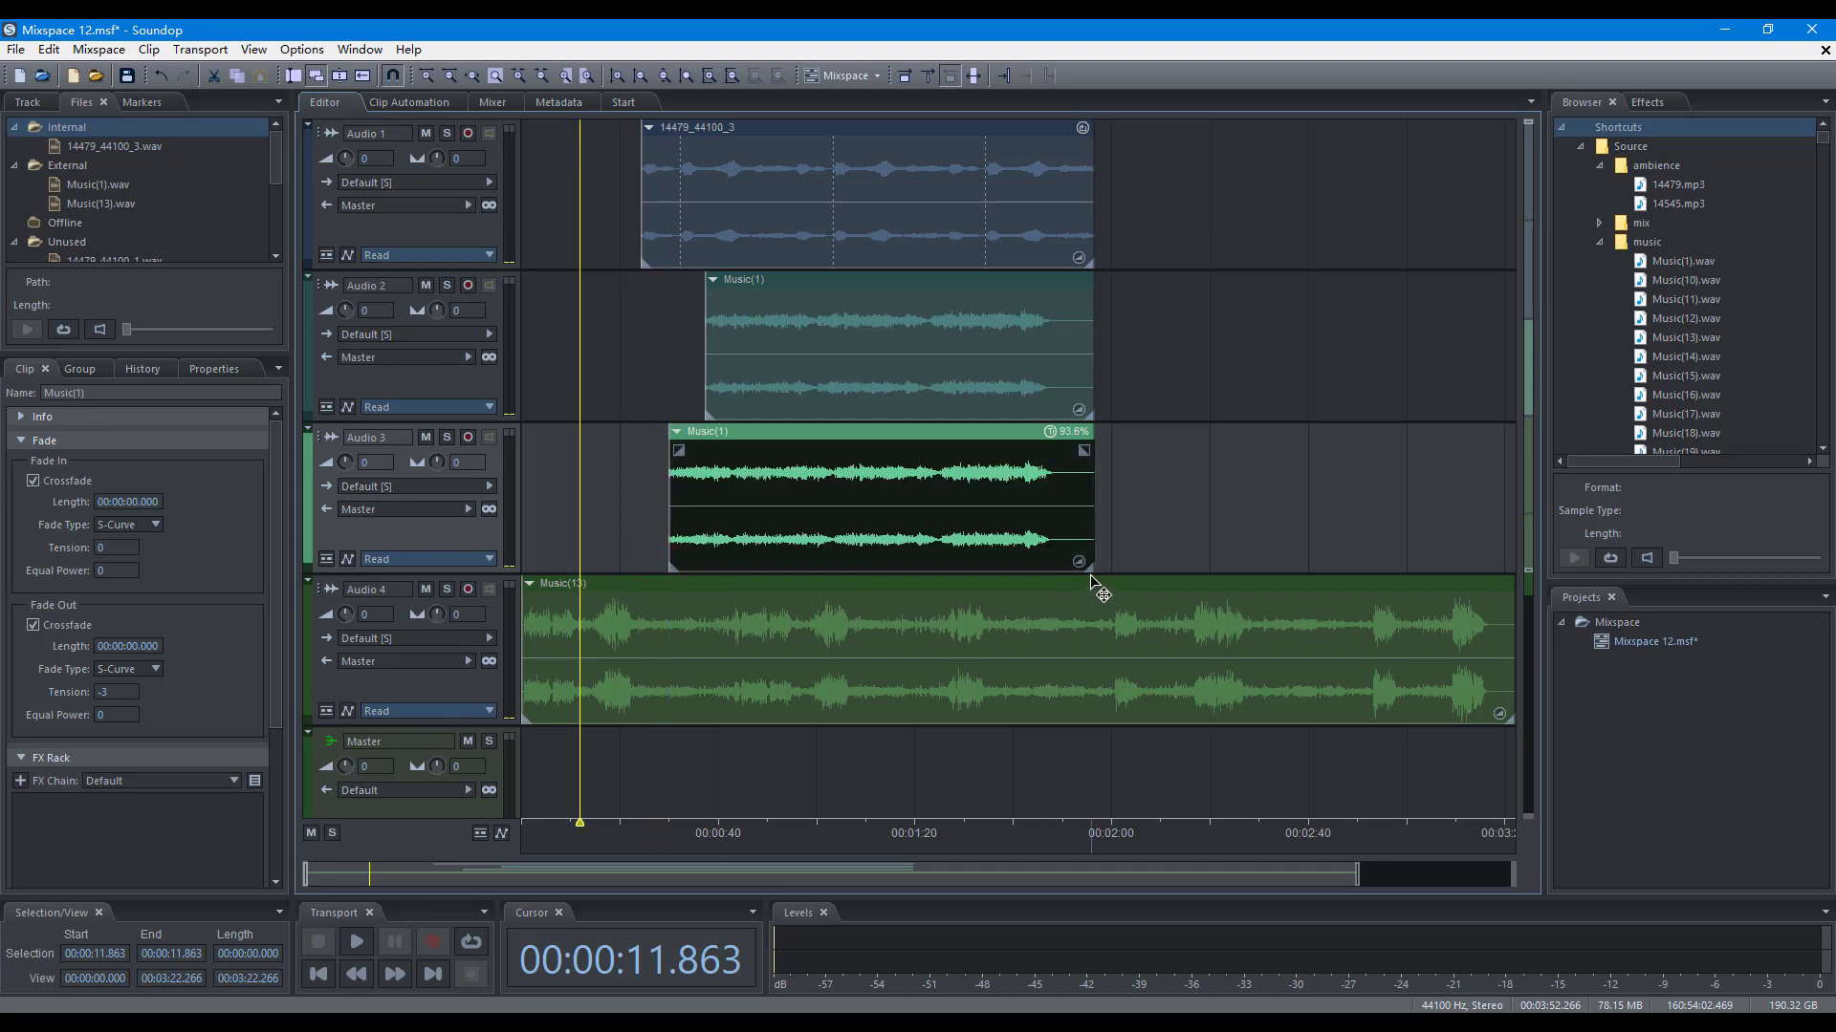
drag(1088, 568, 1039, 570)
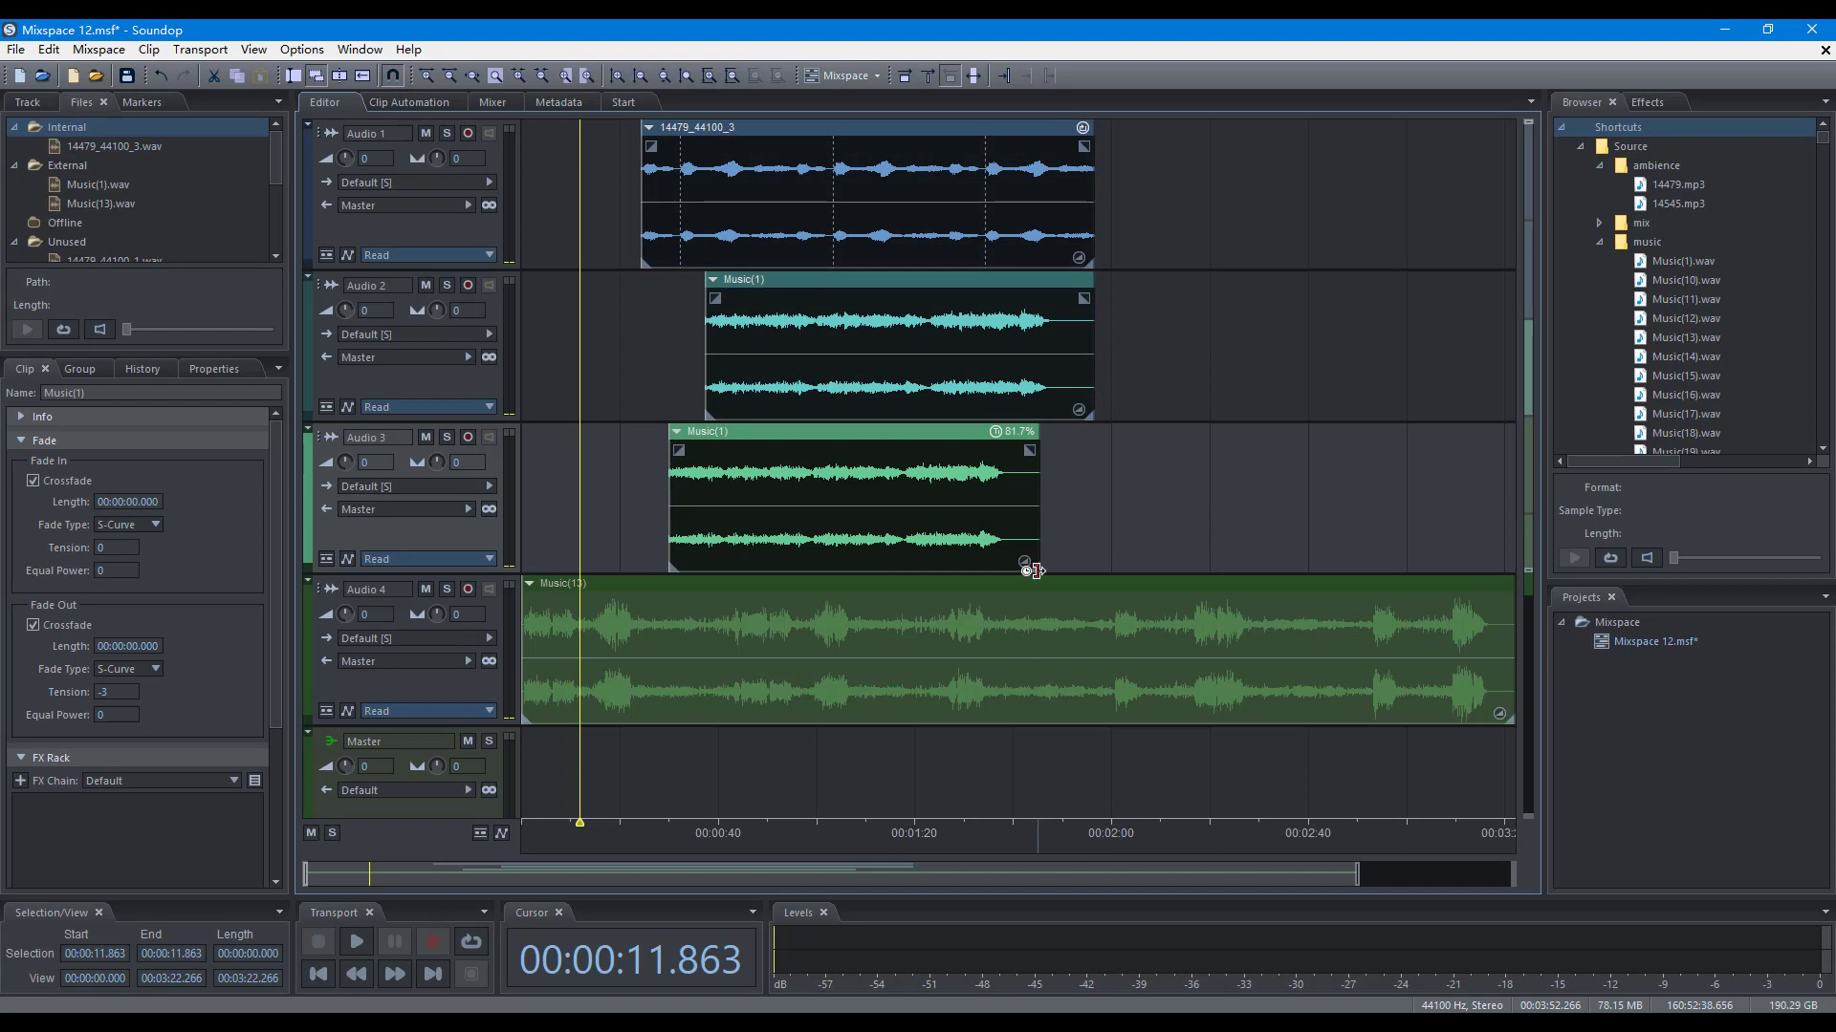
drag(1032, 571, 1131, 586)
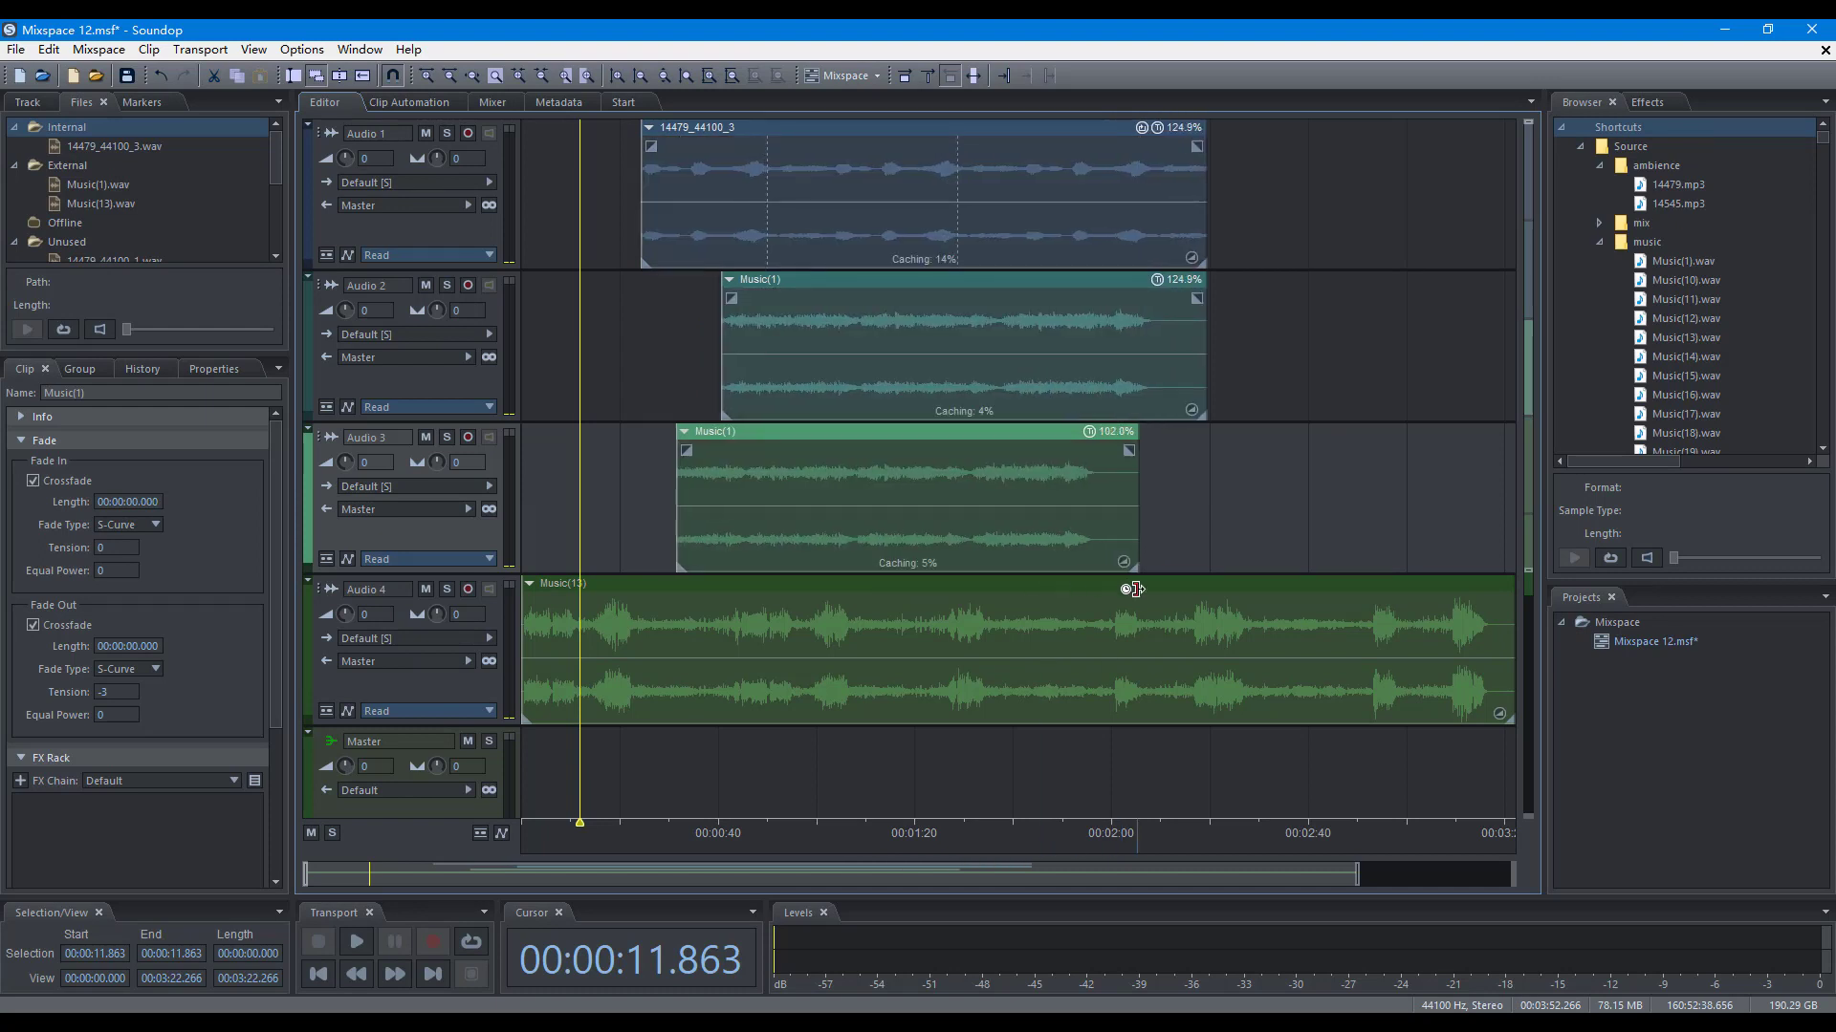
key(ctrl+z)
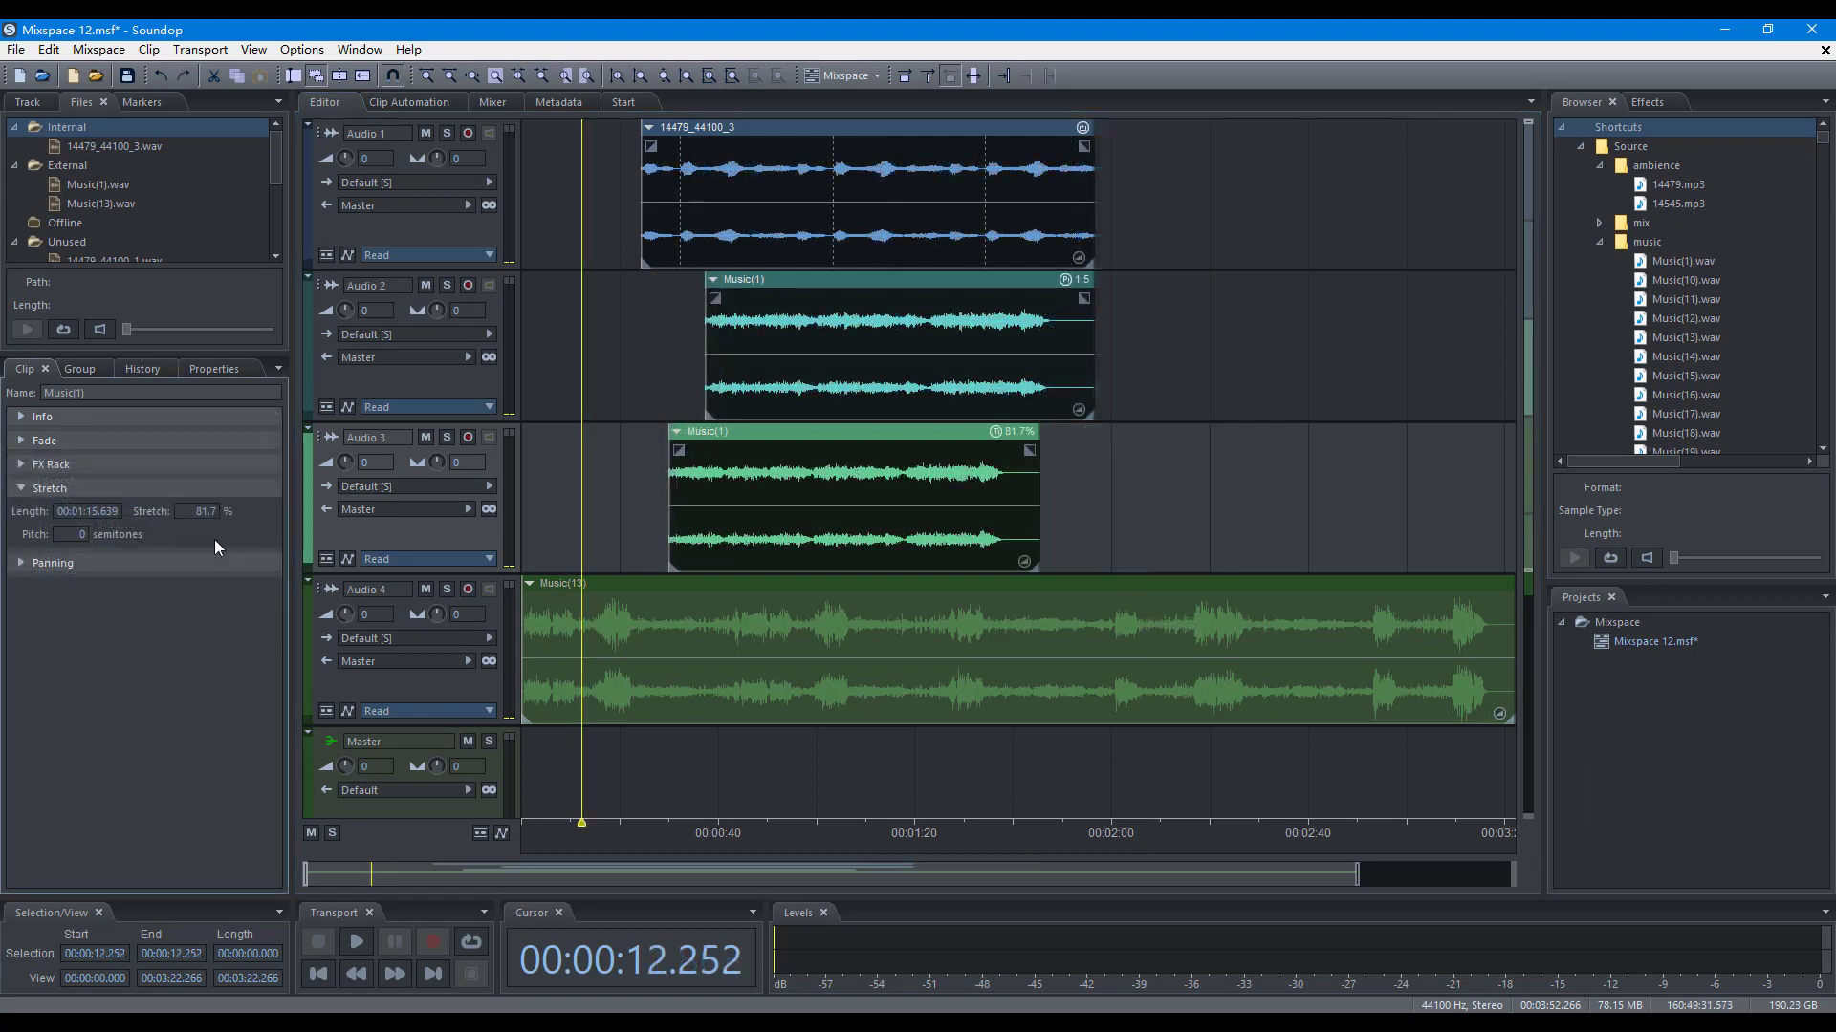
Set the clip's stretch amount to 70% and its pitch shift to 3 semitones
double_click(206, 510)
text(70)
key(Return)
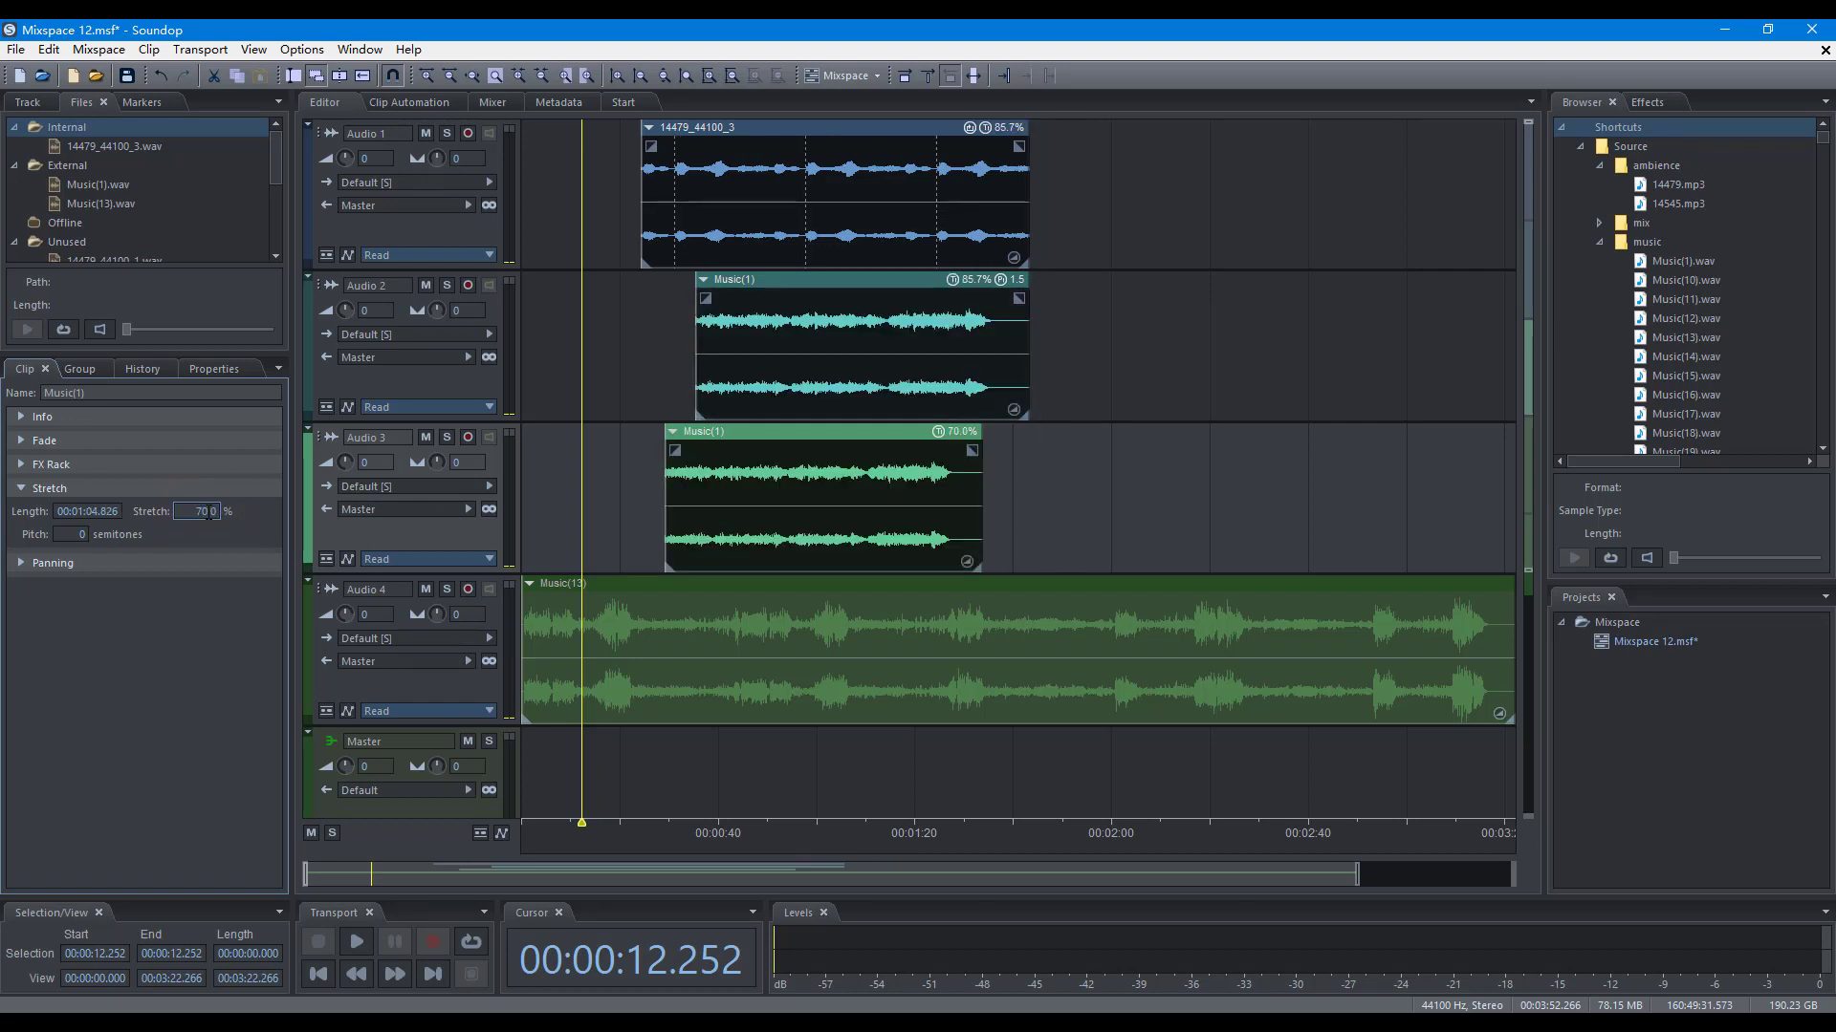
double_click(74, 535)
text(3)
key(Return)
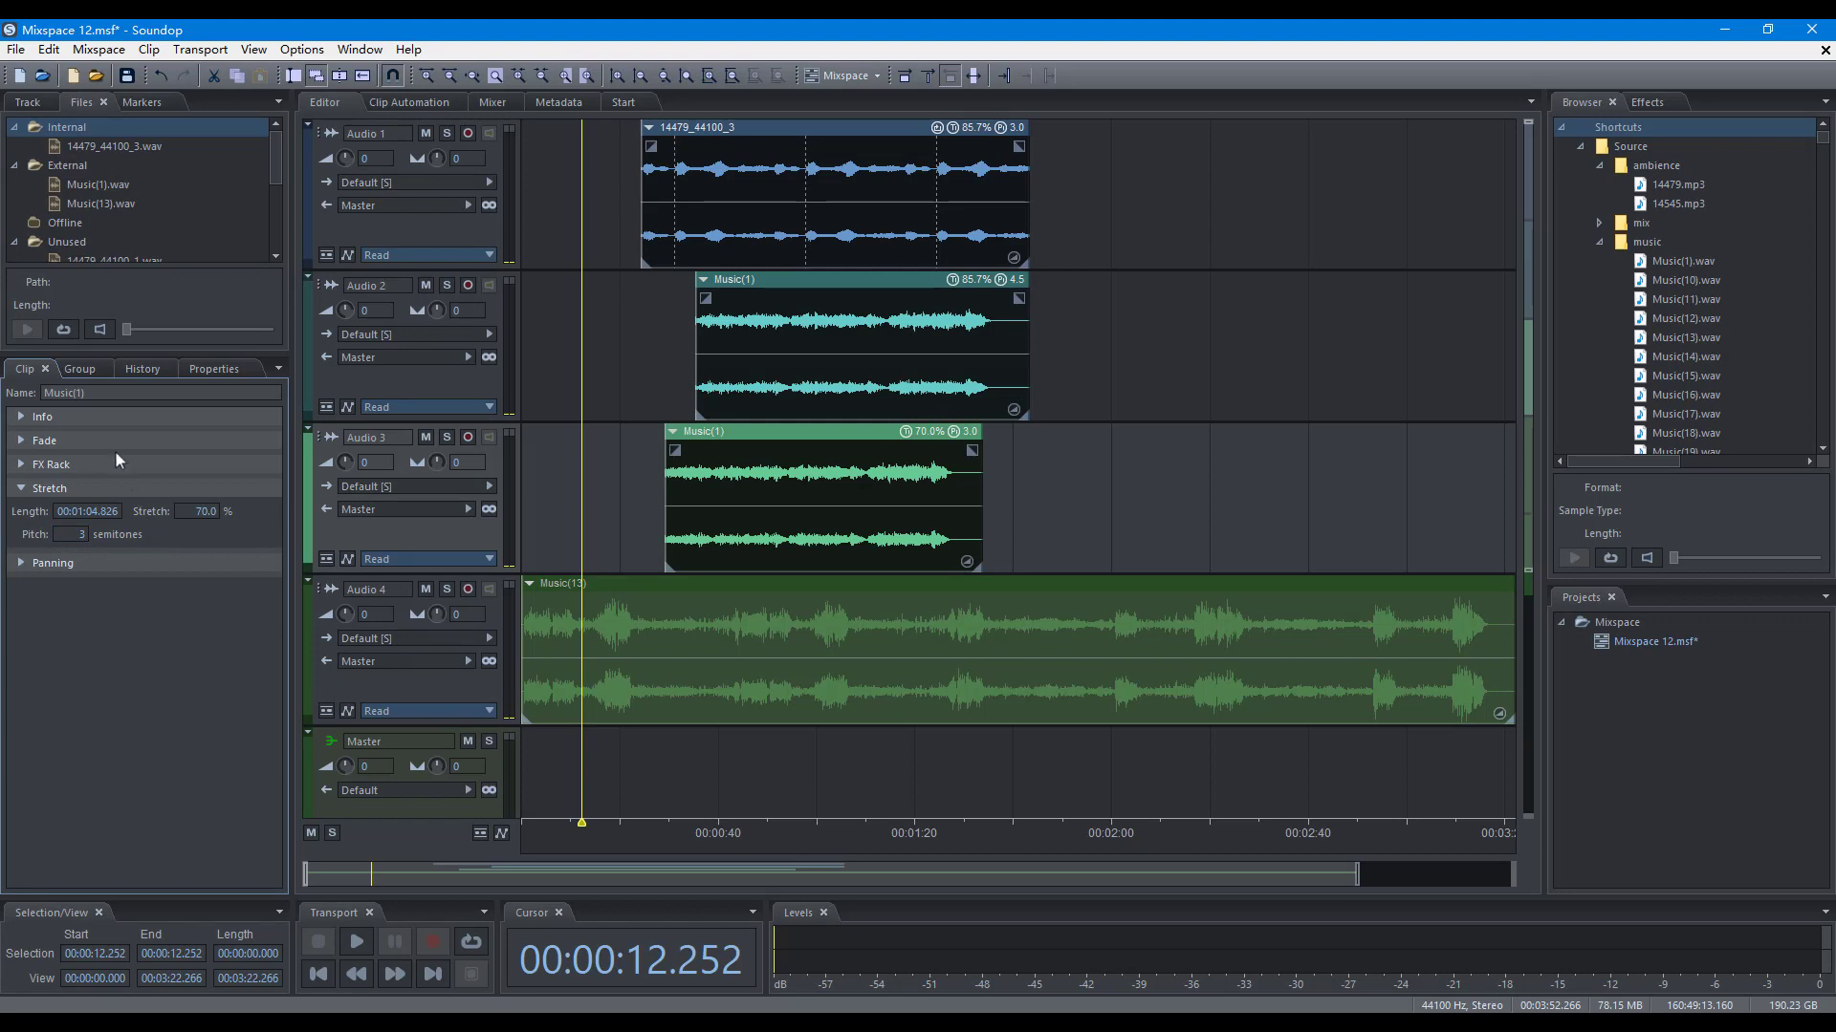
In the shared settings for all clips, set Stretch to about 127% and Pitch to 3.3 semitones
click(80, 369)
drag(91, 489, 239, 498)
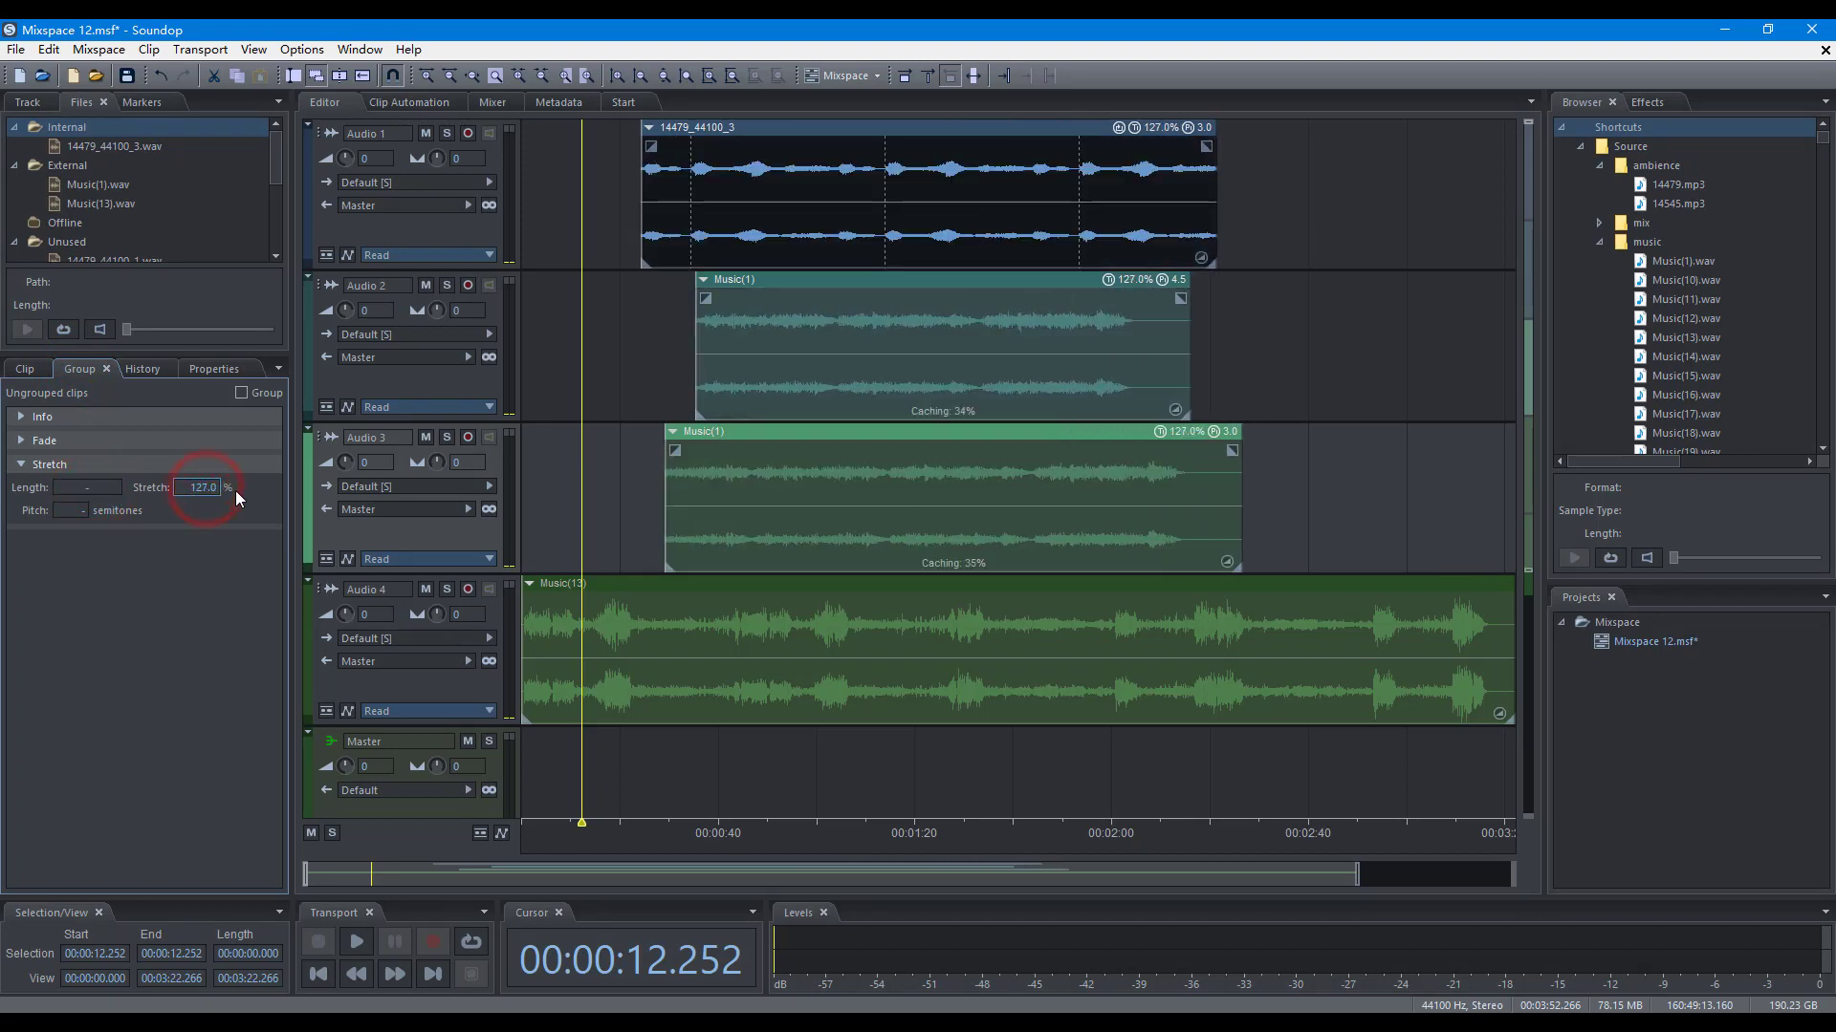
drag(67, 512, 164, 514)
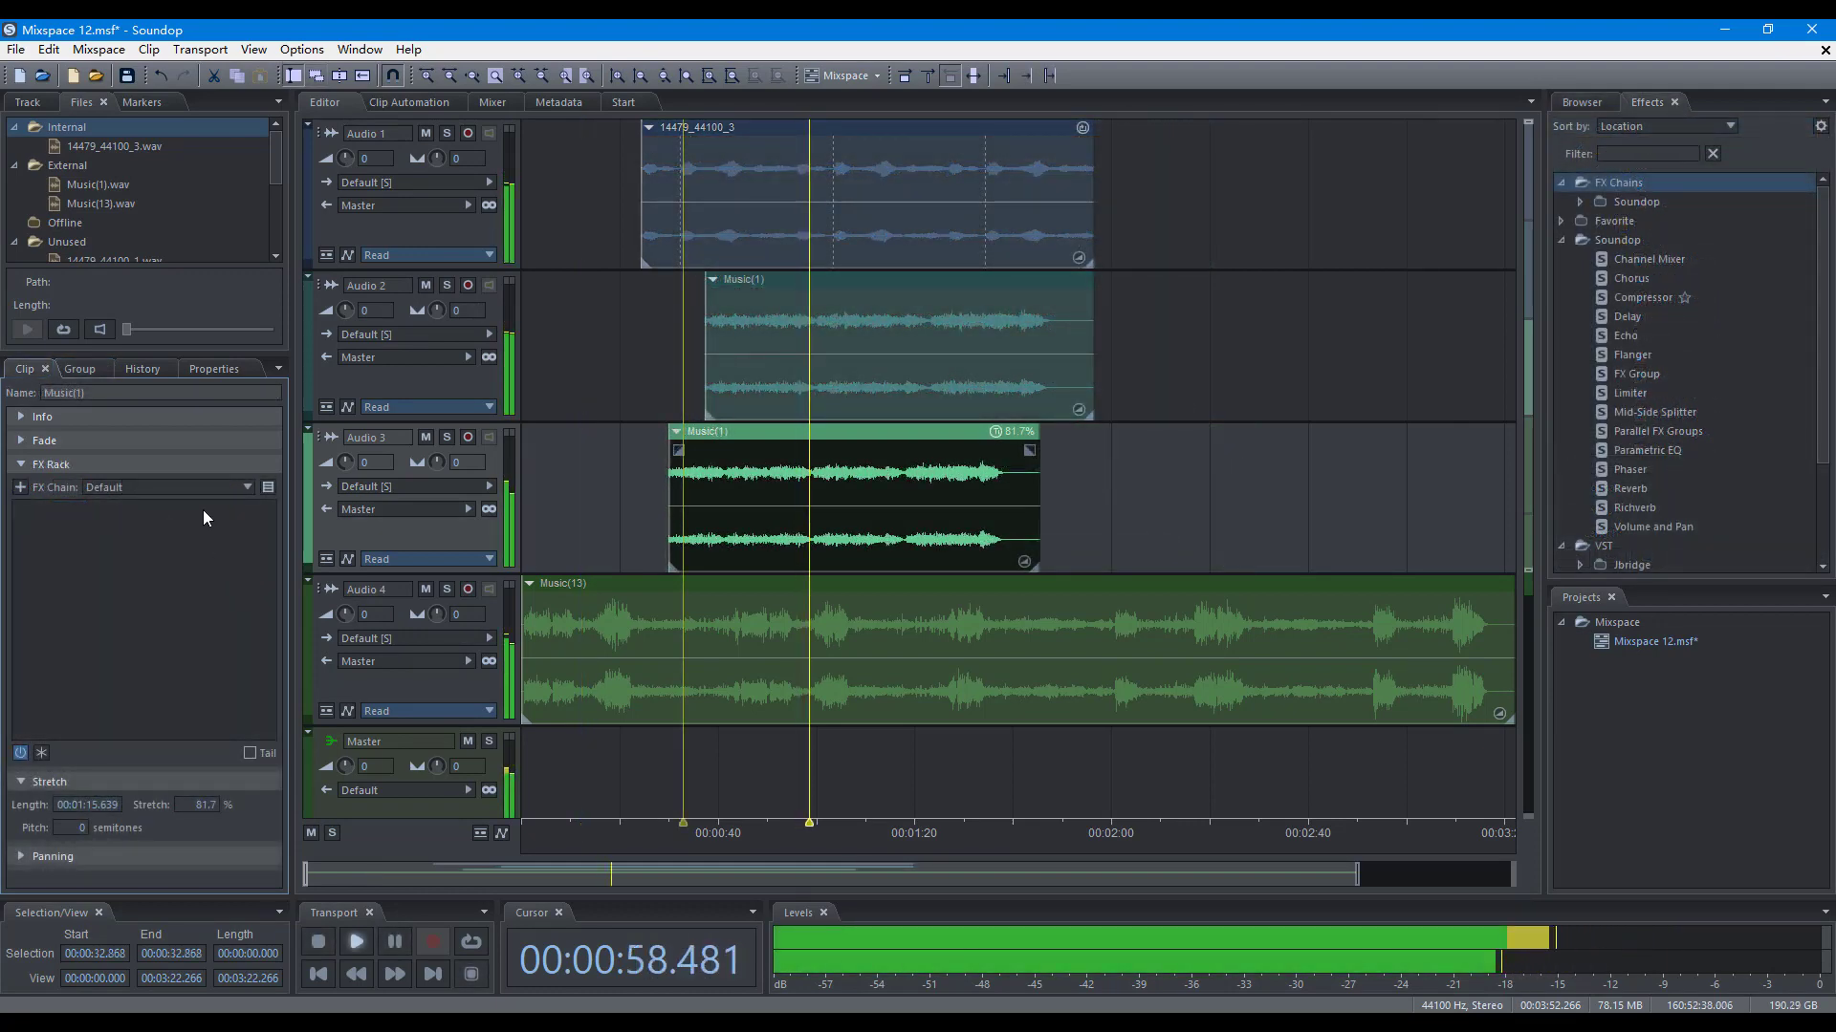
Apply the Hollow Voice effect chain to Music(1) and drag Music(13) up onto Audio 3
click(197, 490)
click(176, 583)
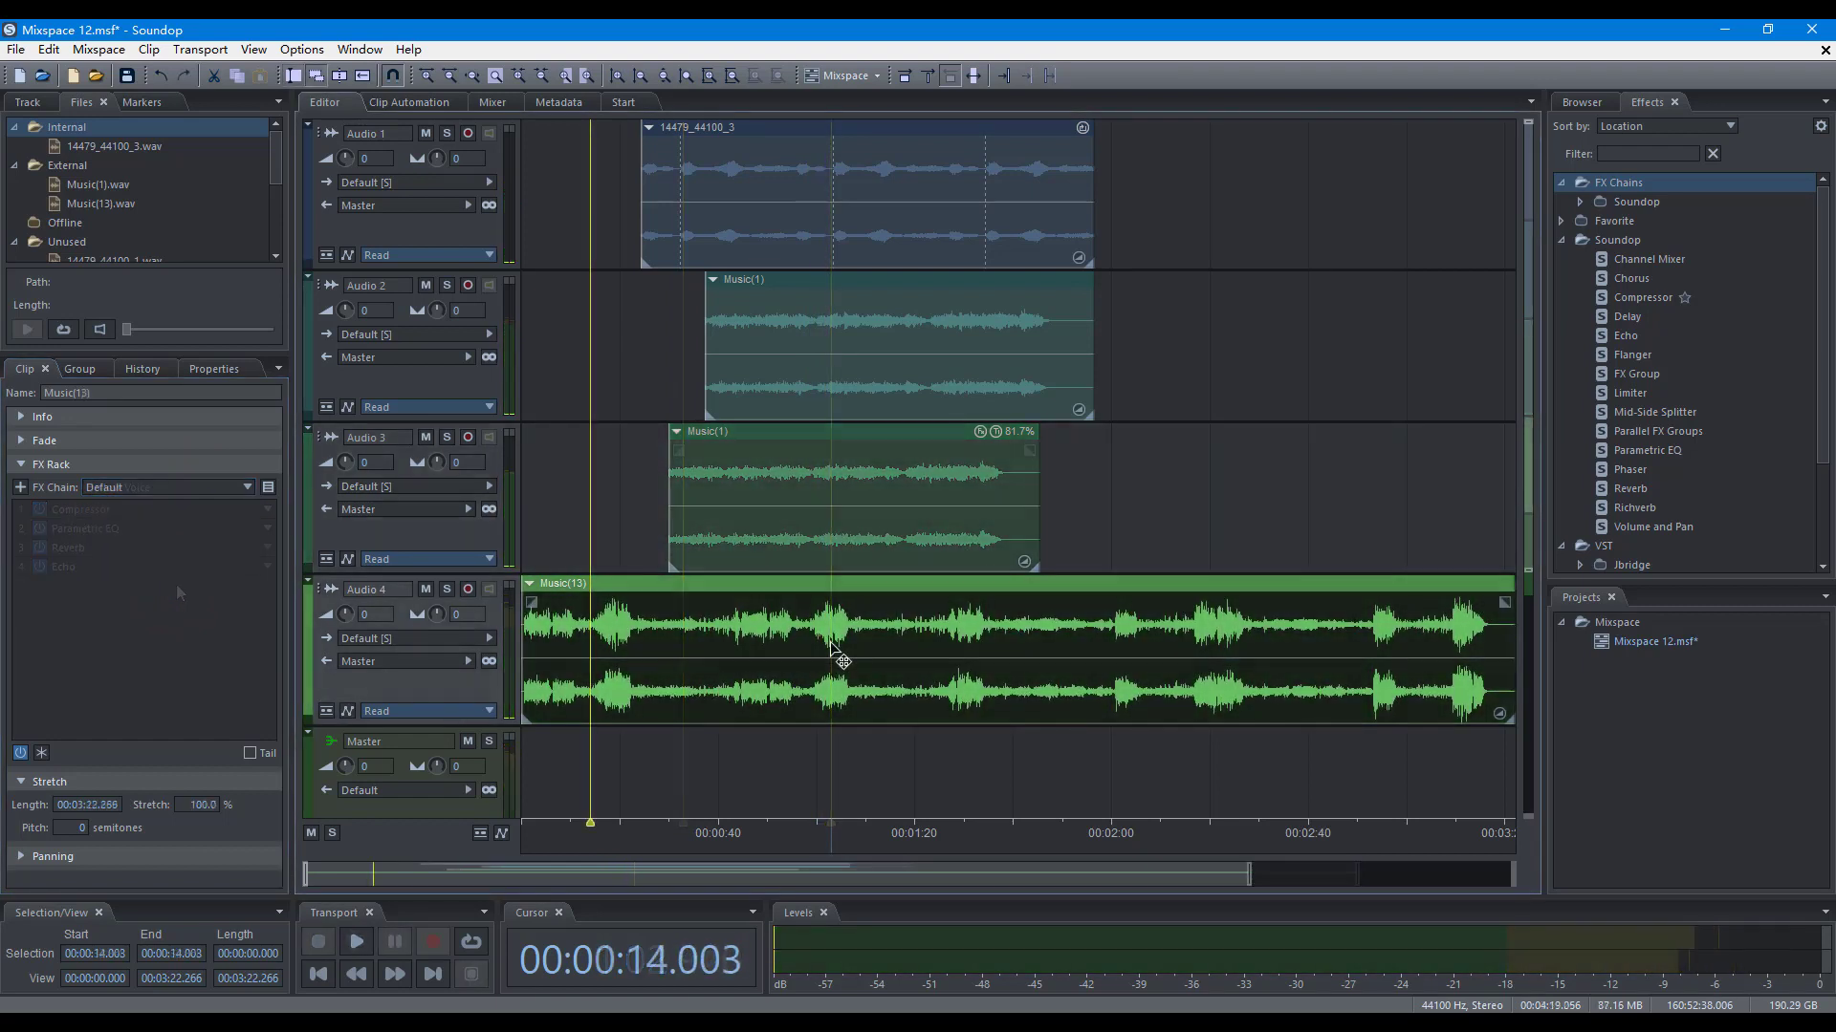
drag(840, 644, 861, 541)
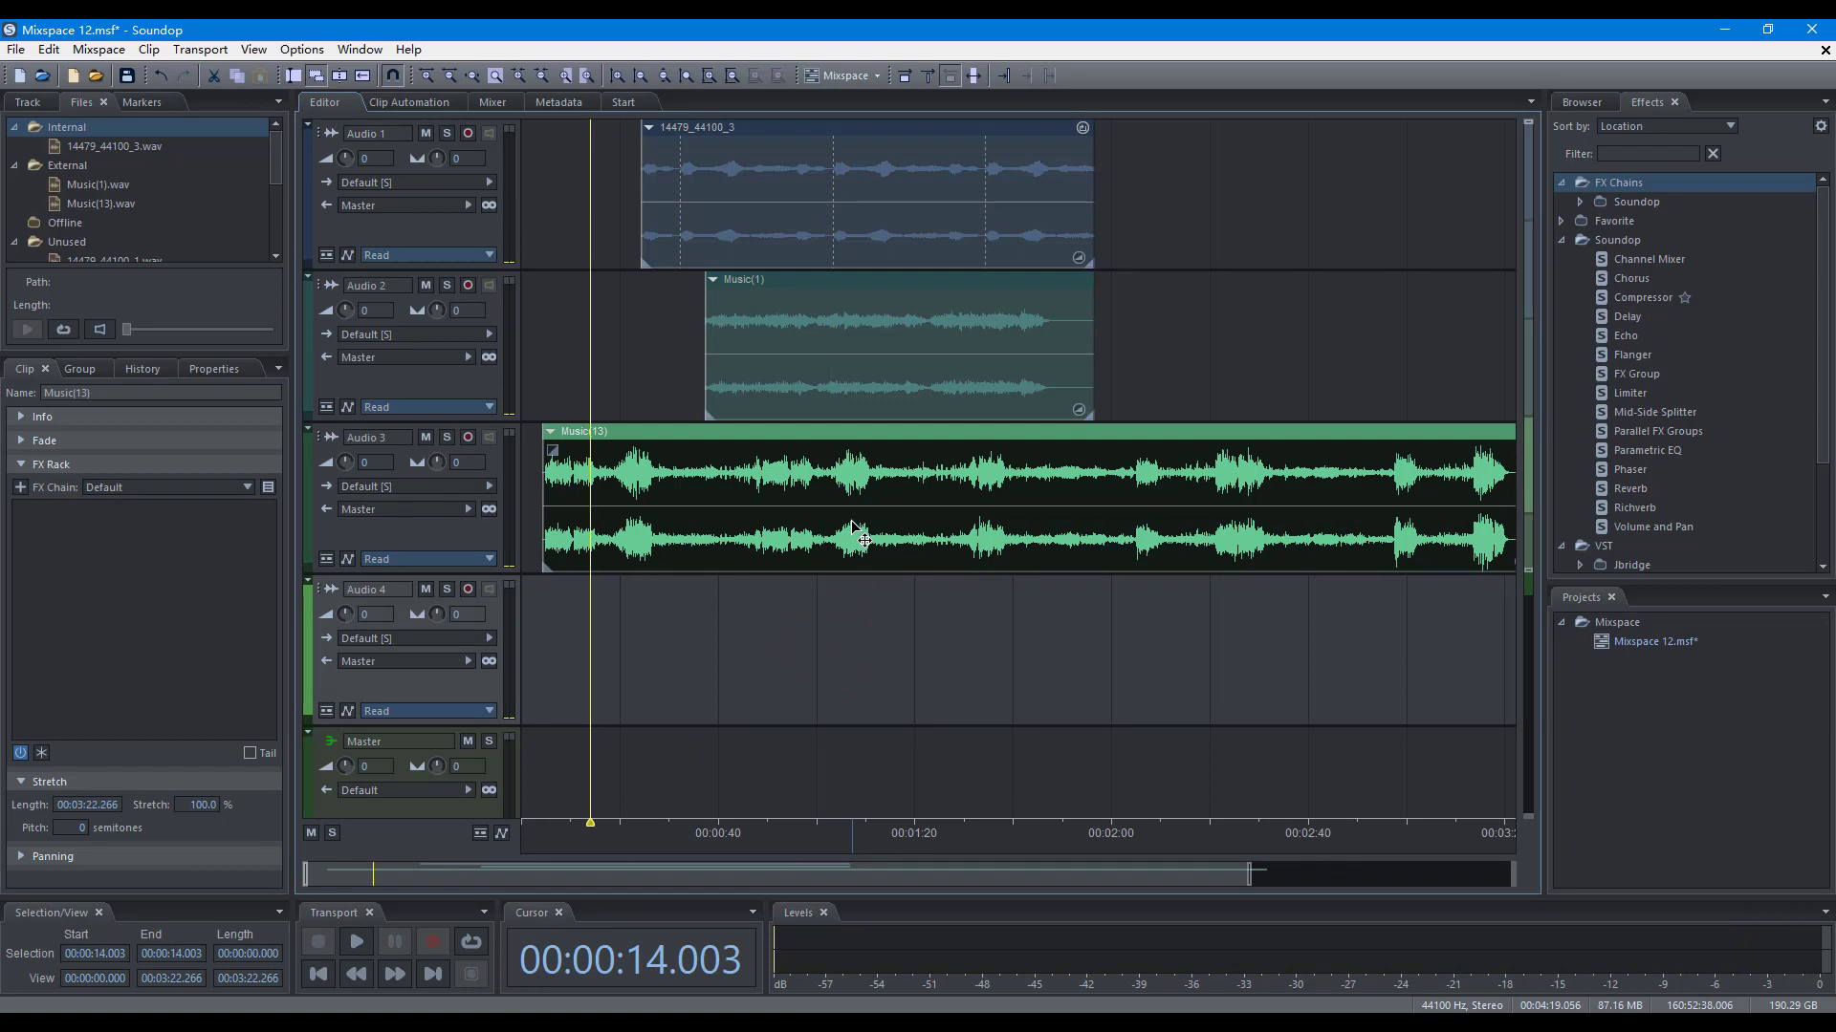
Send Music(13) behind the overlapping Music(1) clip and make Music(1) transparent
right_click(852, 523)
click(920, 709)
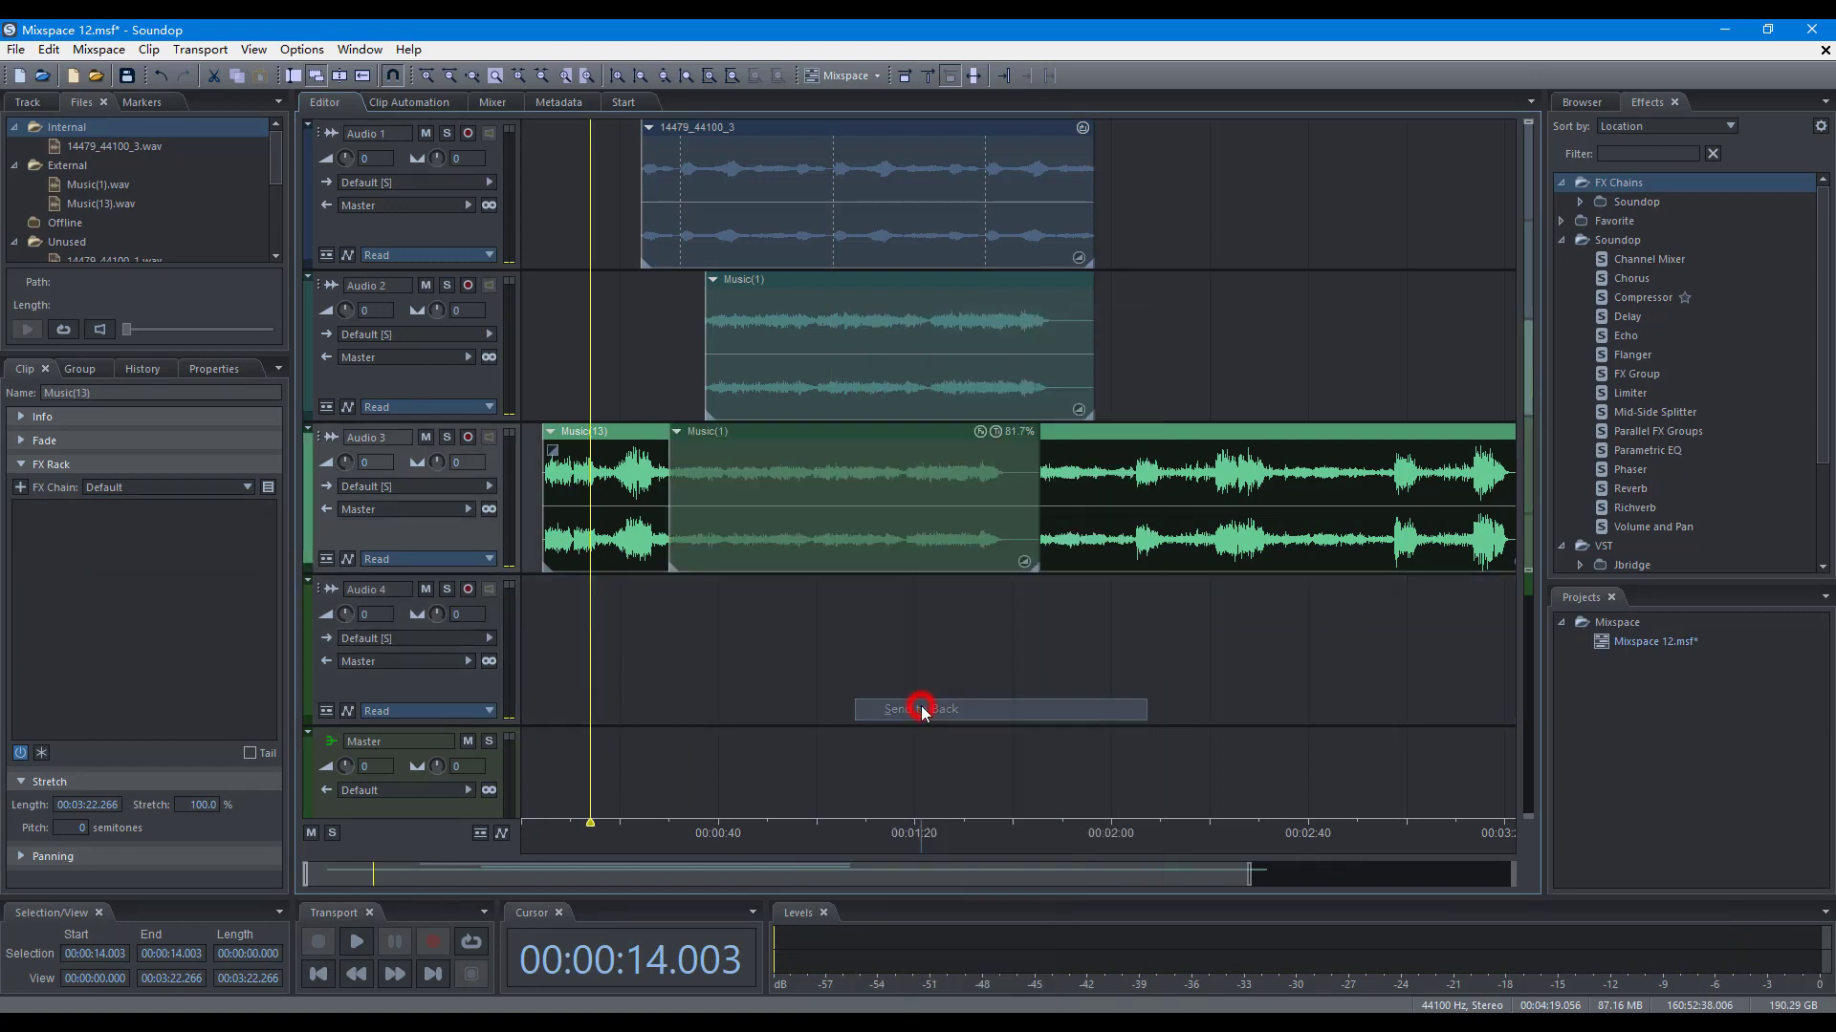
right_click(891, 473)
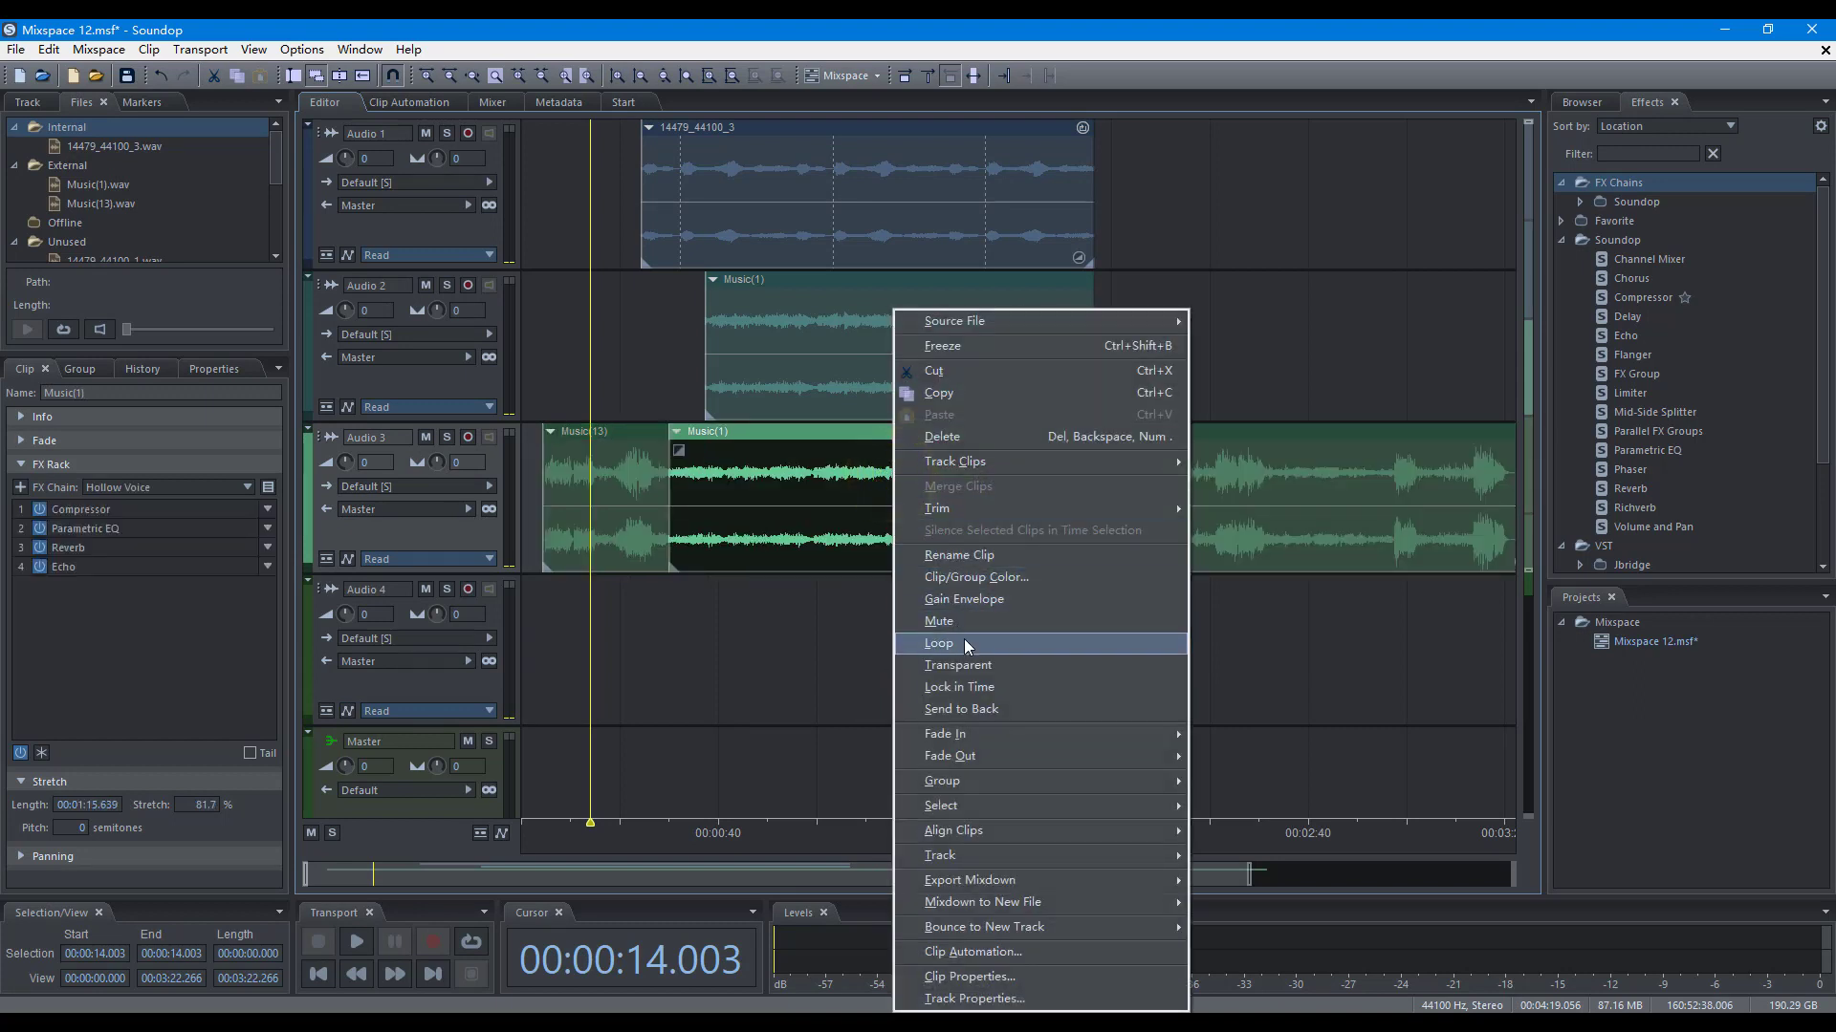
click(972, 663)
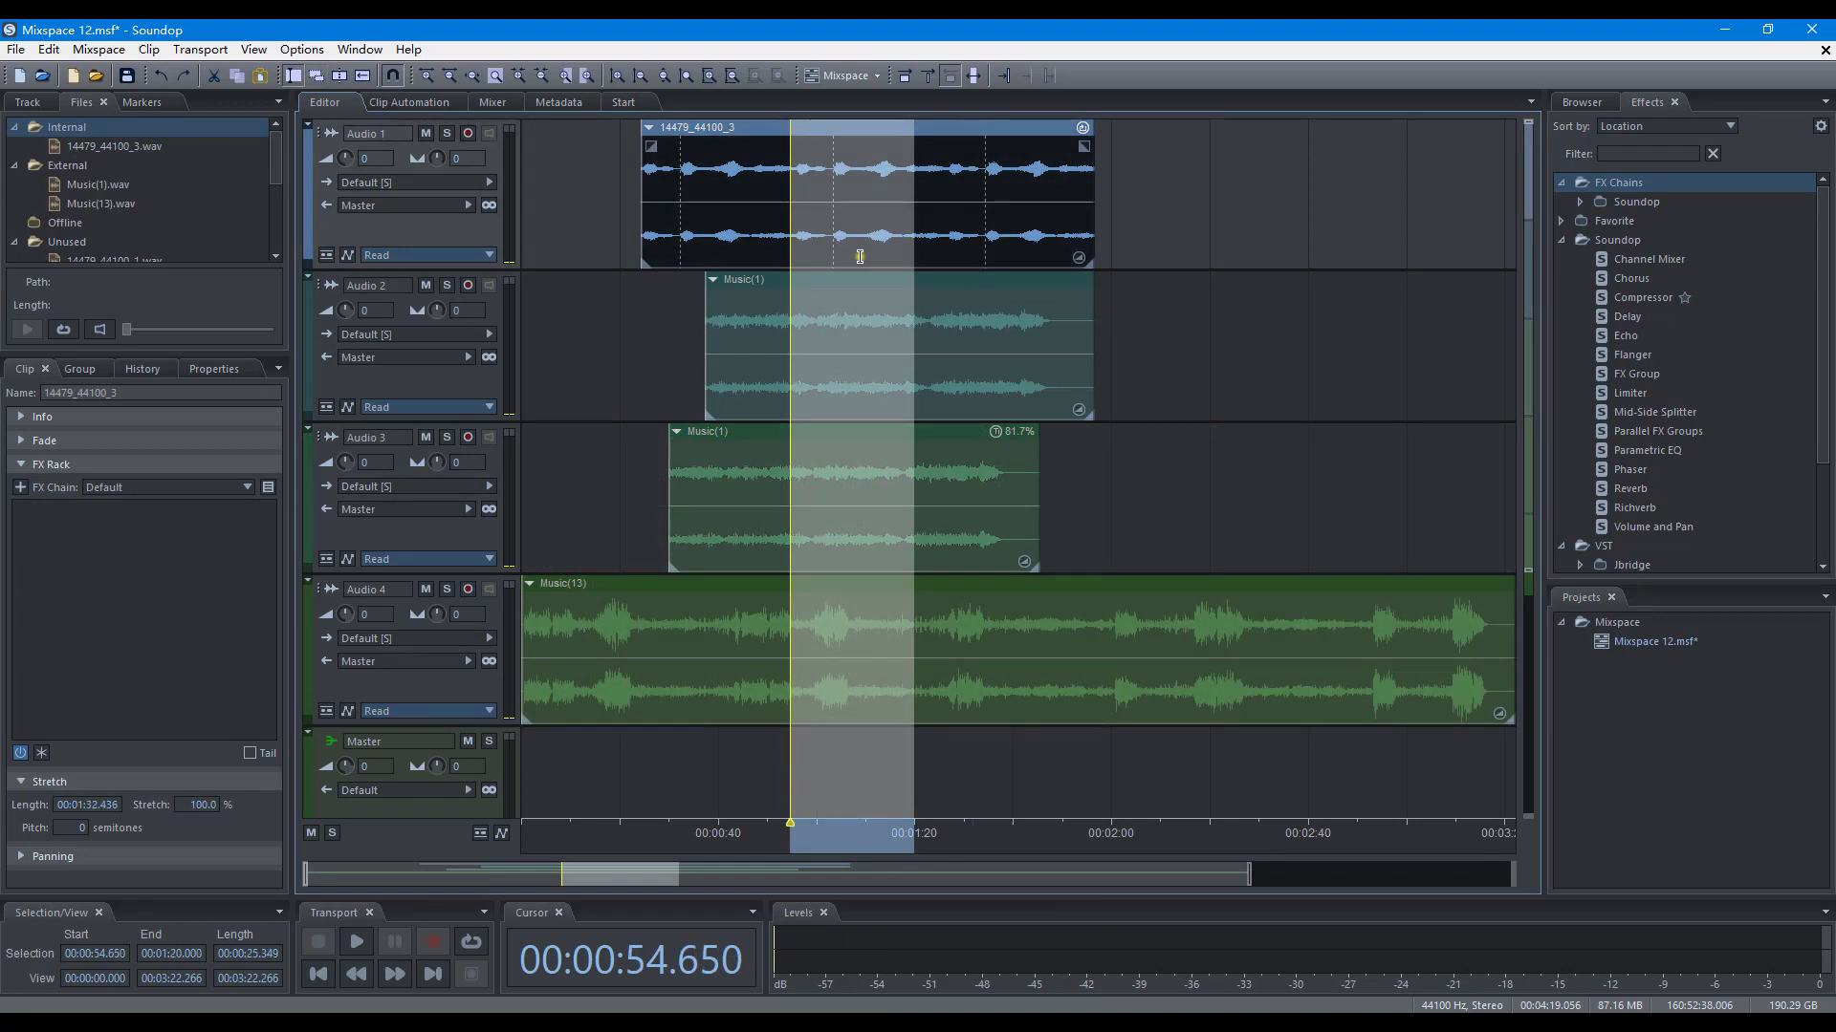
Bring up the Audio 1 clip's actions, clear the clip selection, and set the paste point near 2:21
click(859, 256)
right_click(859, 256)
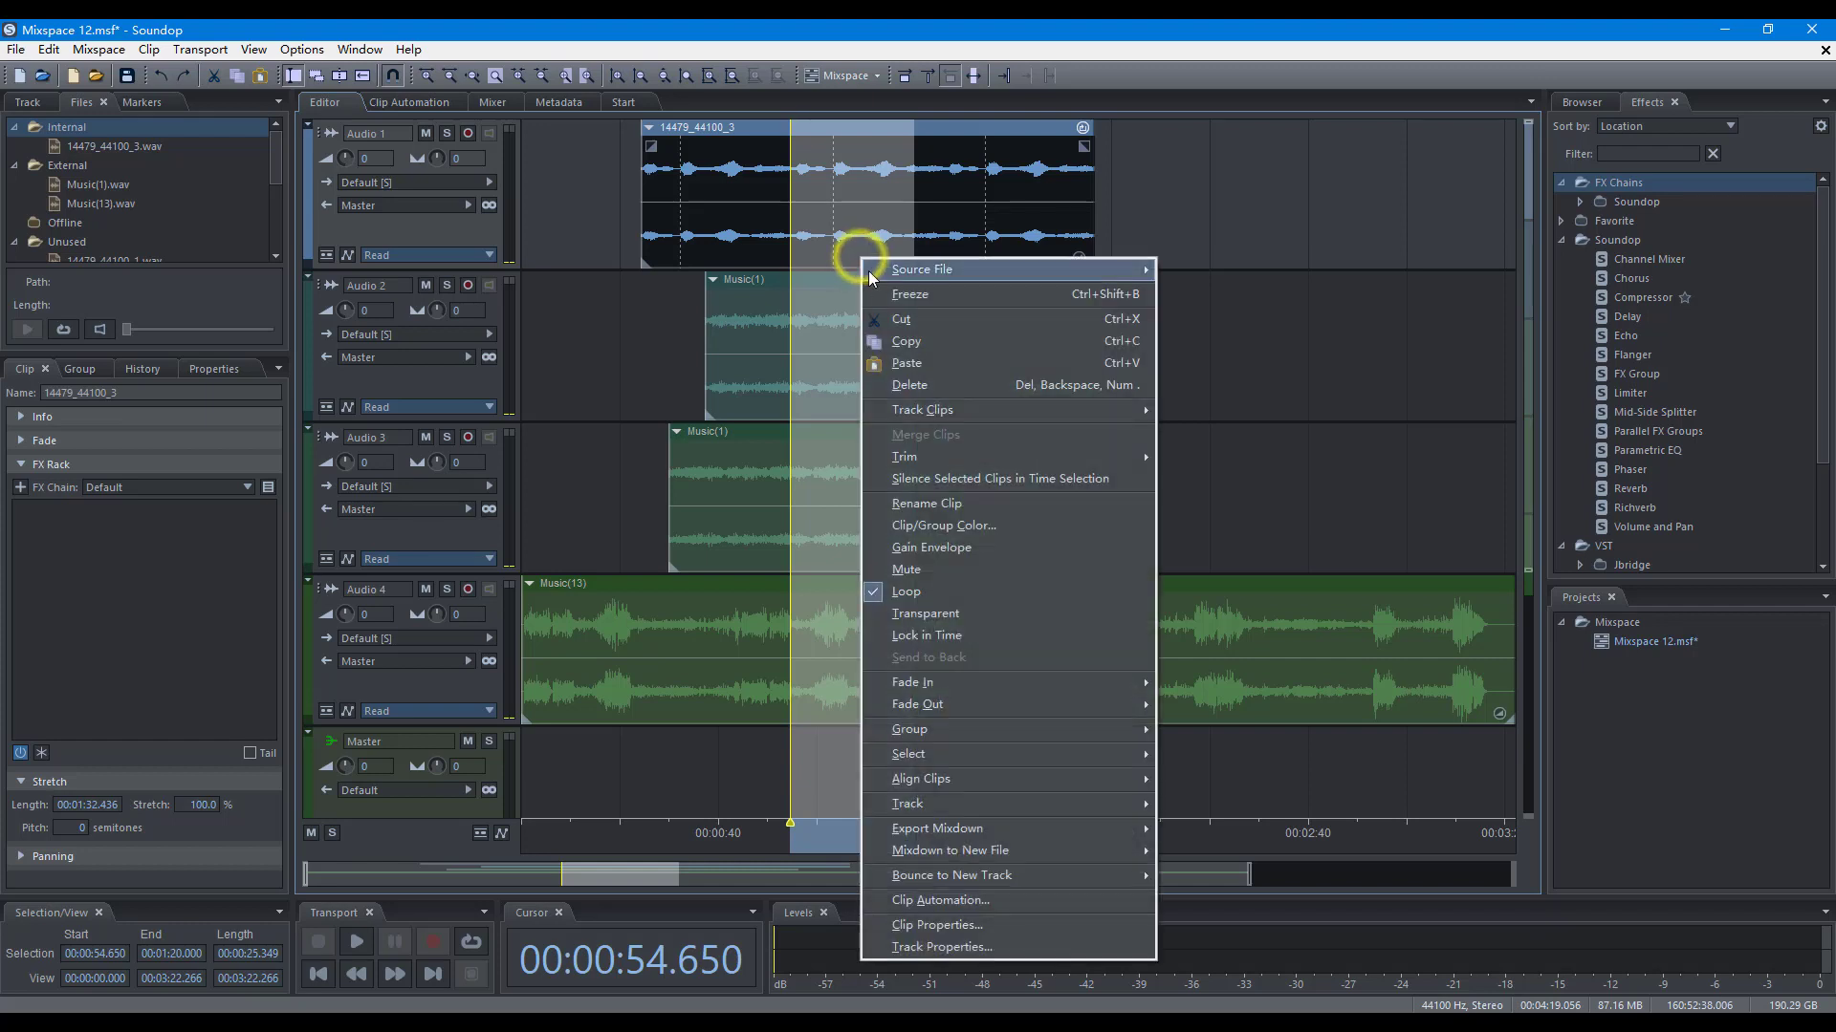
click(908, 335)
click(1218, 224)
right_click(1218, 223)
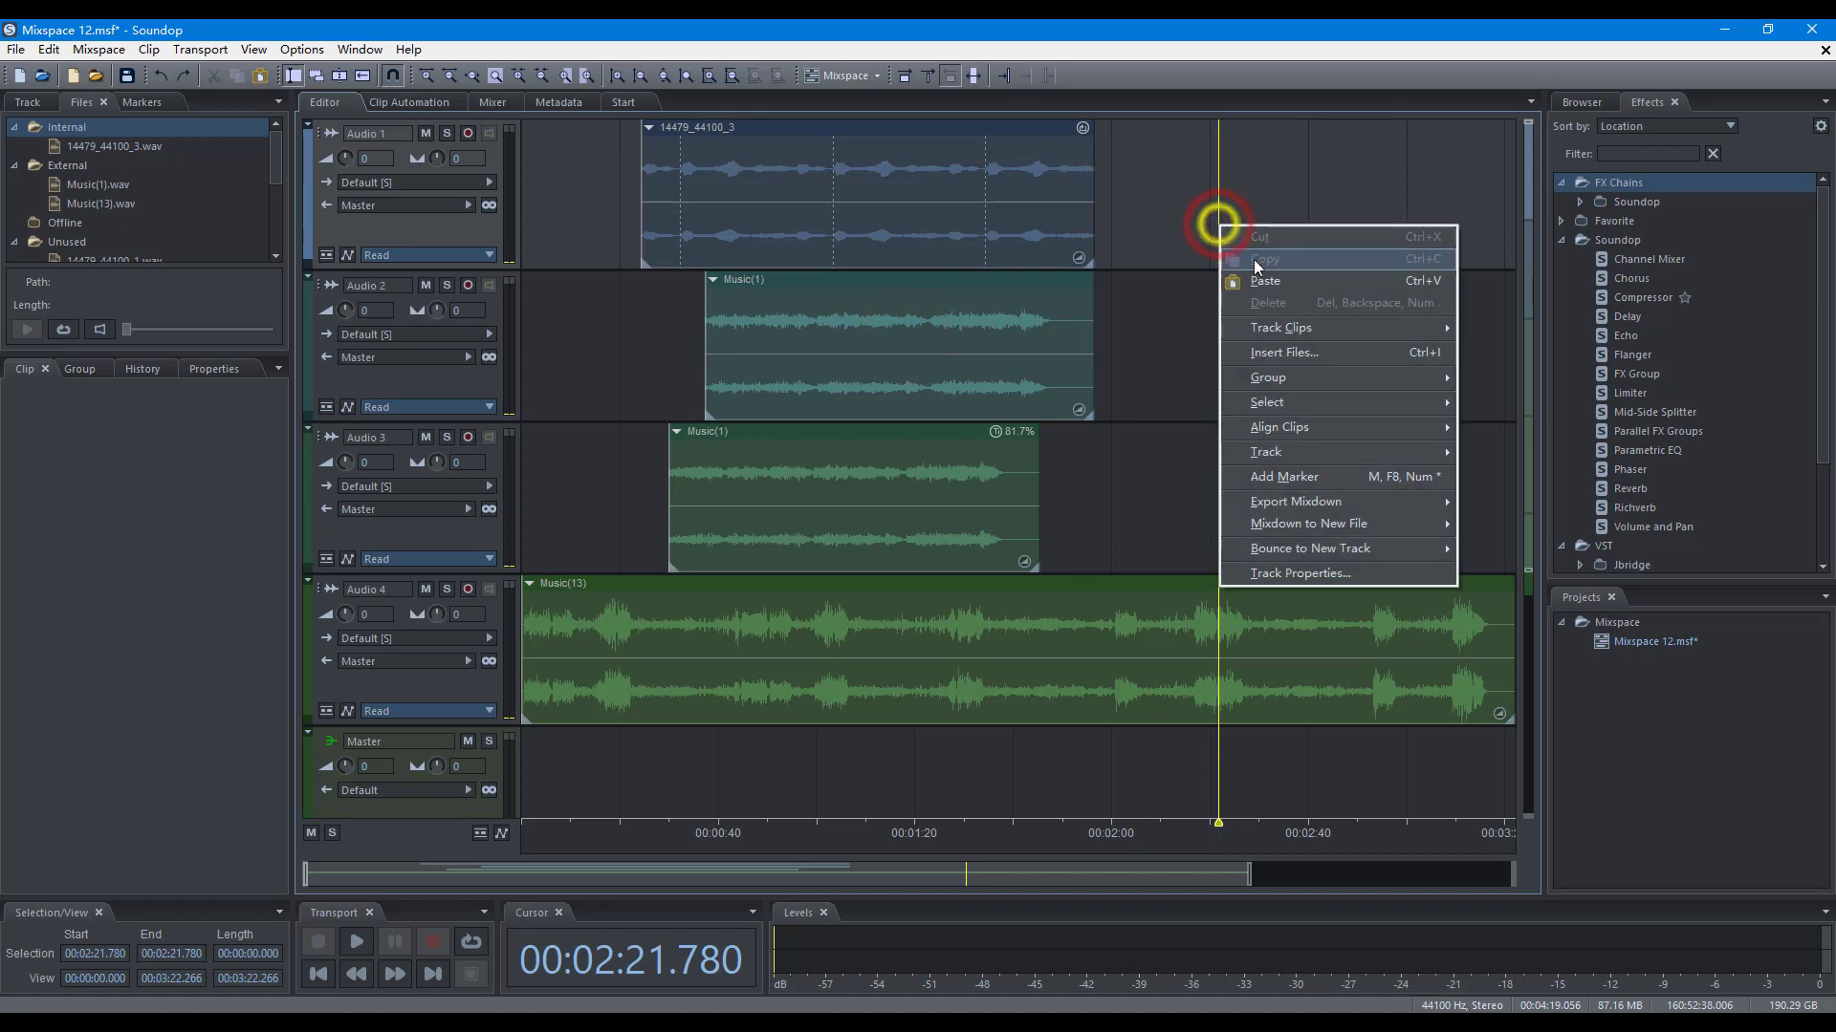
click(1266, 281)
drag(817, 288, 923, 291)
right_click(848, 349)
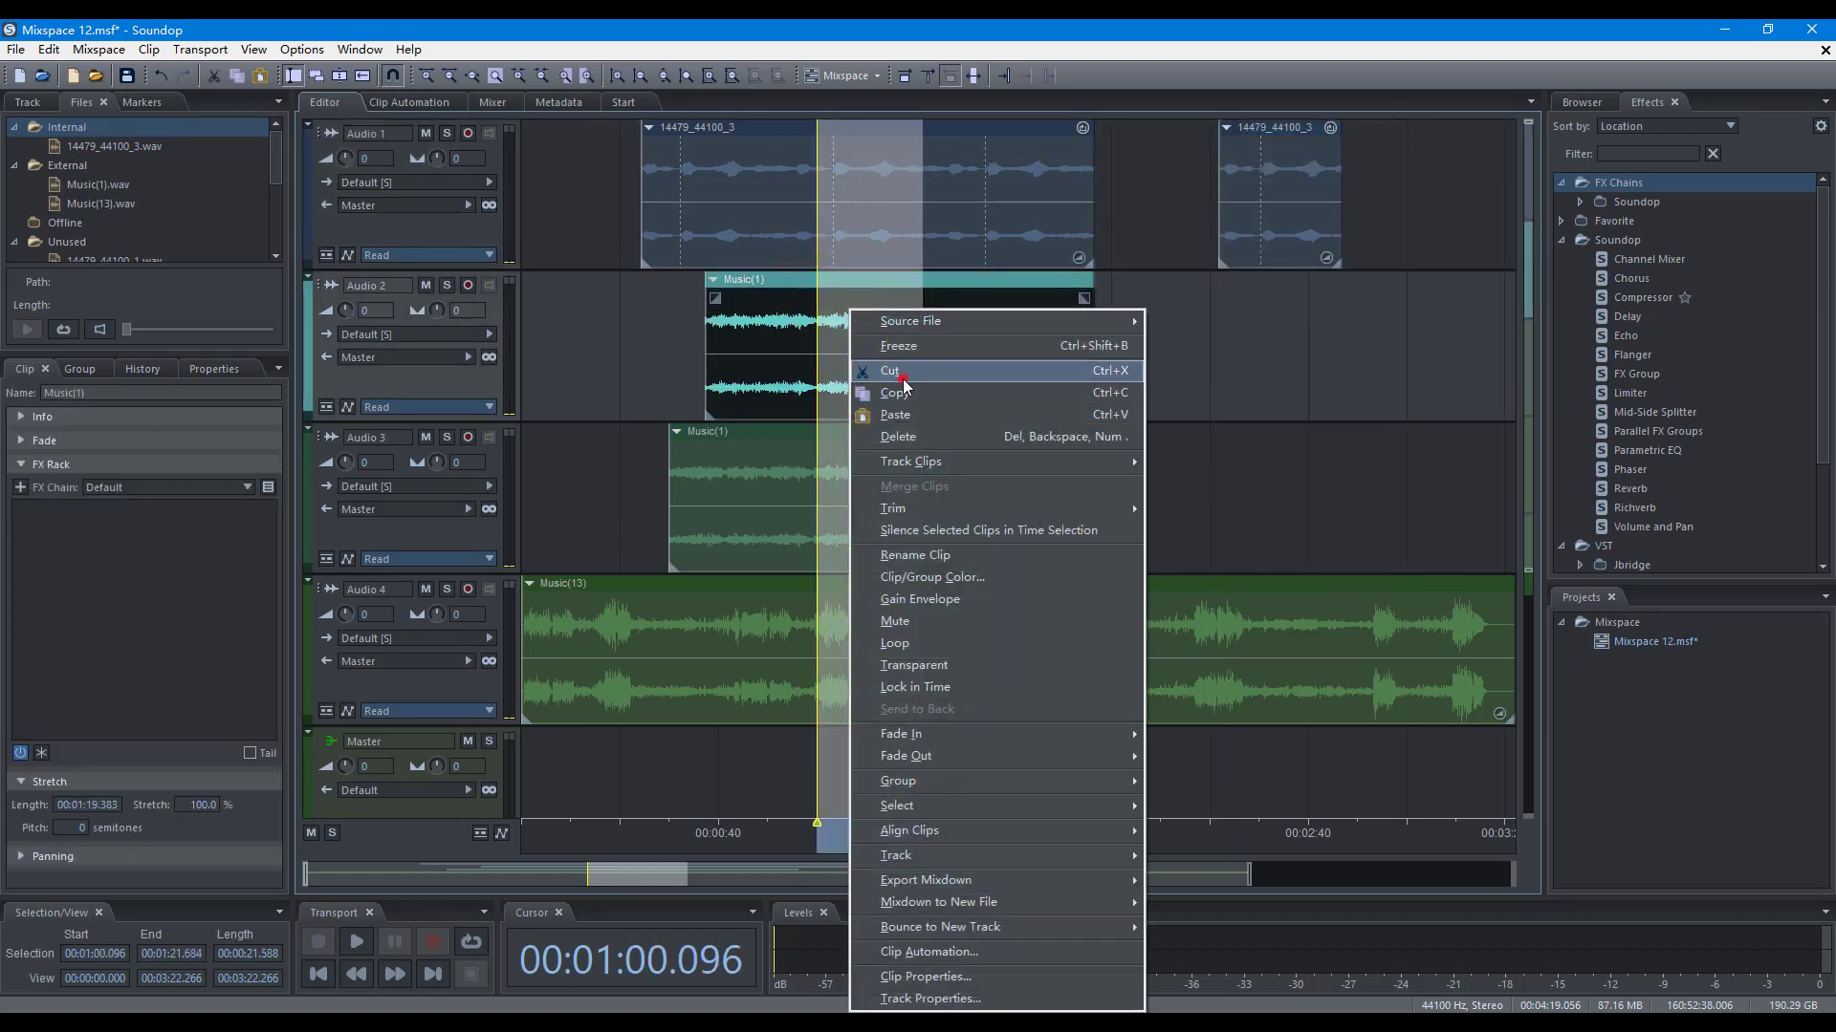
click(889, 372)
click(1225, 372)
right_click(1233, 372)
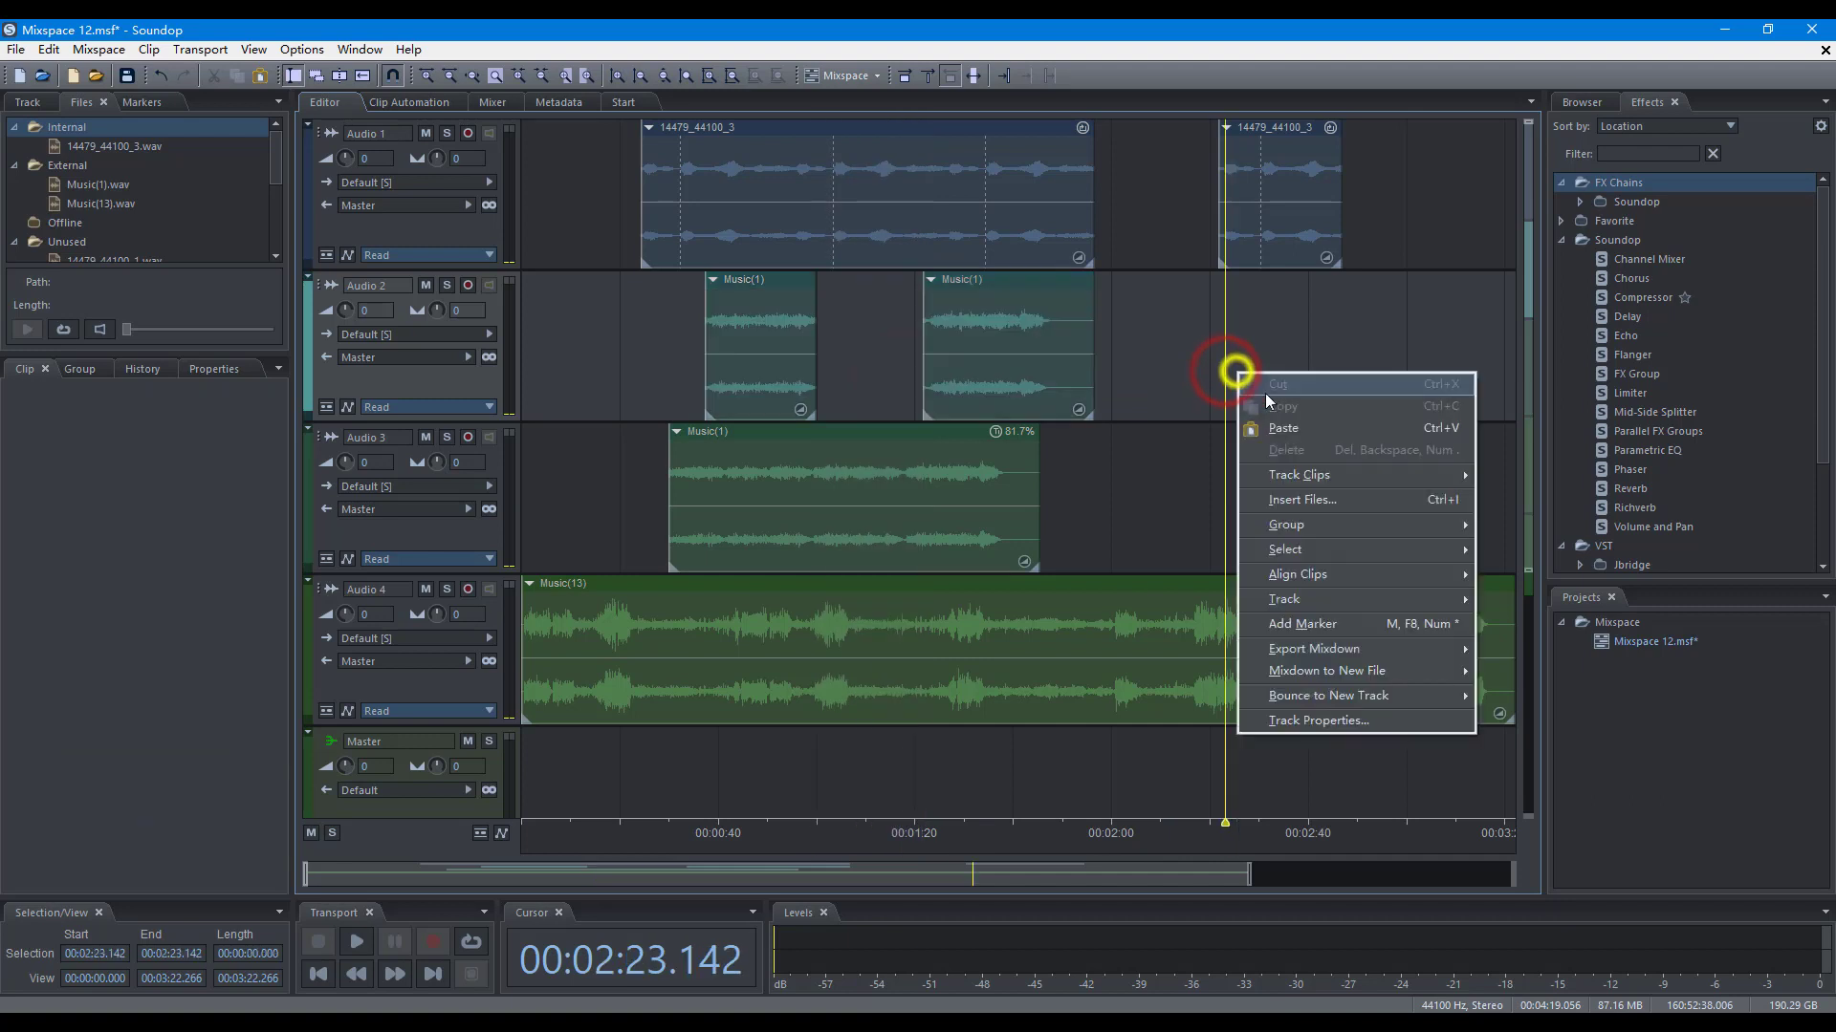
click(1294, 421)
click(805, 450)
drag(823, 464, 932, 468)
right_click(865, 492)
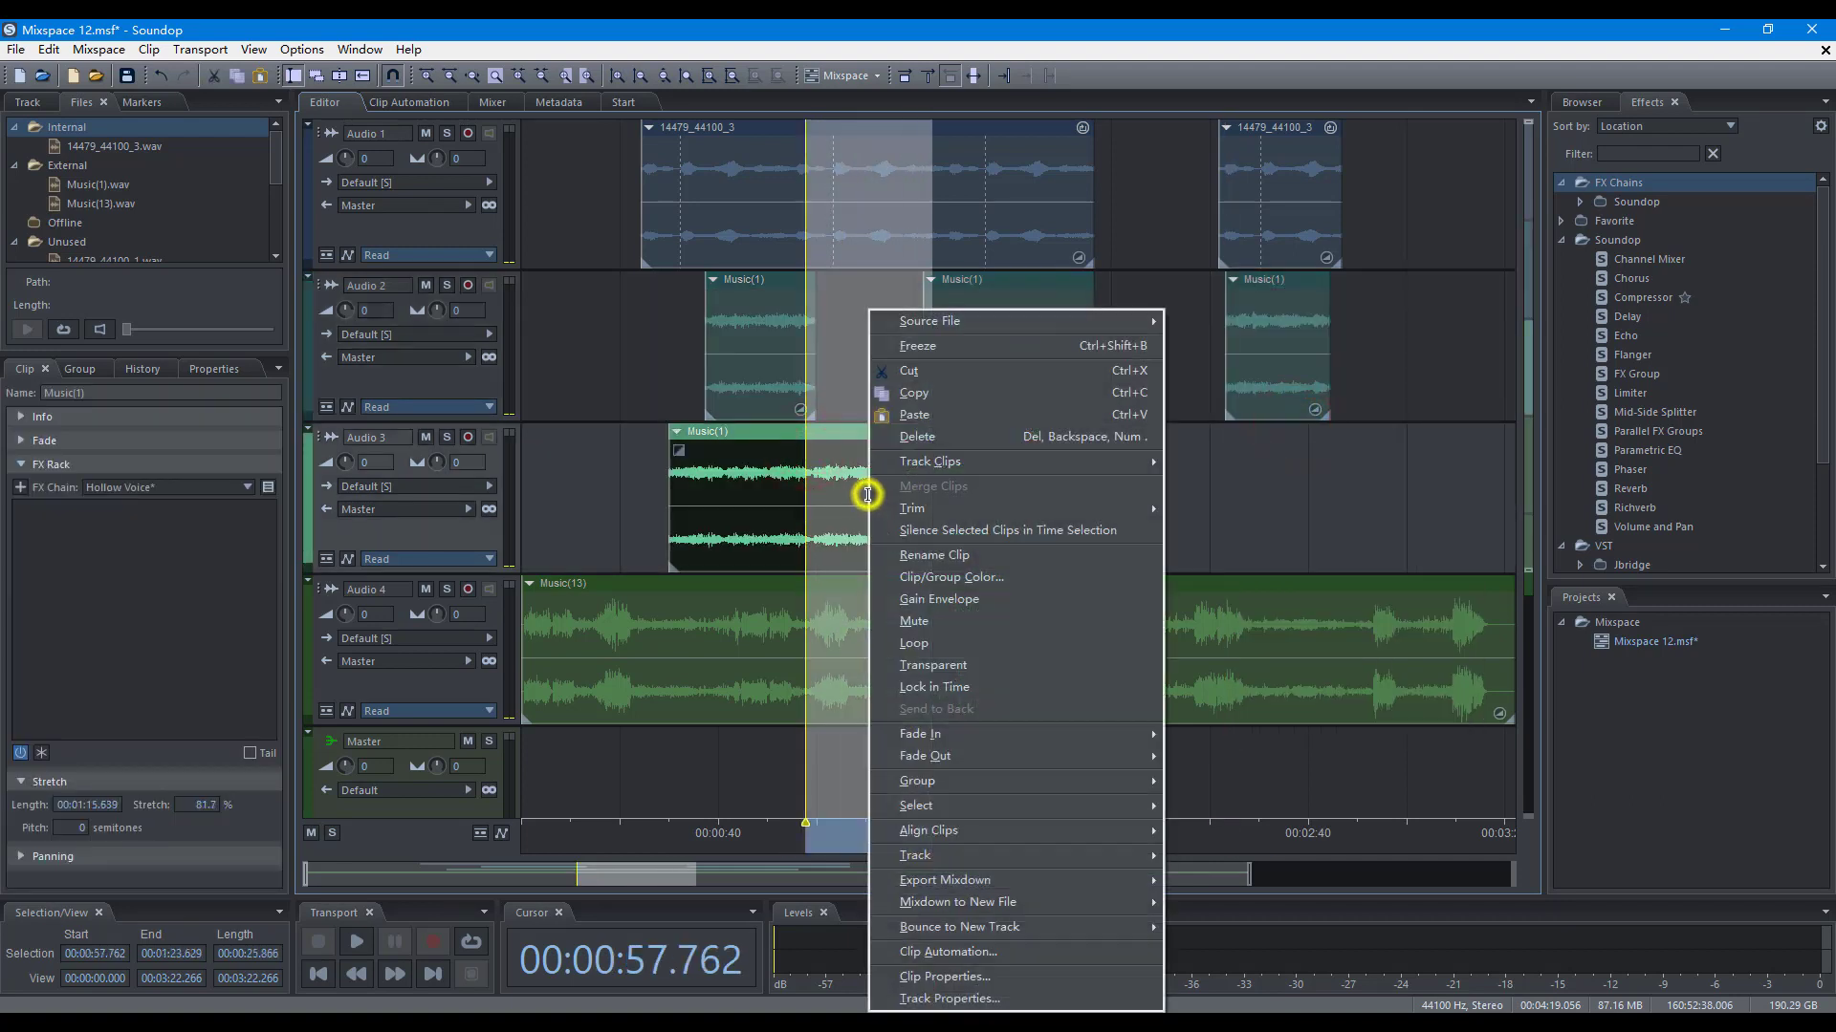
click(924, 438)
key(ctrl+z)
key(ctrl+z)
key(ctrl+z)
key(ctrl+z)
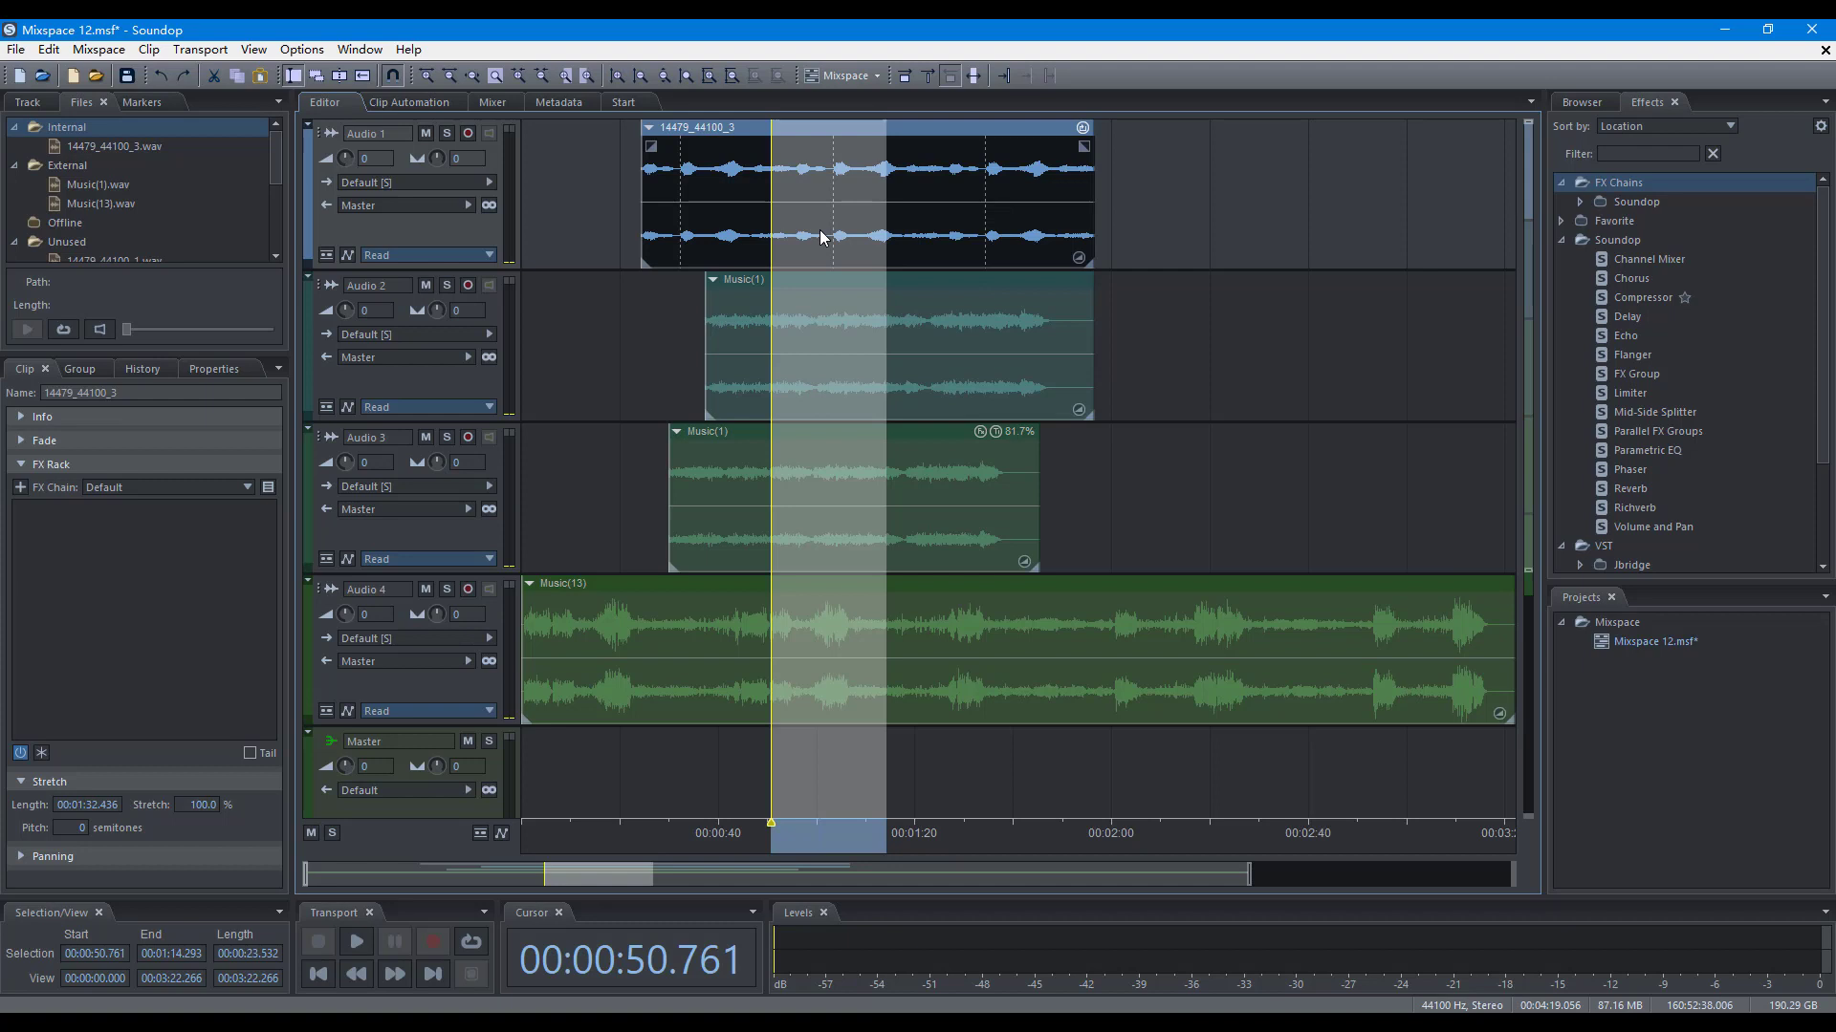
Copy the Audio 1 clip and paste it at 2:24 on Audio 1
right_click(821, 237)
click(941, 376)
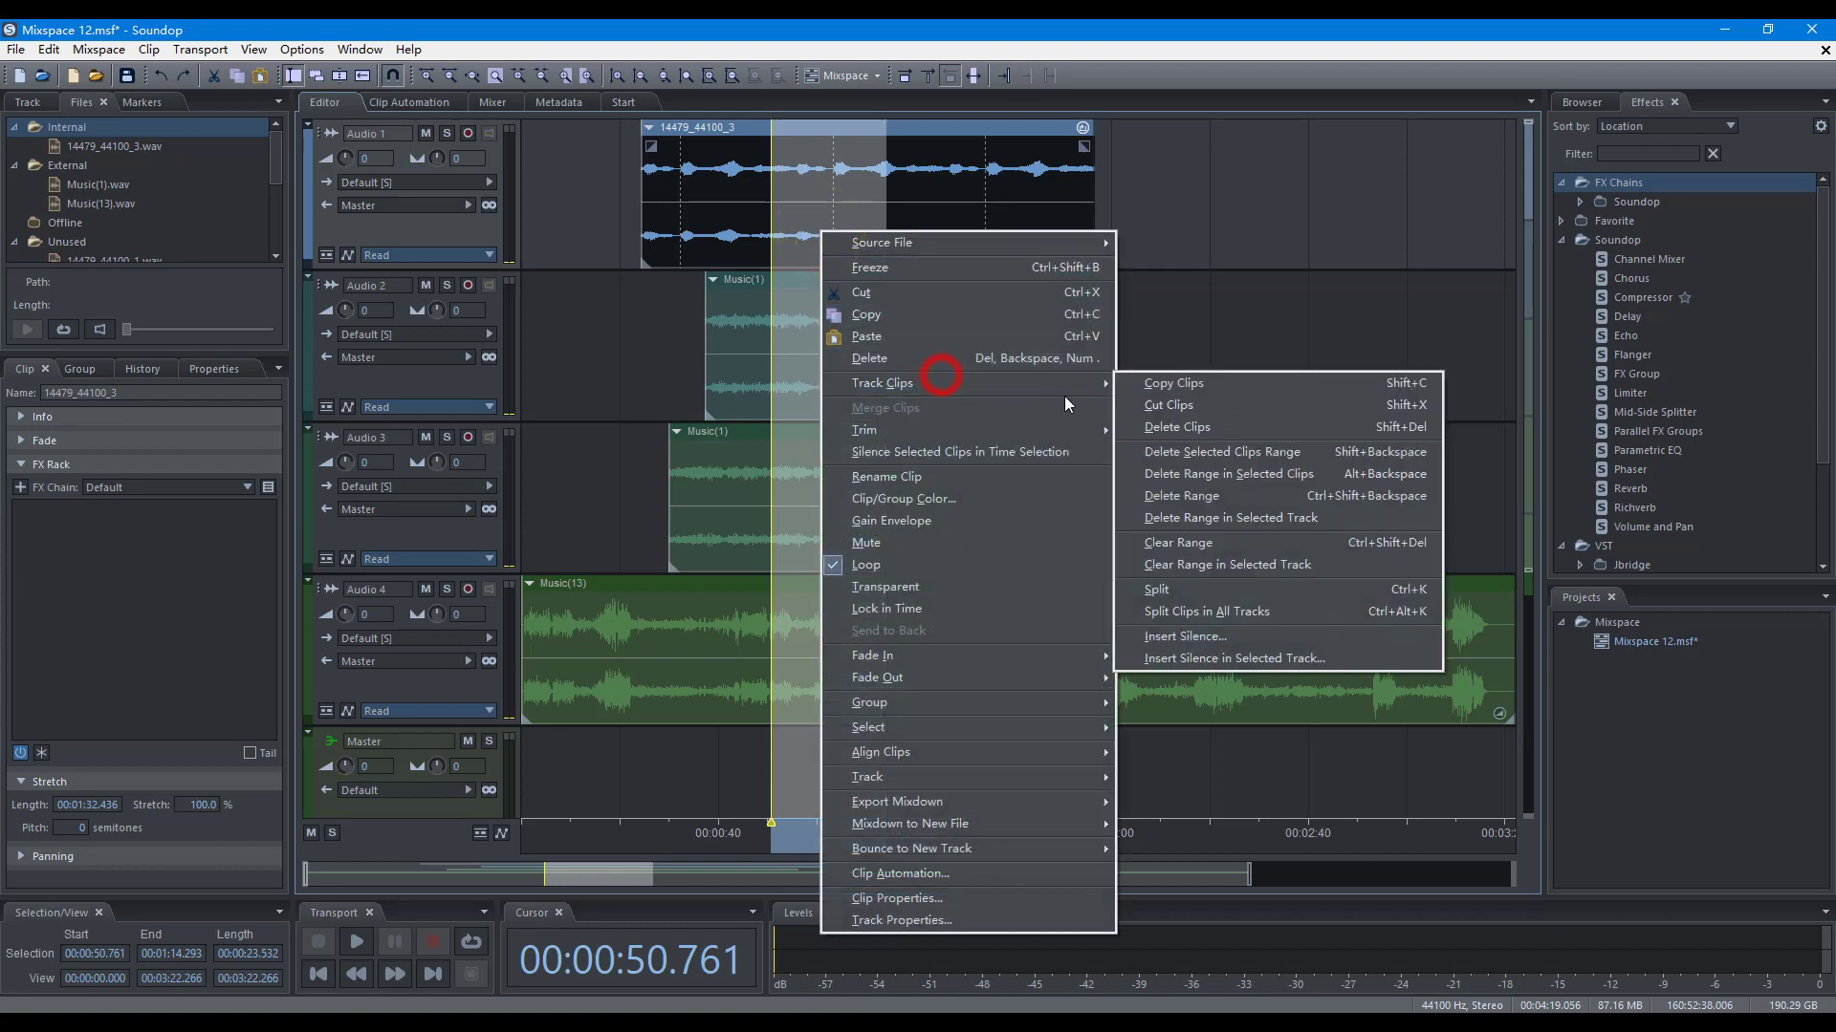
click(1151, 386)
click(1231, 192)
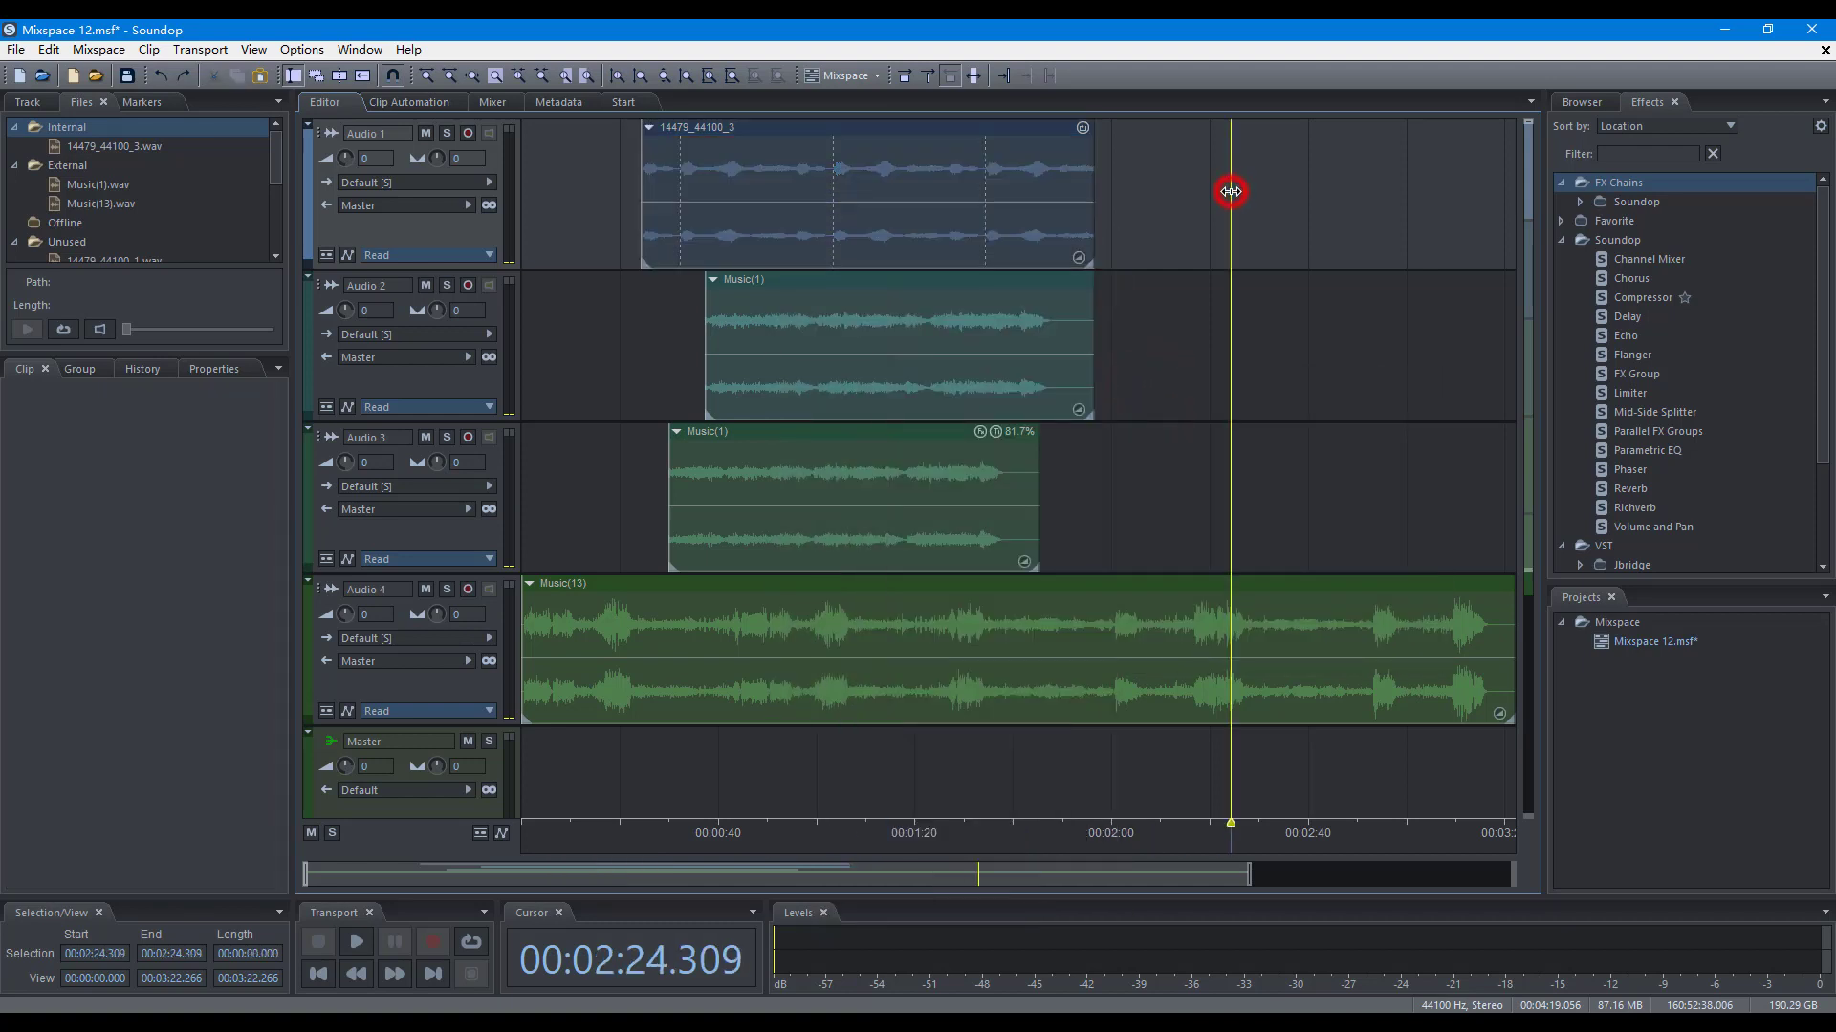
right_click(1231, 191)
click(1296, 240)
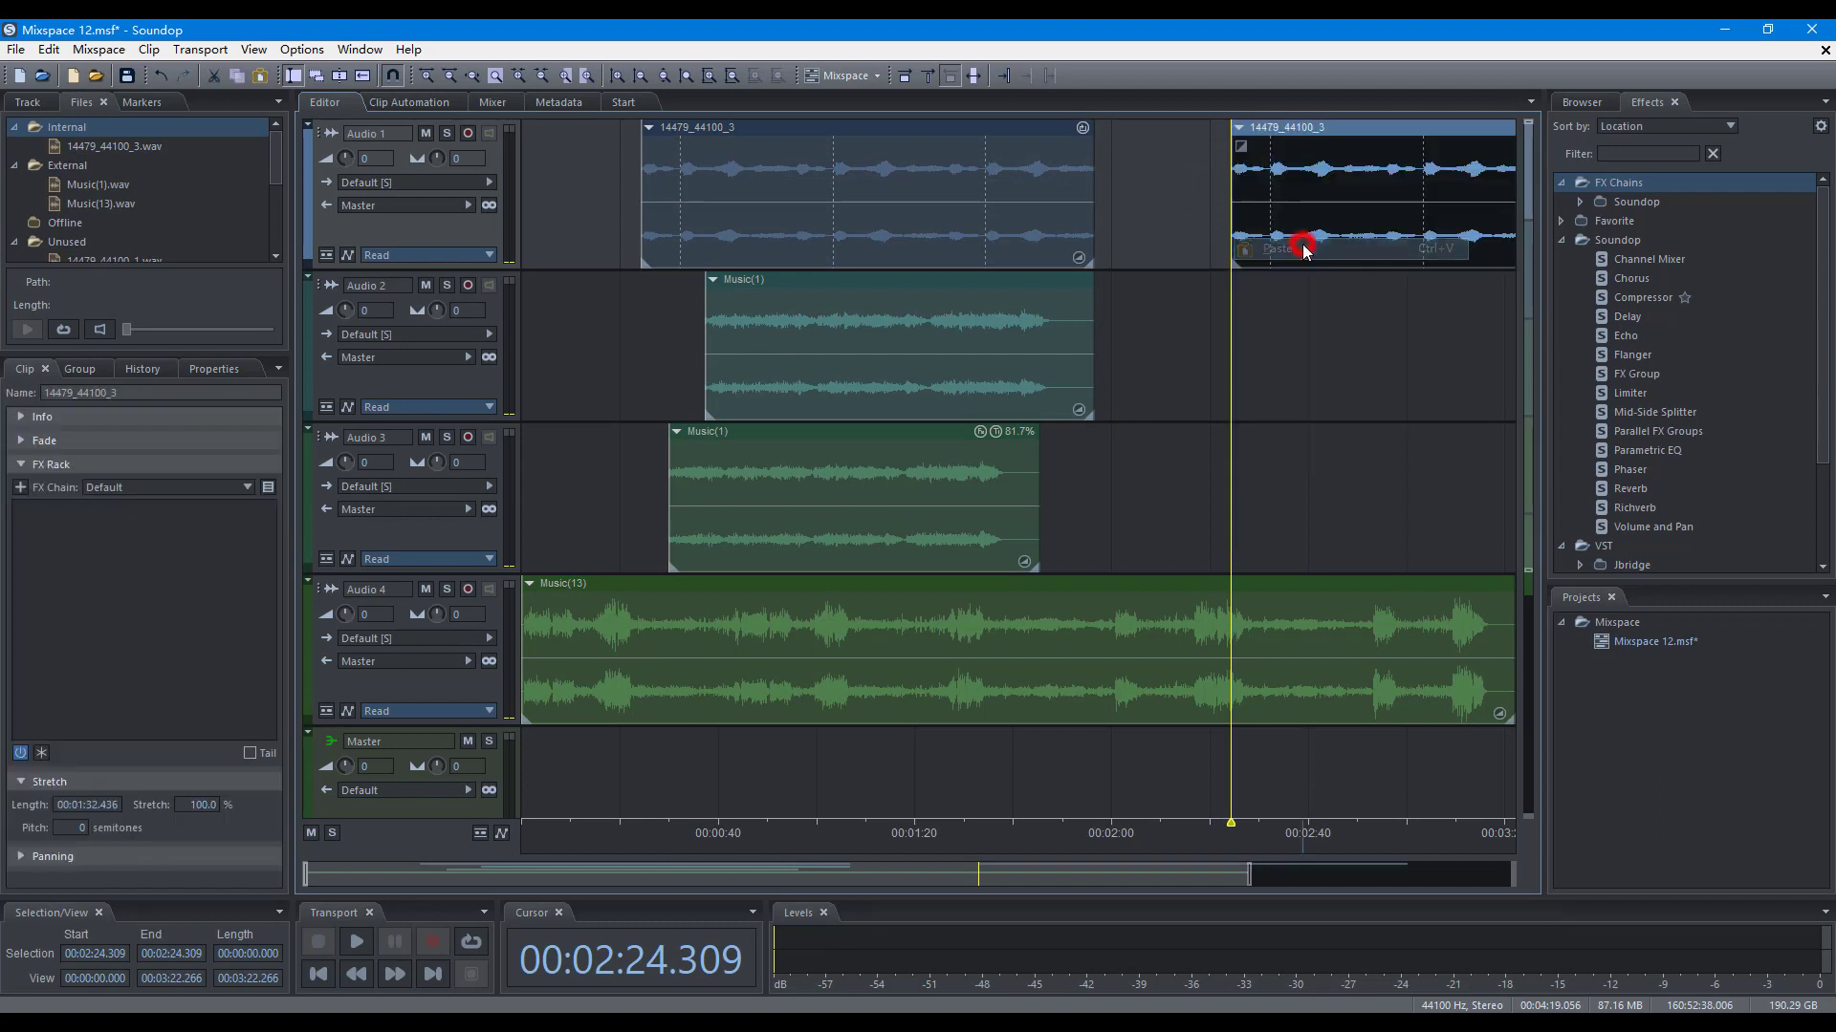
Cut the whole Music(1) clip from Audio 2 and paste it at 2:29 on Audio 2
click(808, 287)
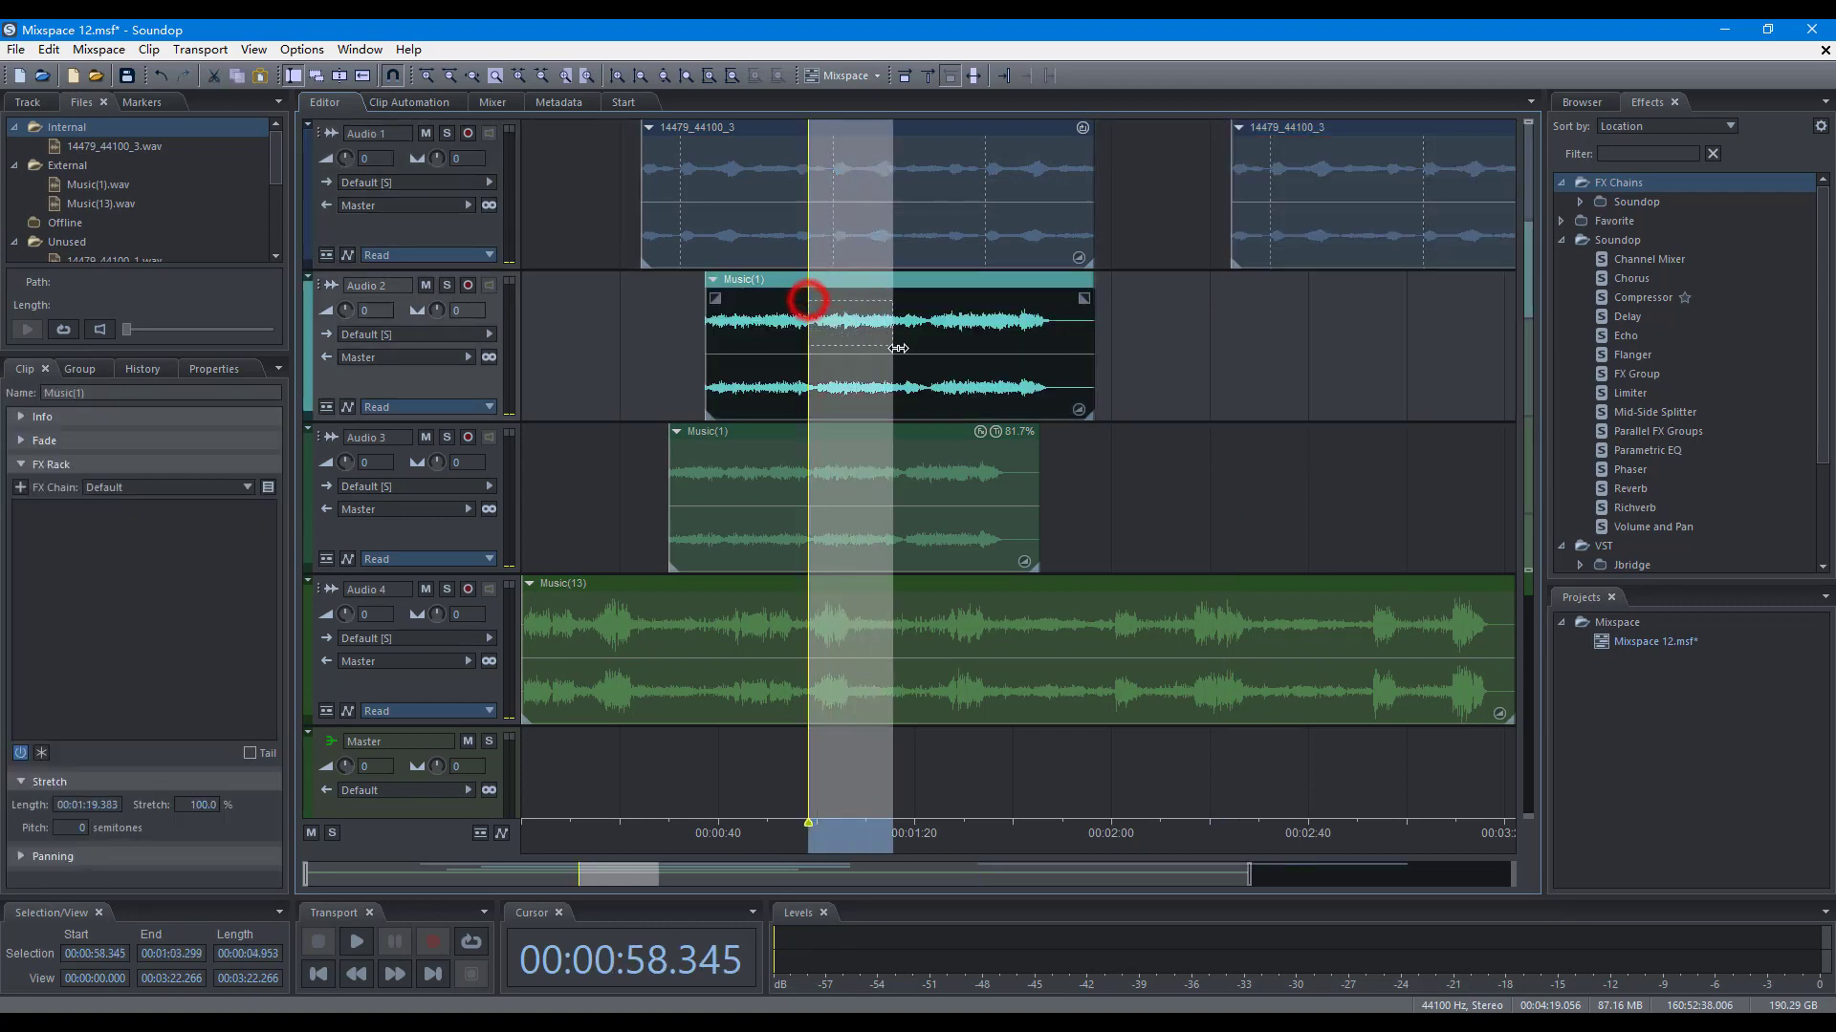
right_click(855, 285)
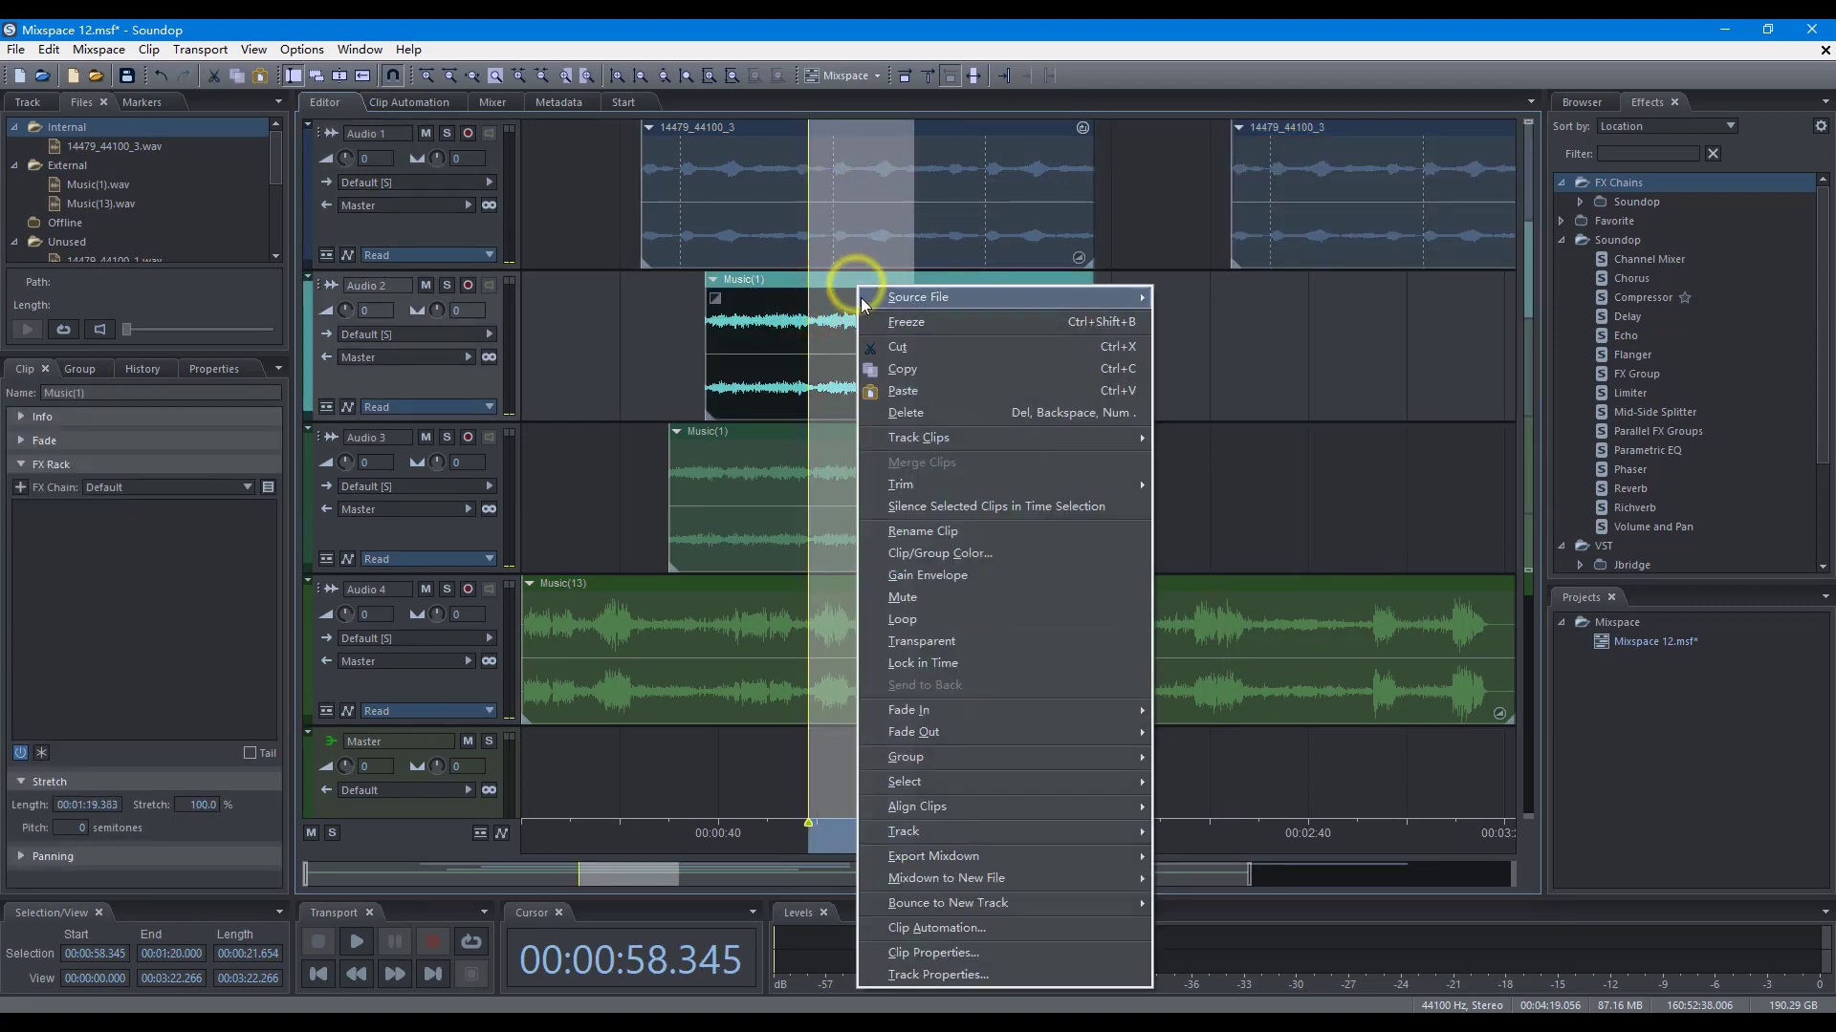
mouse_move(1019, 437)
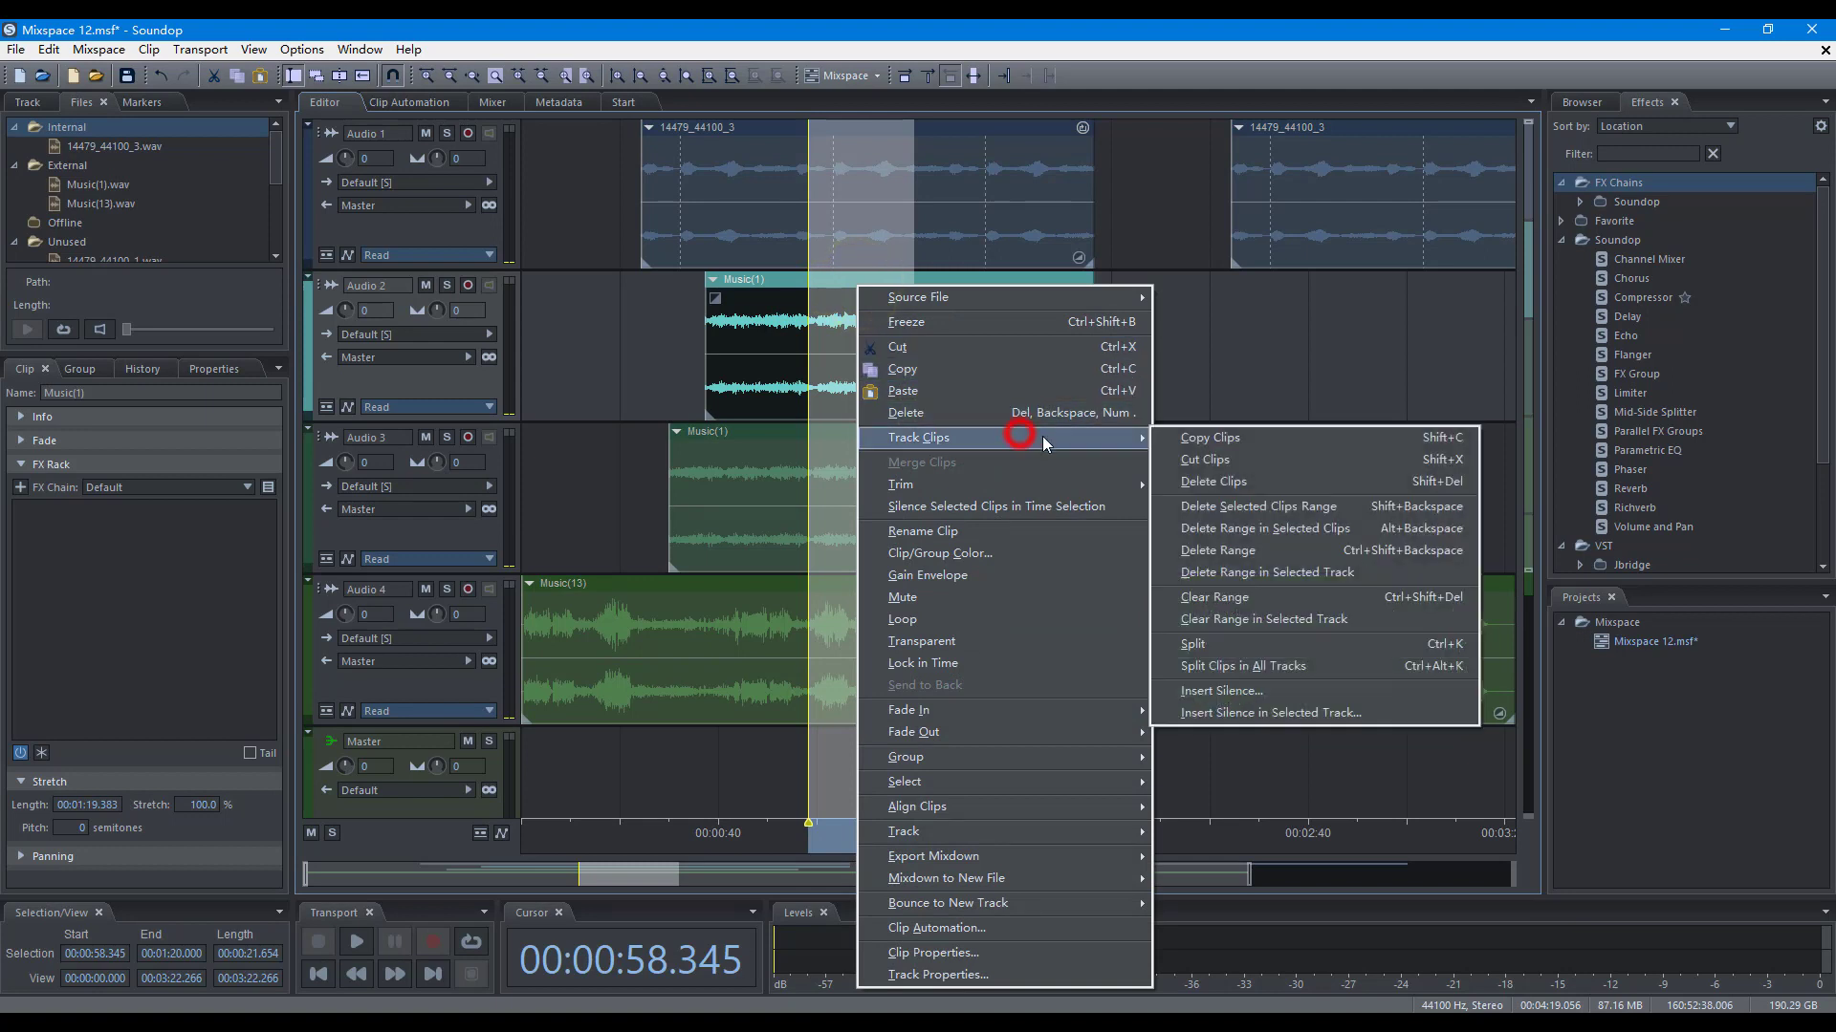
click(1209, 462)
click(1253, 361)
right_click(1253, 361)
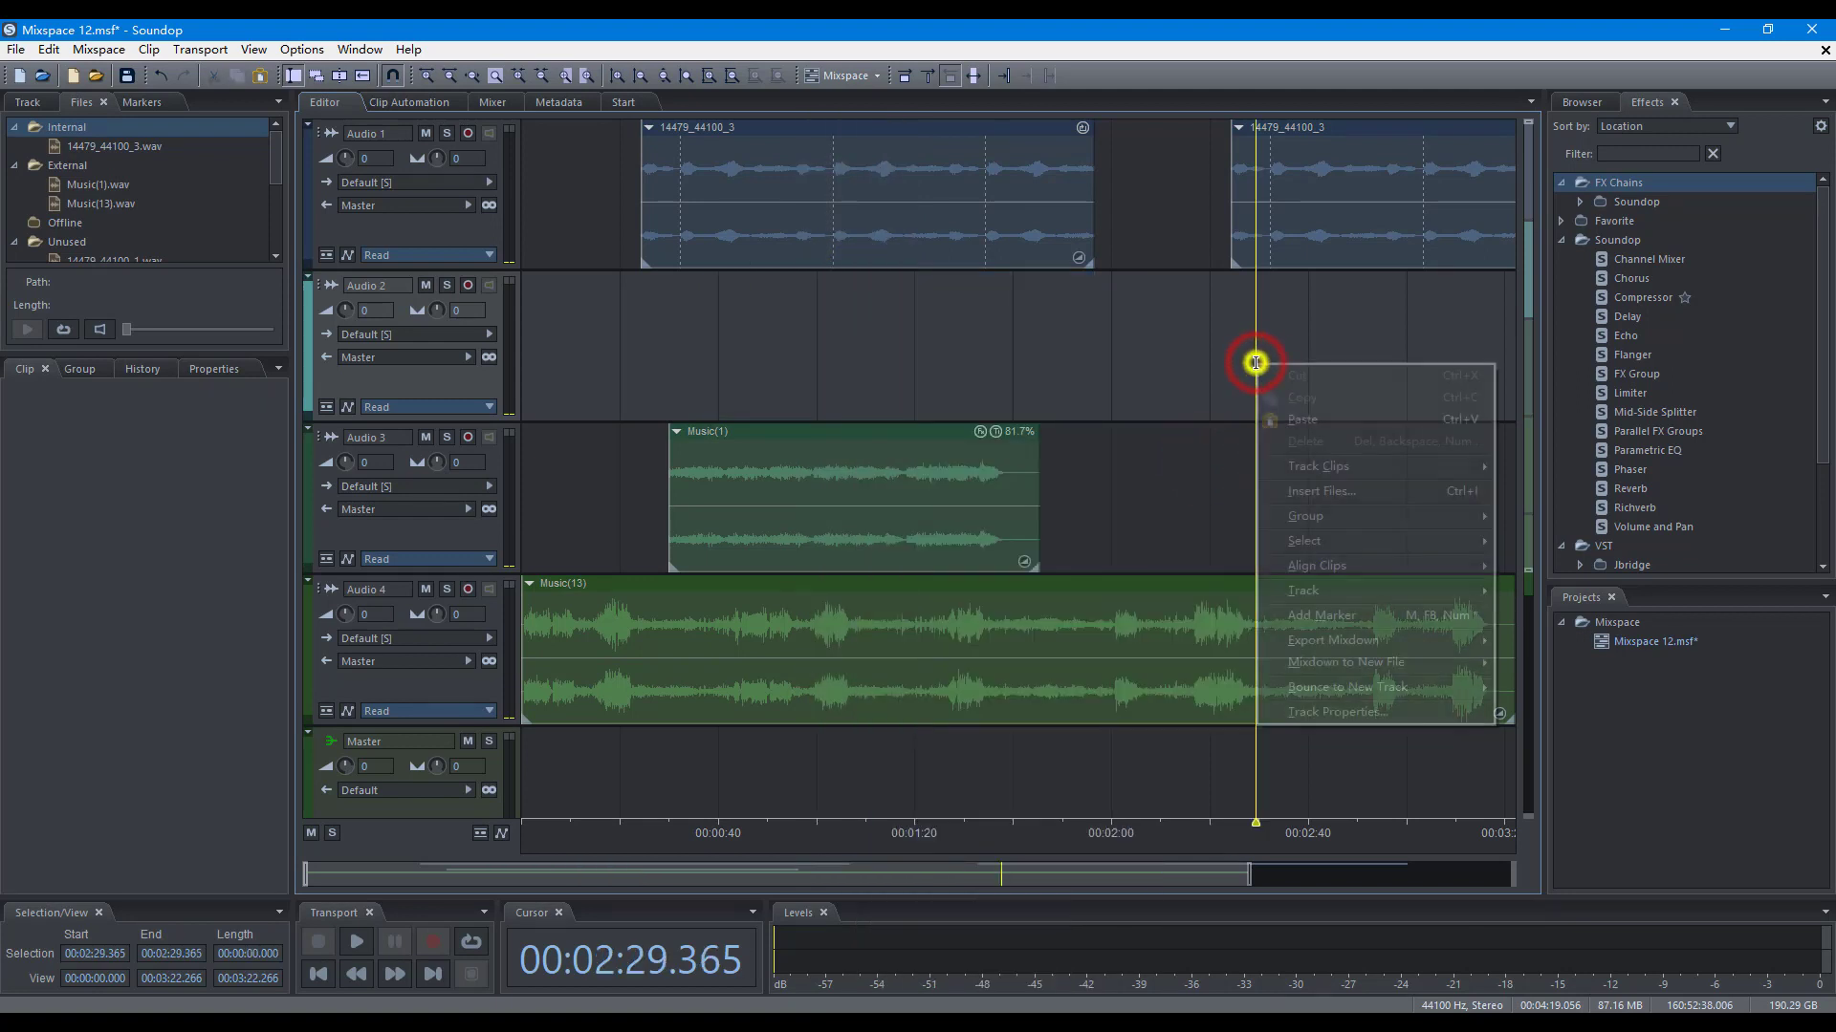
click(1320, 418)
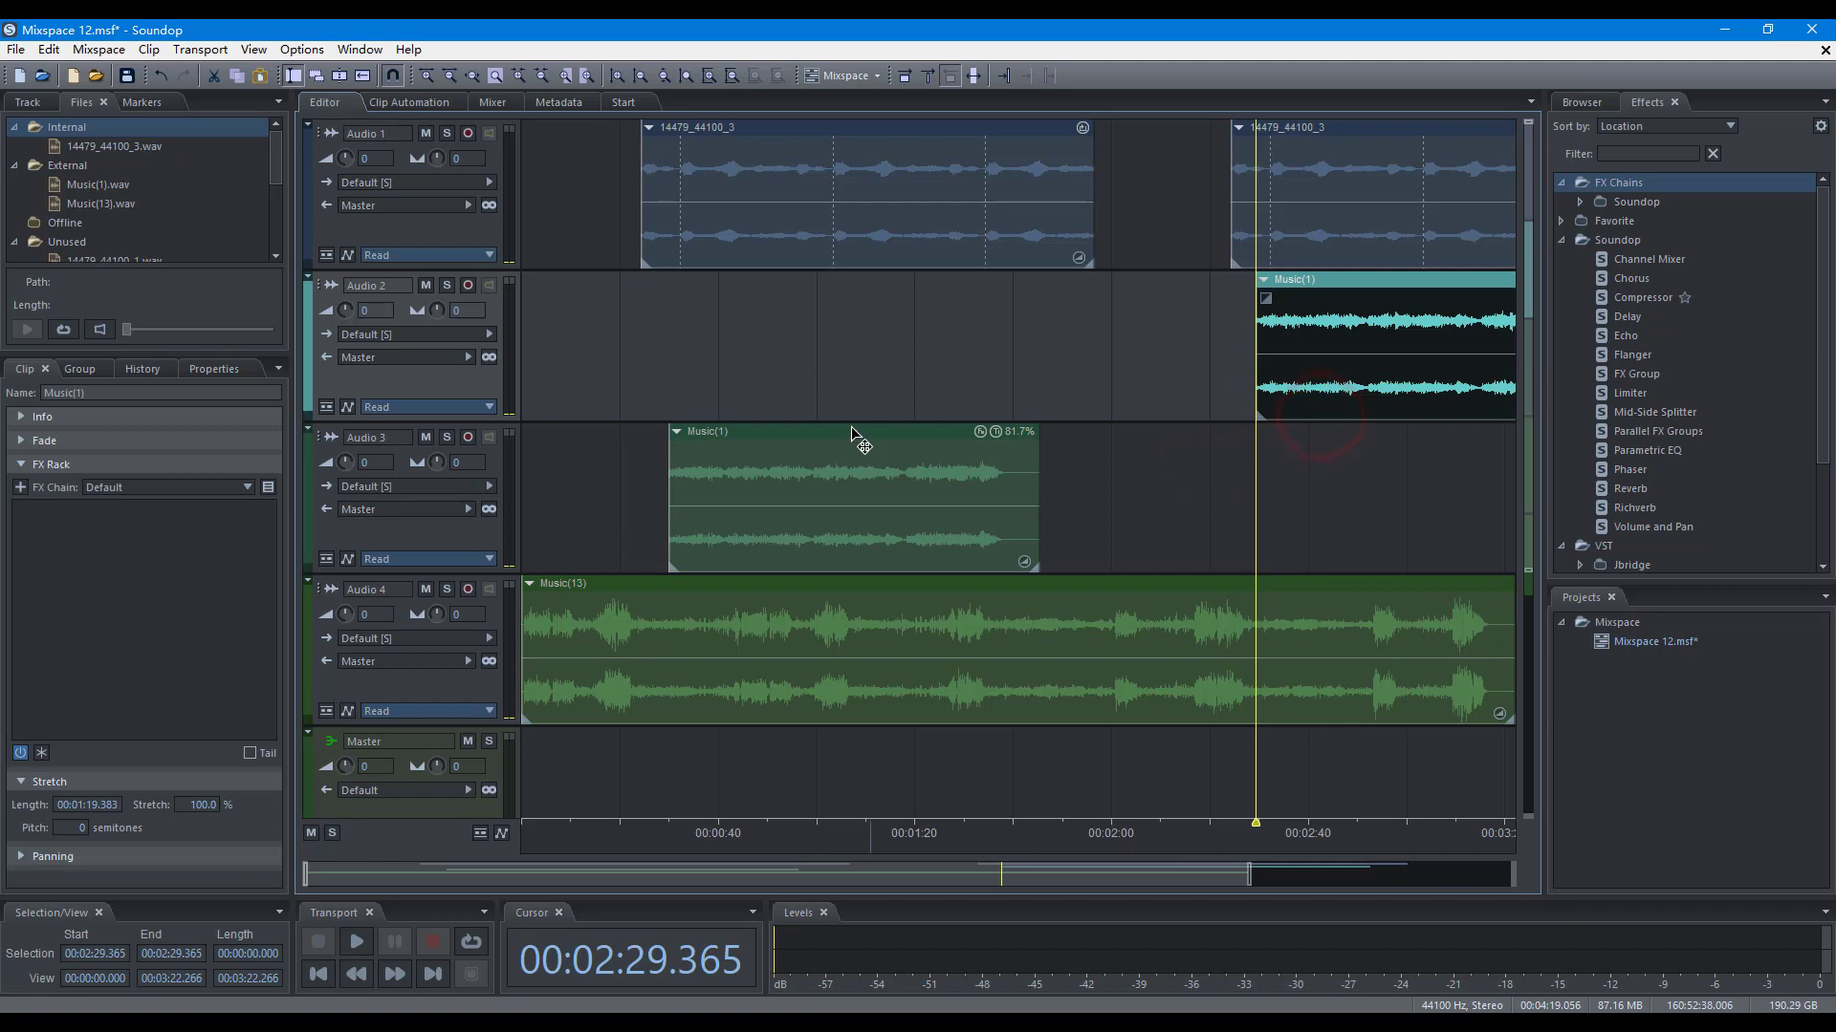
Delete Audio 3's Music(1) clip entirely, then select 0:53.7–1:15.3 on Audio 2's Music(1)
drag(778, 382, 903, 381)
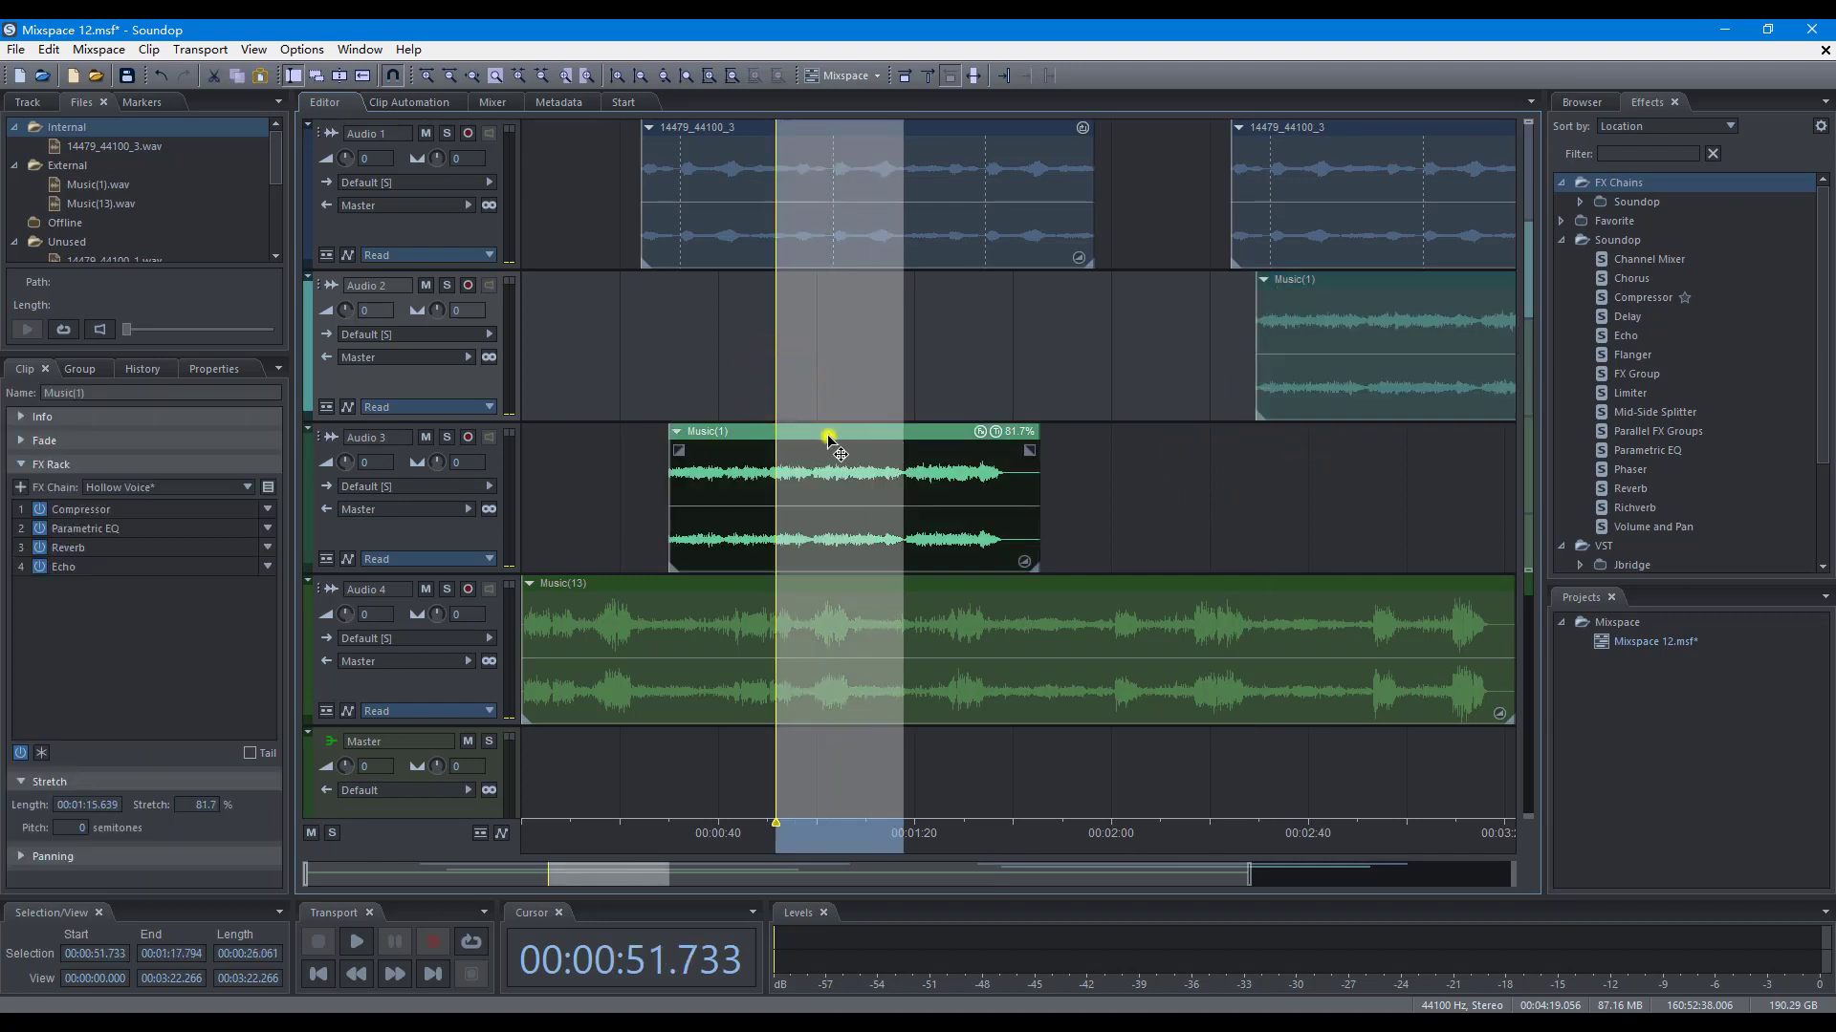
right_click(828, 434)
mouse_move(942, 470)
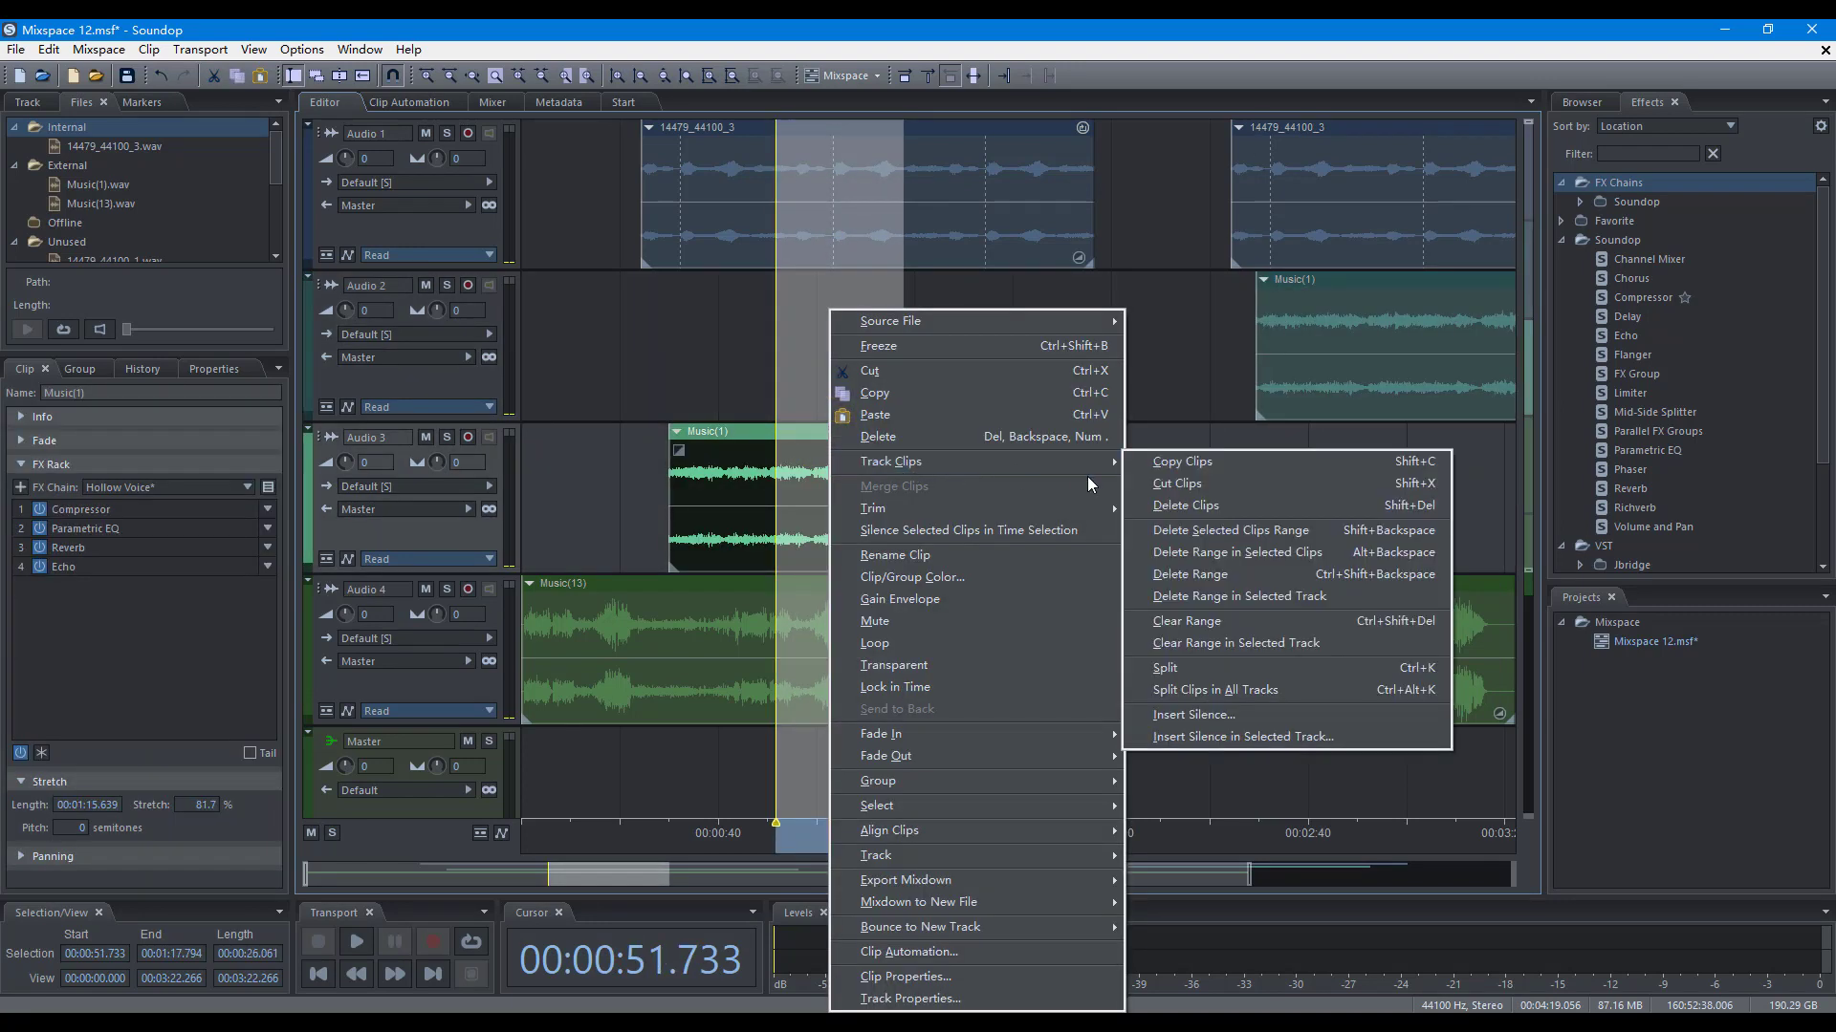
click(1195, 501)
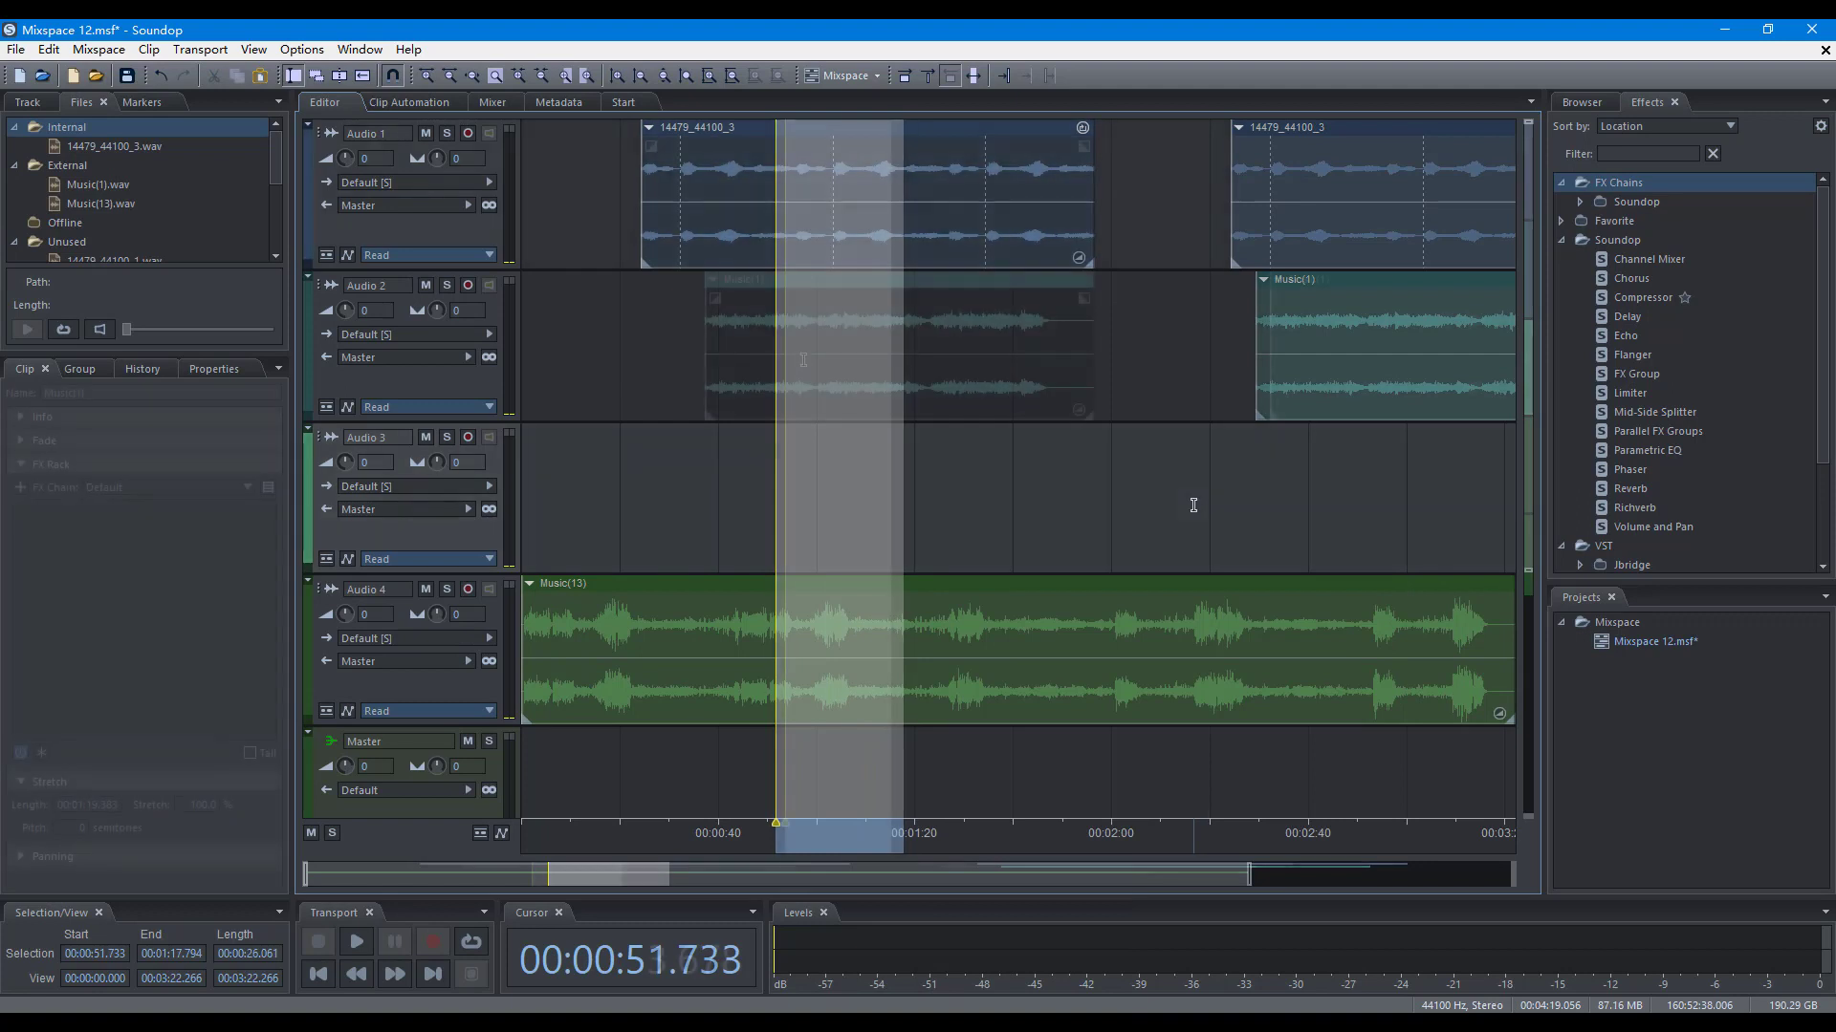
drag(785, 349, 891, 349)
right_click(817, 348)
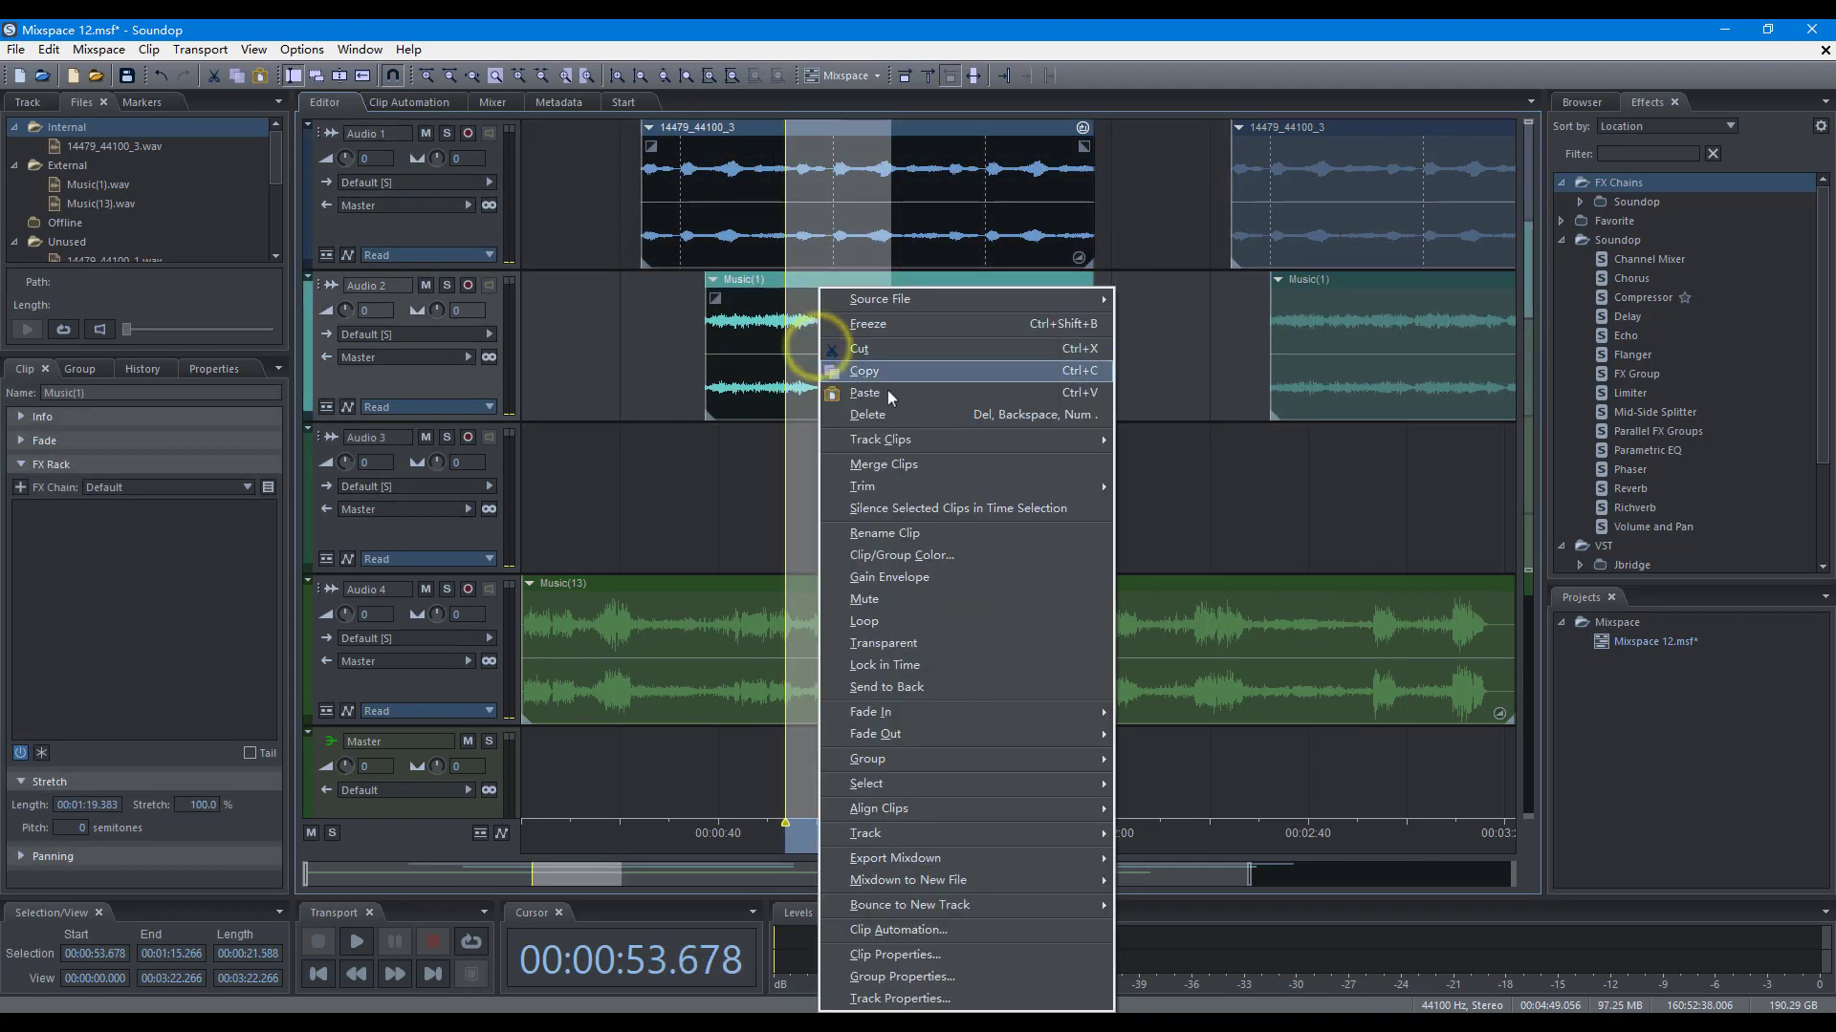
Ripple-delete the range from the selected clips, then ripple-delete 0:58–1:13 inside Music(13)
mouse_move(966, 439)
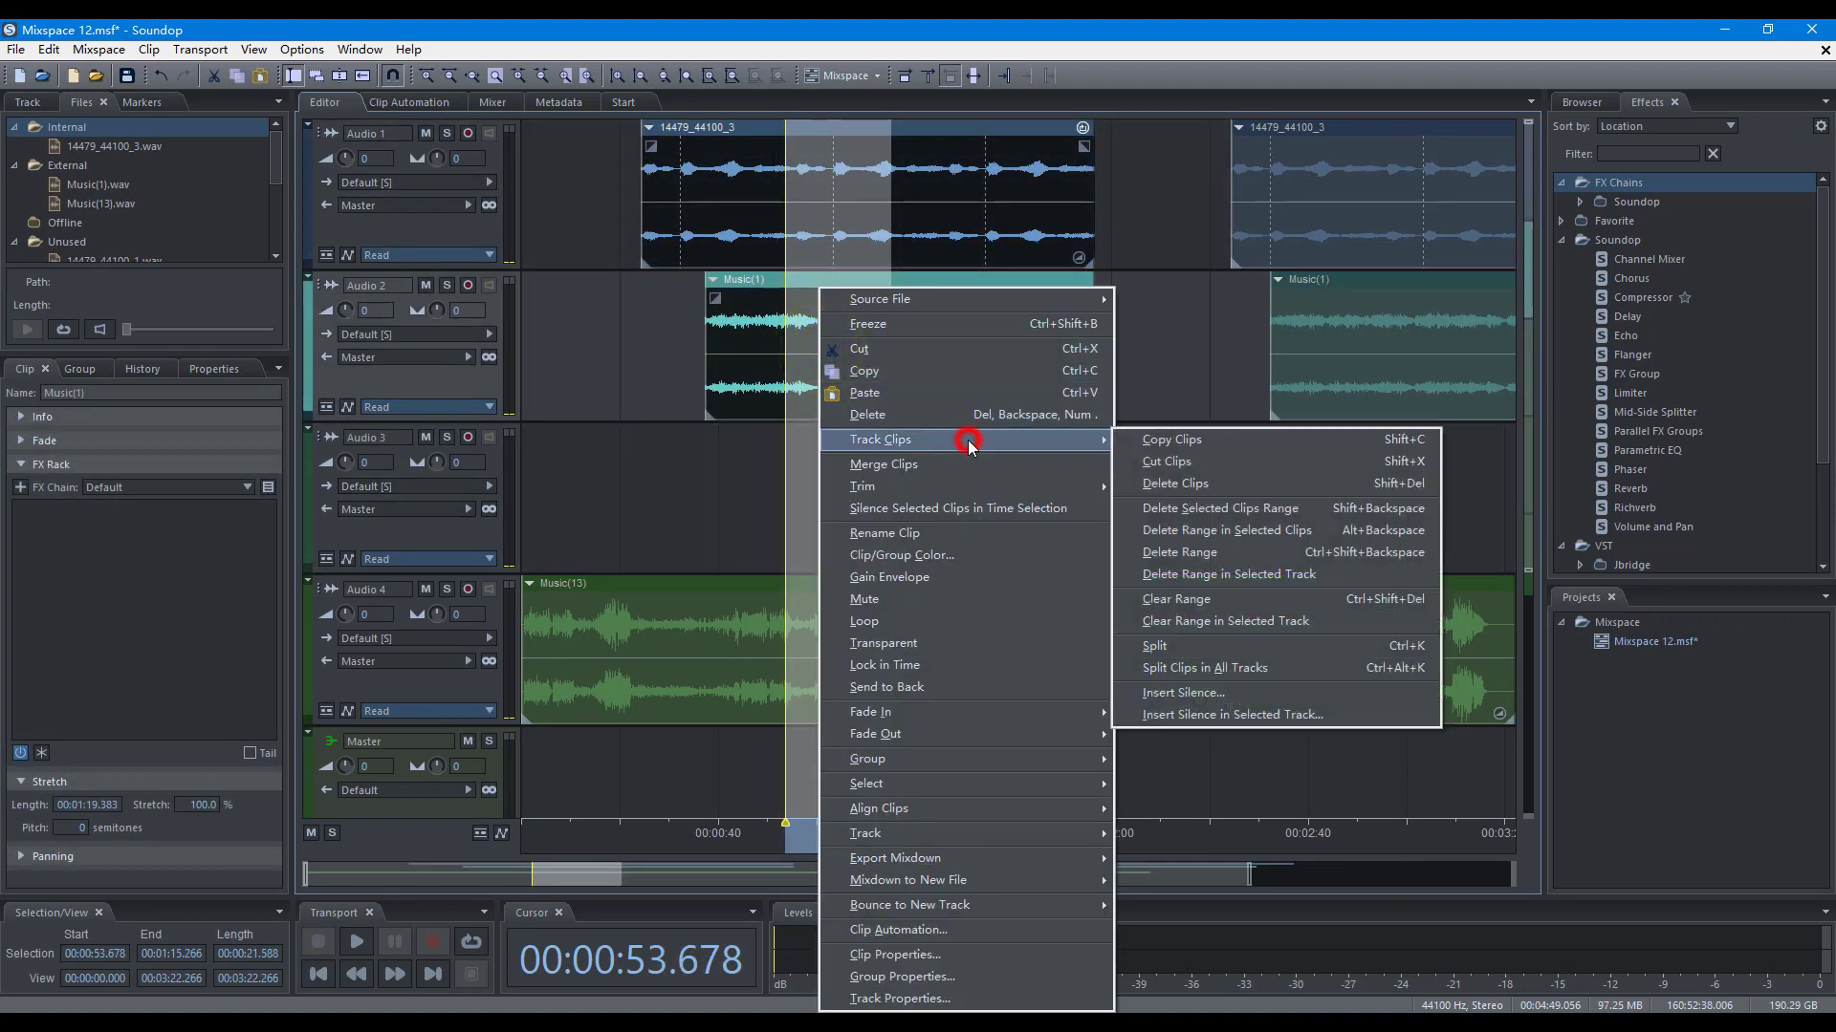
click(1224, 510)
drag(806, 543, 962, 677)
right_click(899, 593)
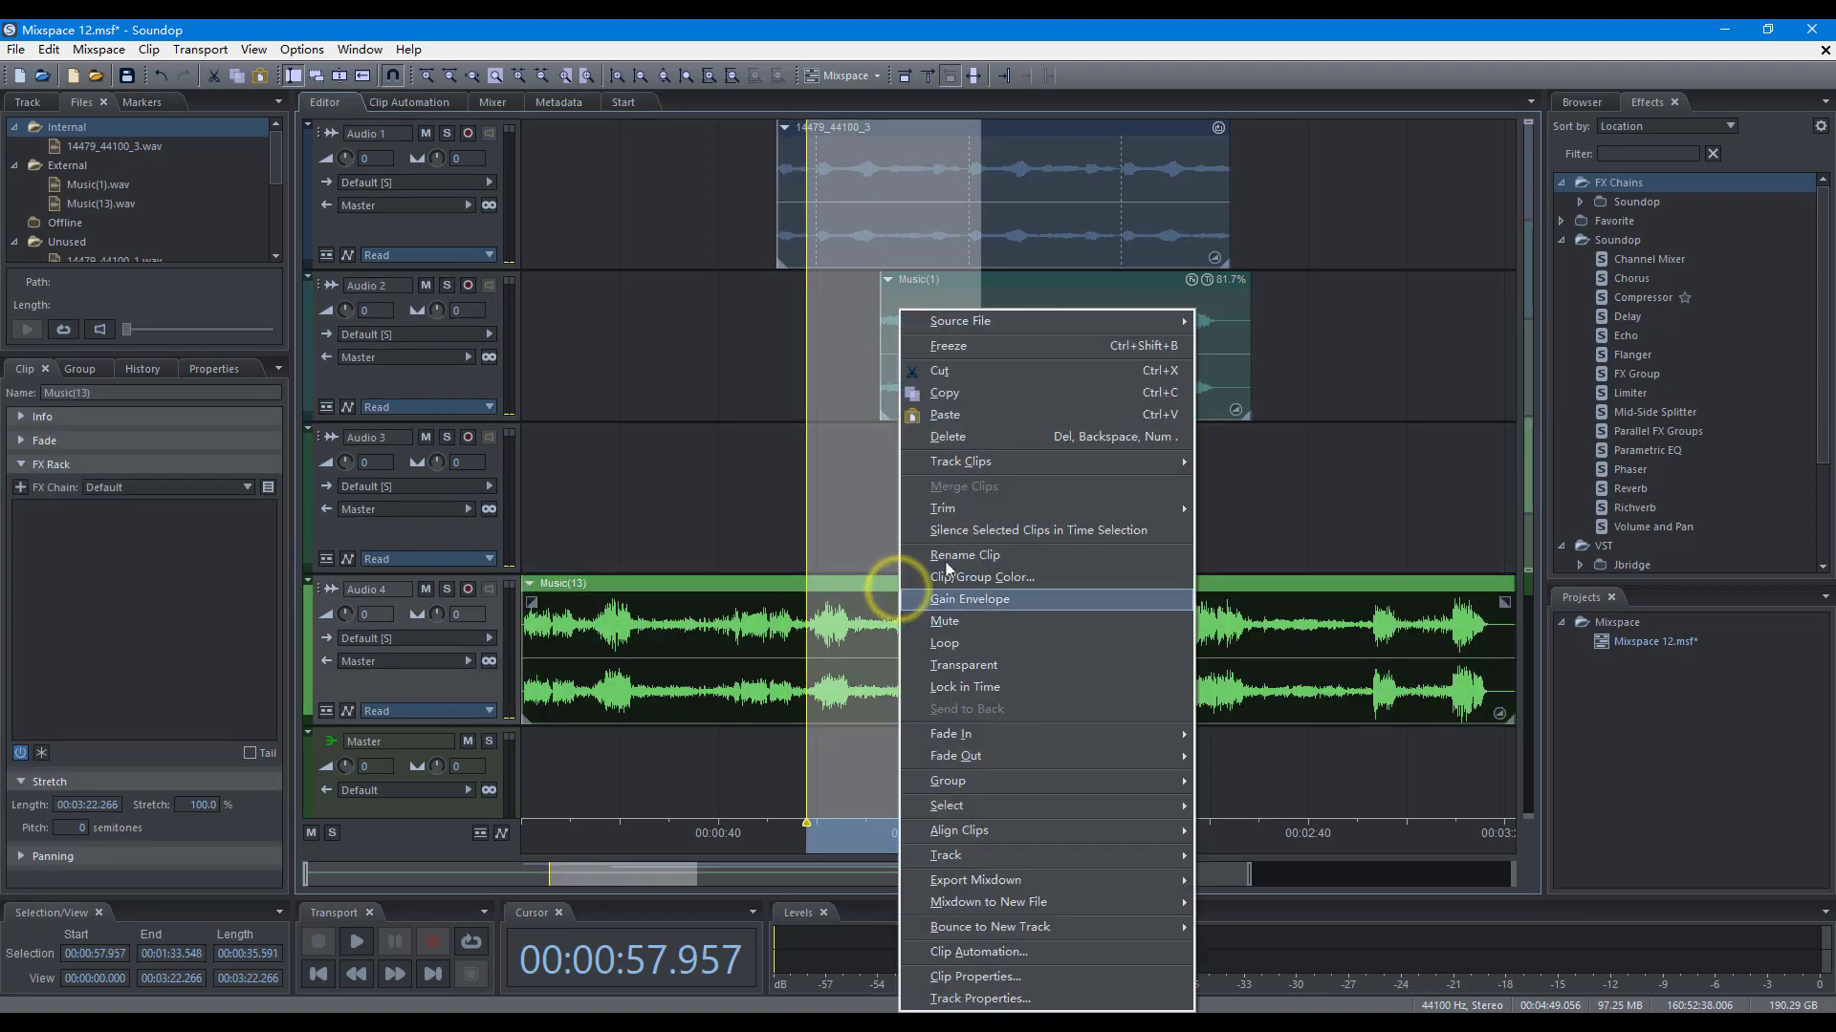
click(1114, 466)
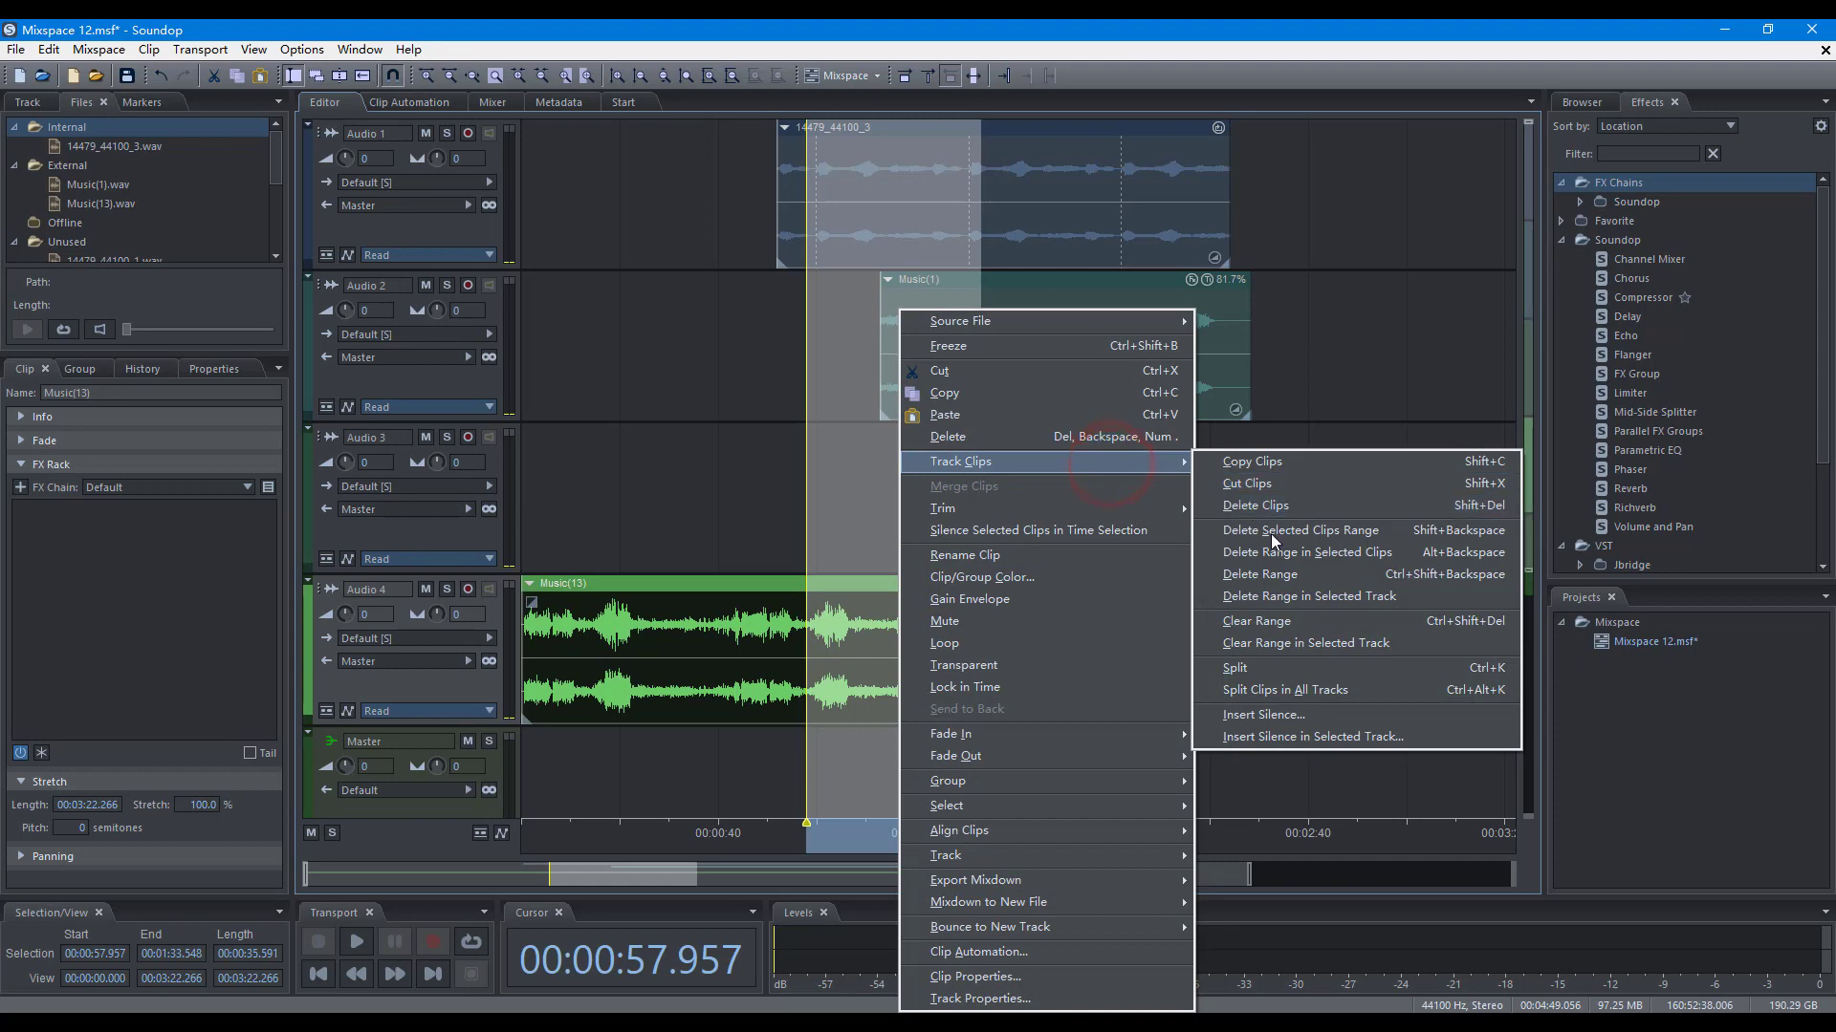
click(1317, 553)
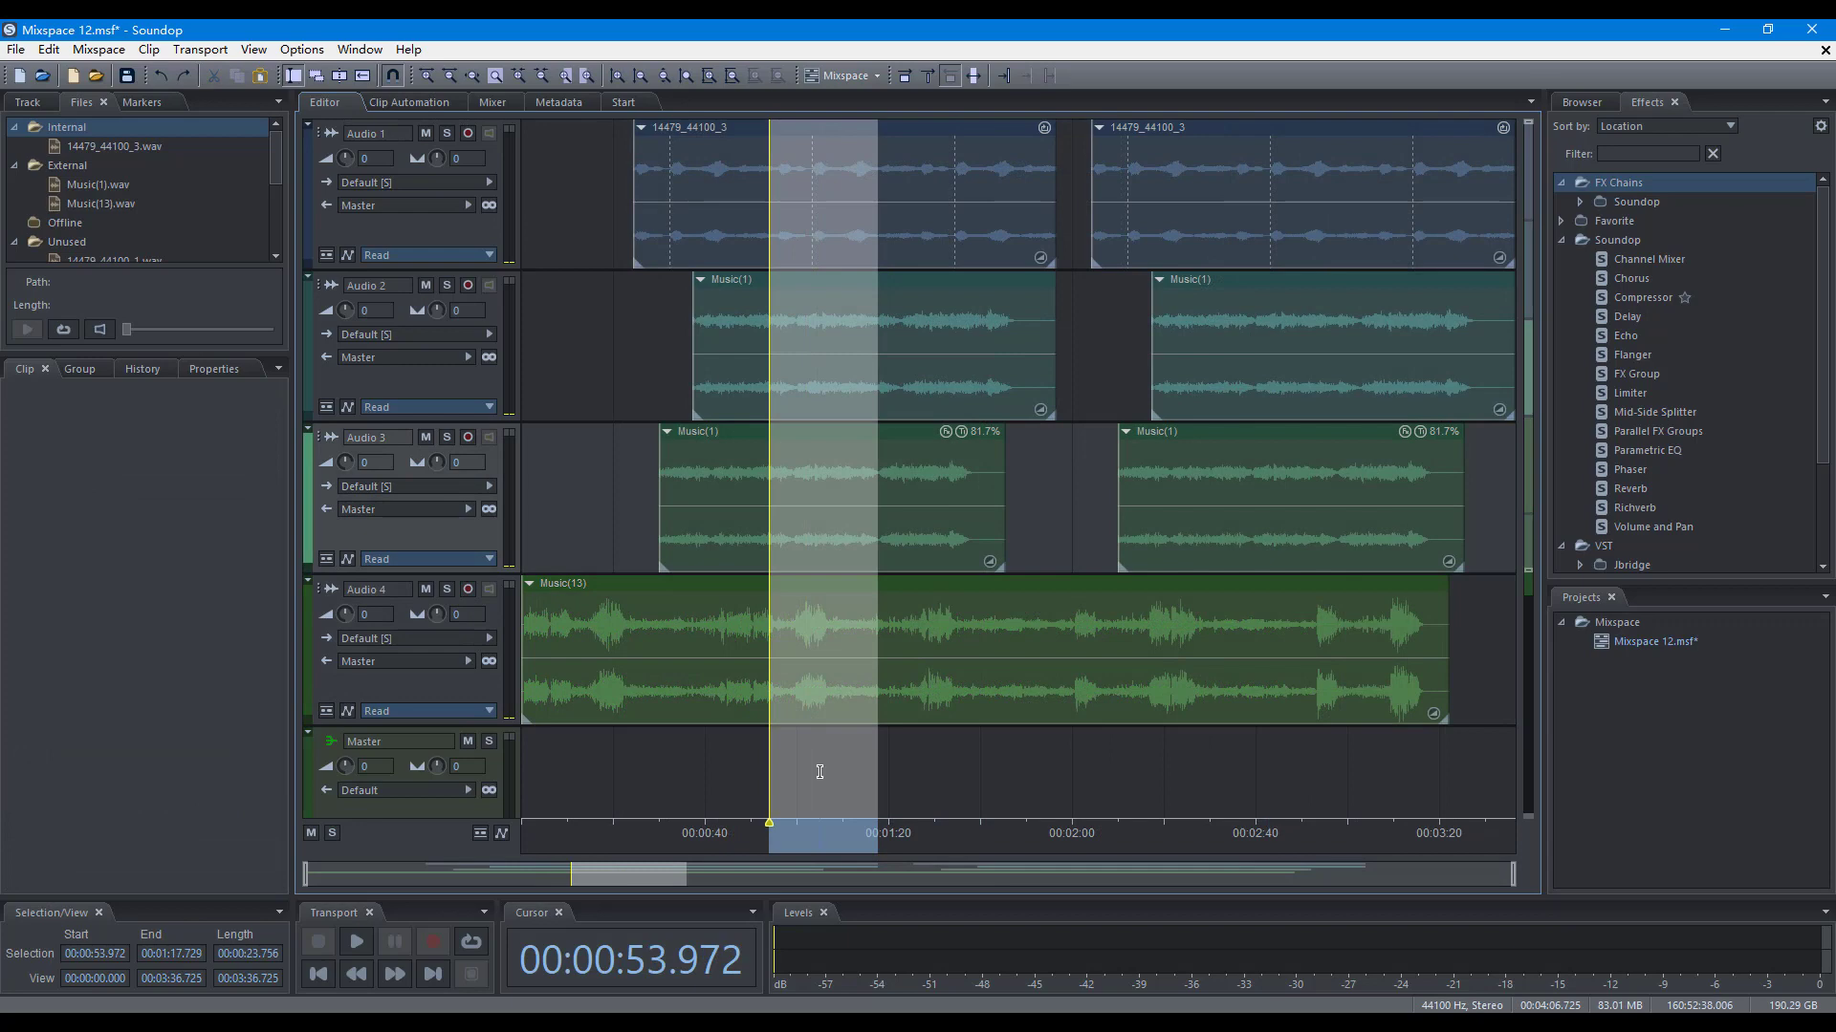
Delete the selected range from all tracks, then delete about 0:47.7–1:06.9 from Audio 4 only
right_click(819, 772)
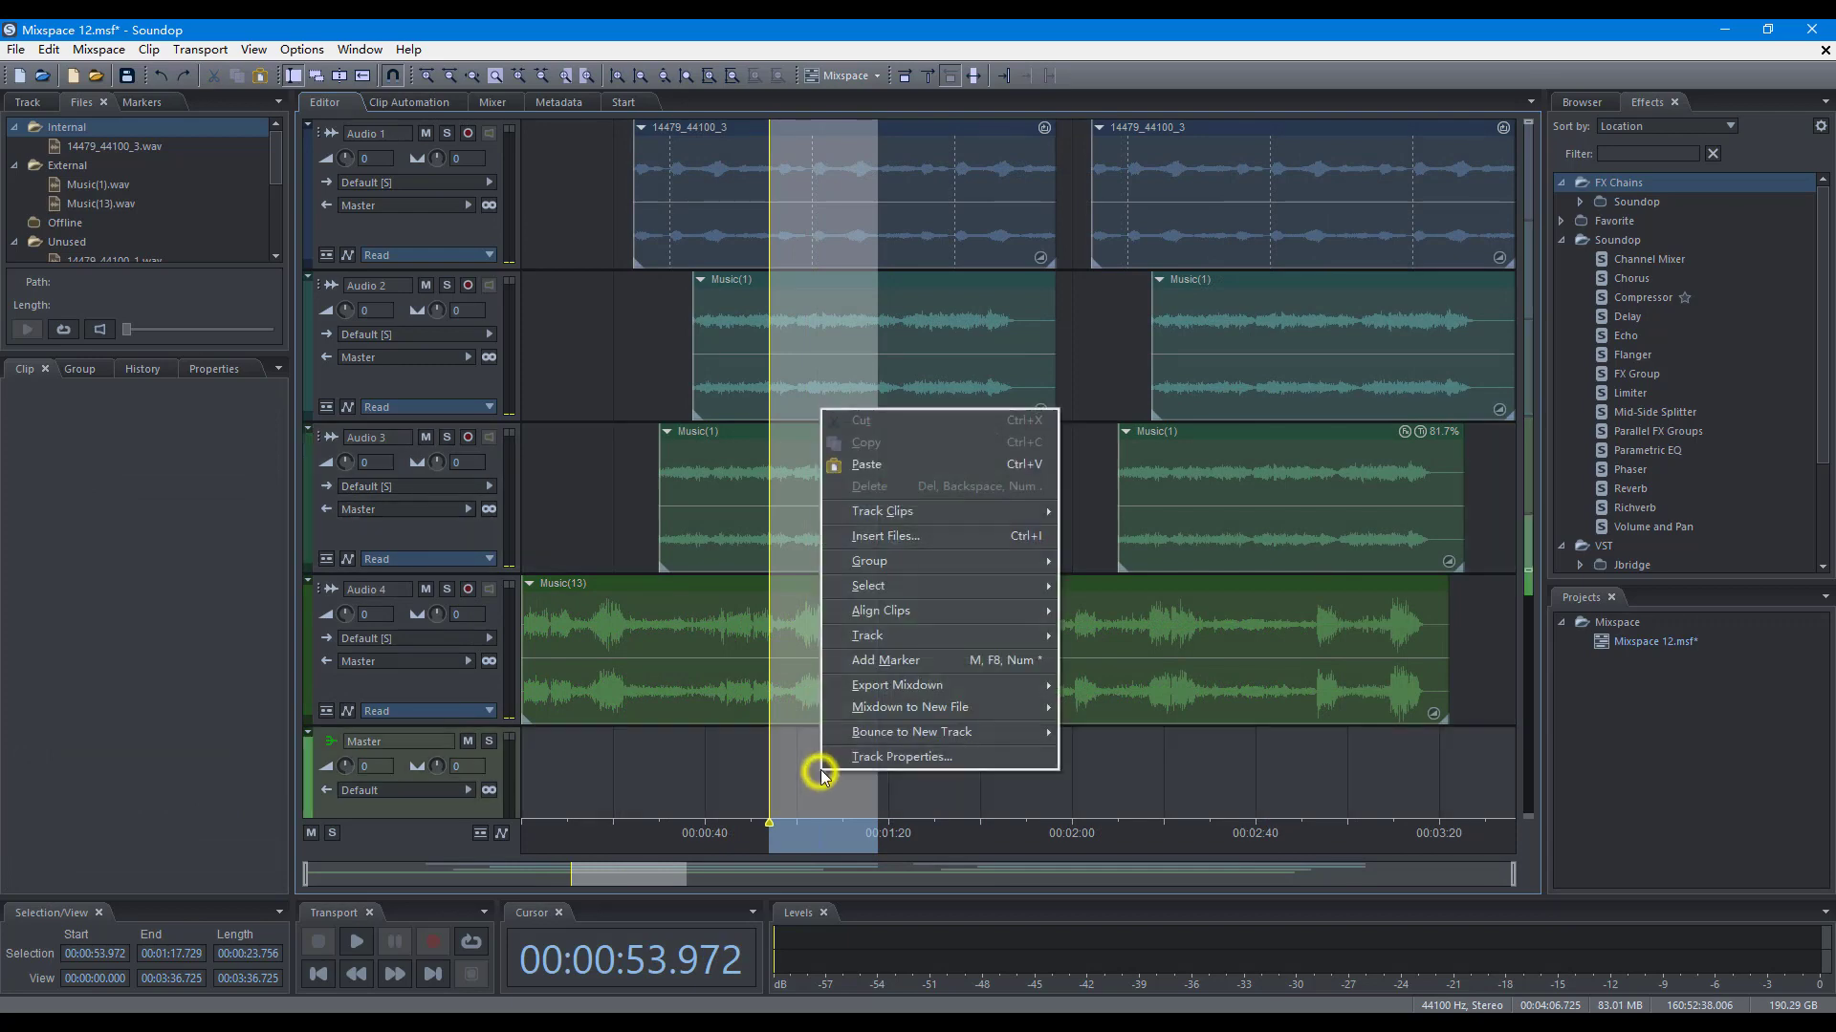
click(907, 524)
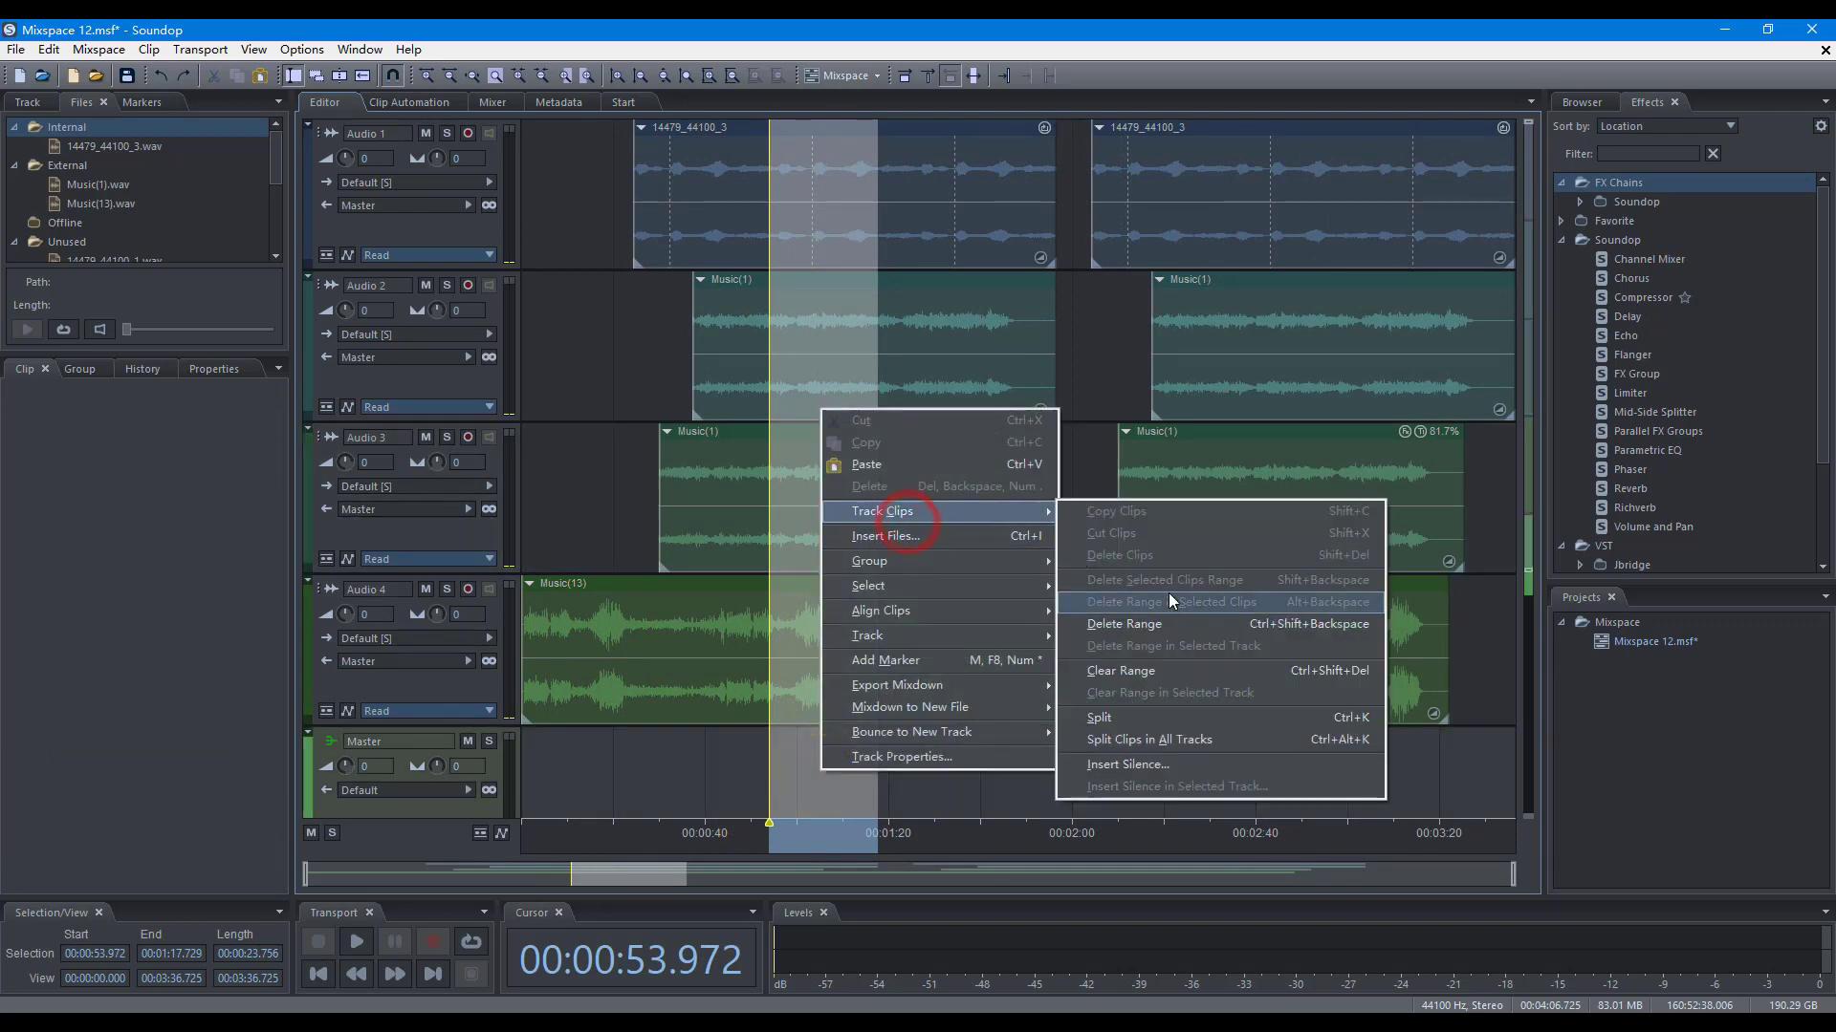
click(1176, 623)
drag(742, 624, 828, 631)
right_click(794, 646)
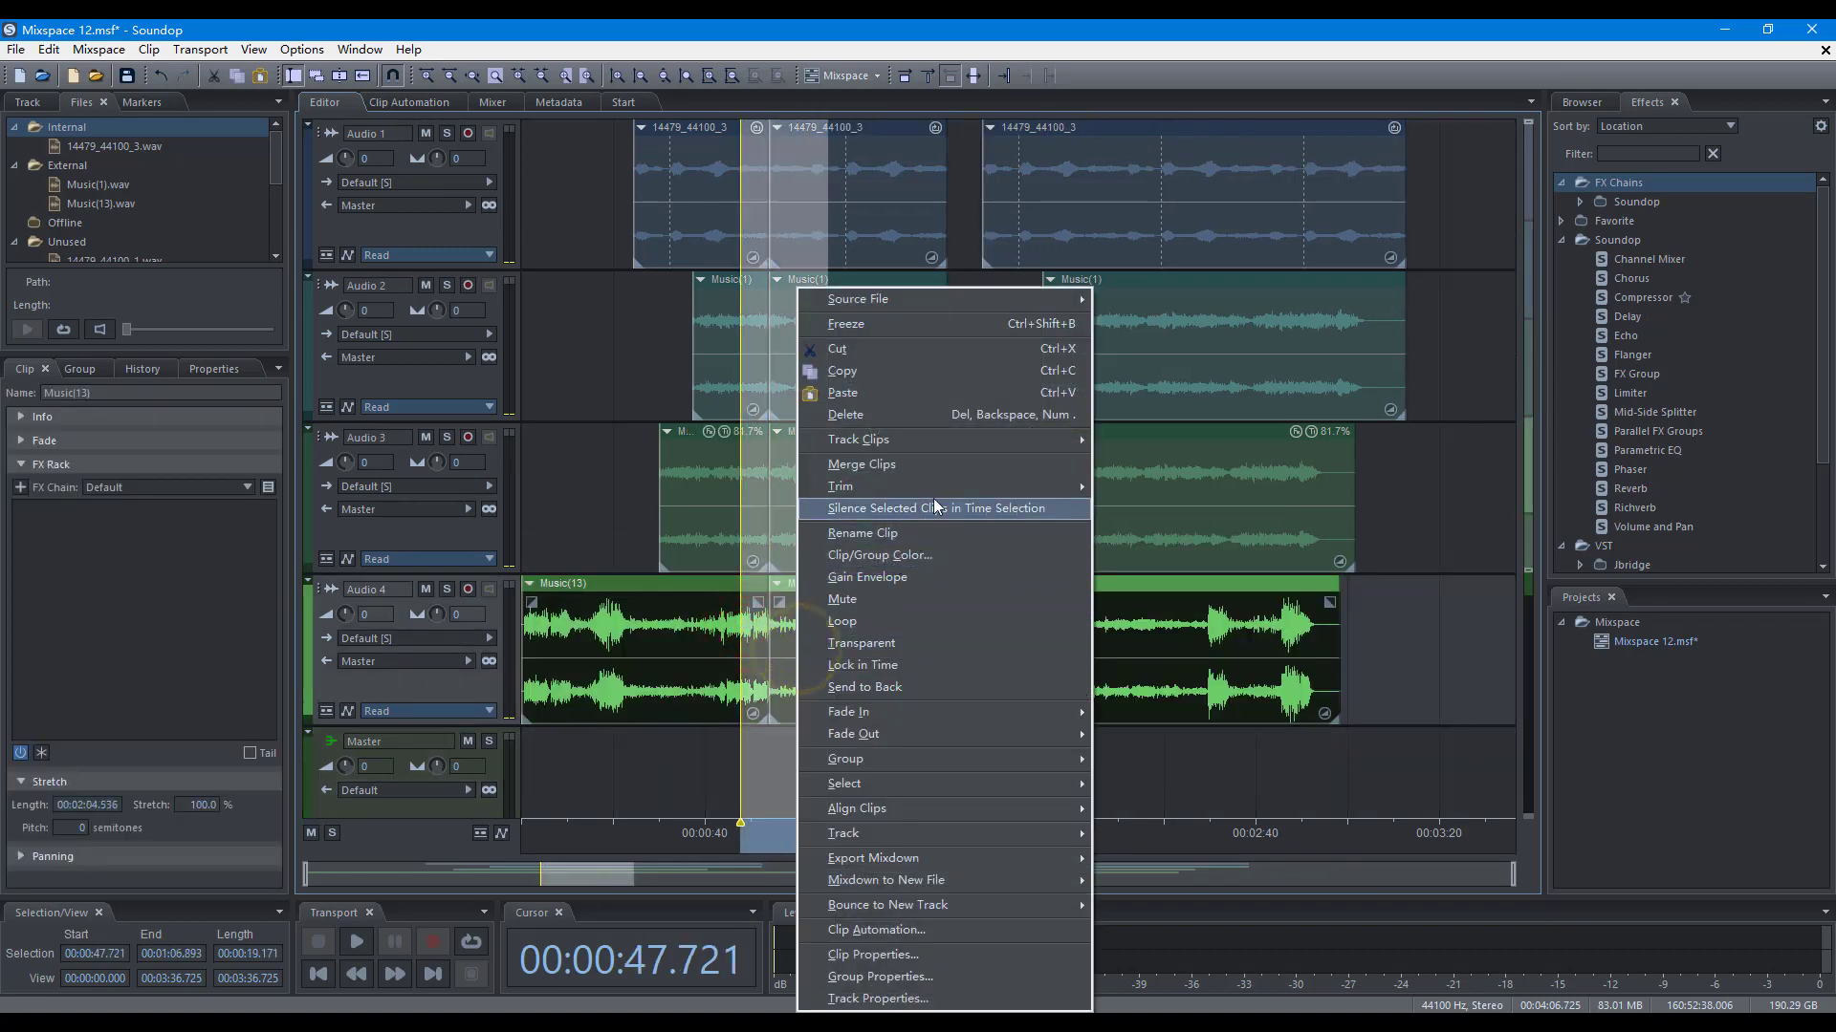
click(968, 449)
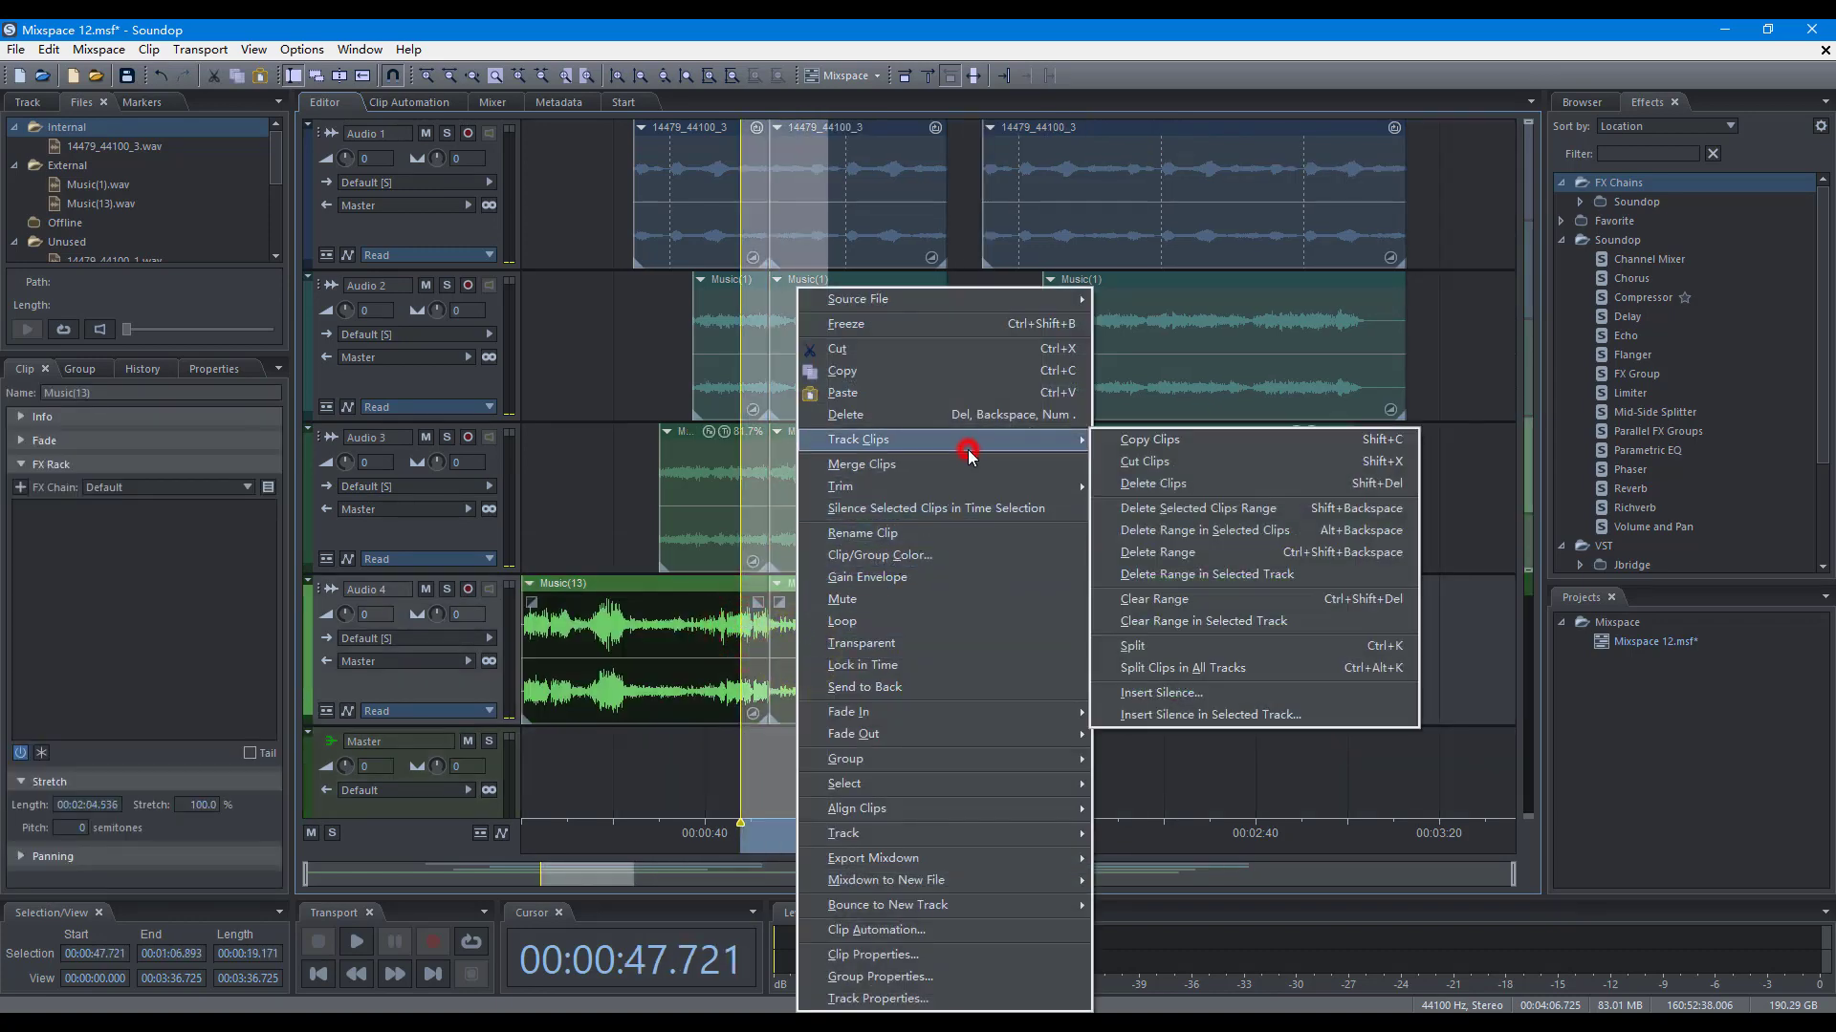
click(1220, 573)
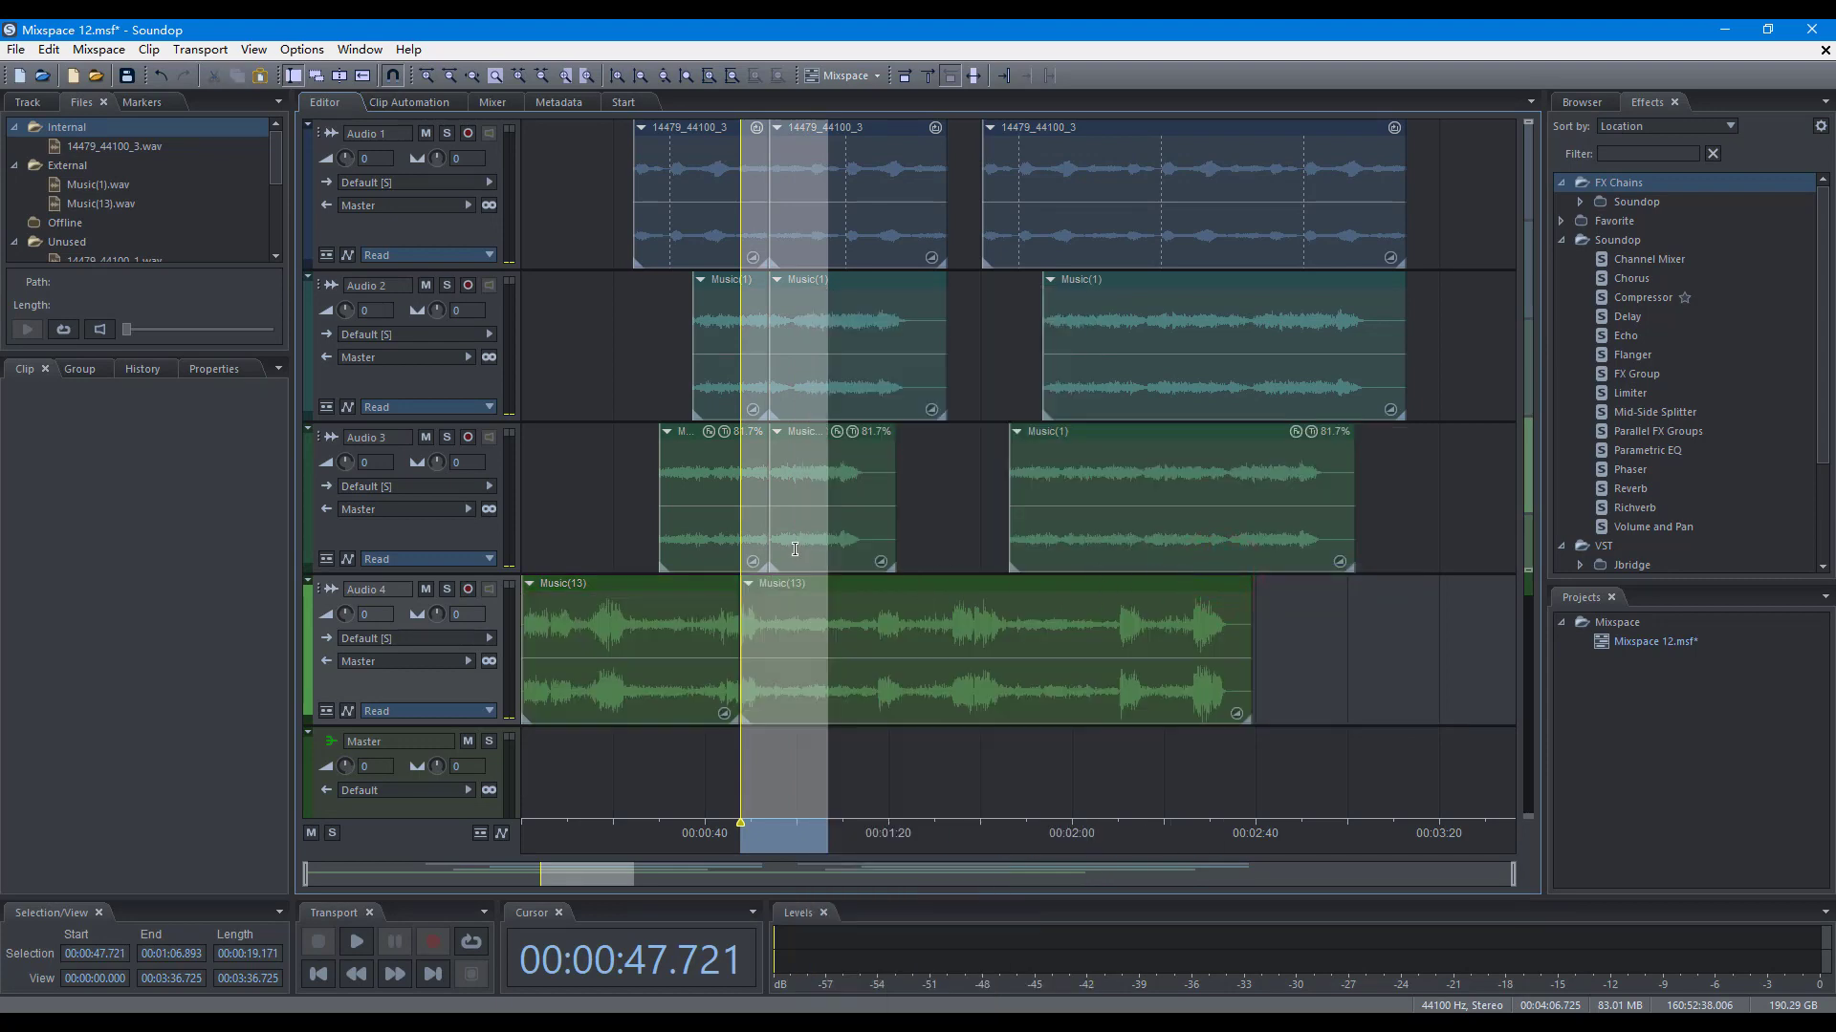
Clear the range on every track to leave a gap, then select a range on Audio 3's later Music(1)
right_click(795, 545)
click(954, 465)
click(1222, 619)
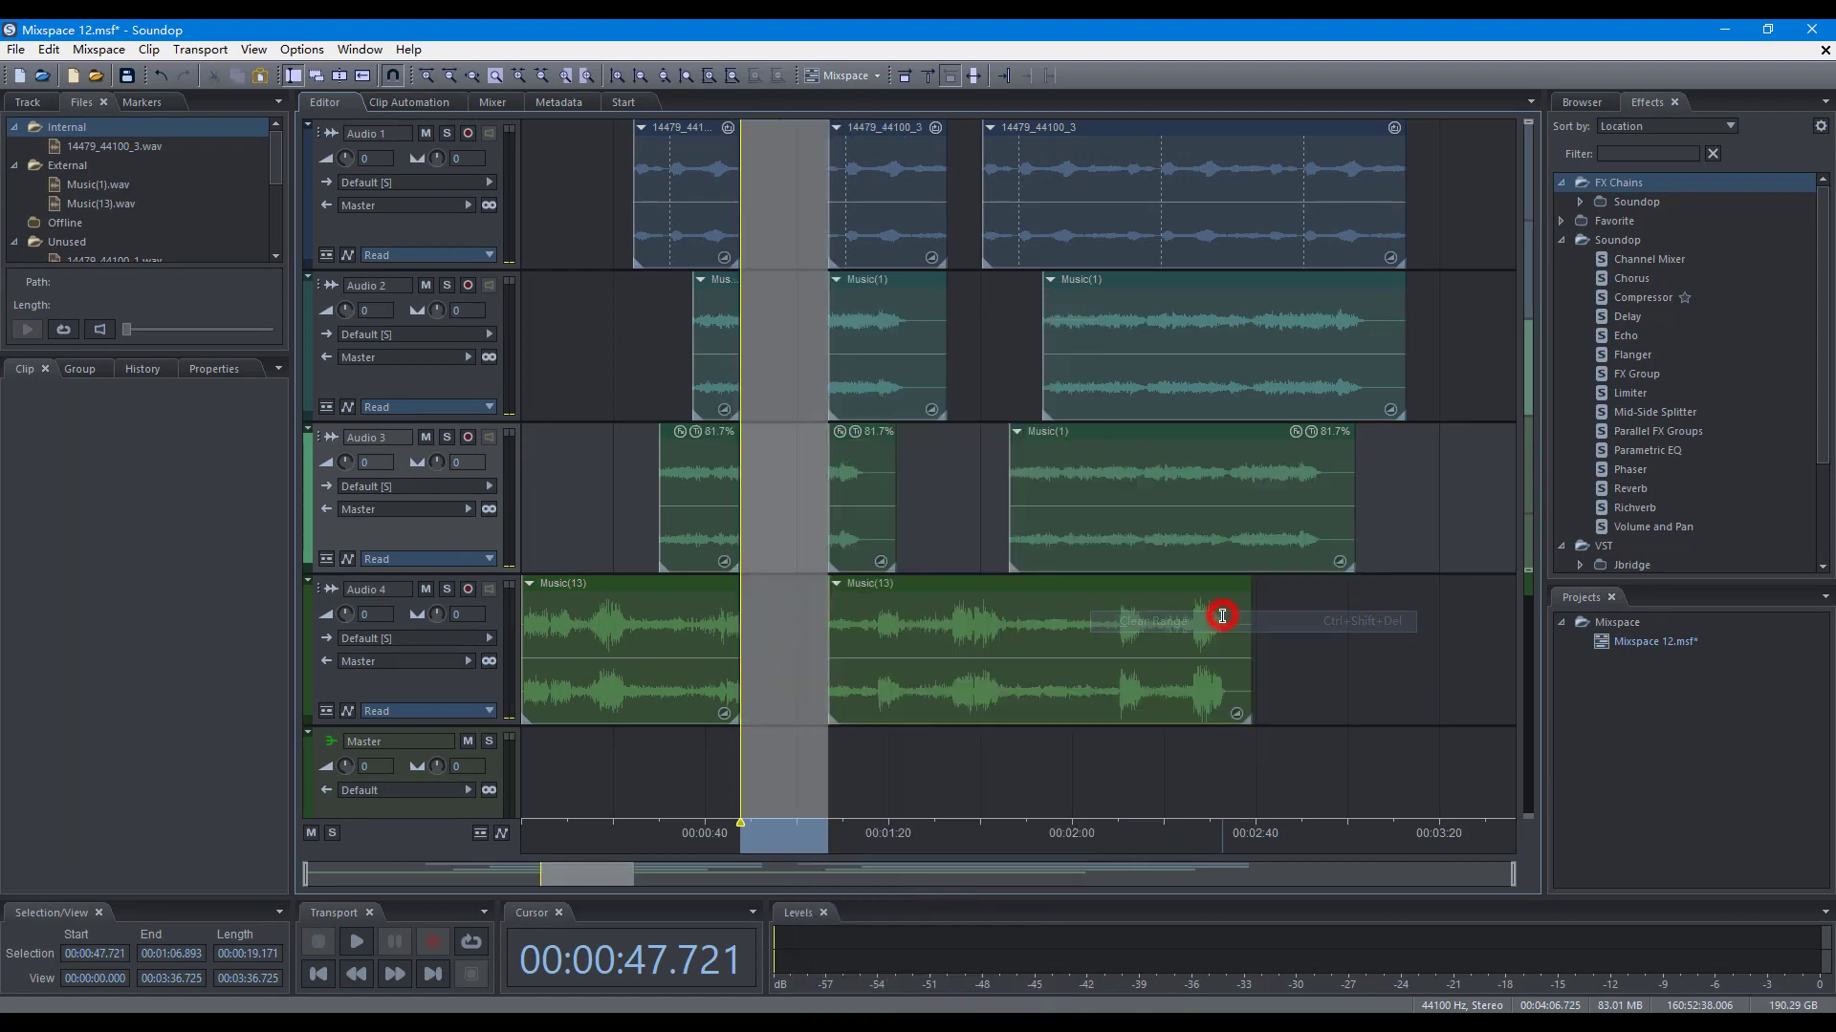
drag(1067, 520, 1140, 521)
Clear the selected range on Audio 3's track only
right_click(1107, 507)
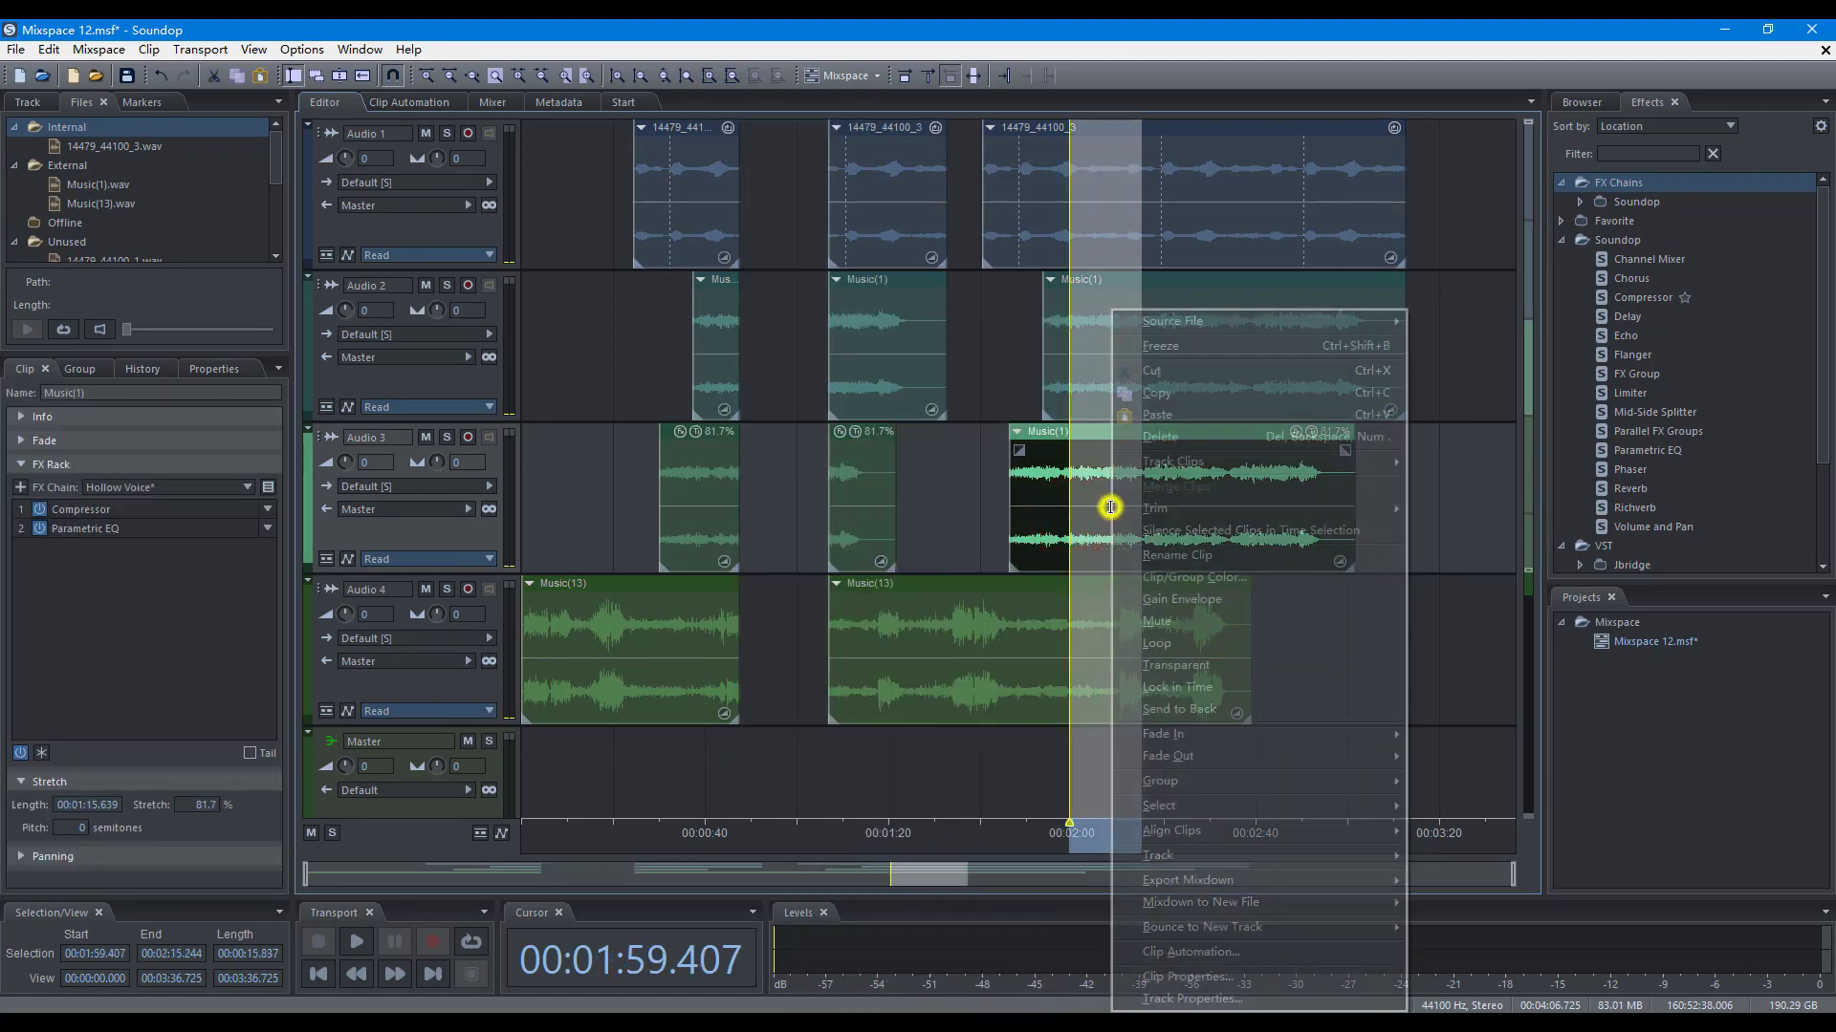
click(1185, 462)
click(1563, 643)
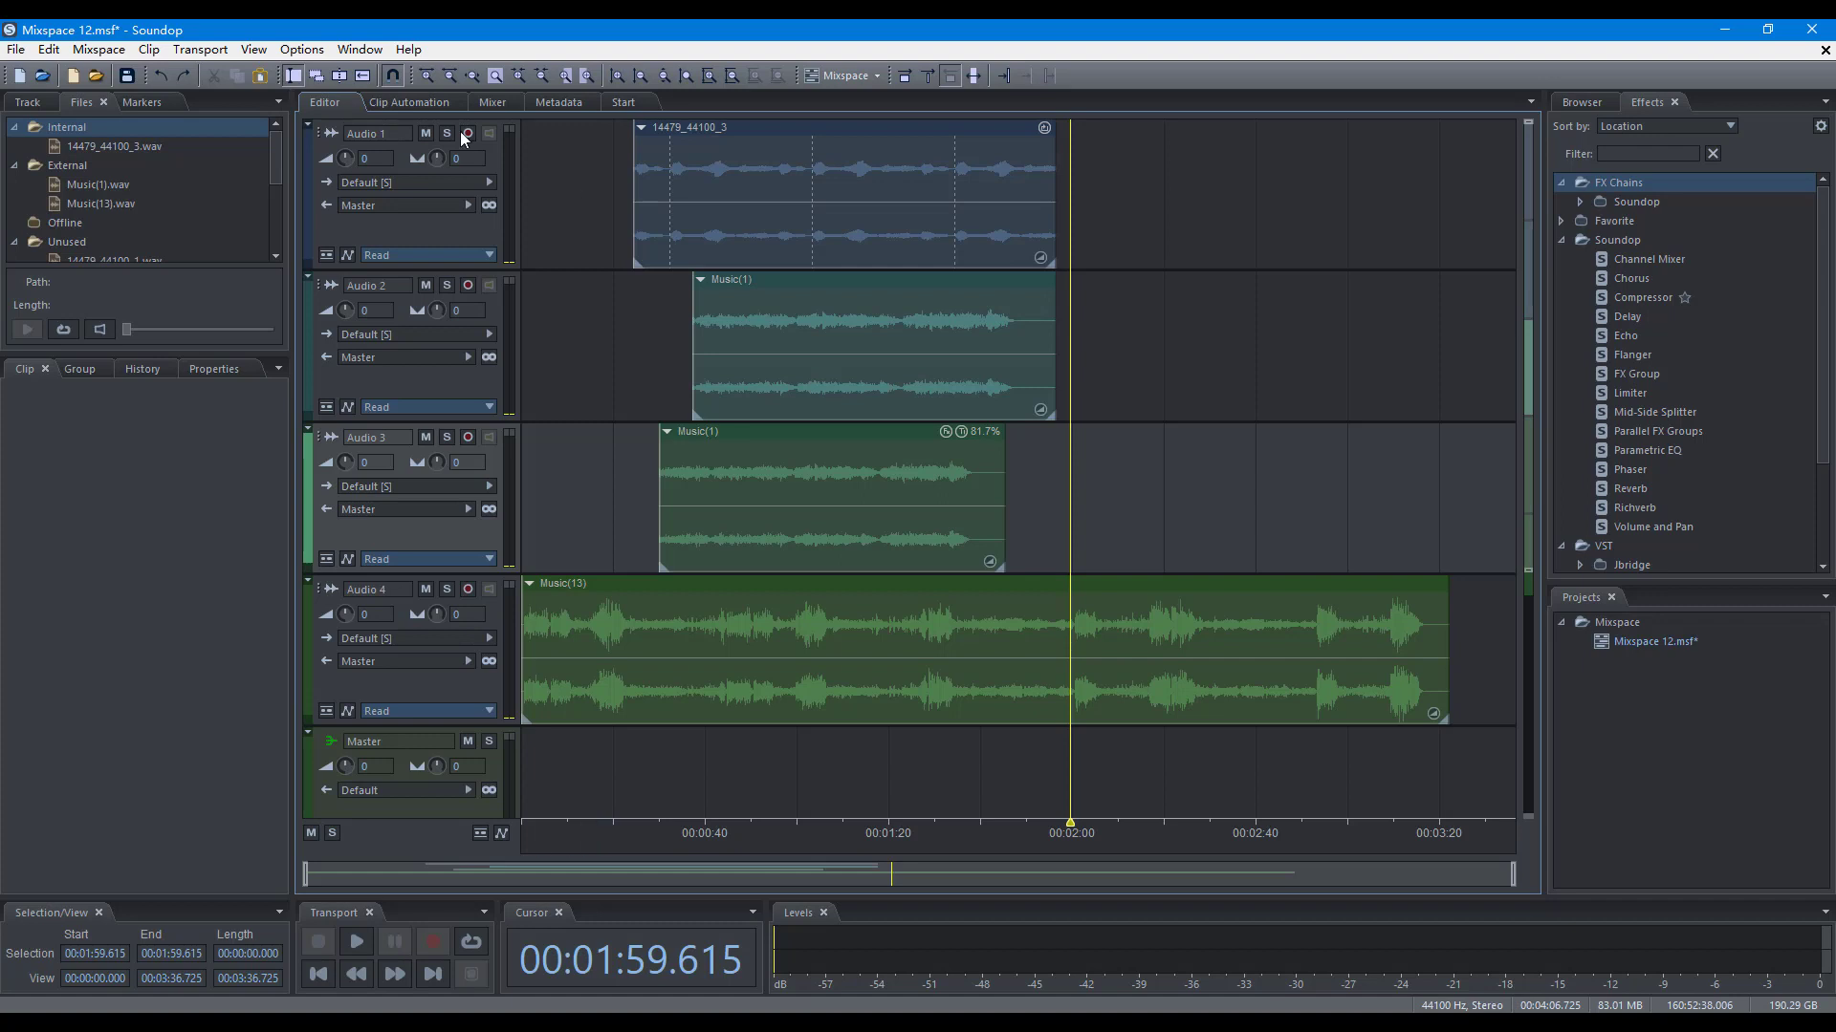
Split the Audio 1 clip with the split tool, then split Audio 2's clip at the 0:50–1:20 selection edges
click(339, 76)
click(851, 206)
drag(752, 373, 888, 373)
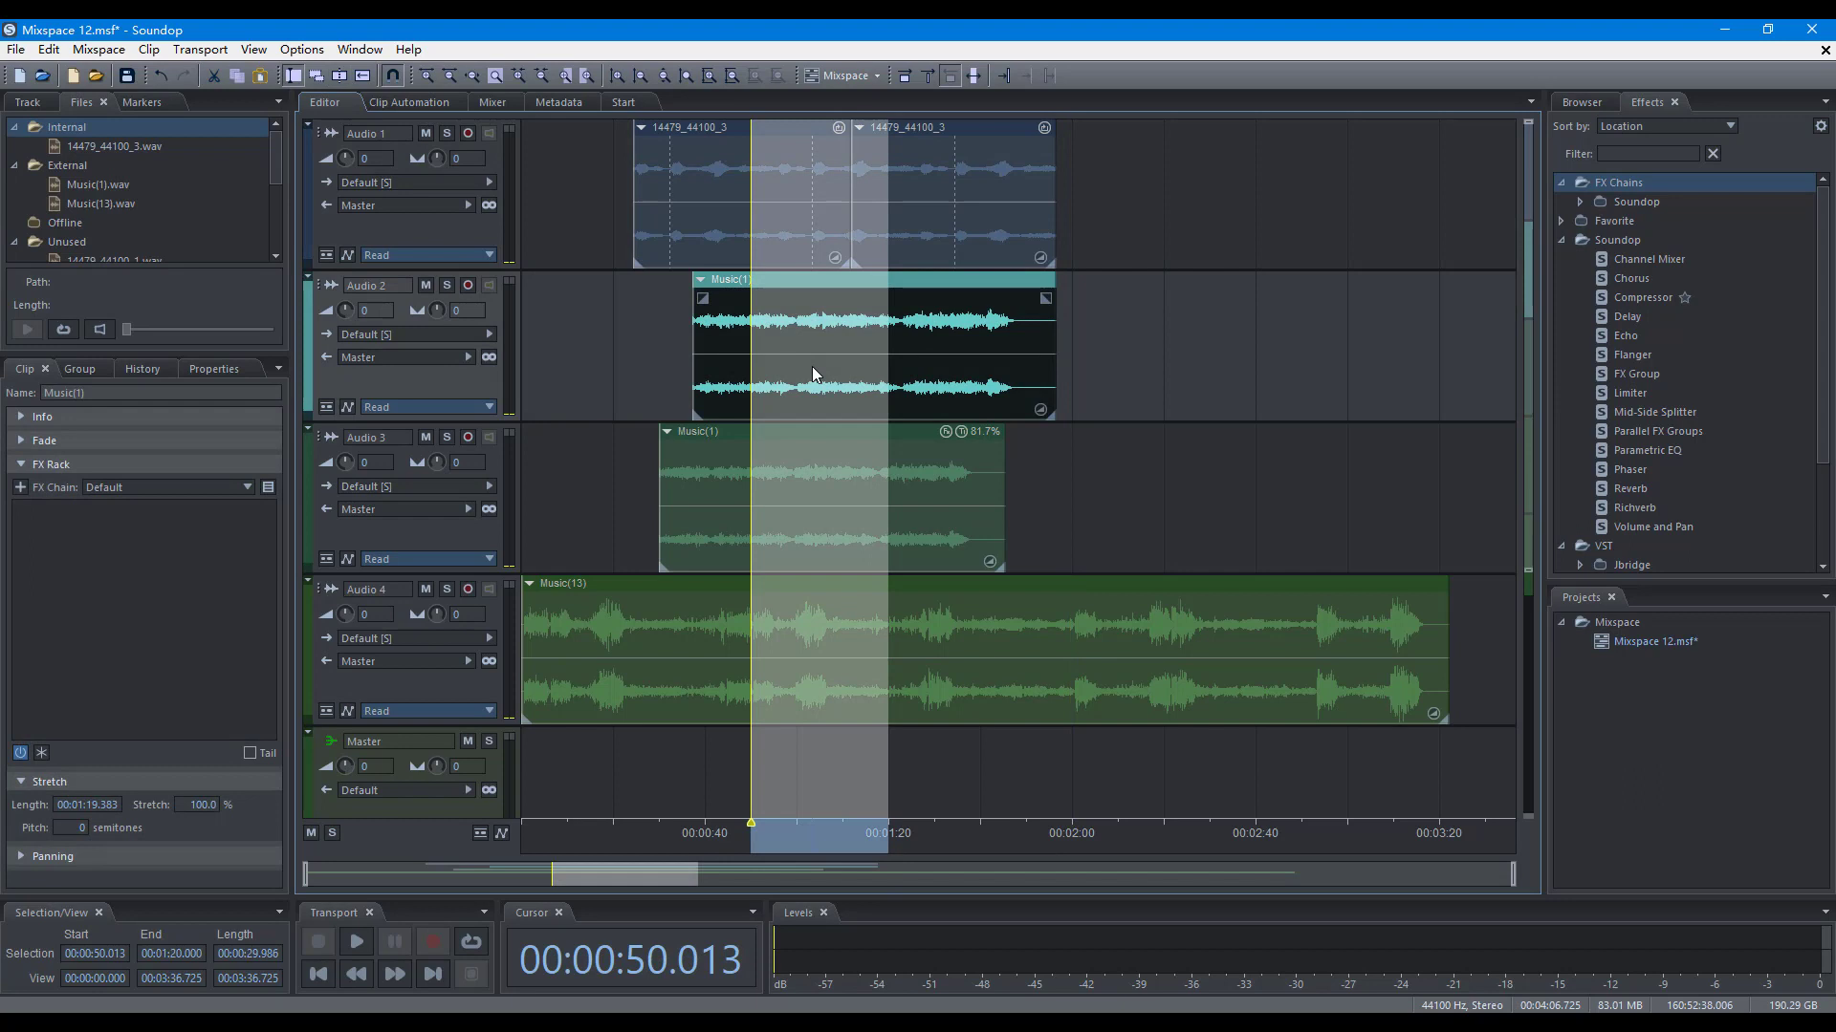
right_click(812, 365)
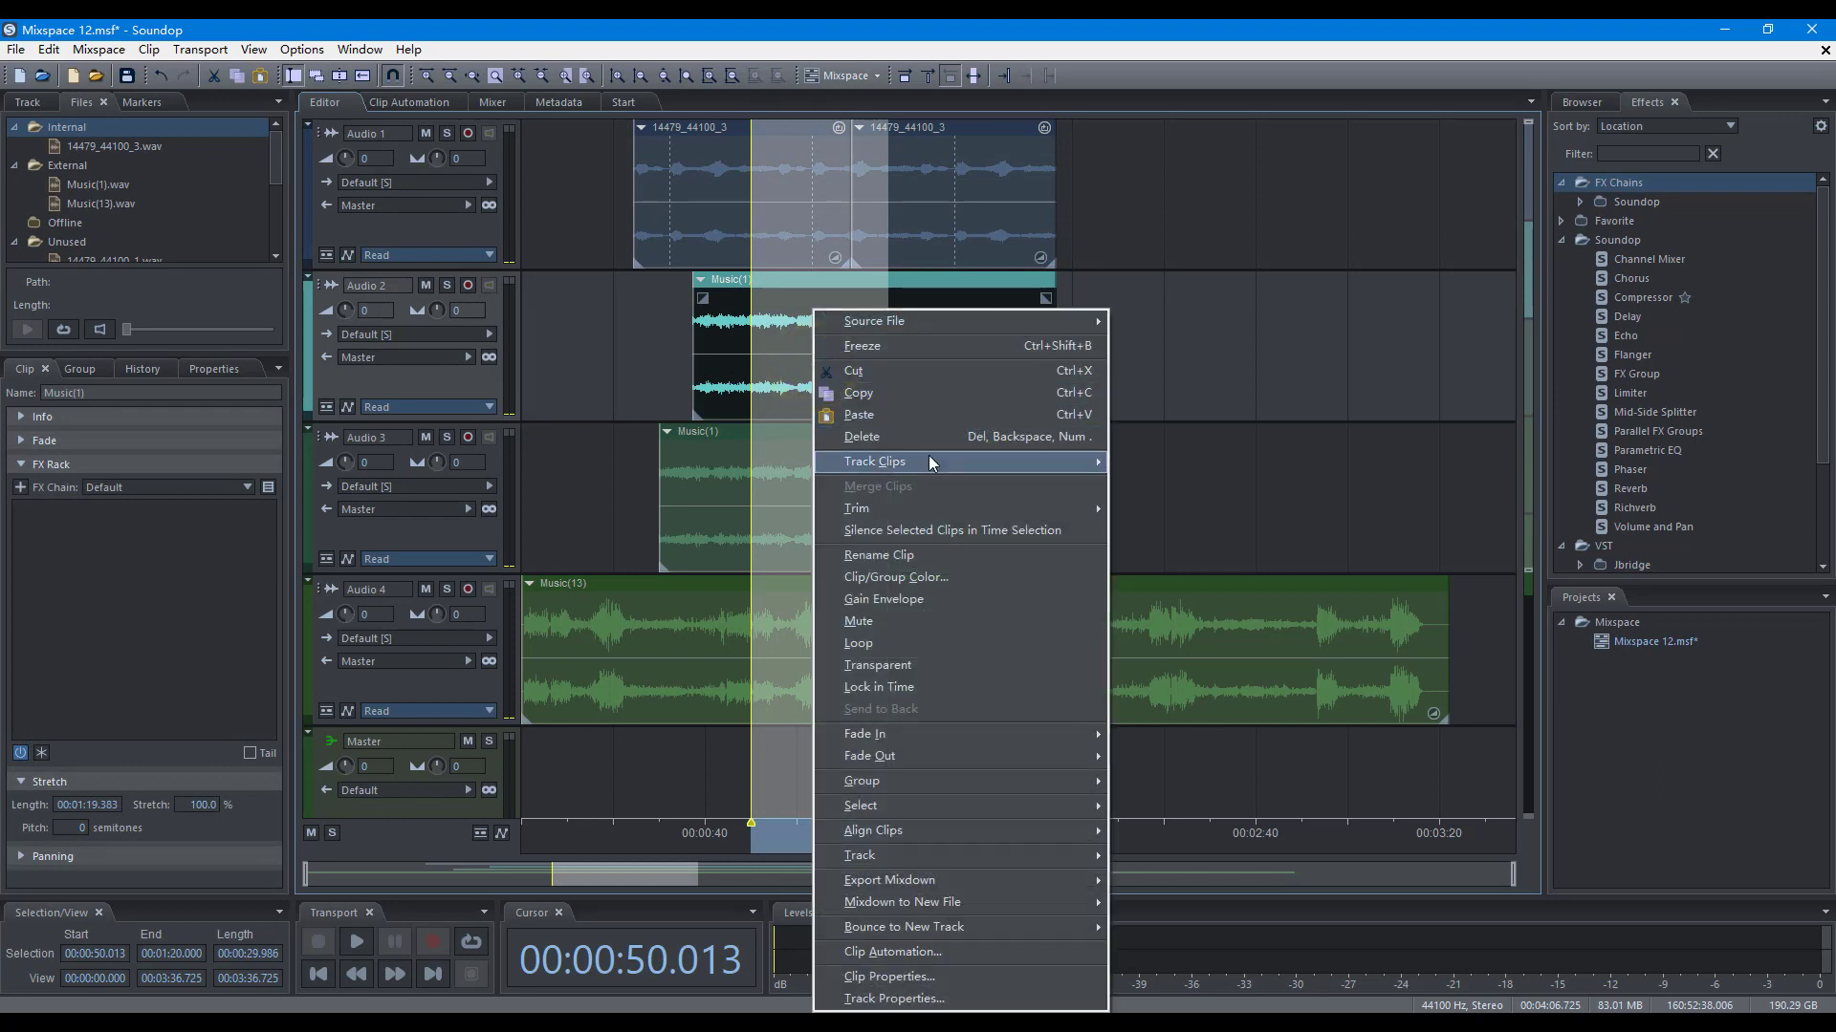
mouse_move(927, 460)
click(1206, 663)
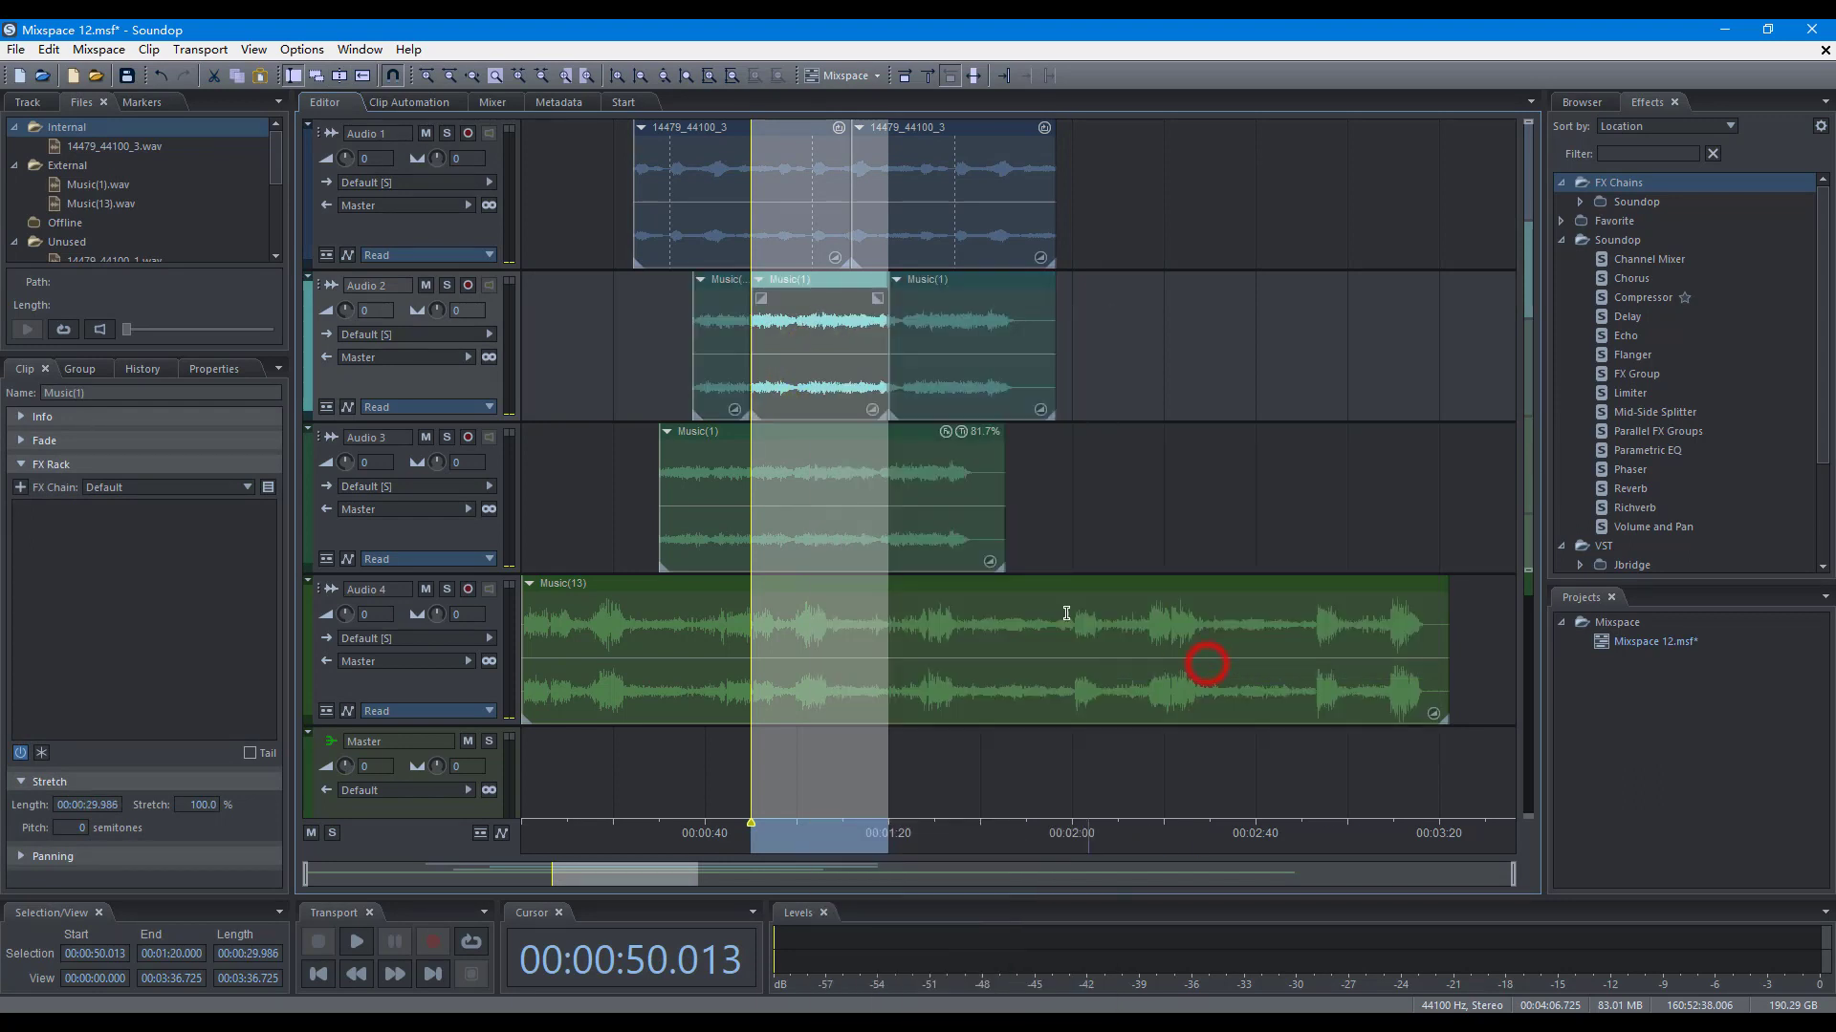
Split clips in all tracks at the selection edges, undo it, and set the playhead to 1:00
right_click(813, 369)
mouse_move(897, 472)
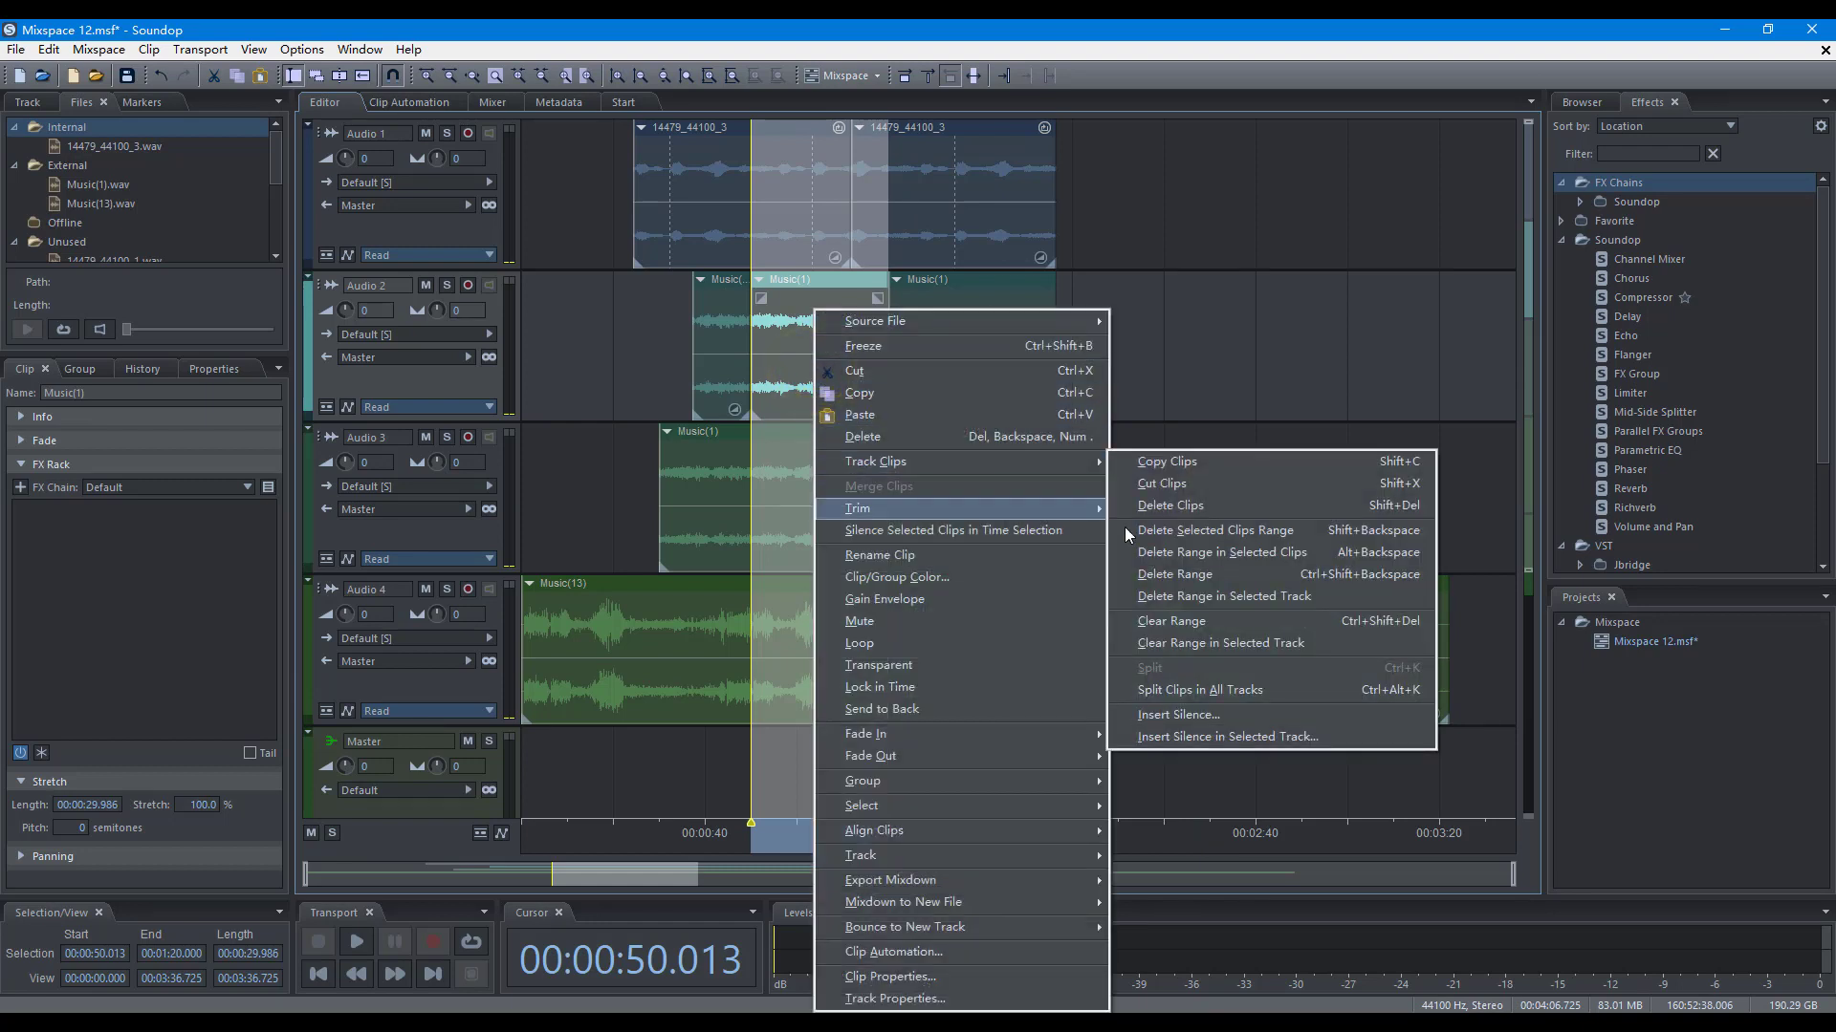
click(1245, 689)
key(ctrl+z)
click(791, 390)
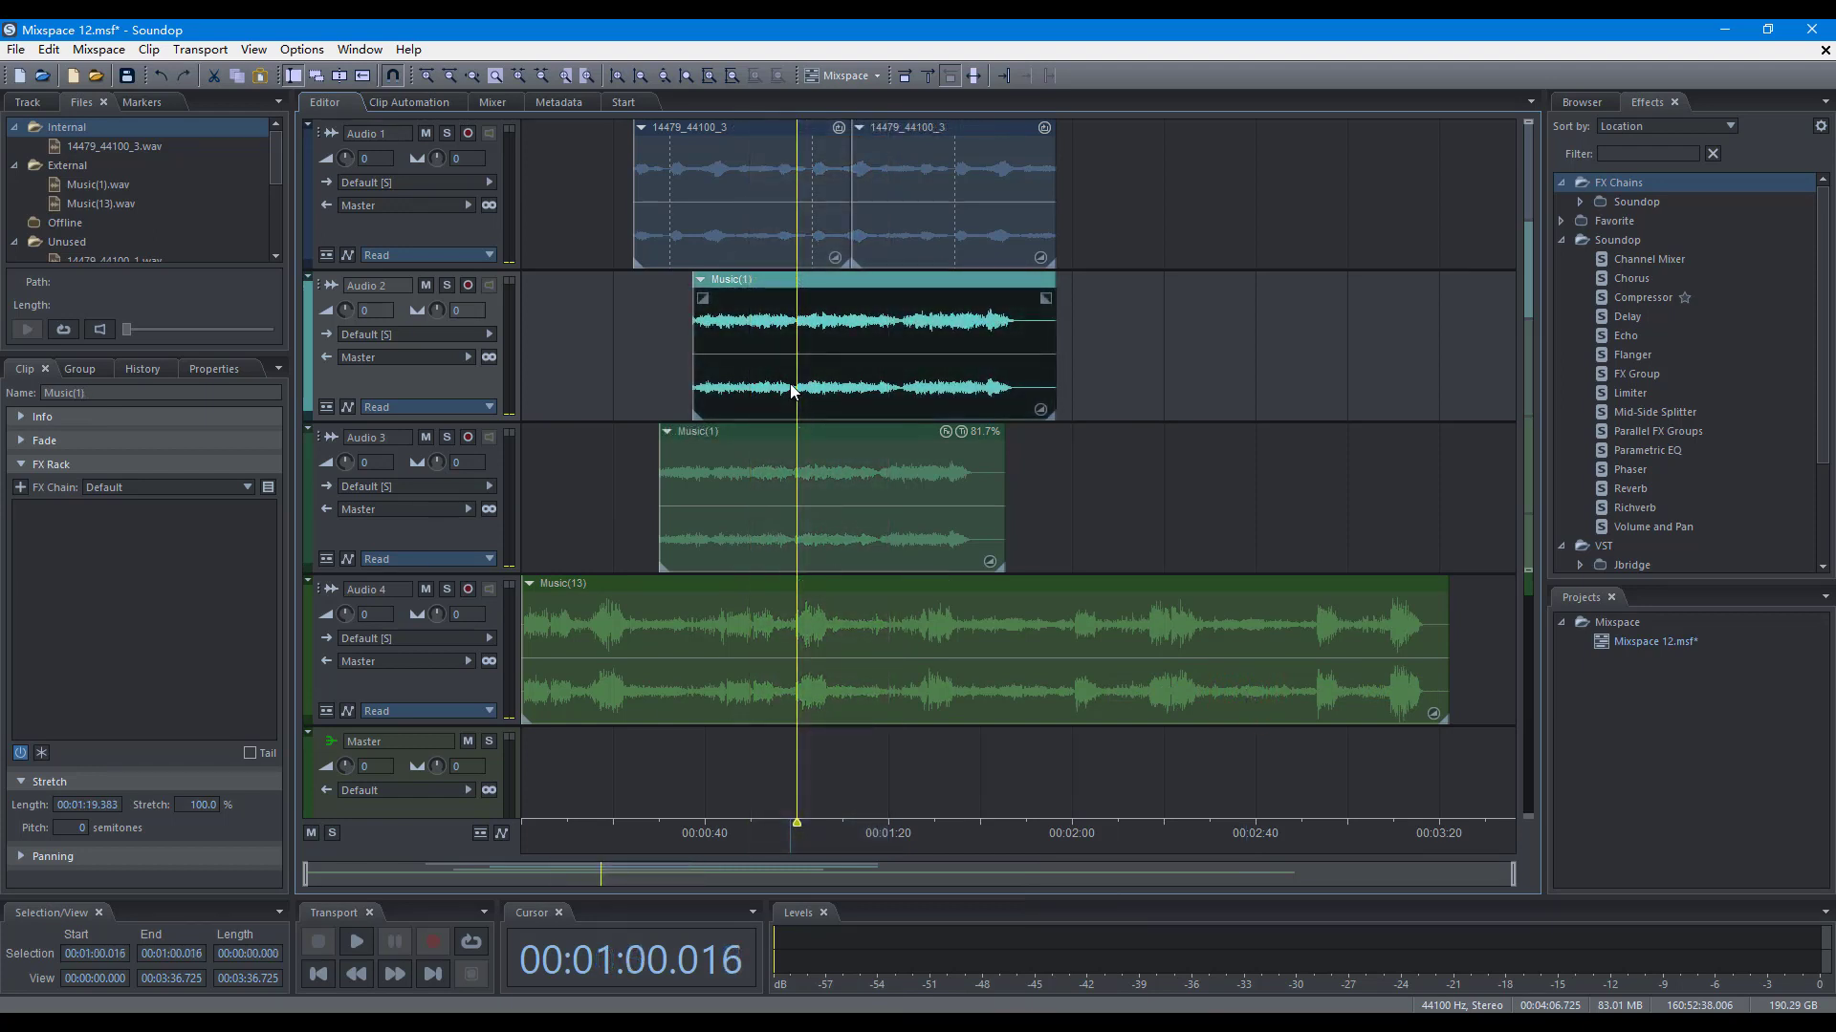
Insert 00:00:22.089 of silence at 1:00 across all tracks
right_click(792, 391)
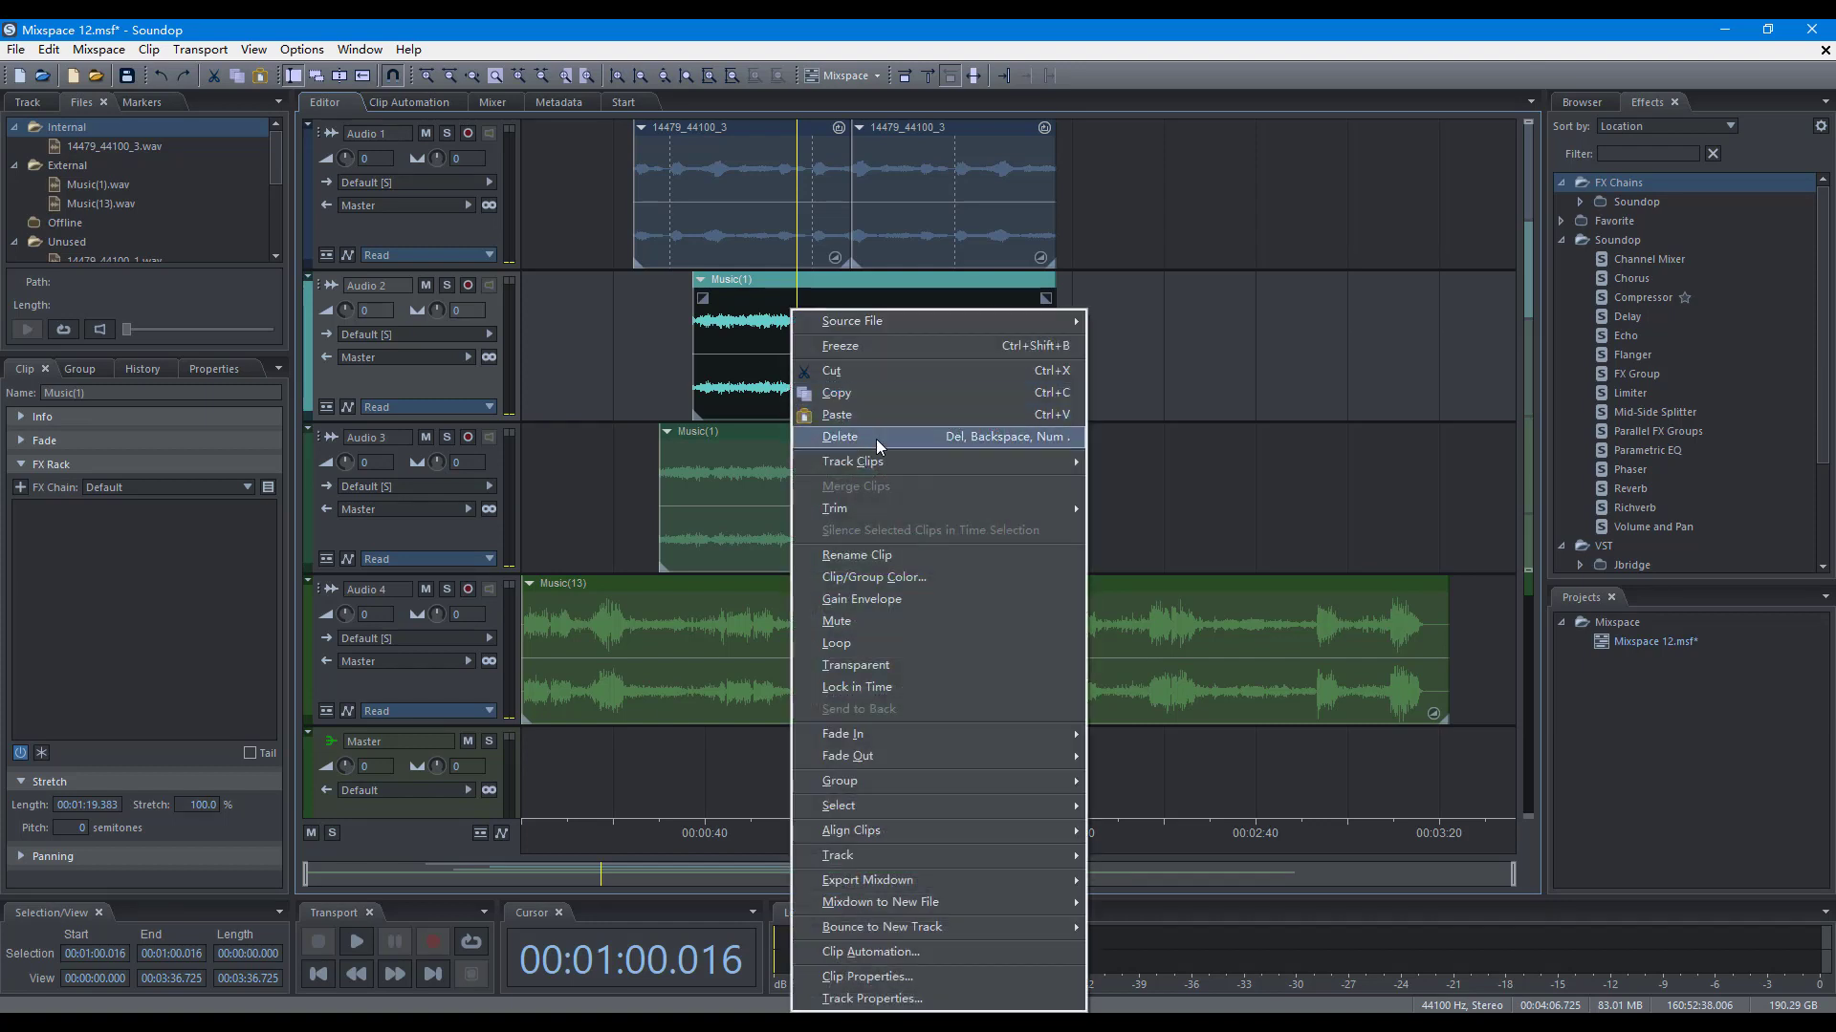
mouse_move(889, 457)
click(1197, 709)
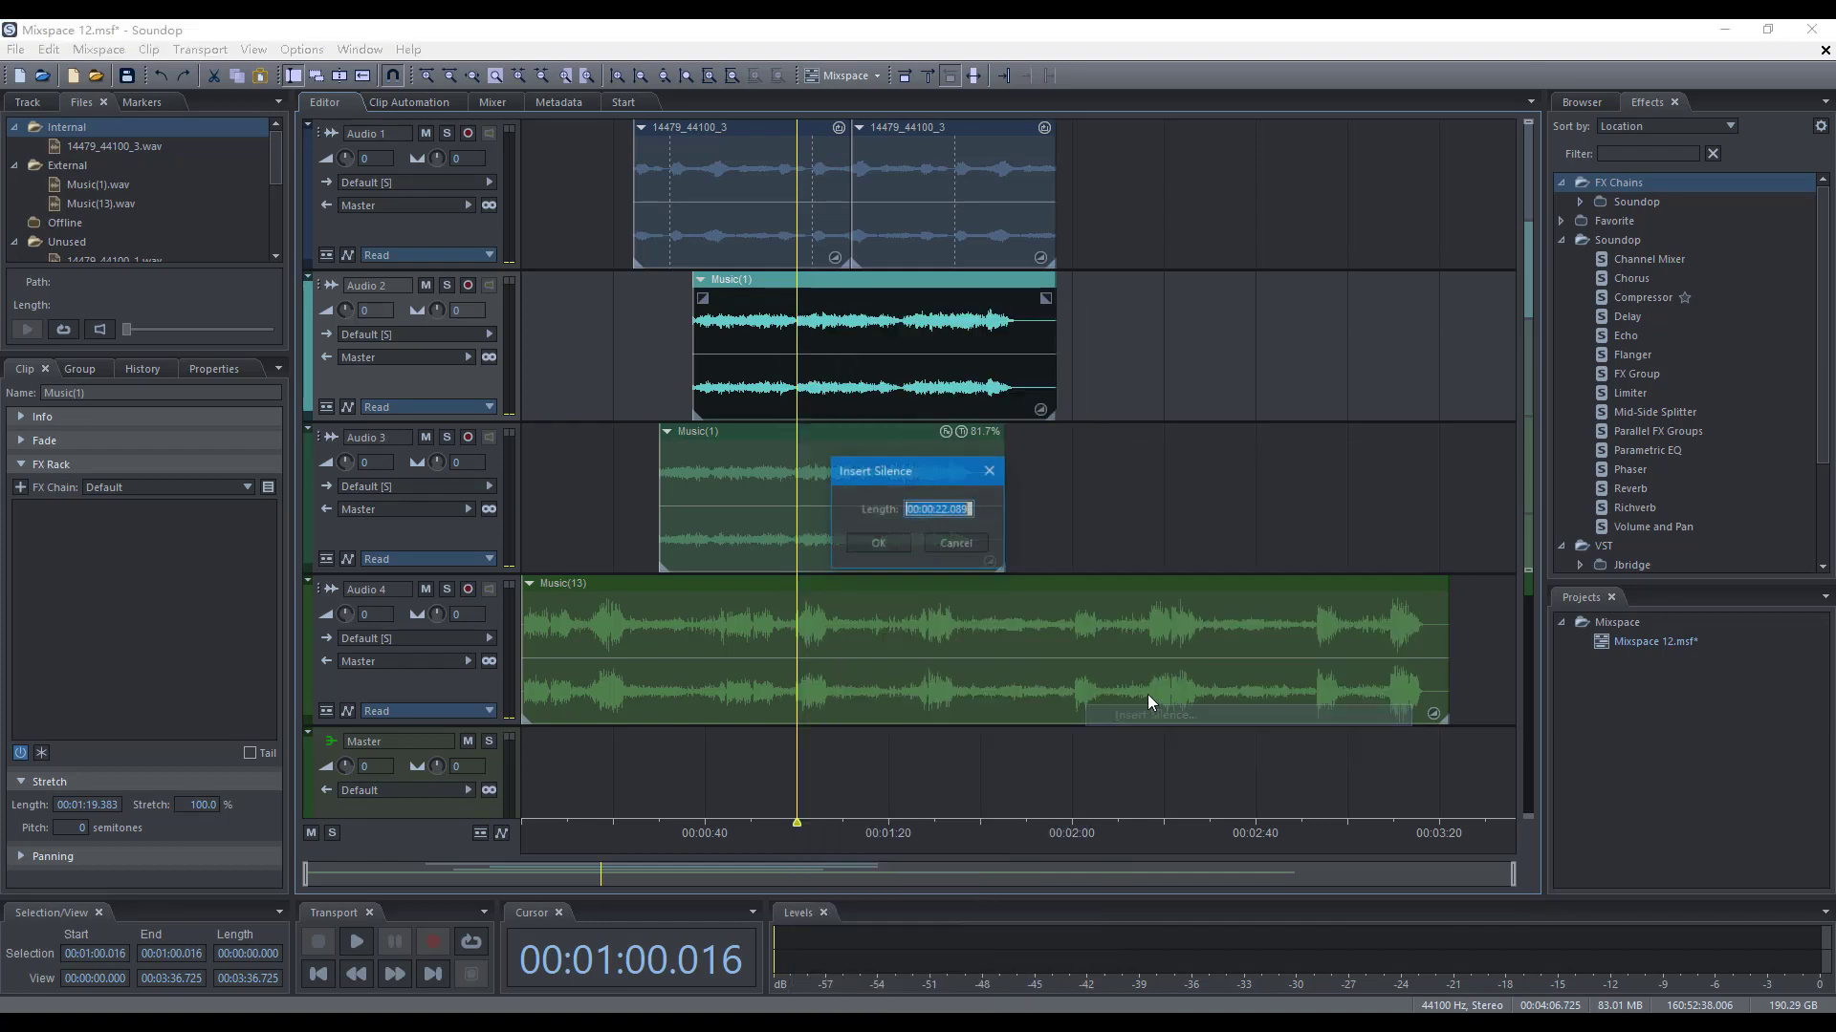
click(887, 541)
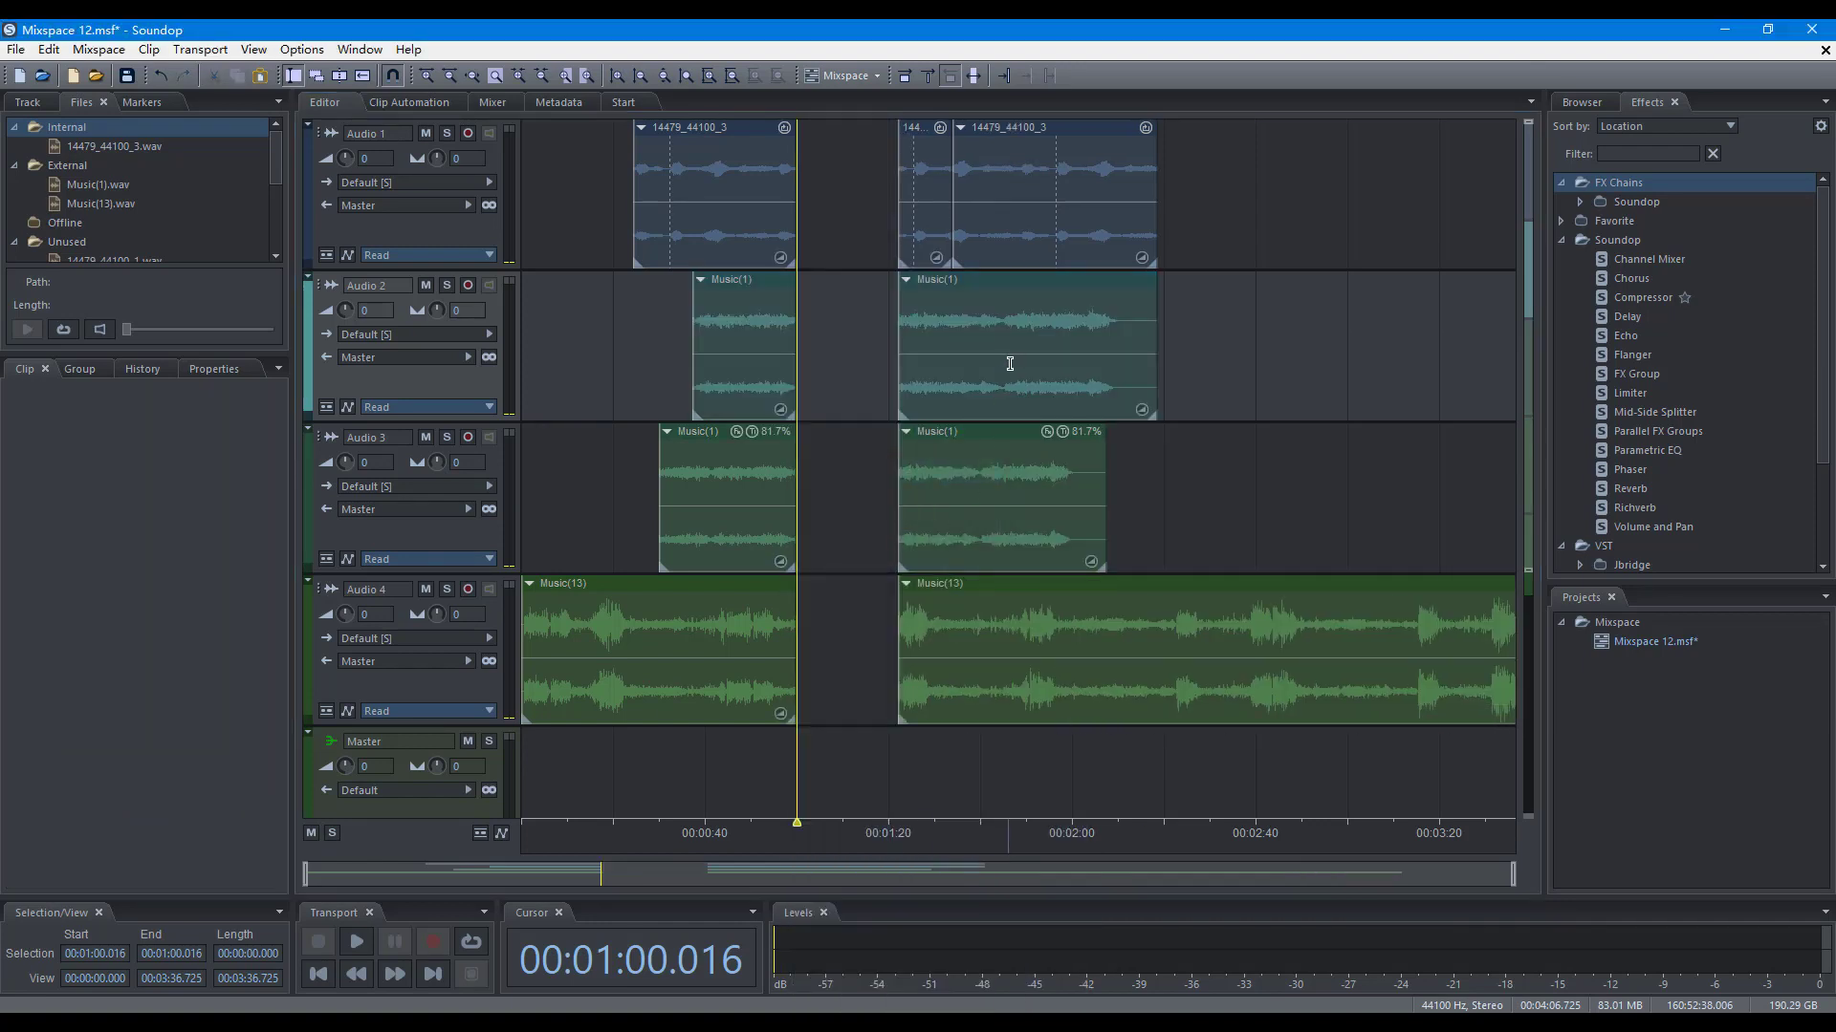
Insert the same silence only in the Audio 2 track, at the right Music(1) clip near 1:47
click(1015, 337)
right_click(1015, 336)
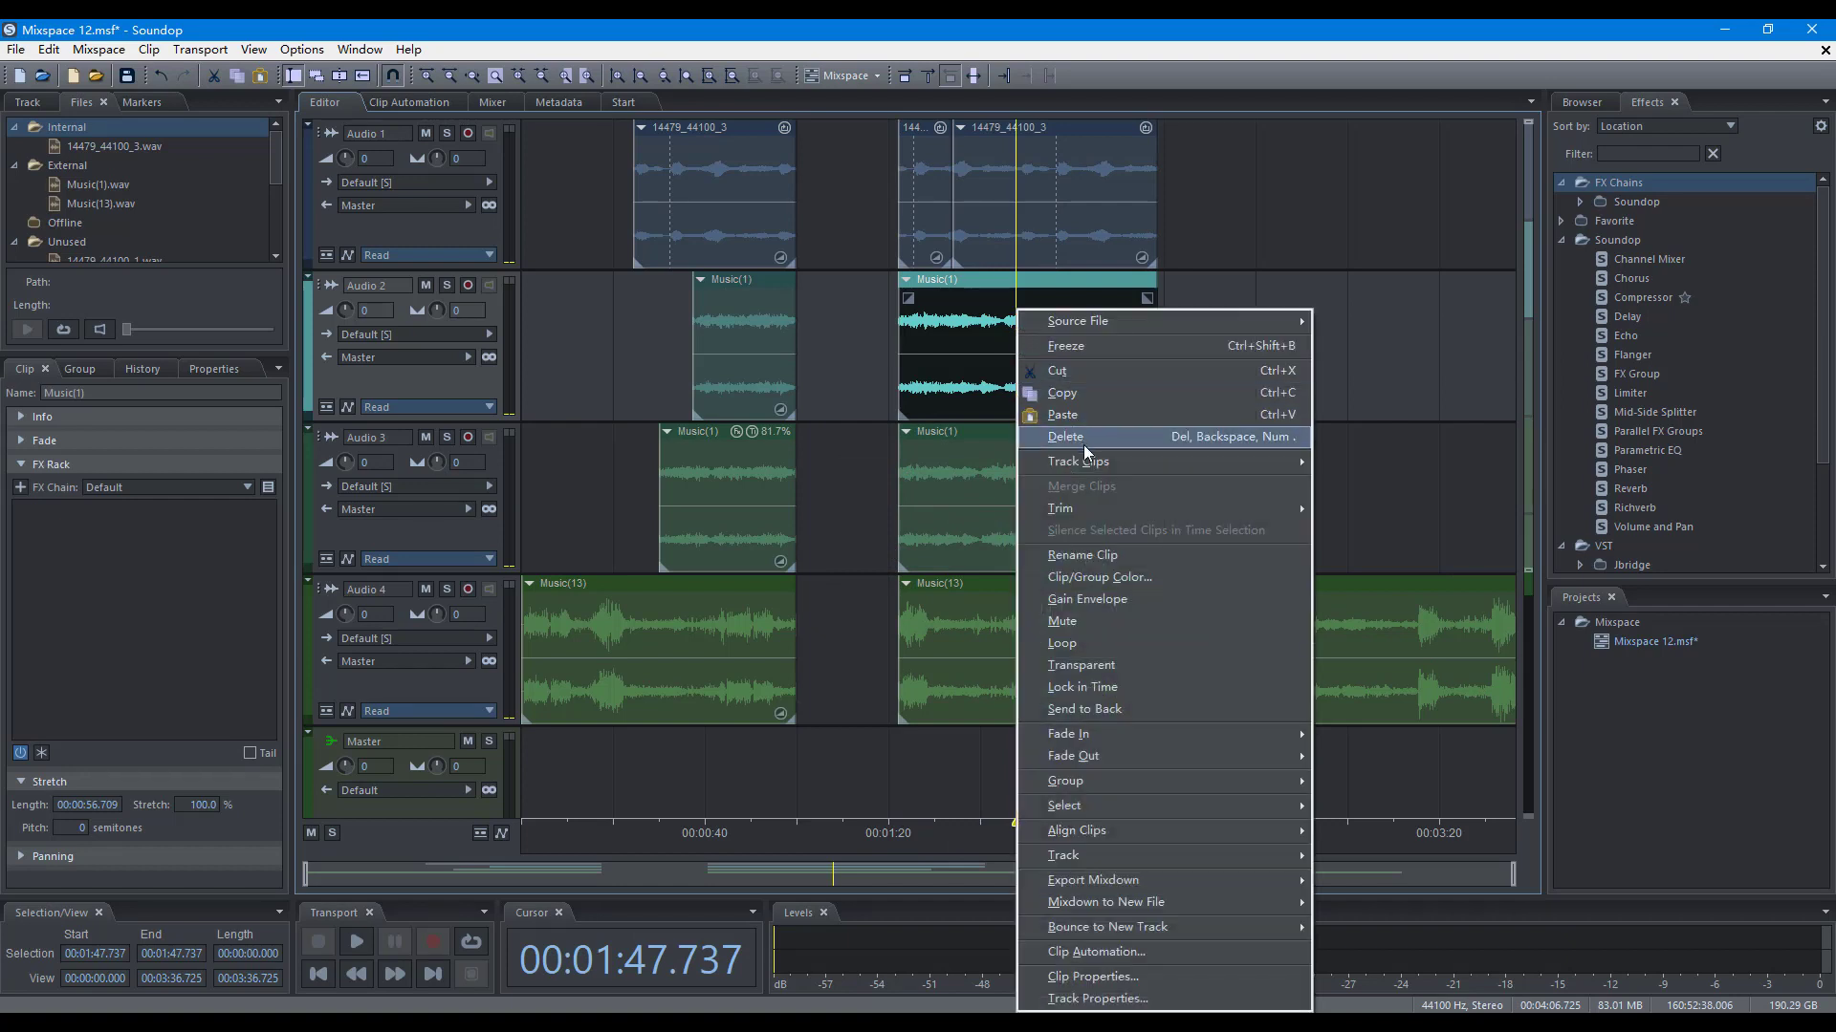
mouse_move(1092, 459)
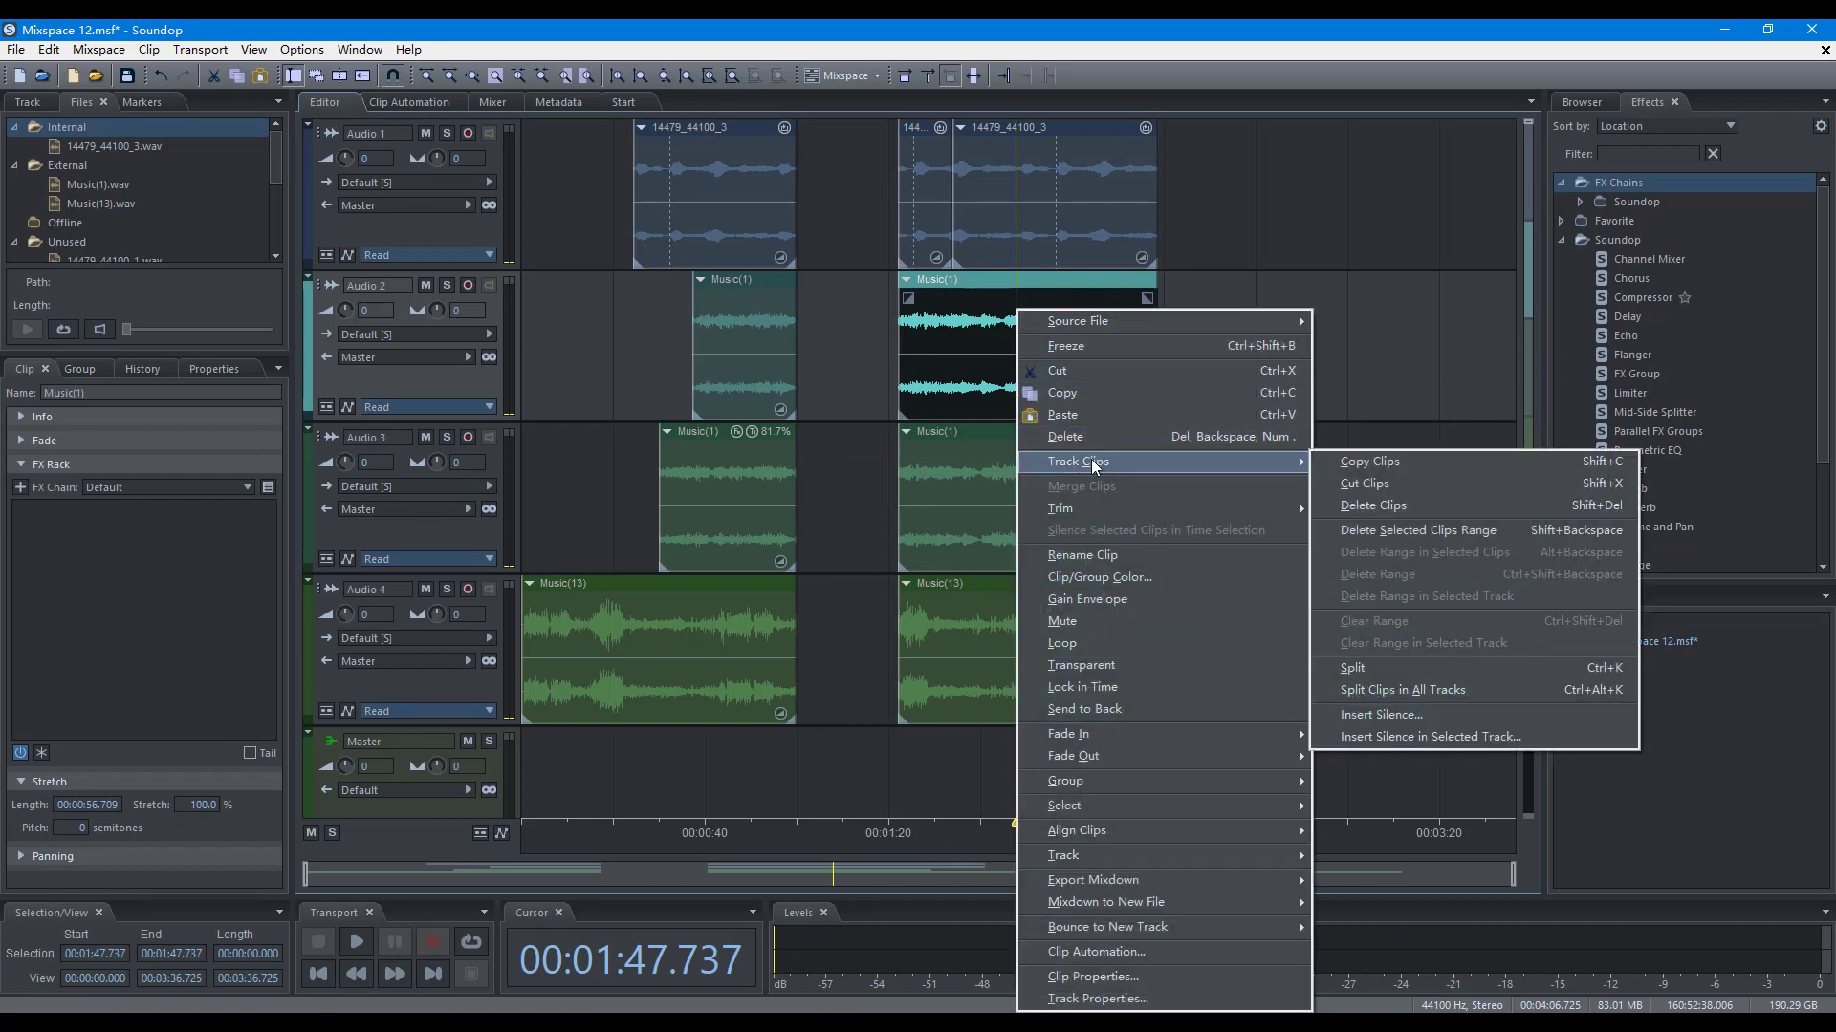
click(1431, 736)
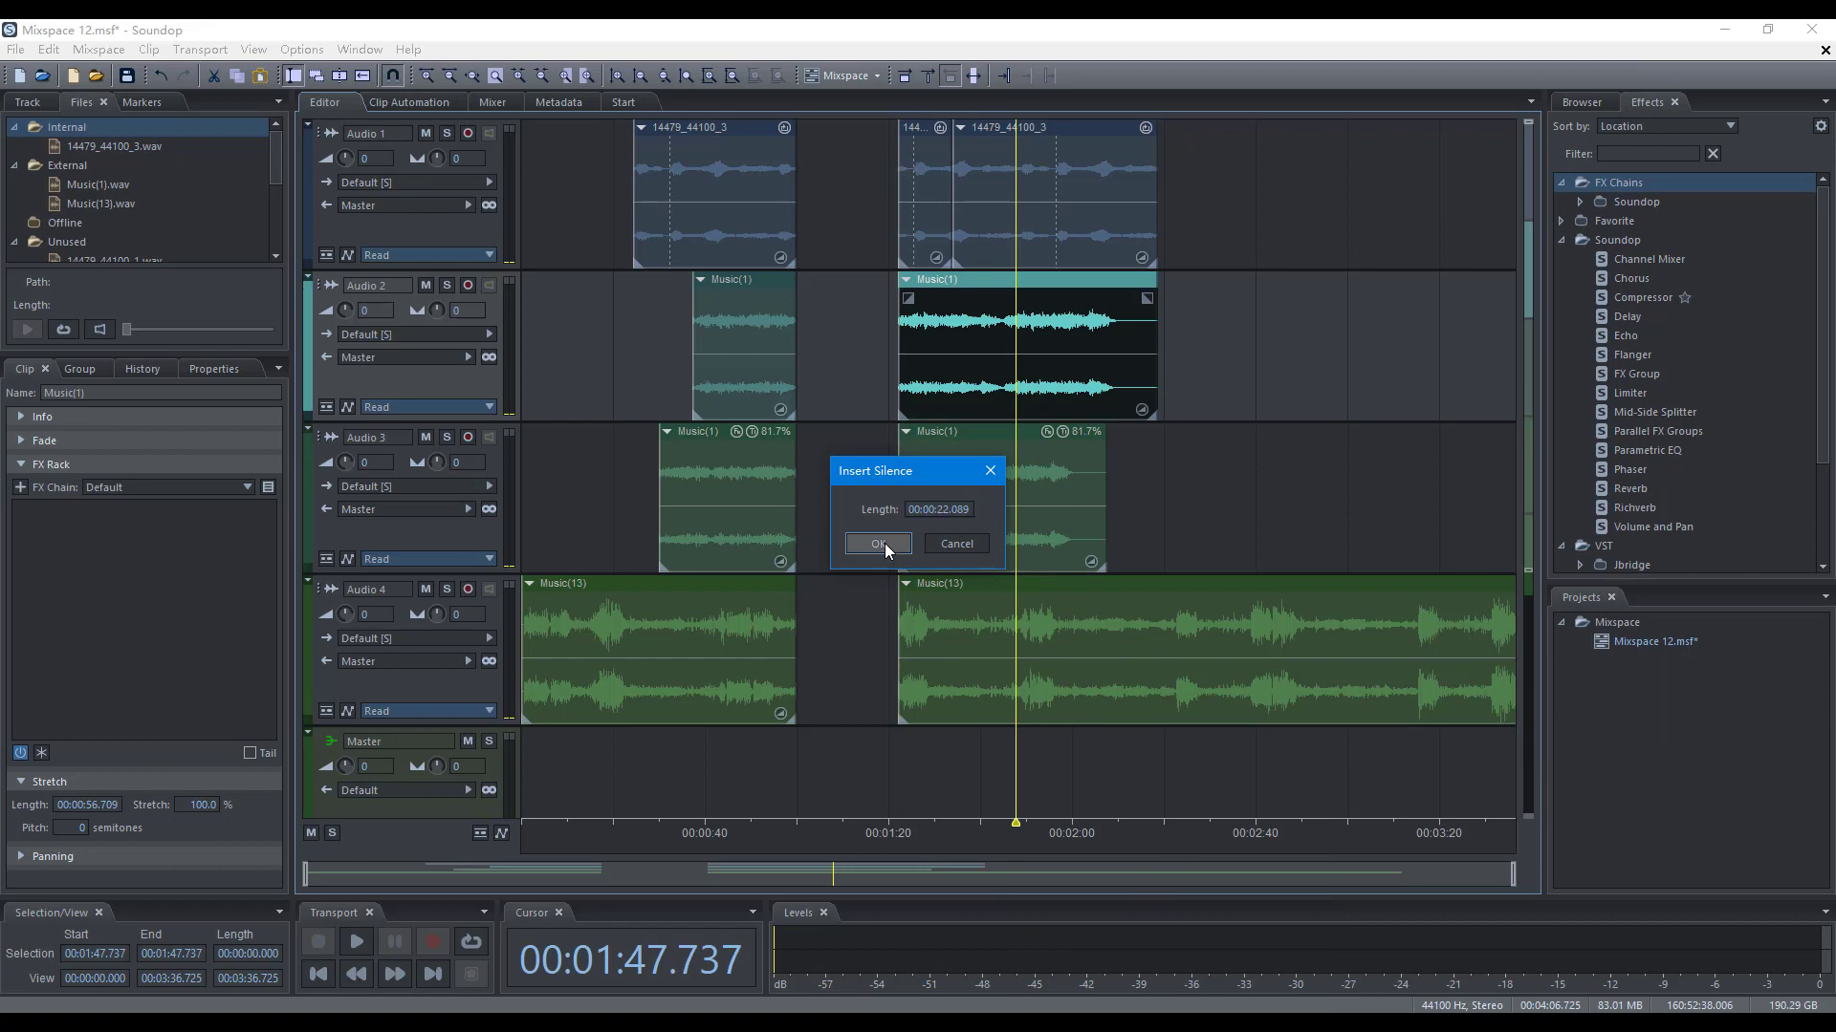
click(886, 543)
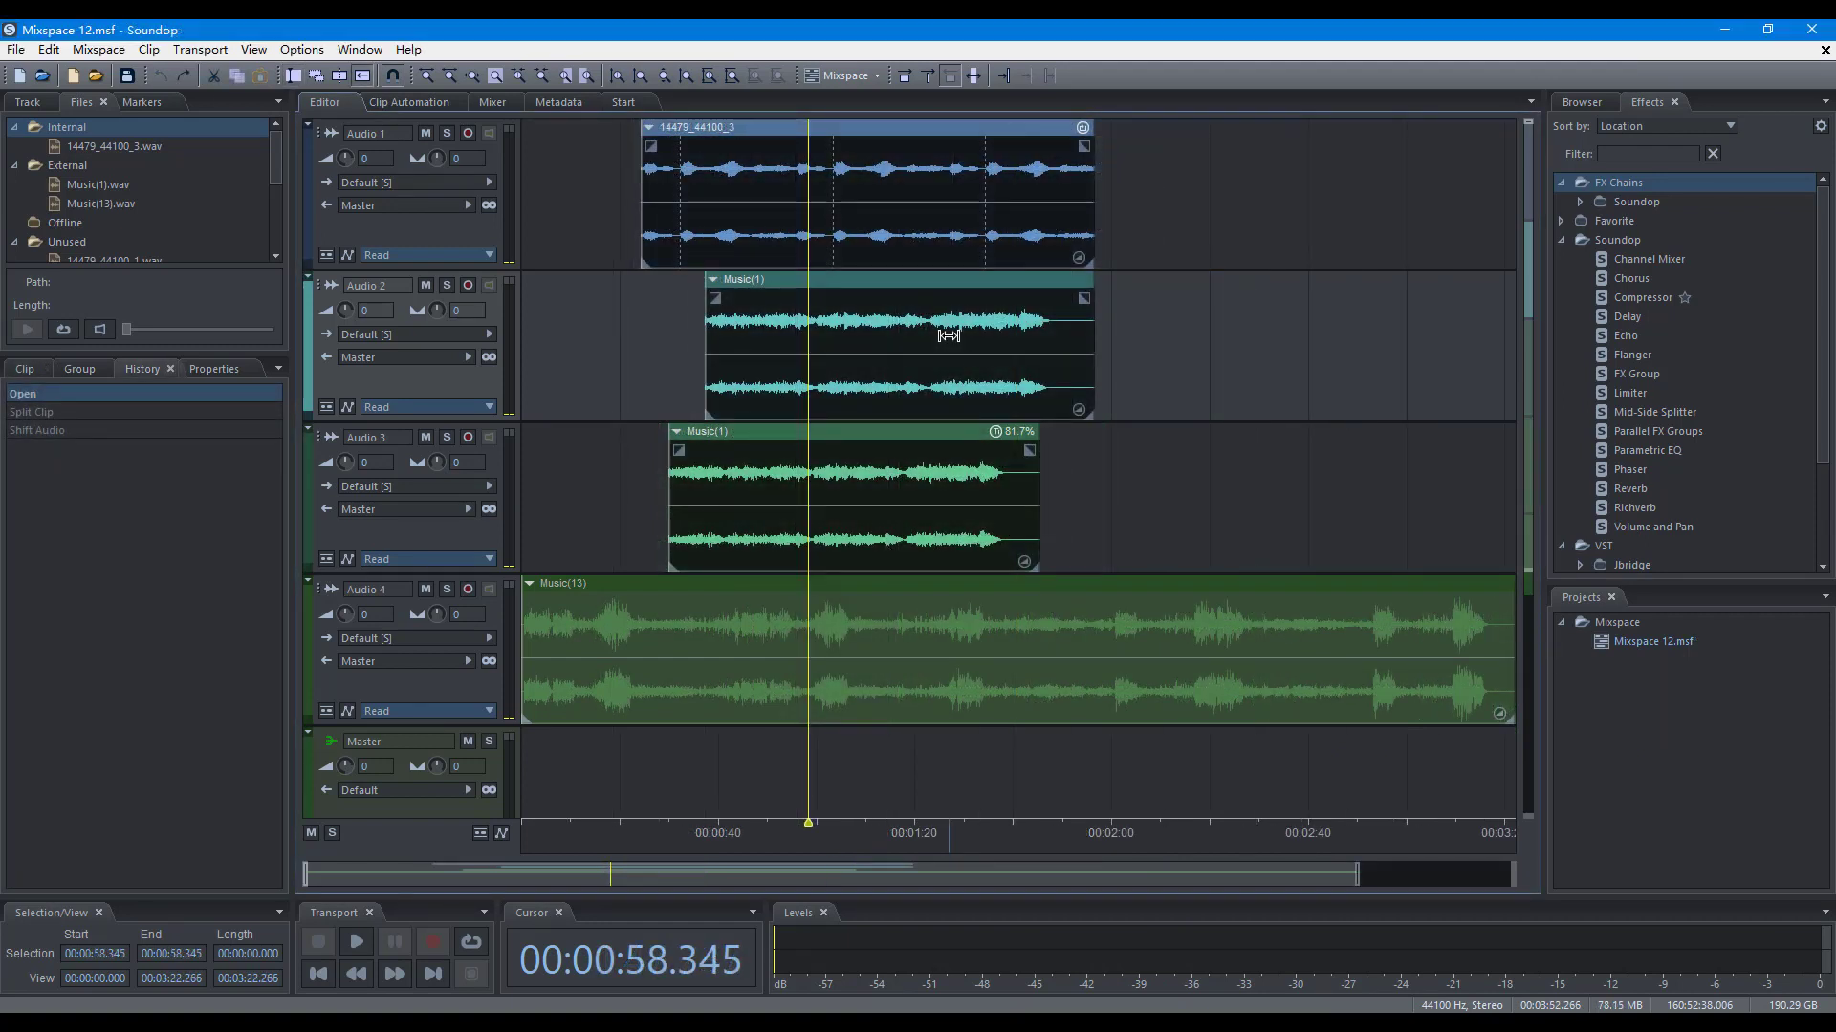
Select 01:07.292–01:37.632, marquee-select the three upper clips, and split the Audio 1 clip at 1:07
key(t)
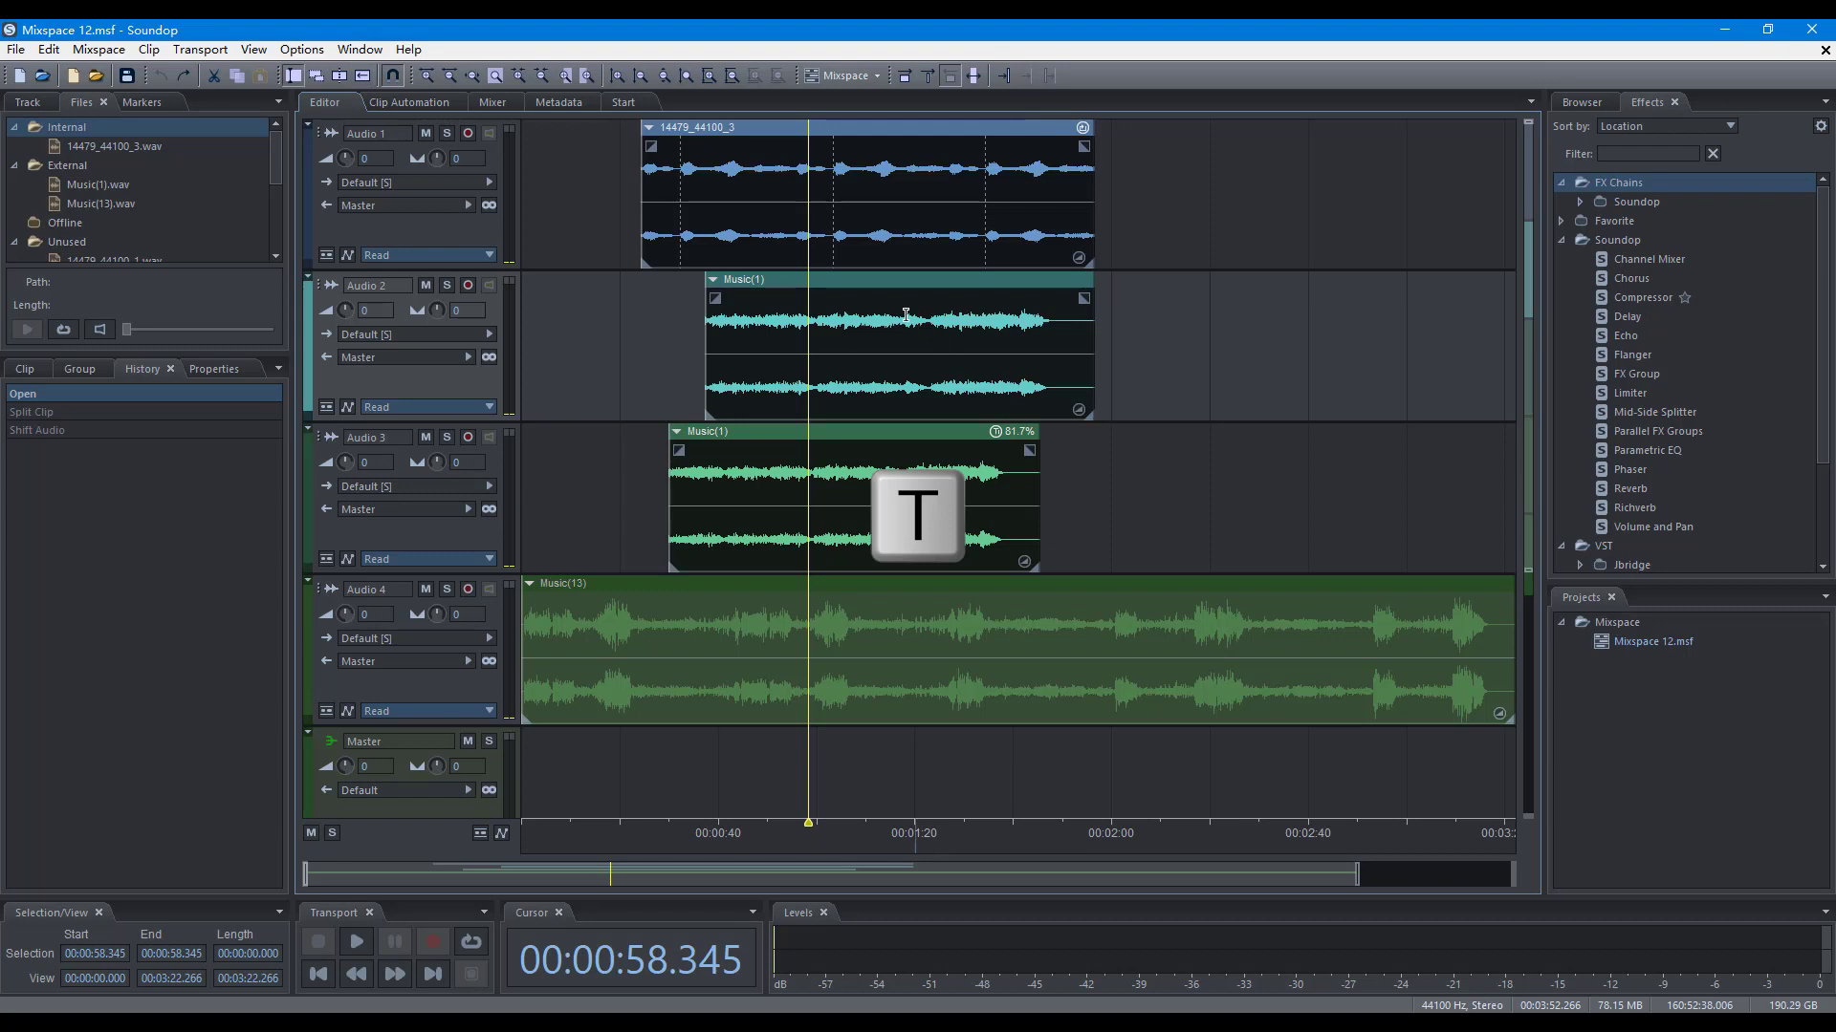
drag(852, 312, 1001, 339)
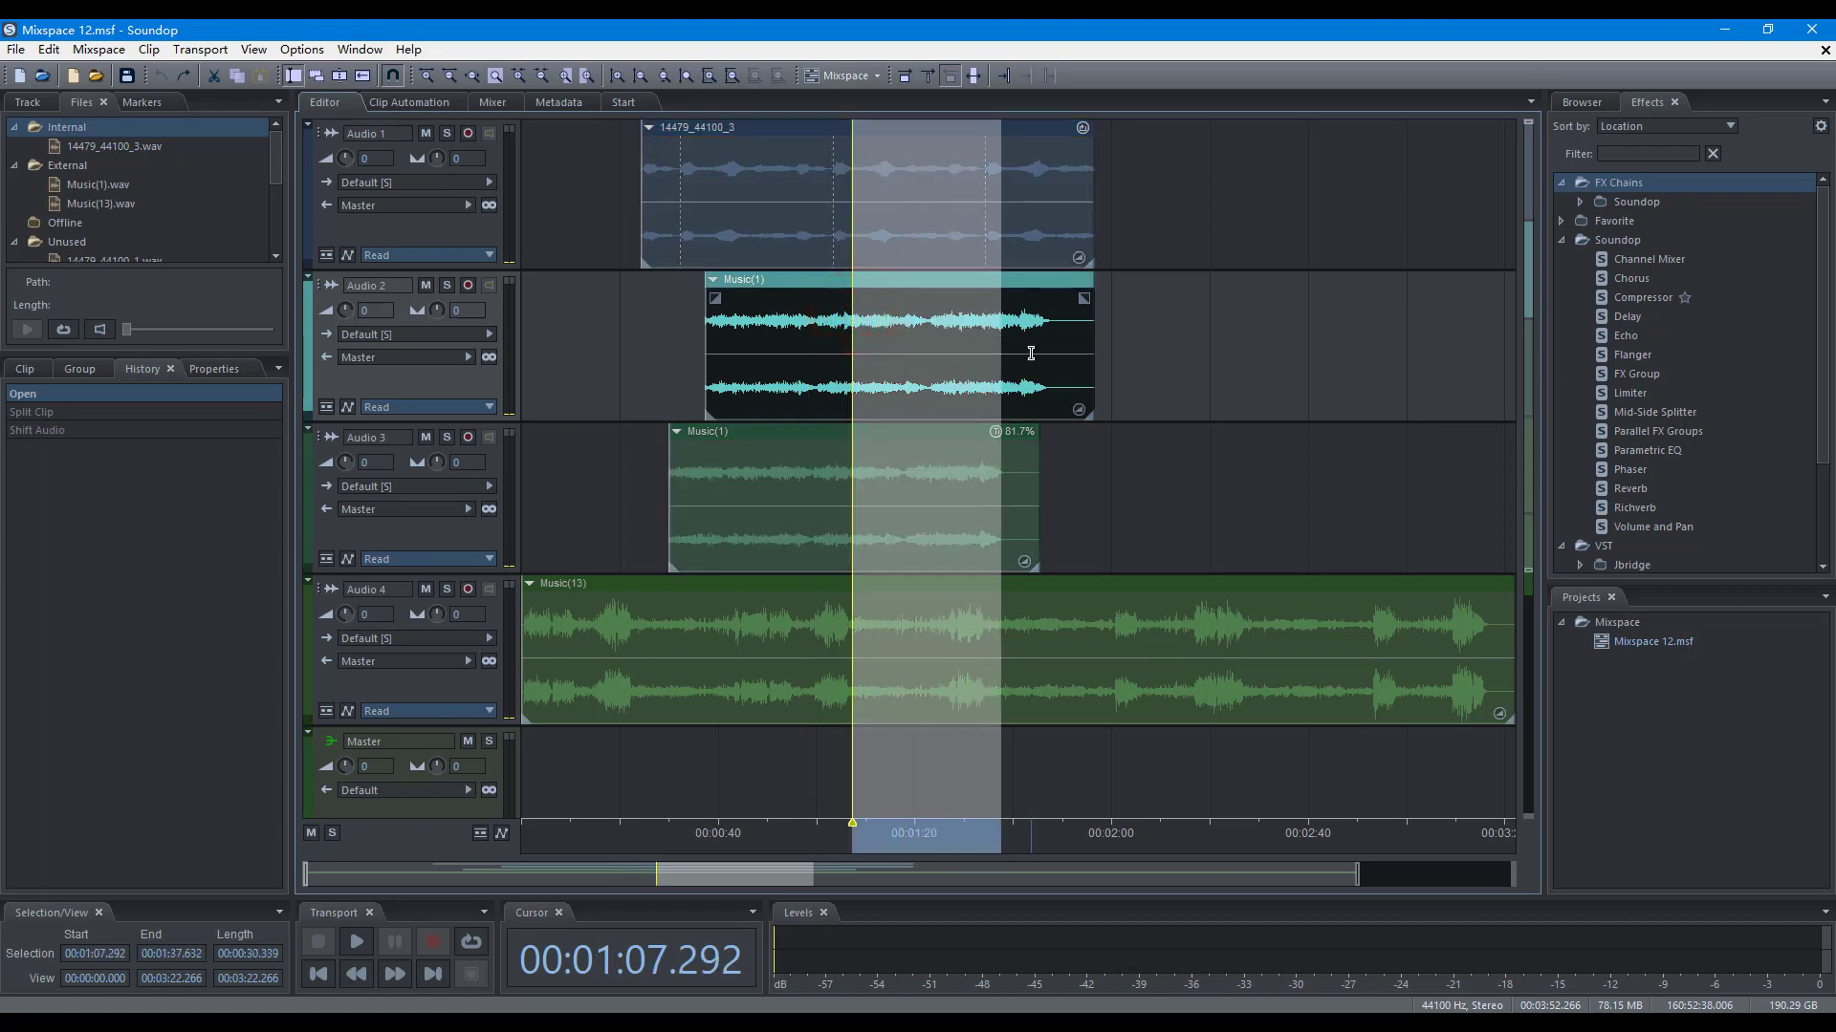
key(v)
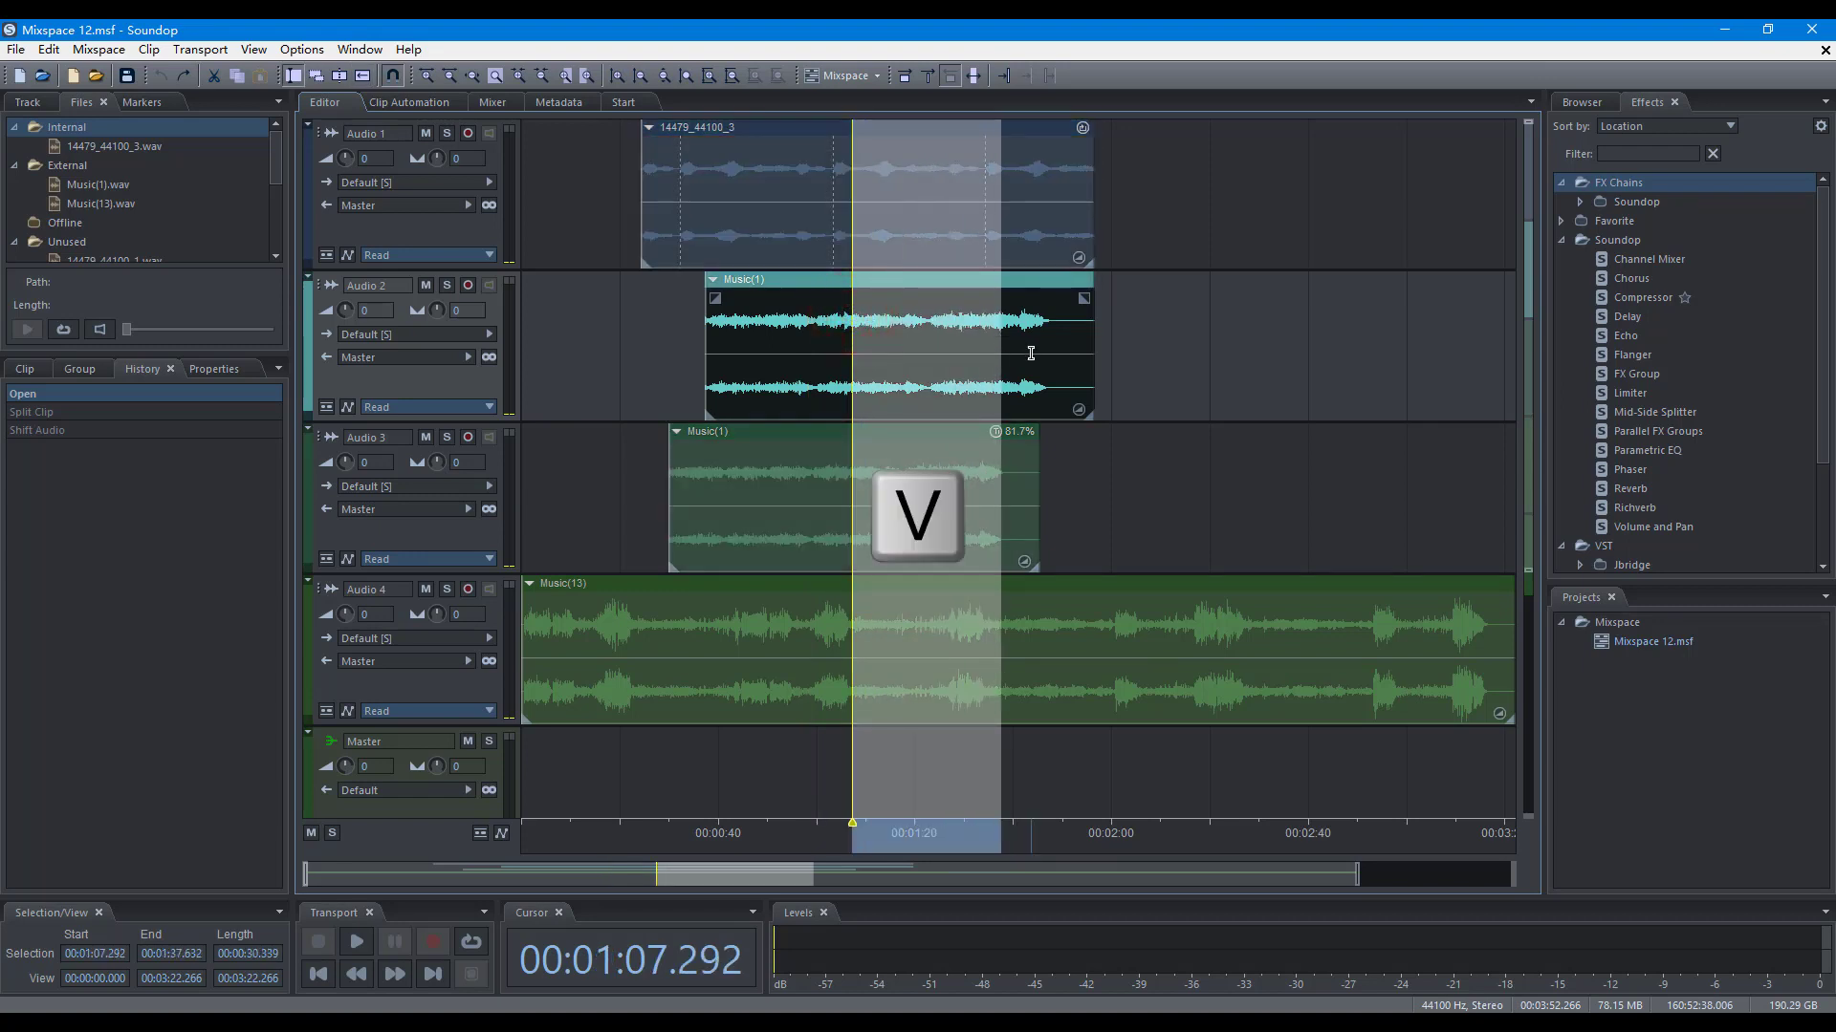
drag(1090, 461, 764, 218)
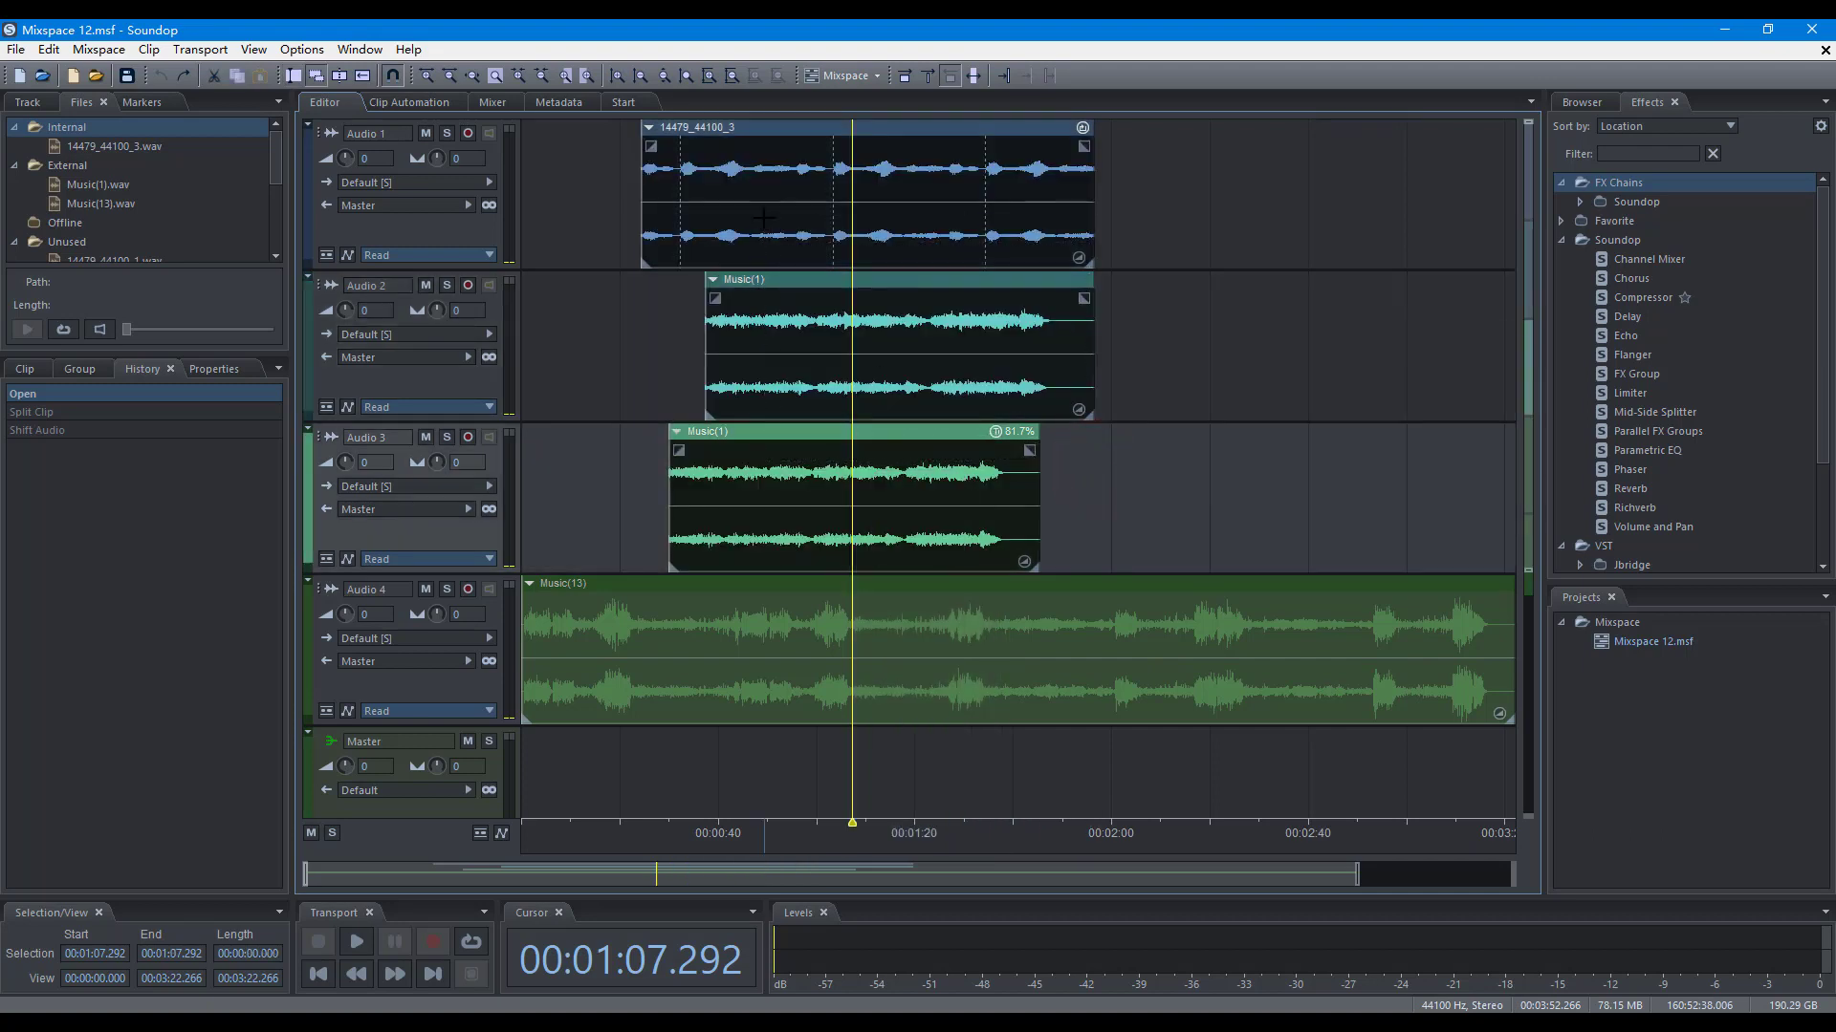
key(r)
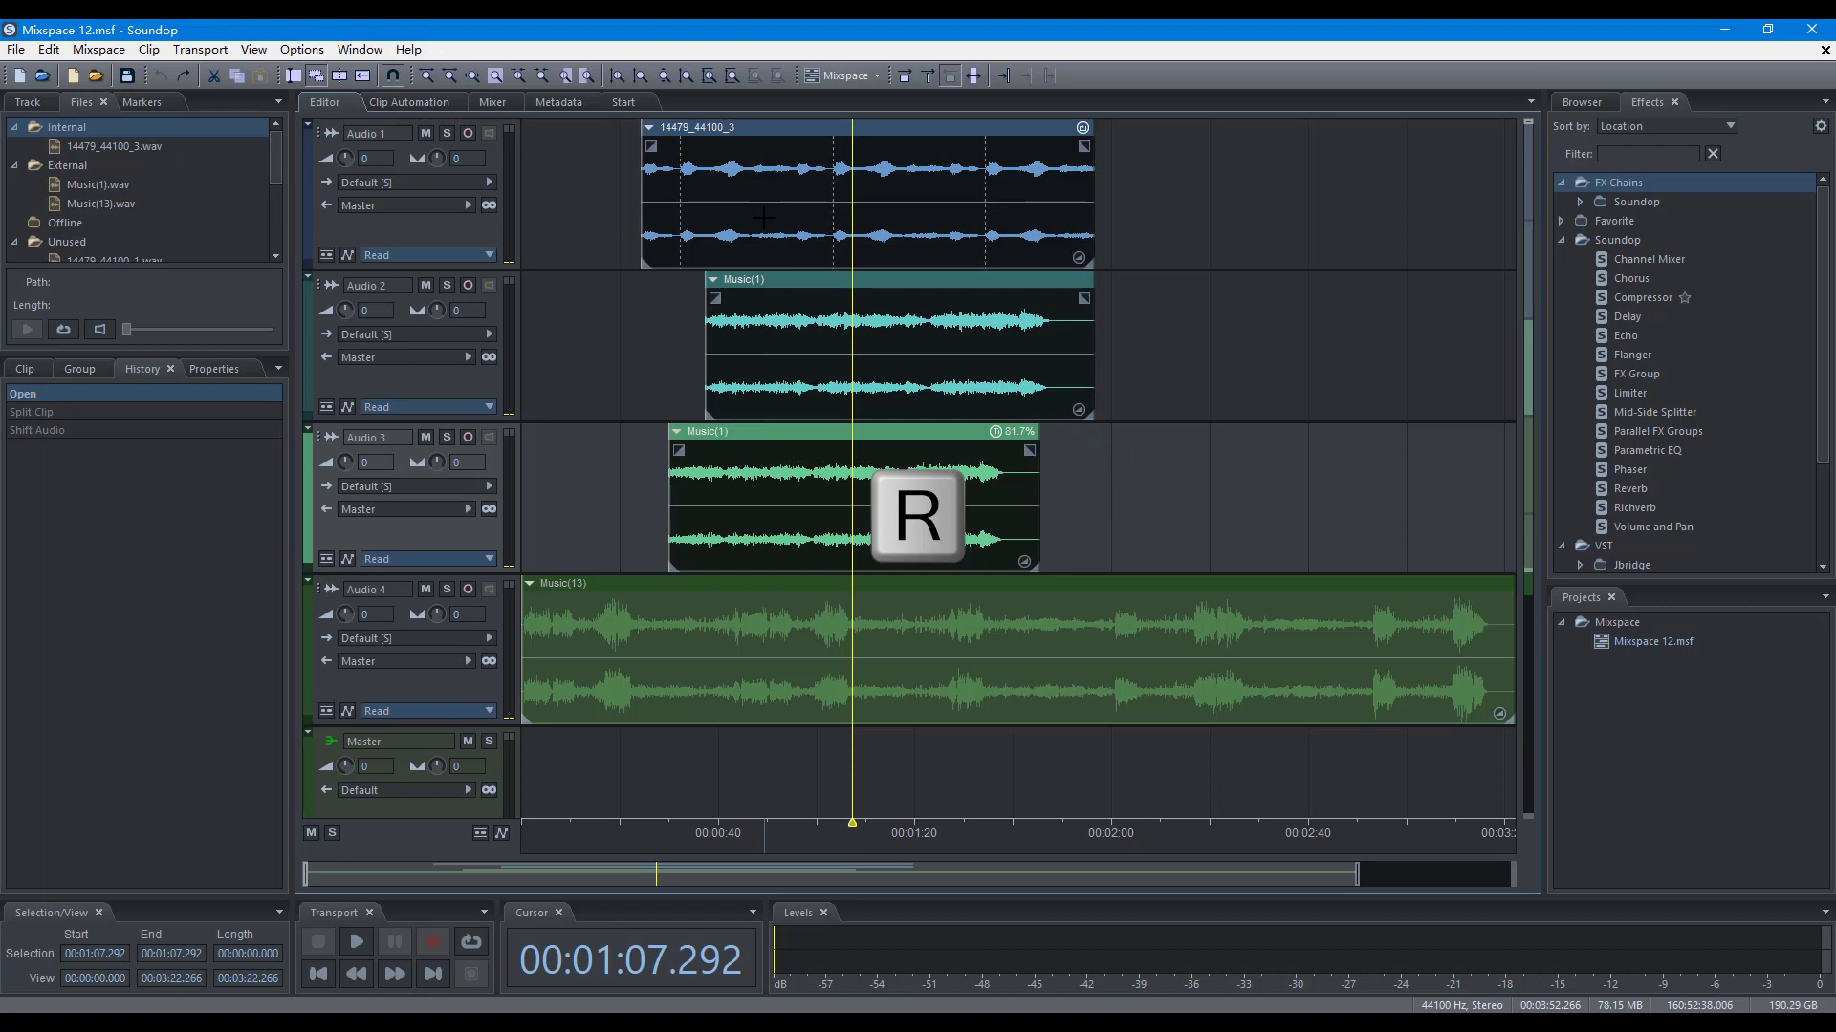
click(820, 203)
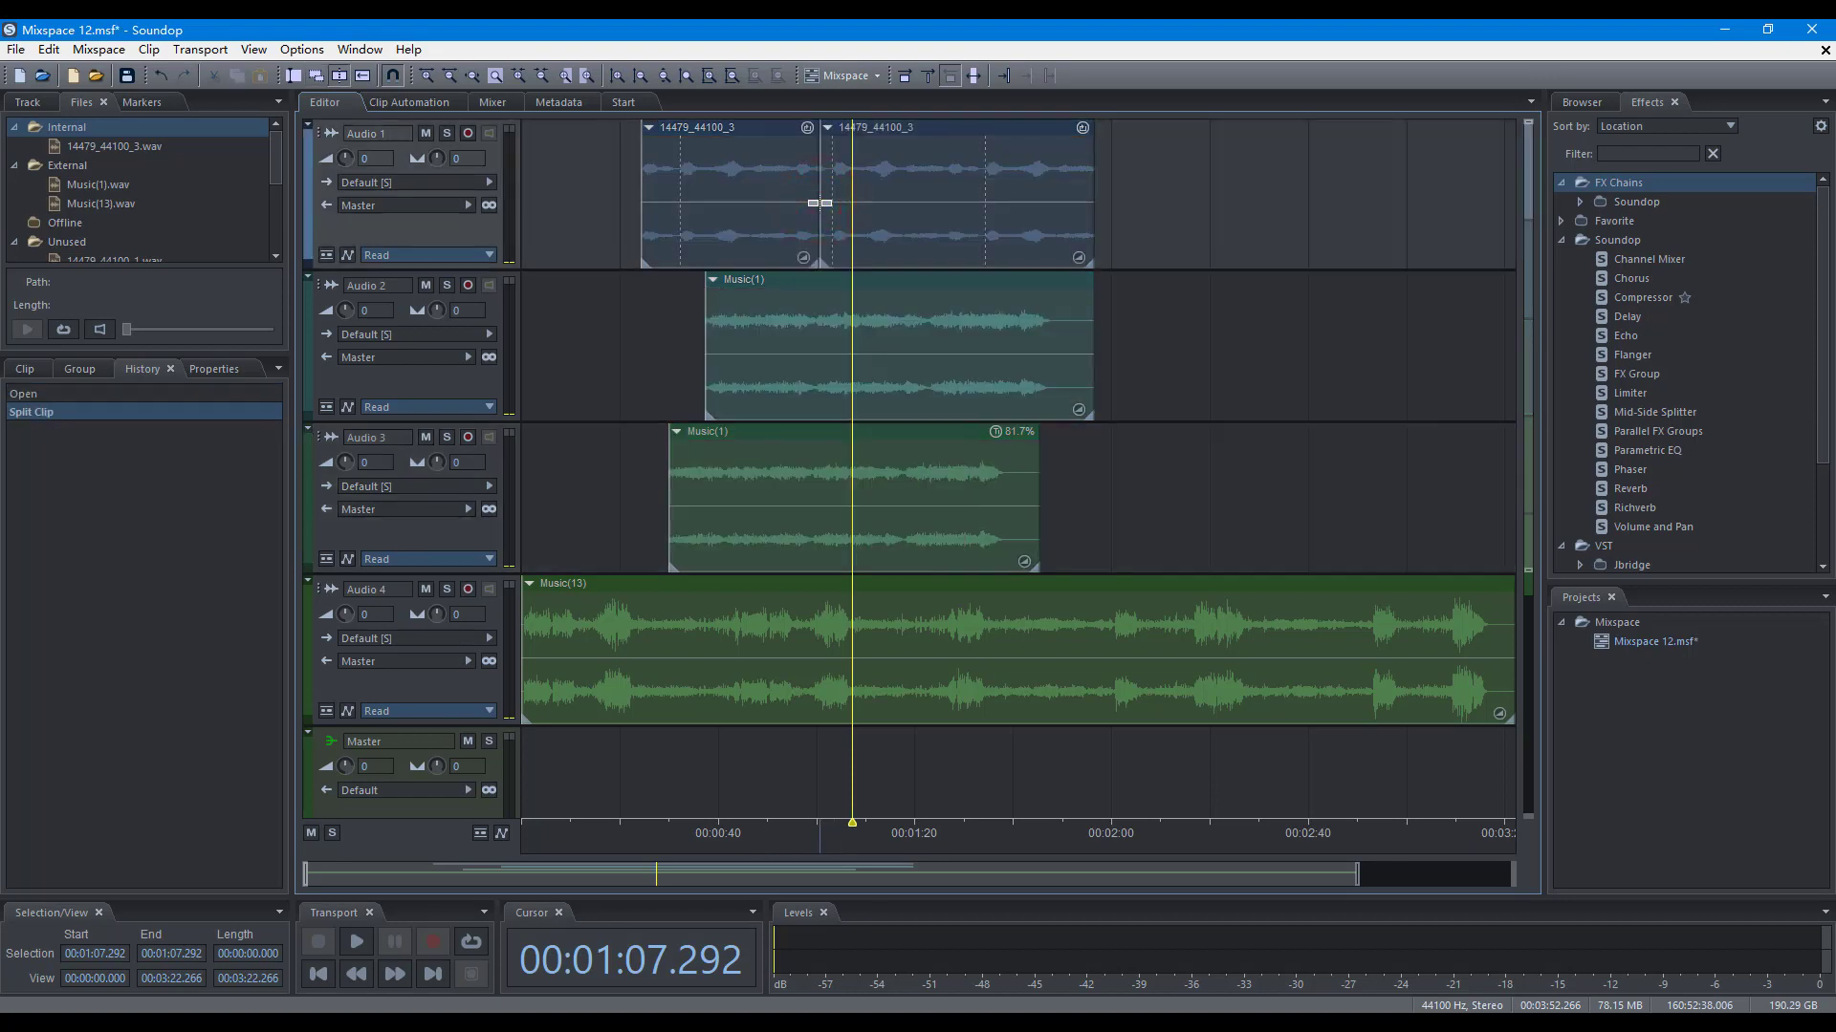
Slip Audio 2's audio within its clip, then select and deselect all clips
key(y)
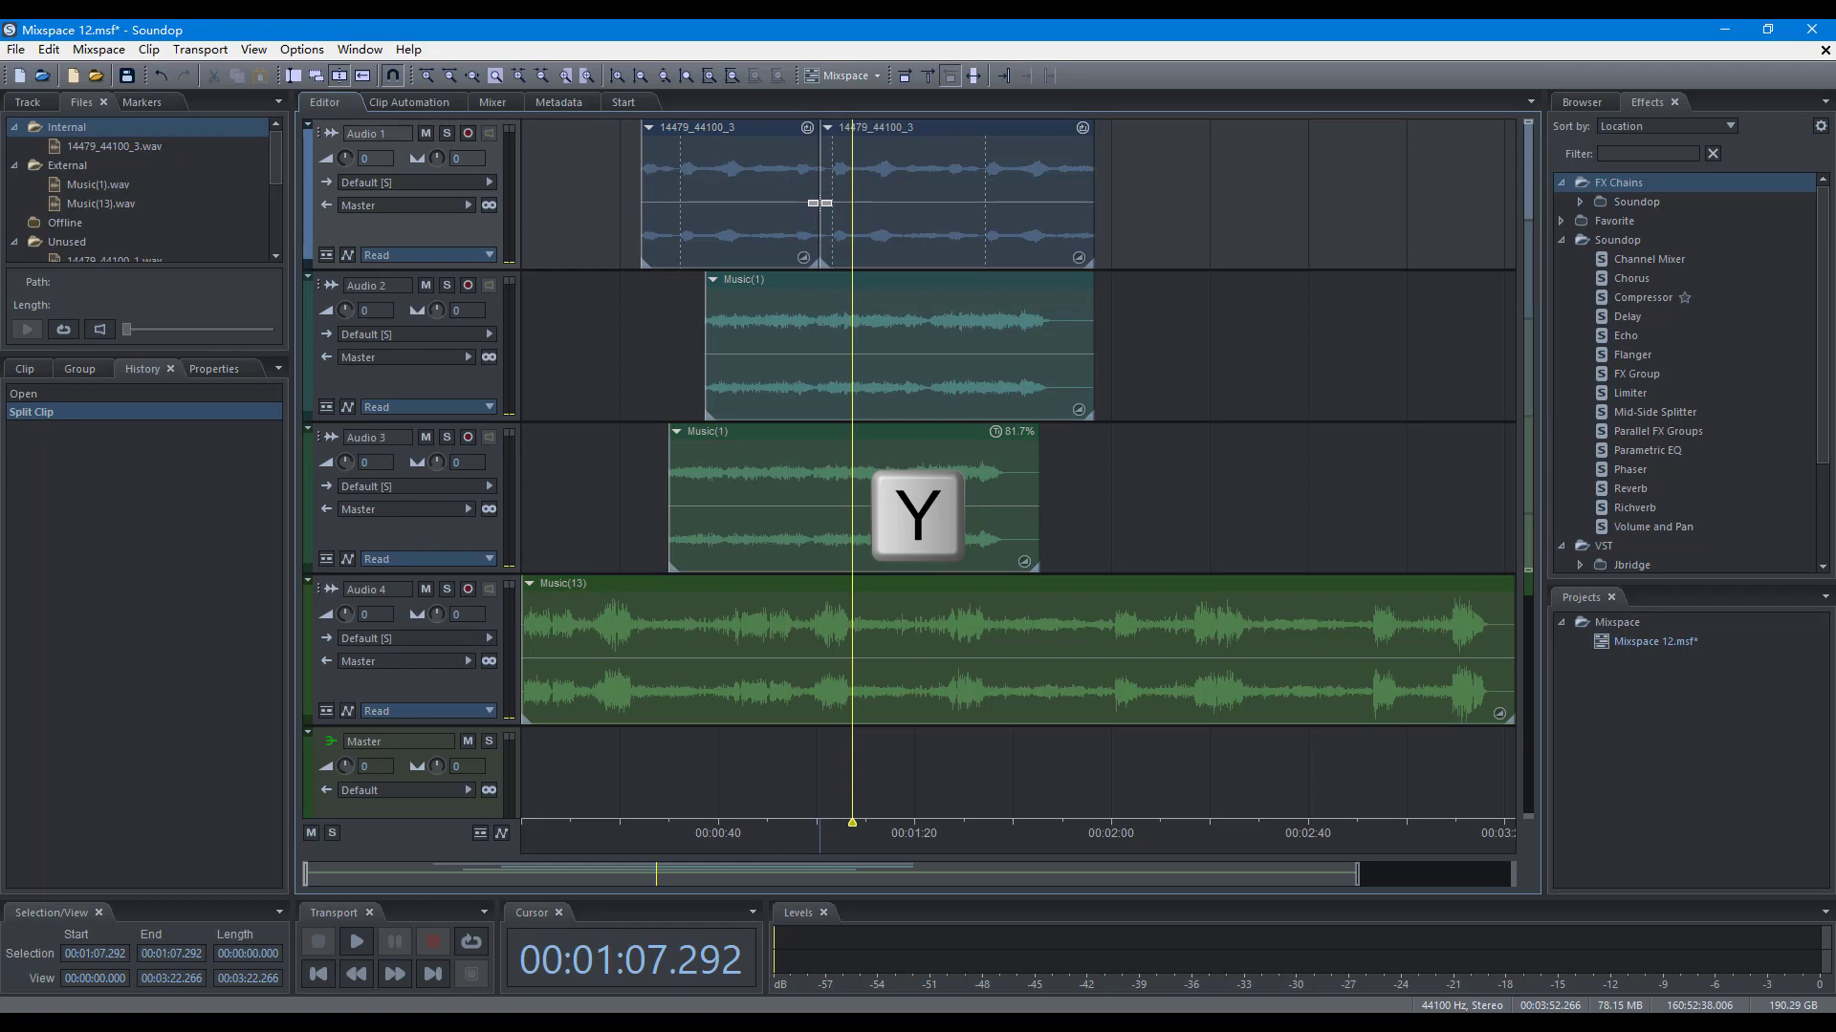
drag(802, 314, 943, 332)
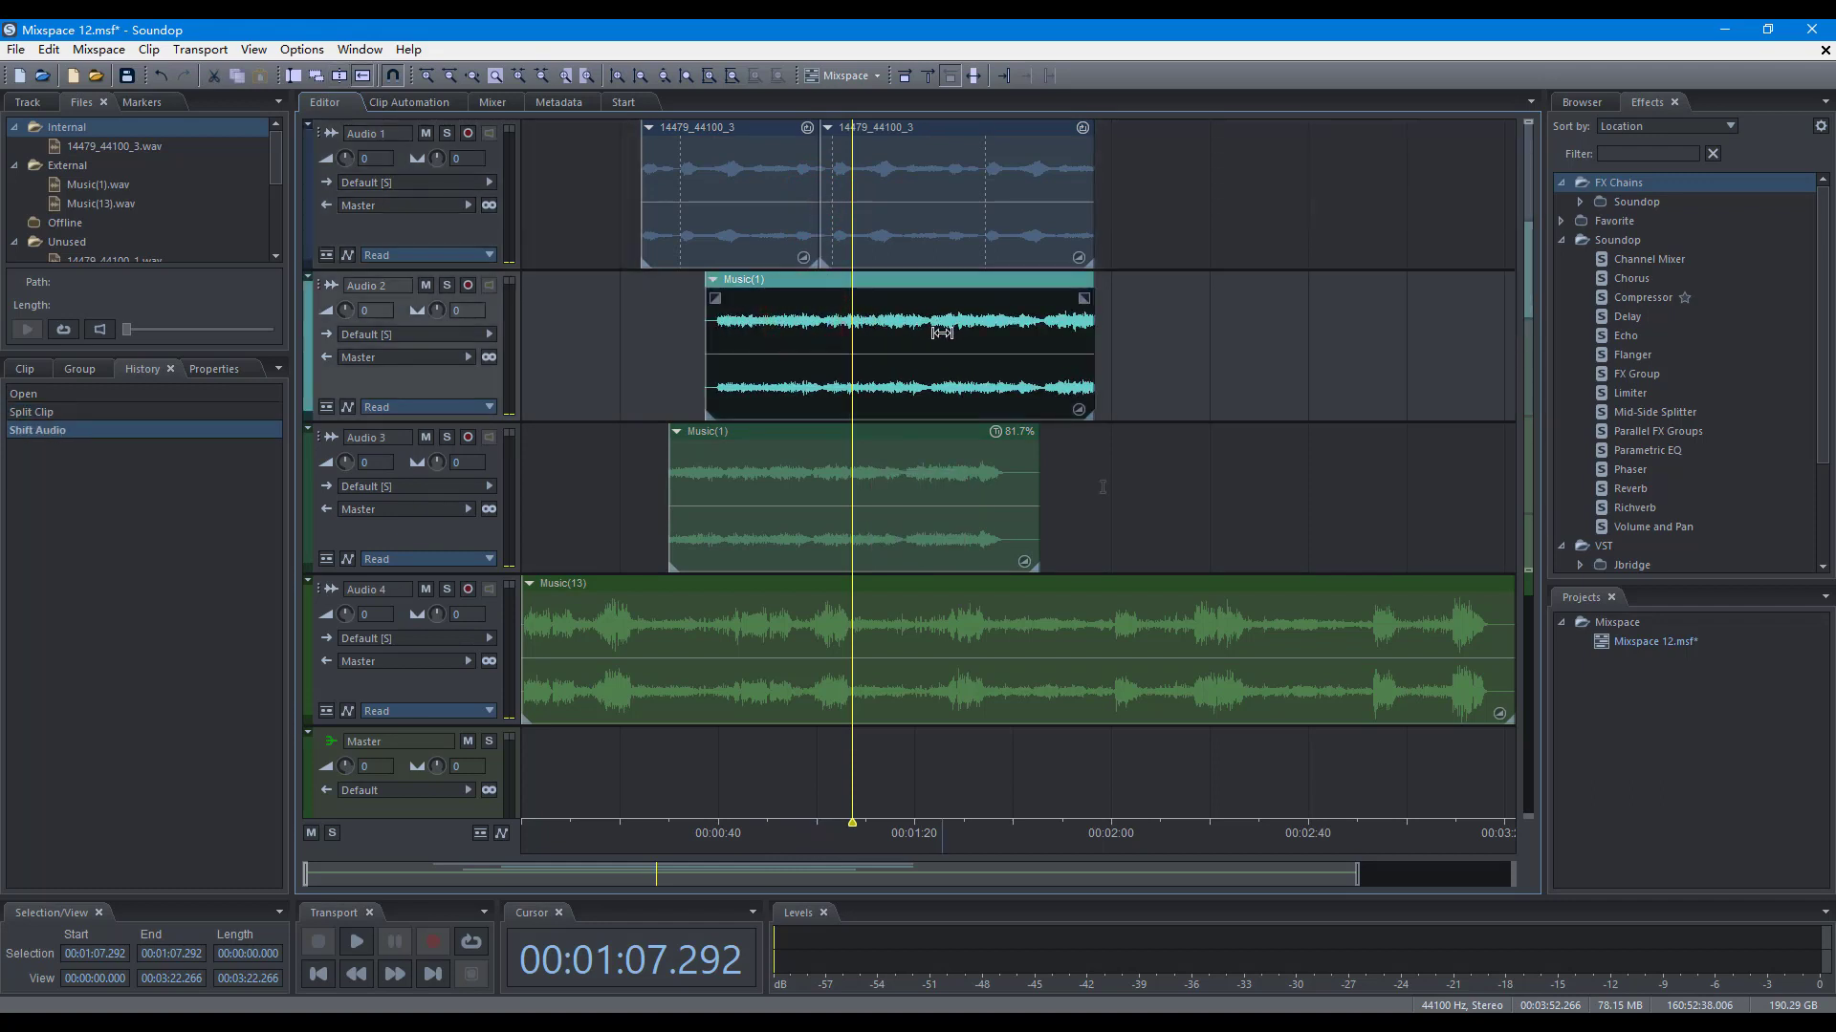
key(ctrl+a)
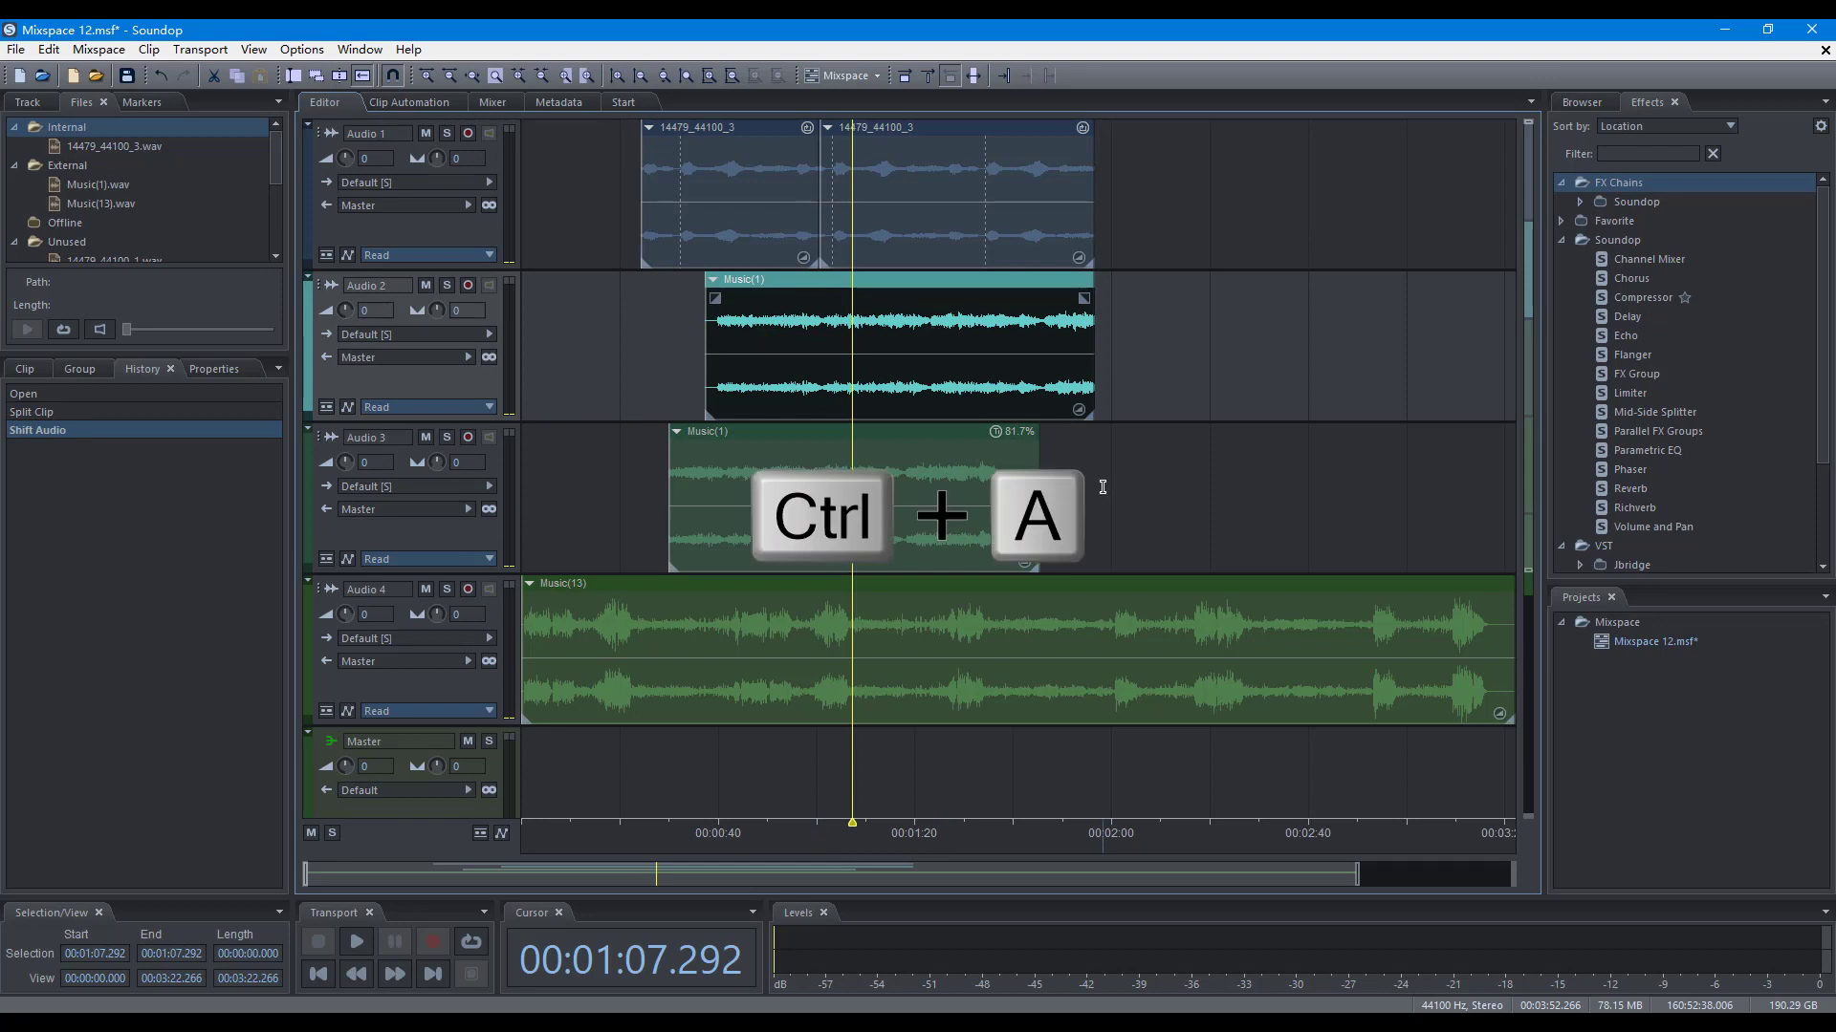
key(ctrl+shift+a)
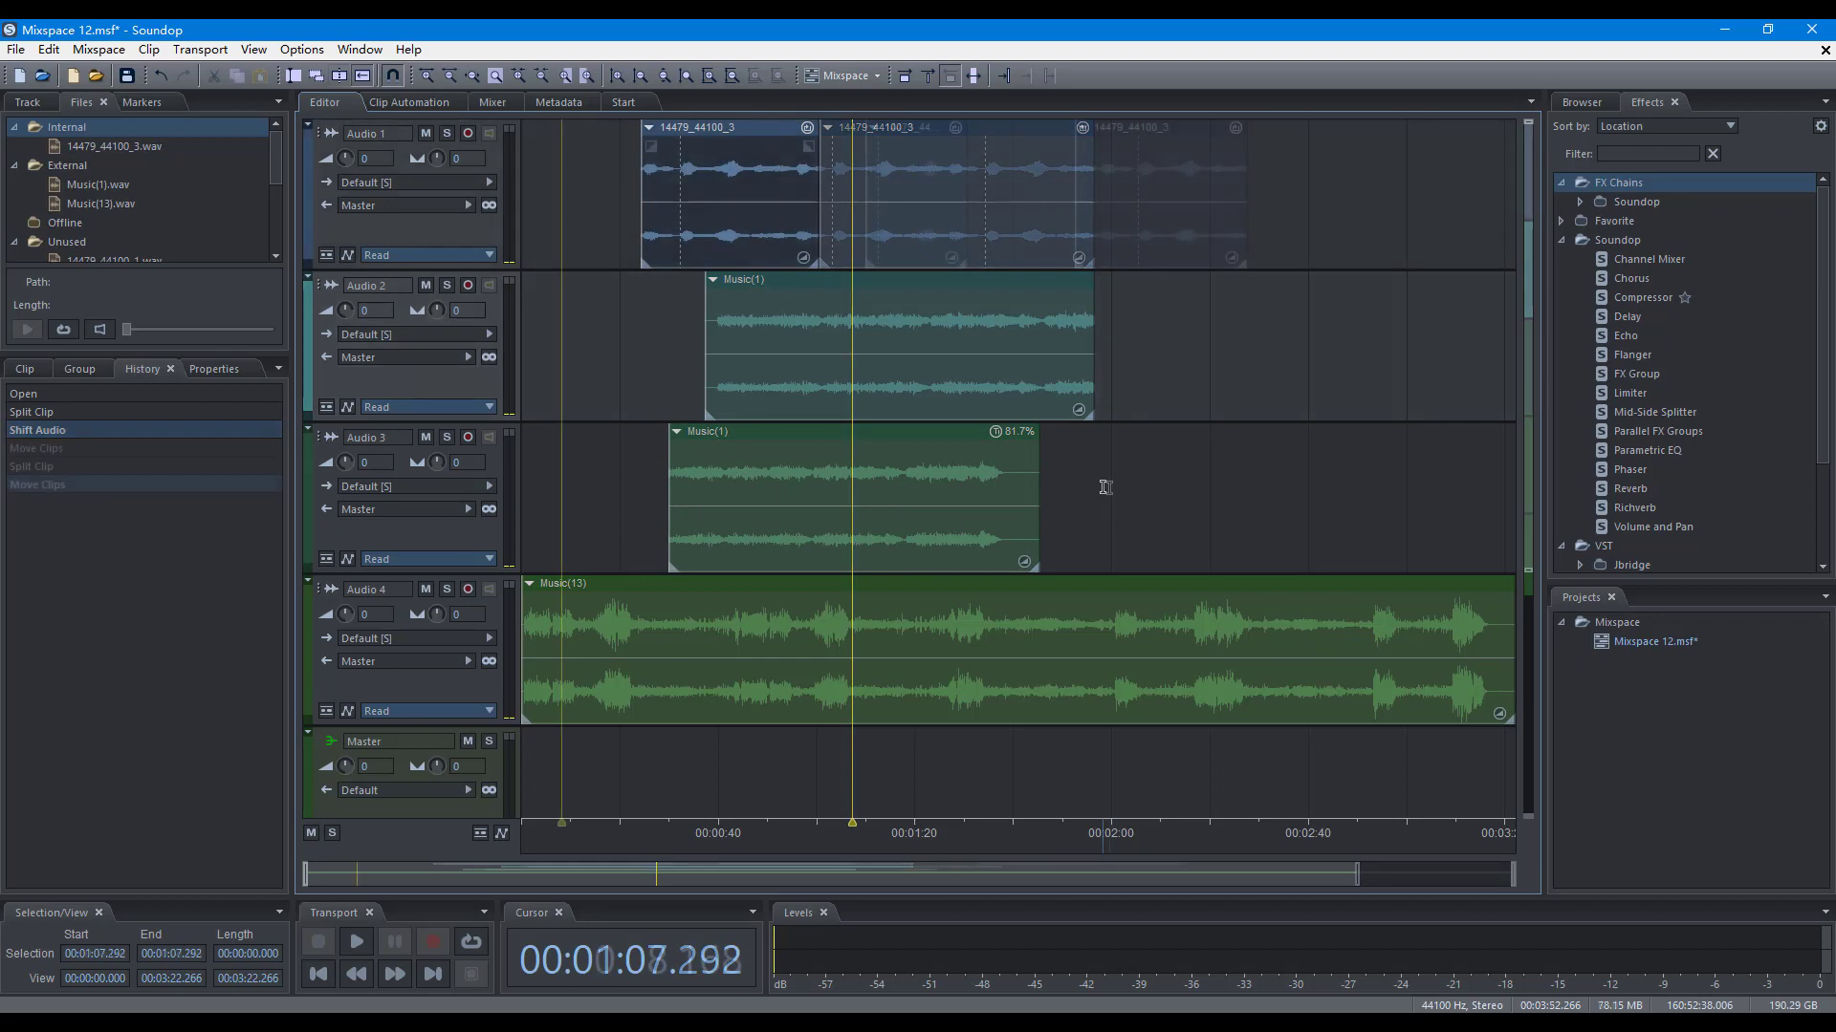
Split and spread out the Audio 1 clip, then group and ungroup the upper clips
key(ctrl+alt+t)
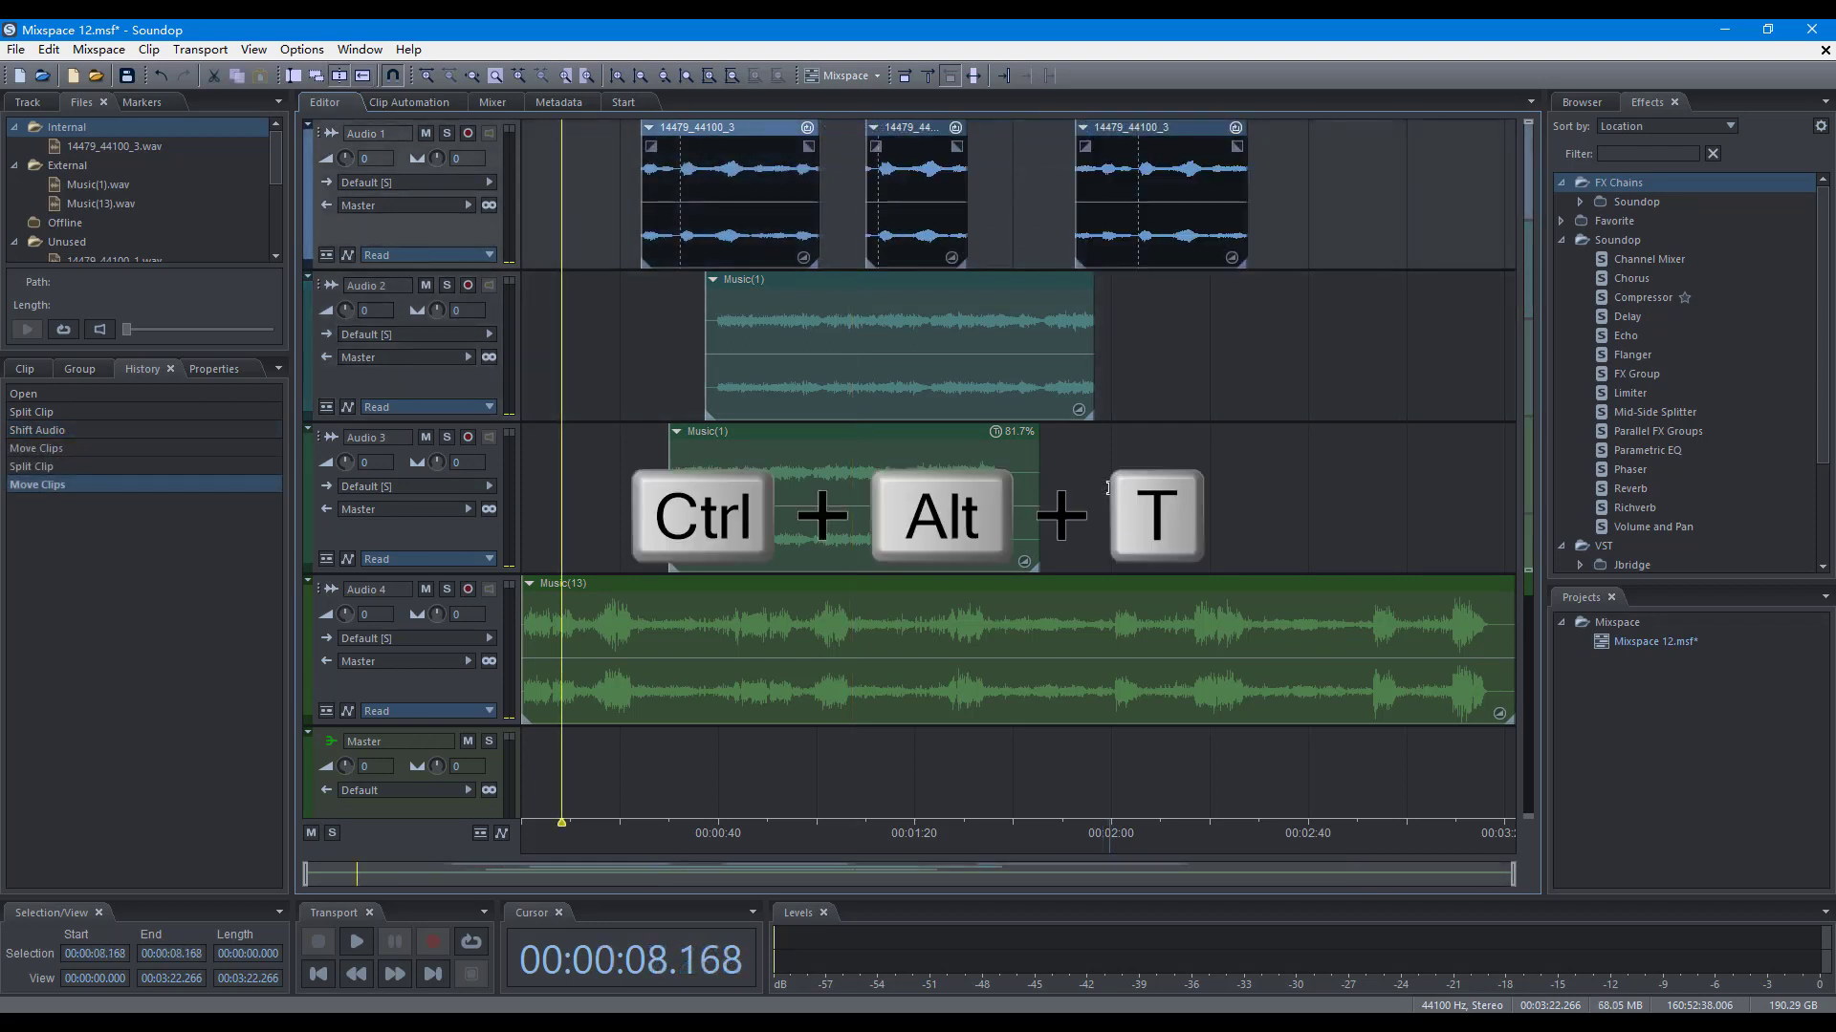
key(period)
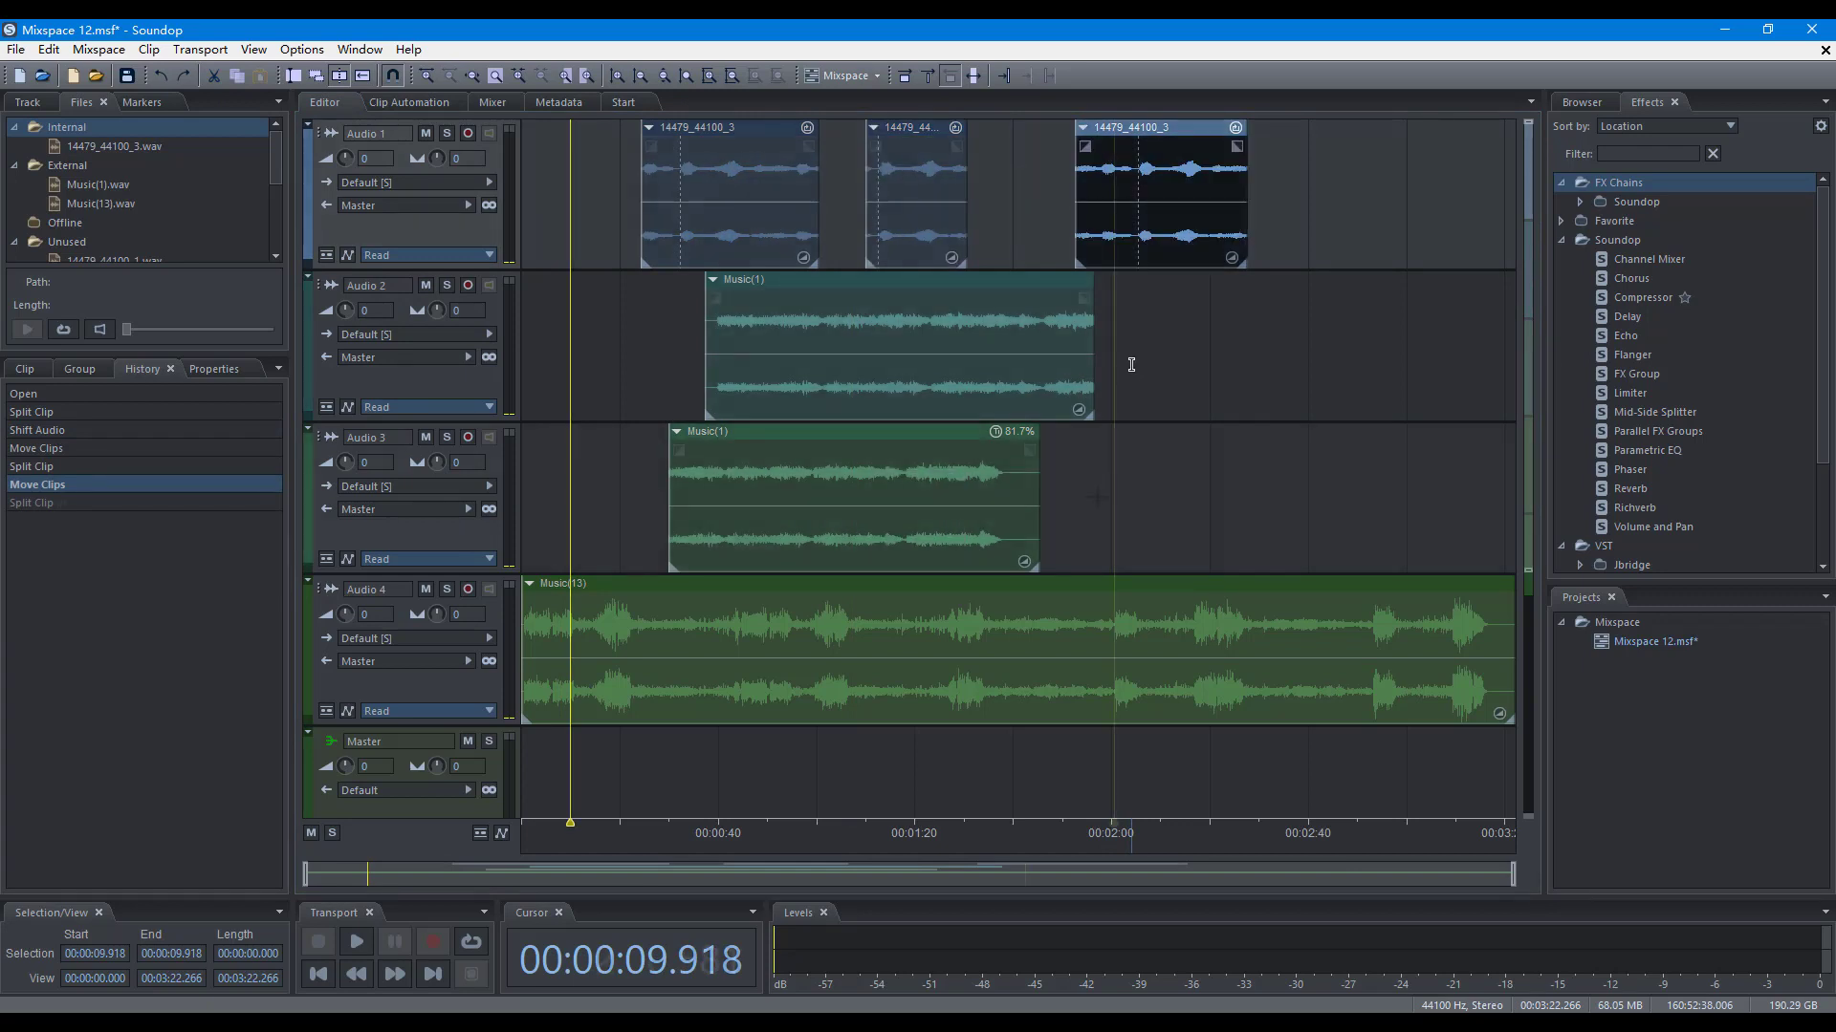
key(ctrl+g)
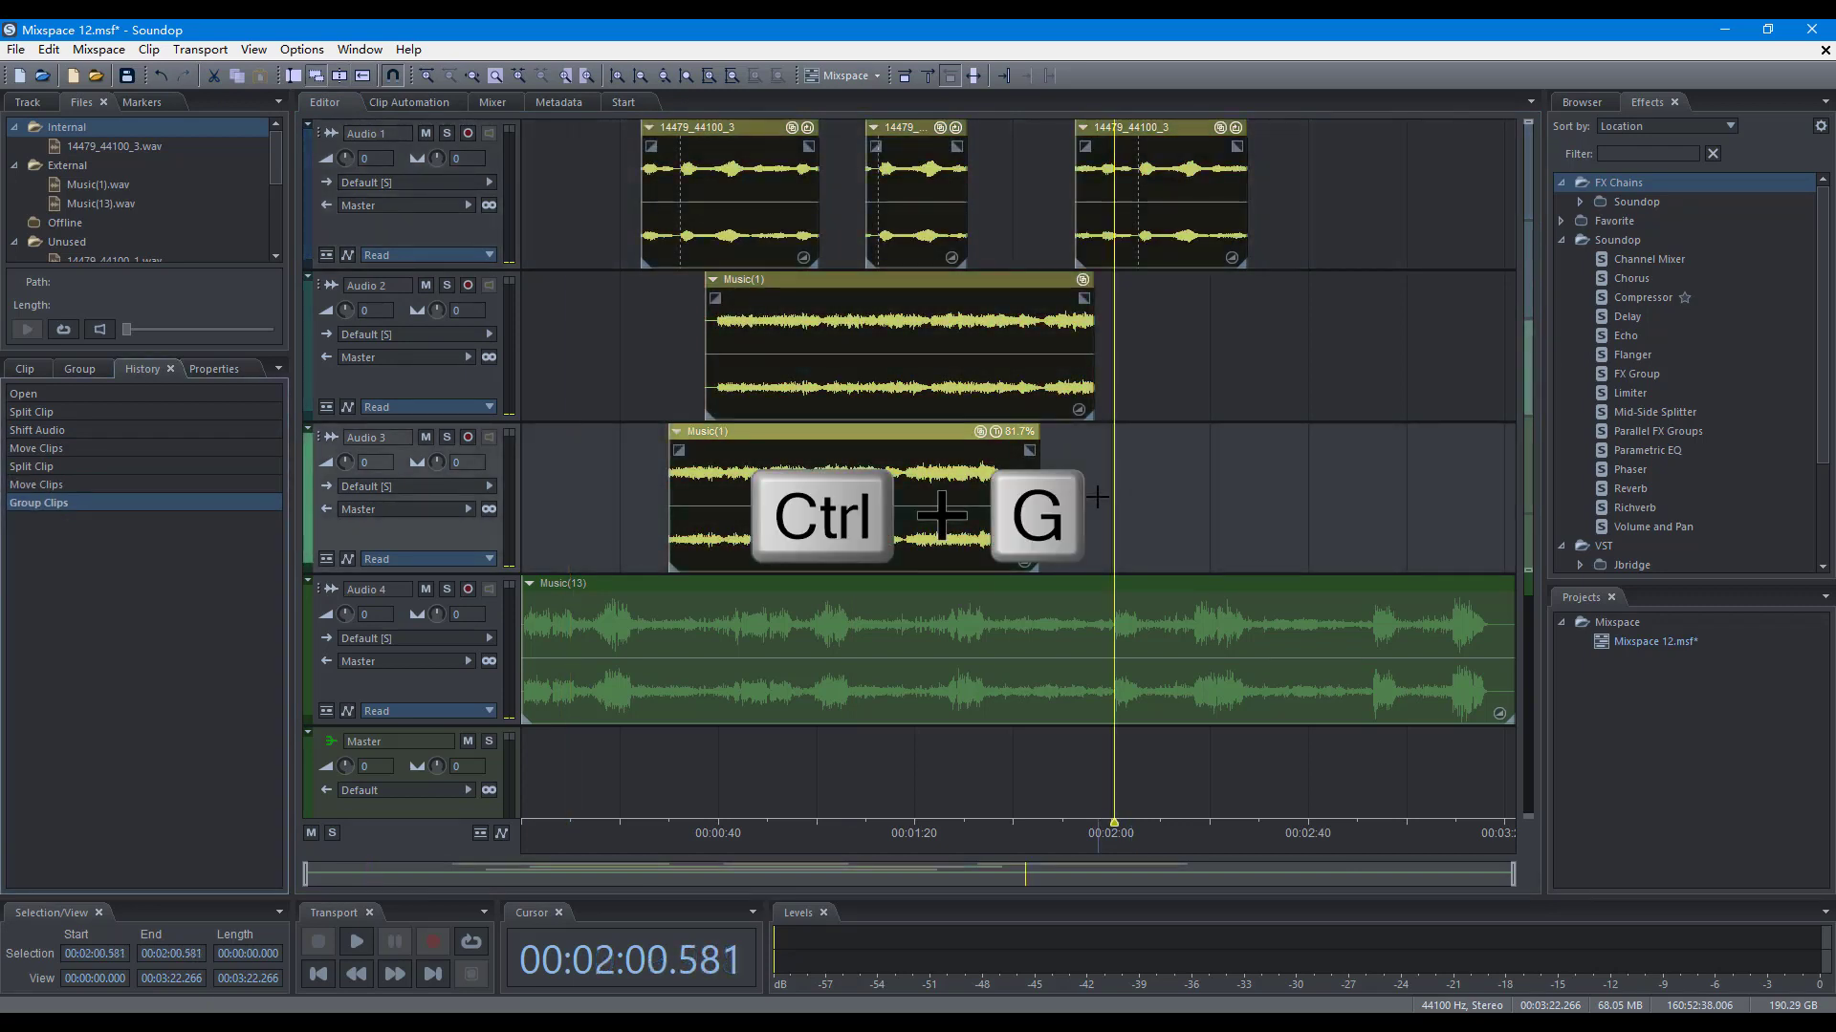
key(ctrl+shift+g)
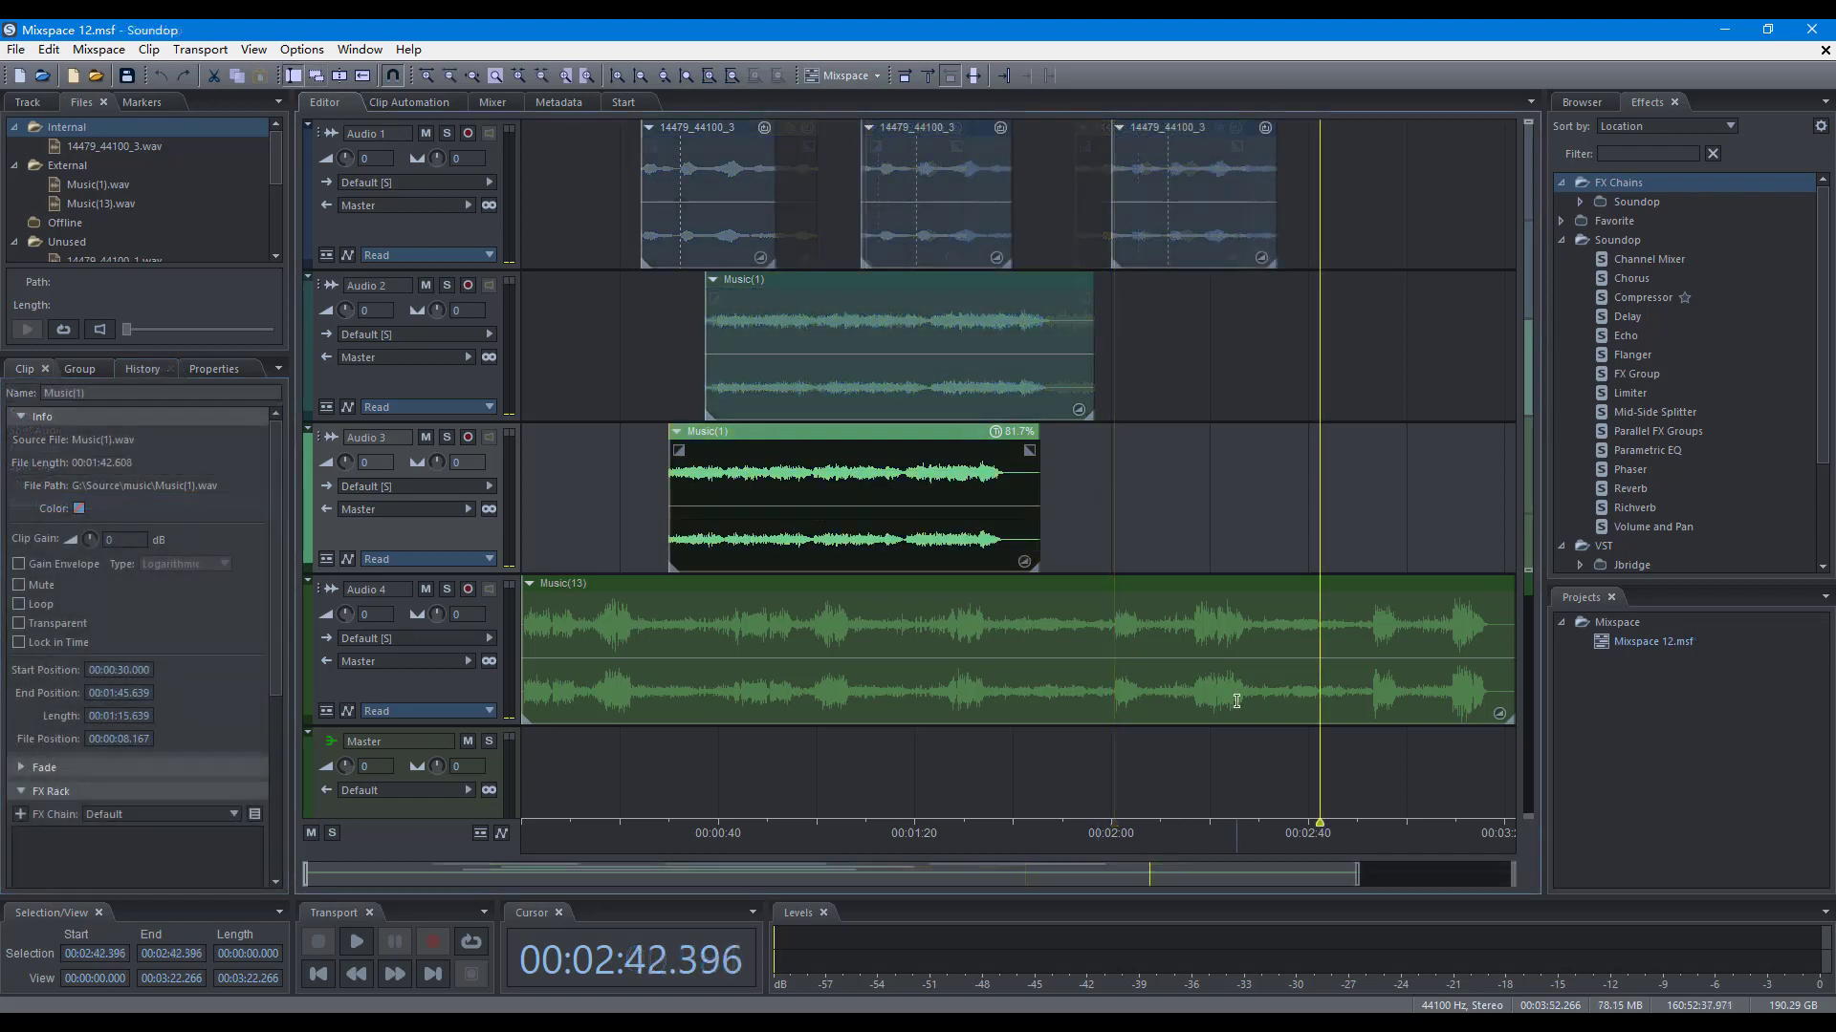
Nudge the Audio 3 Music(1) clip to 0:30, then further left and back right
key(shift+comma)
key(shift+comma)
key(shift+period)
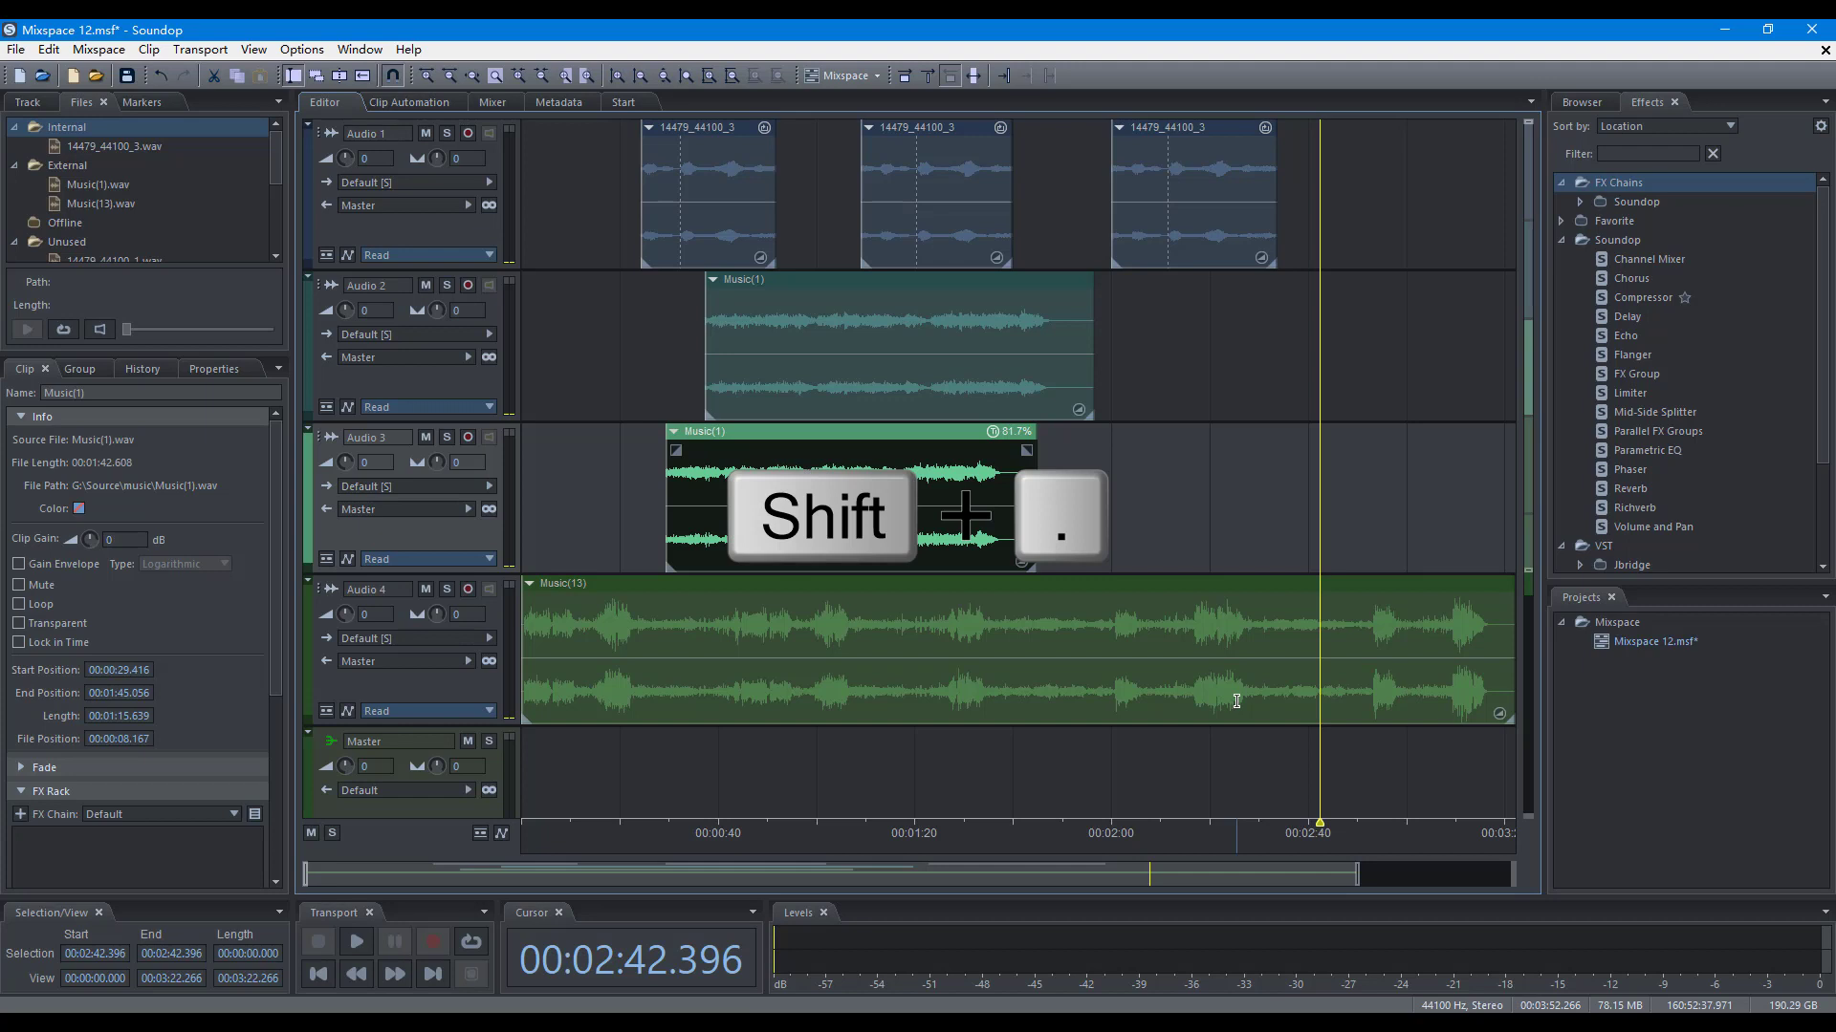
key(ctrl+shift+comma)
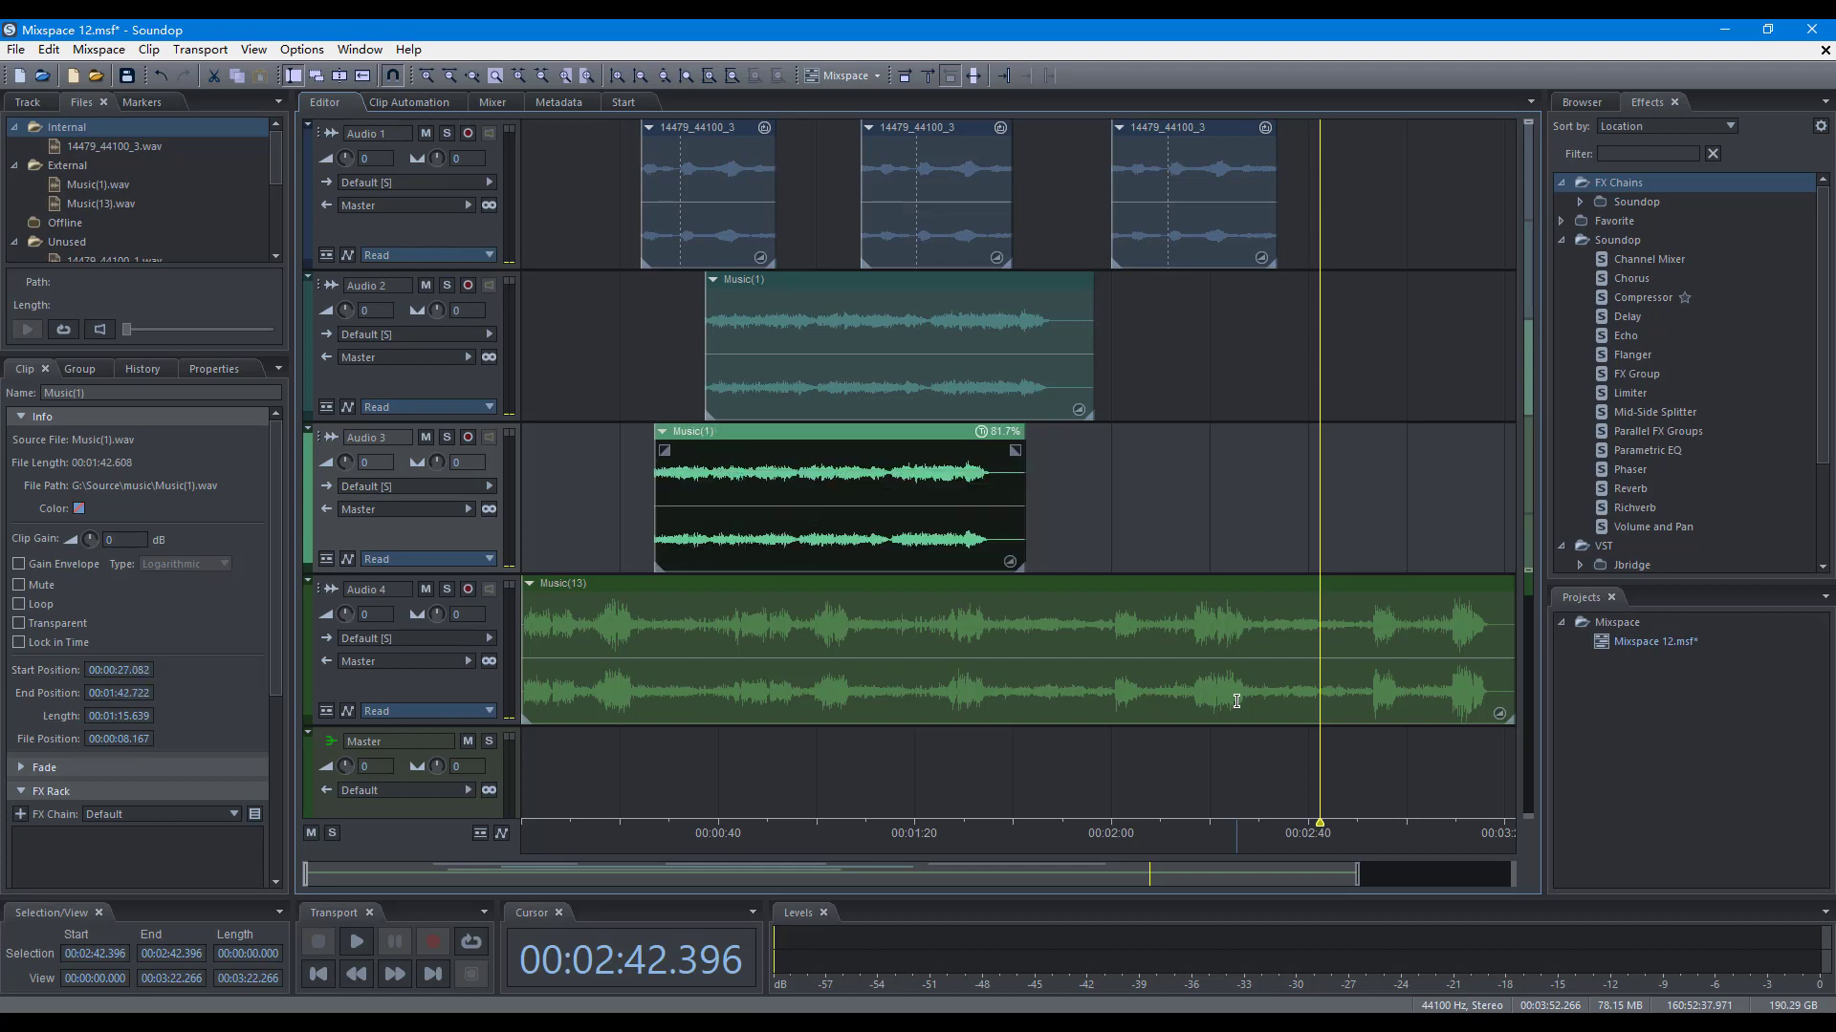
key(ctrl+shift+period)
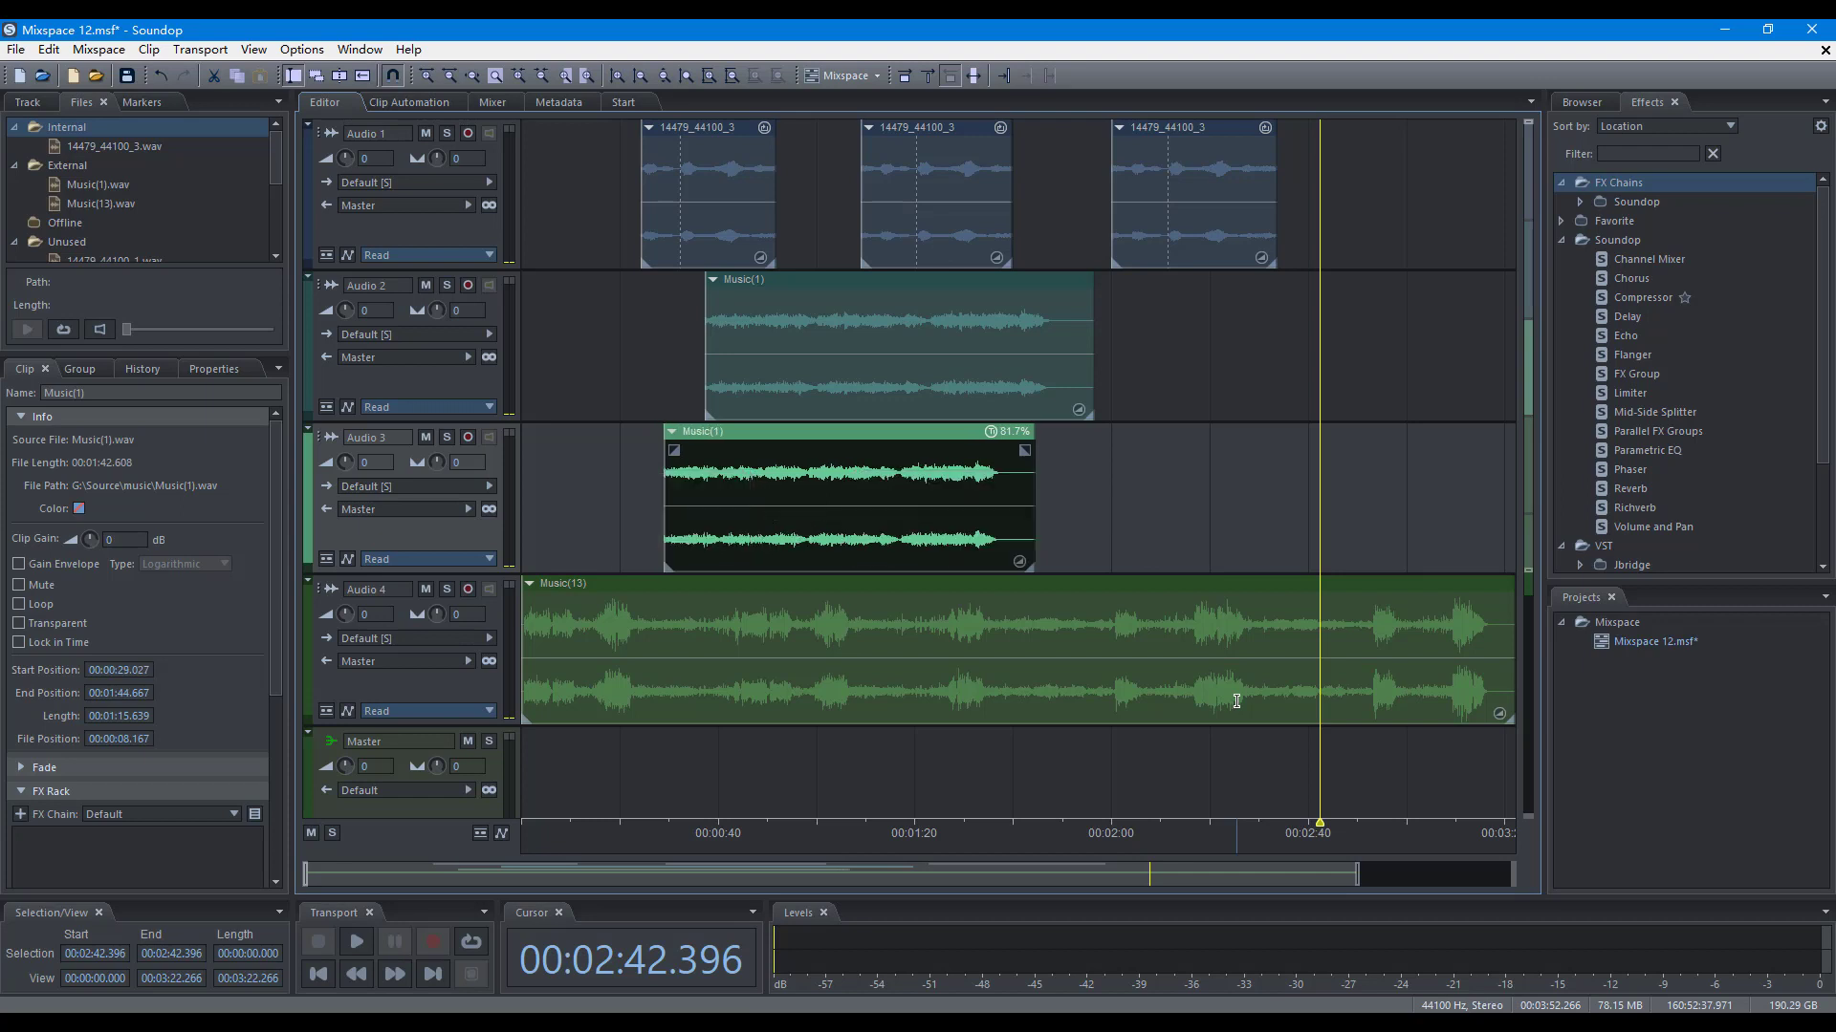
Move the Music(1) clip up to Audio 1 and back down to Audio 3
key(shift+Up)
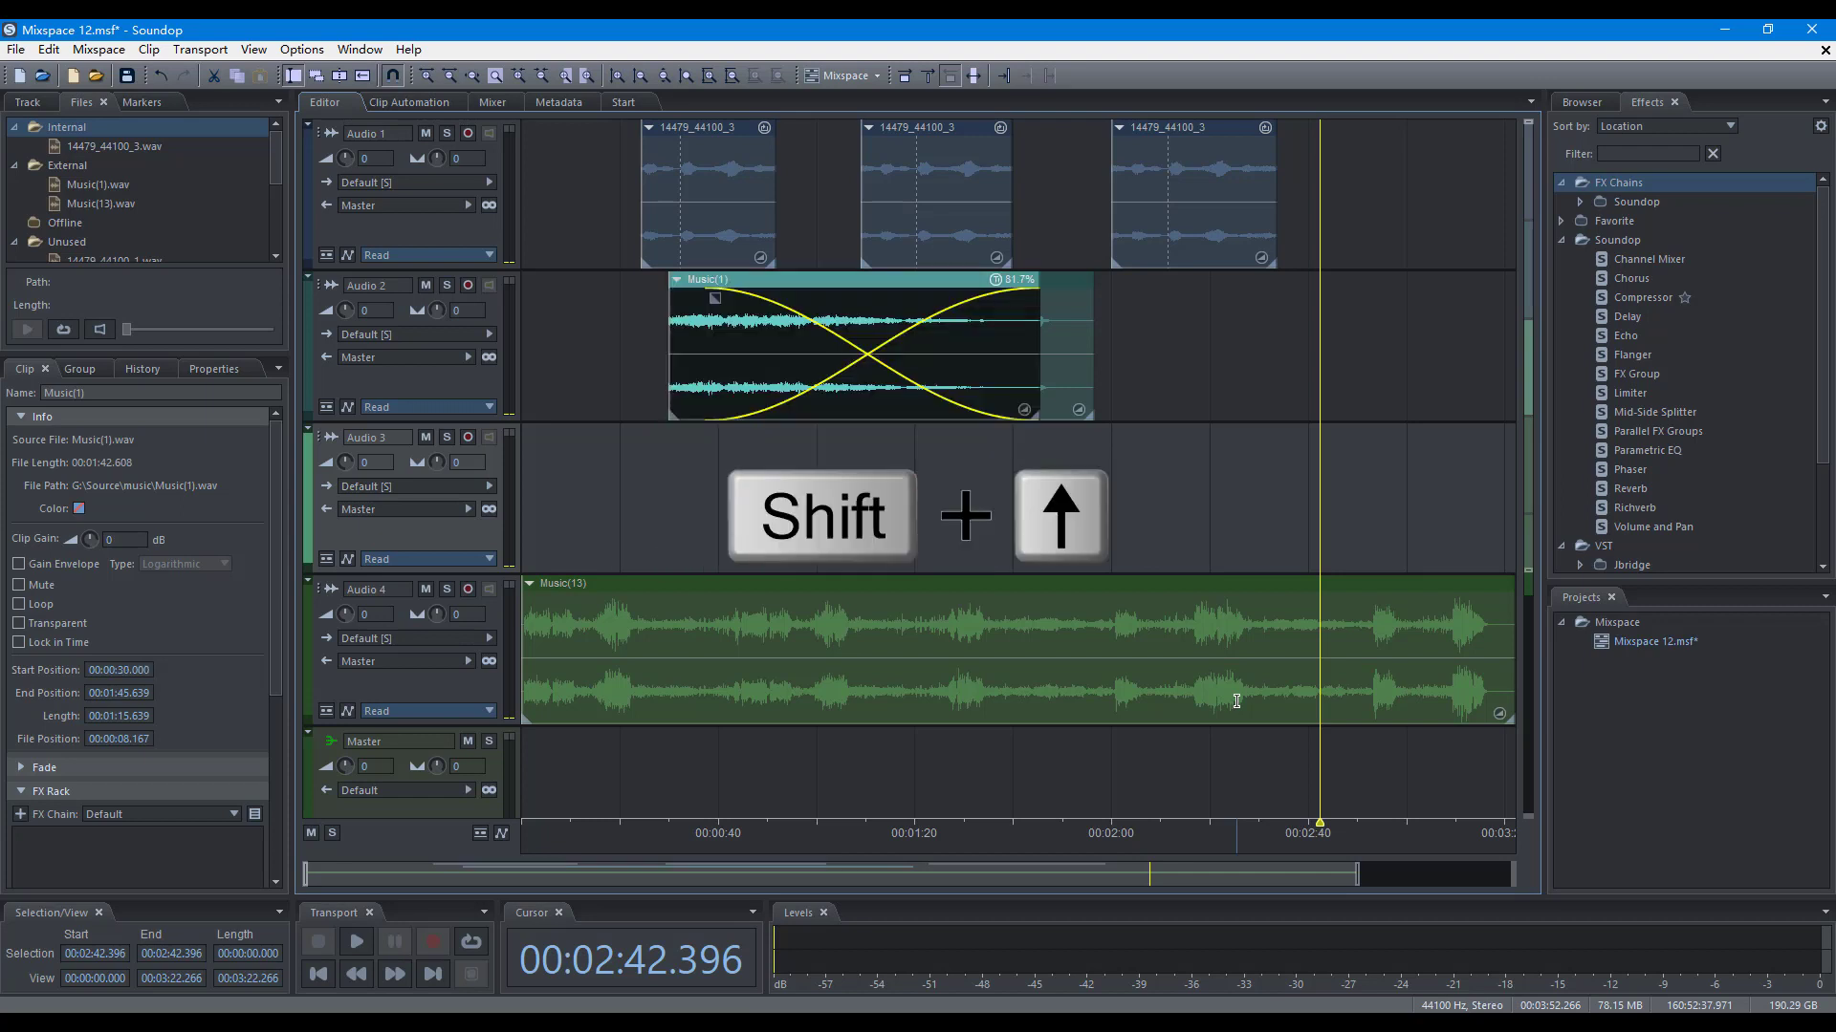
key(shift+Up)
key(shift+Down)
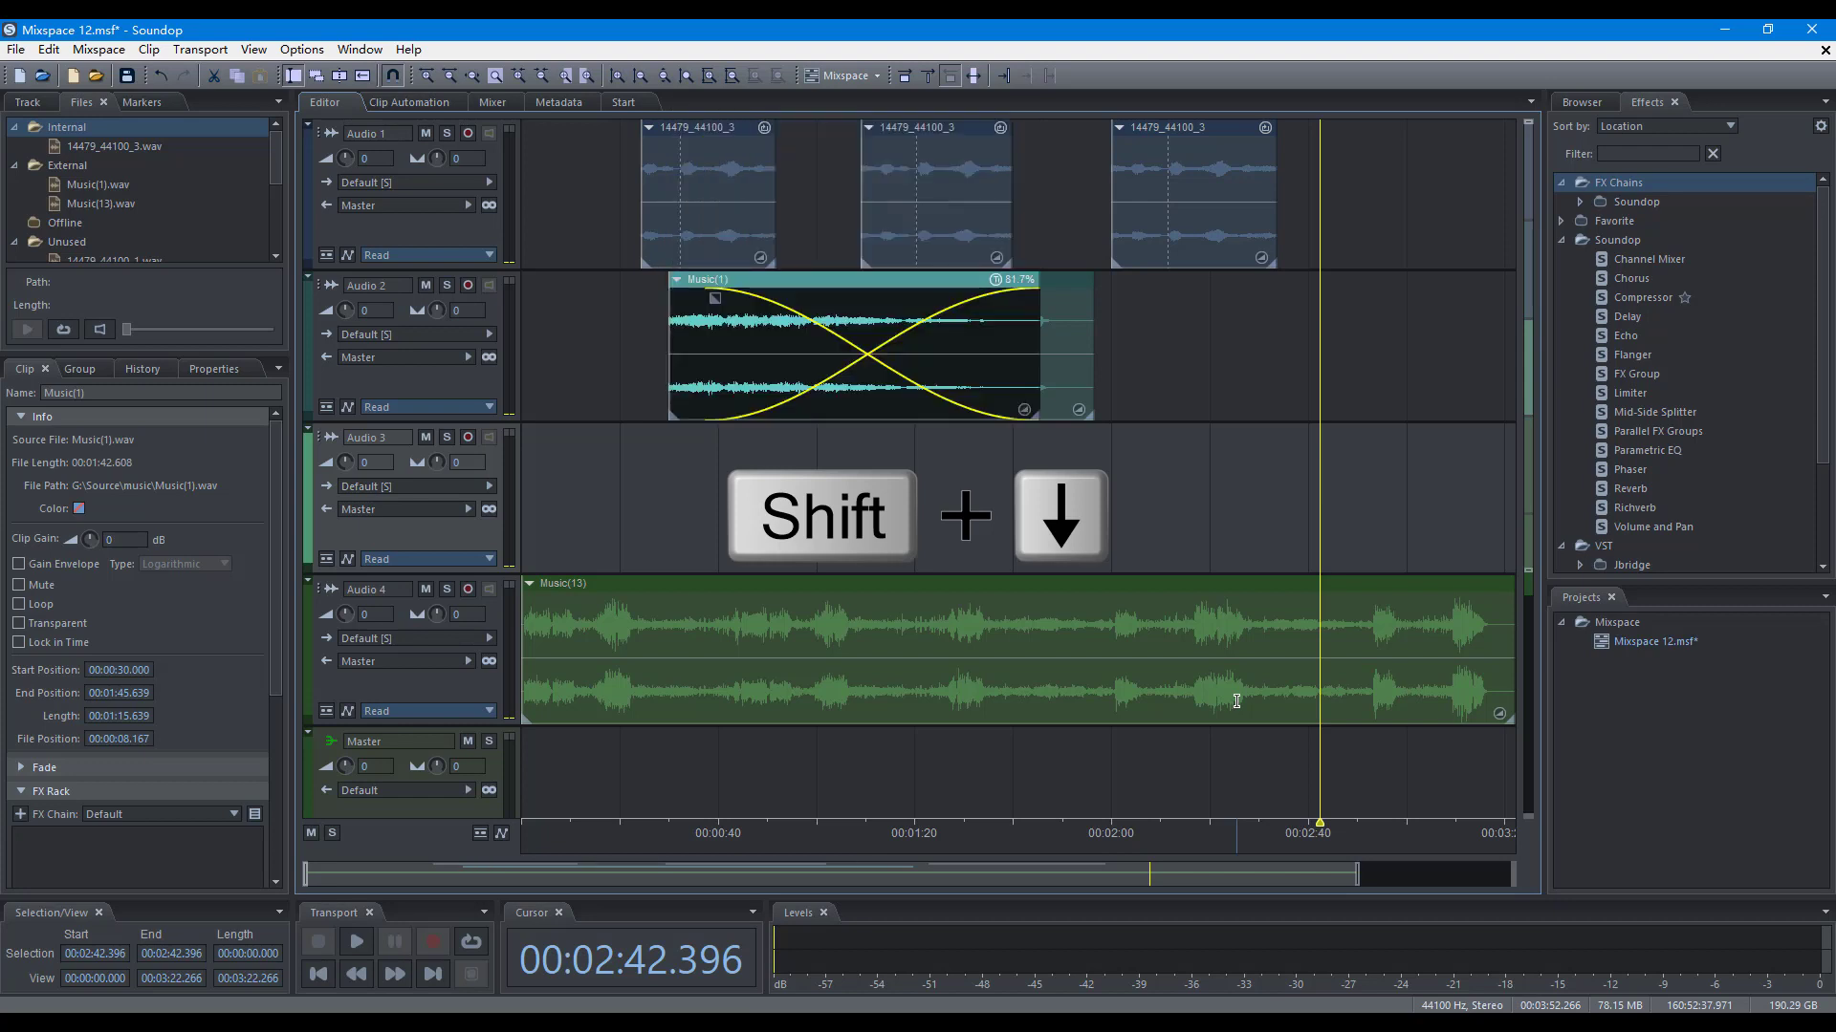
key(shift+Down)
Trim the Music(1) clip starts to 00:44.926 and their ends to 01:38.604
key(ctrl+t)
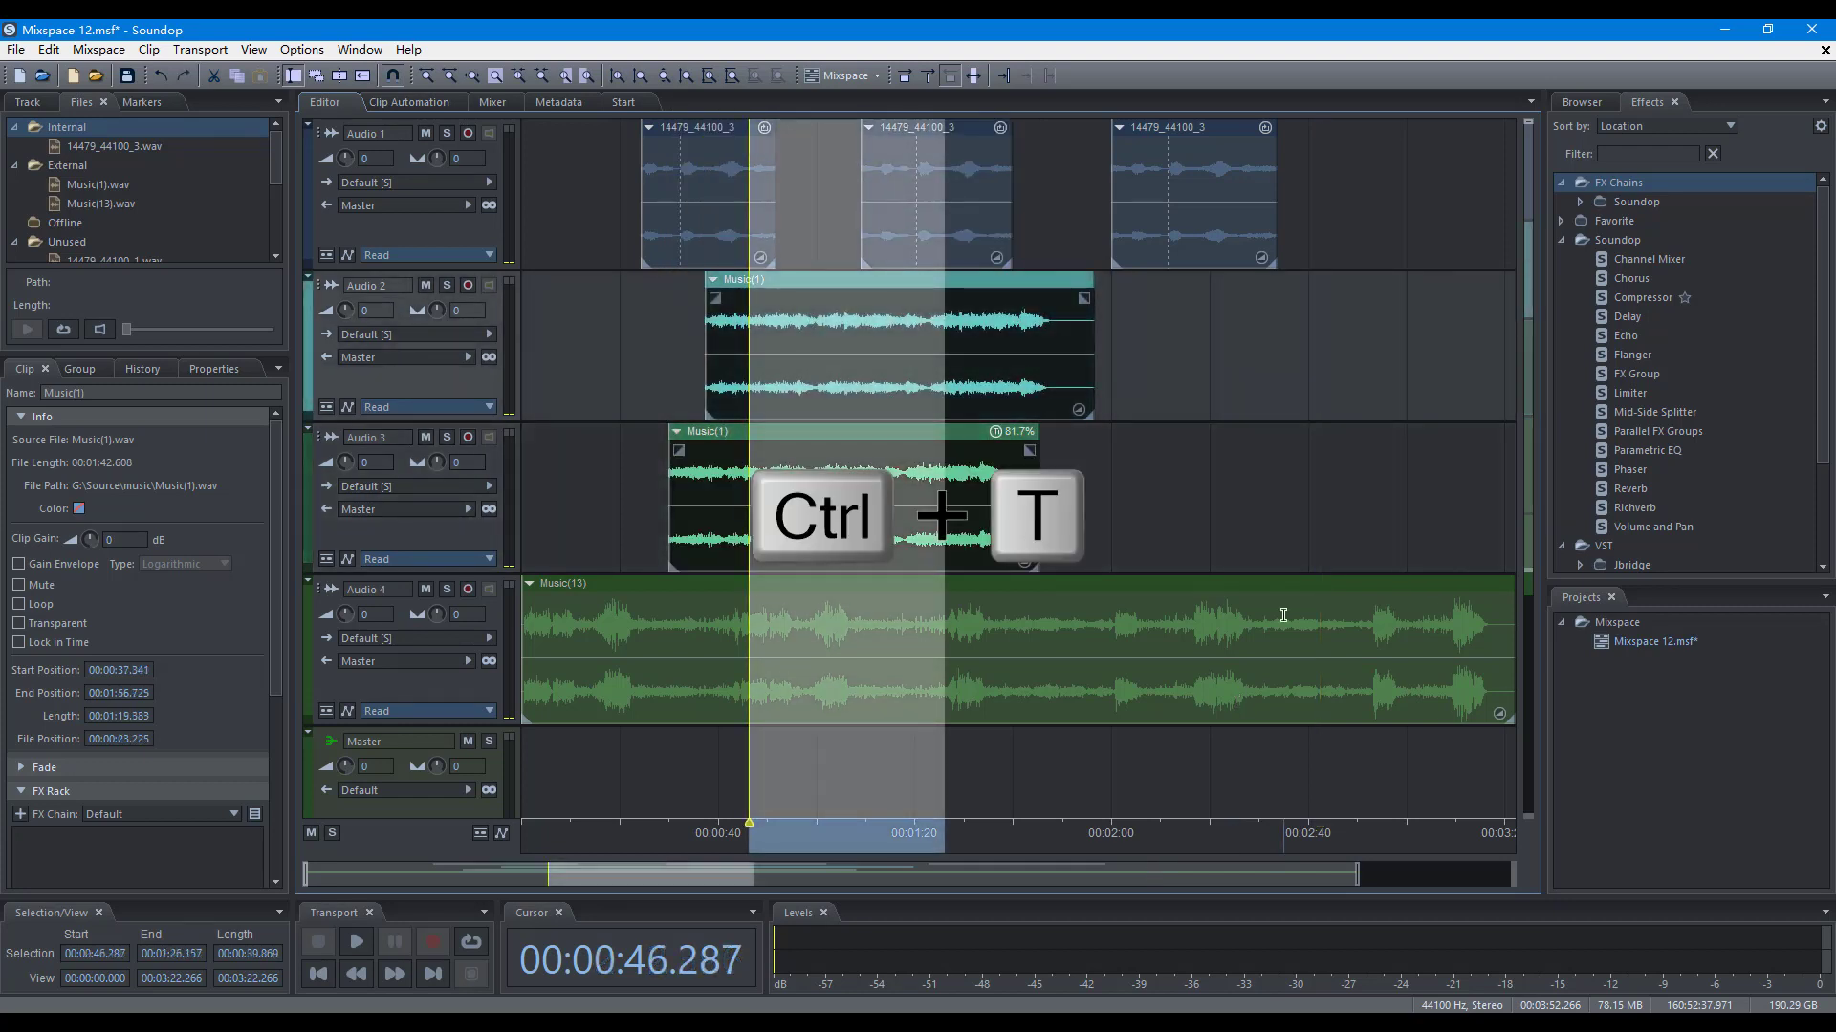
key(ctrl+bracketleft)
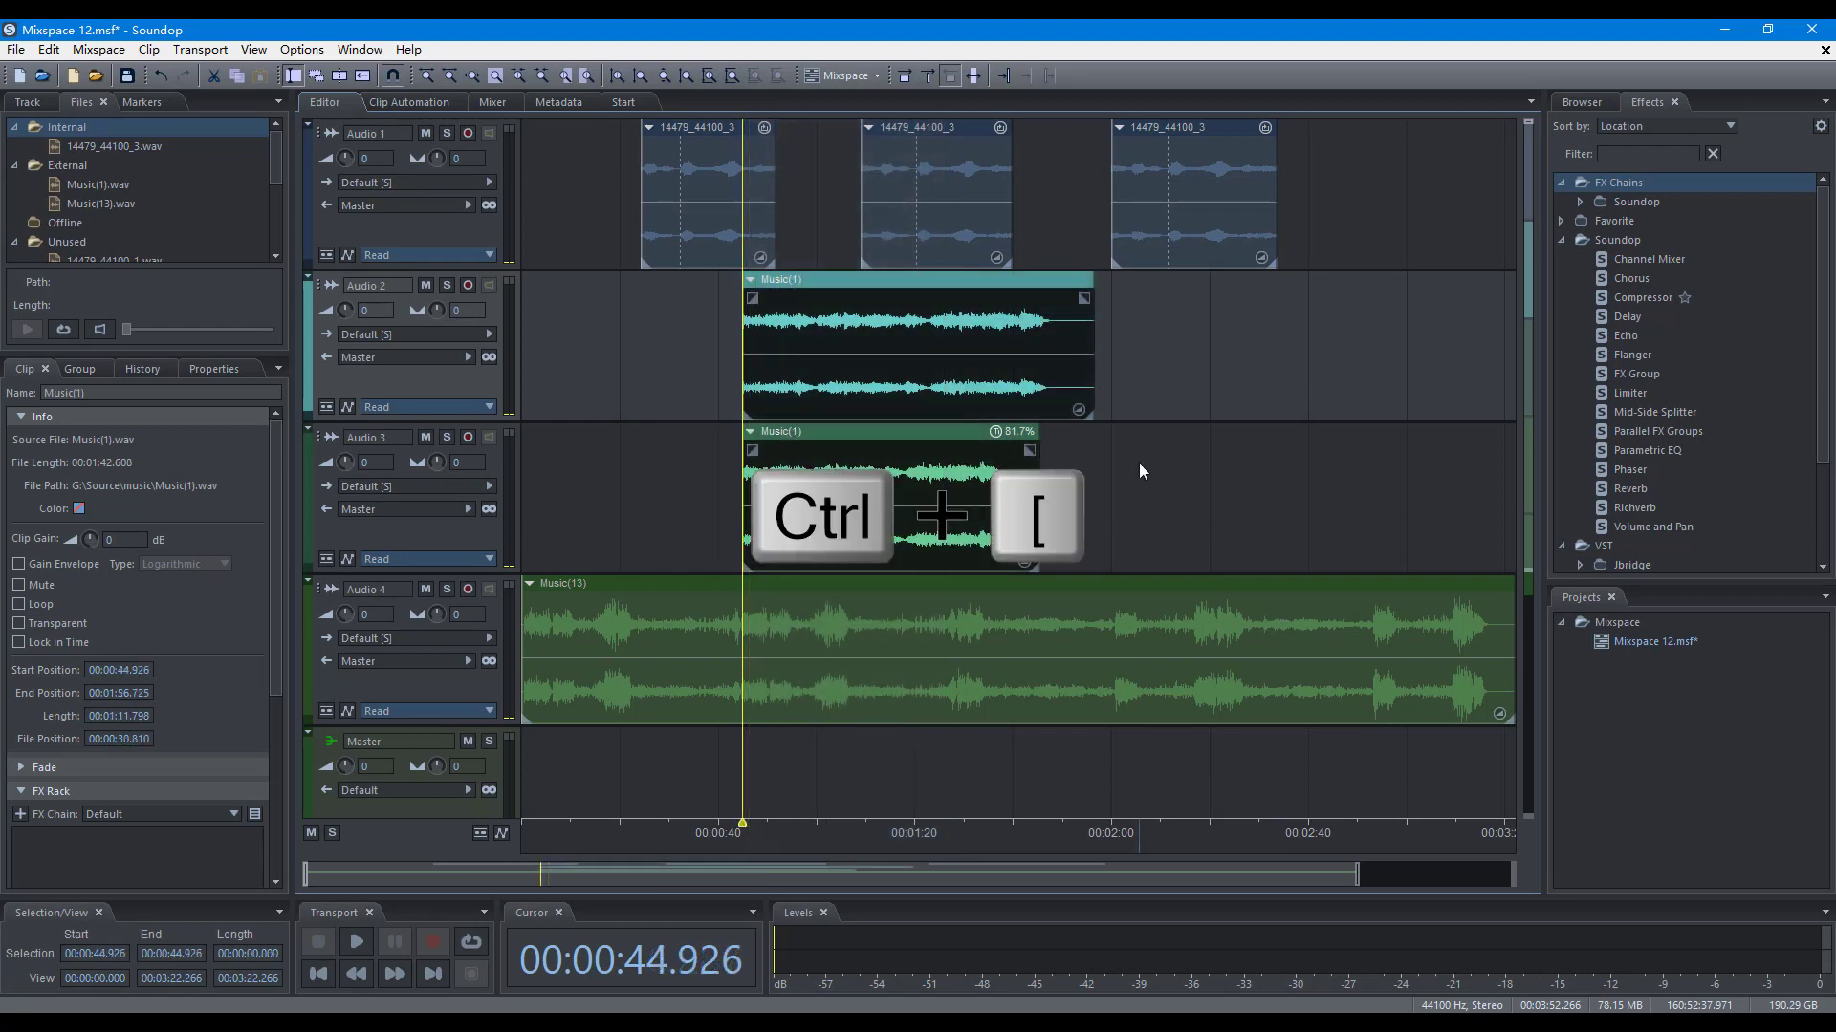
click(1006, 497)
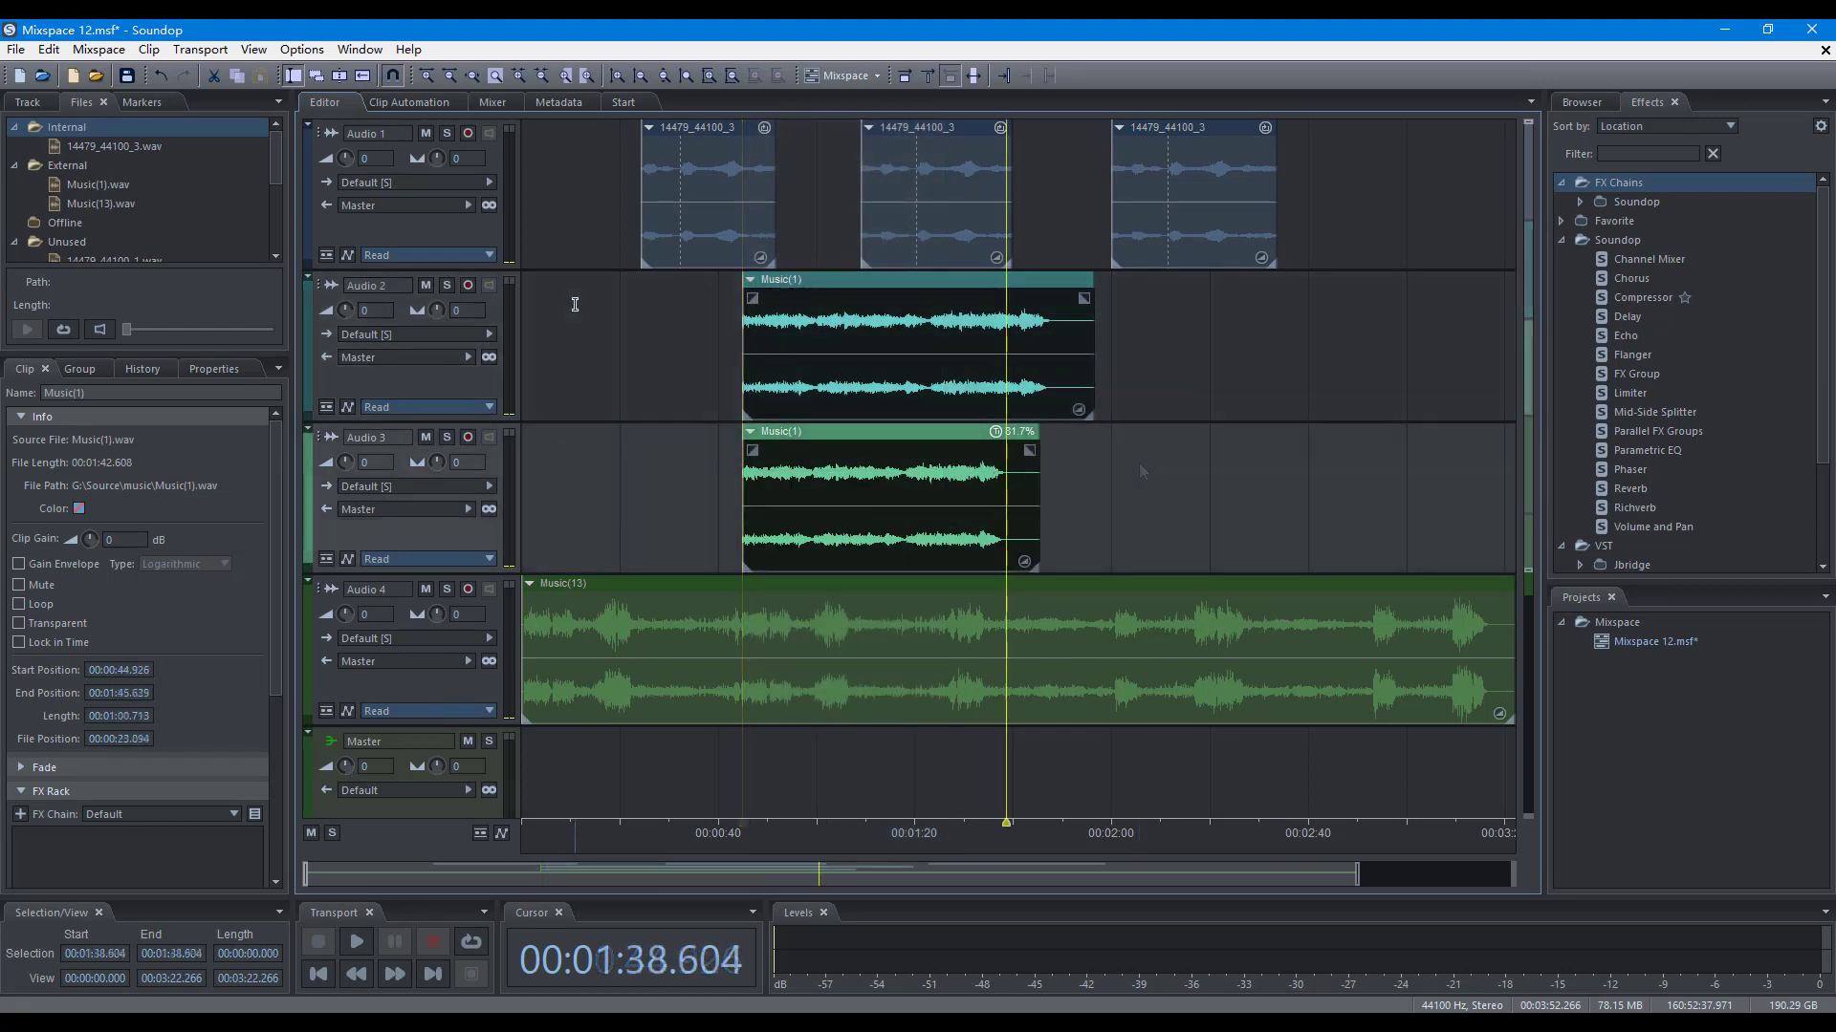
key(ctrl+bracketright)
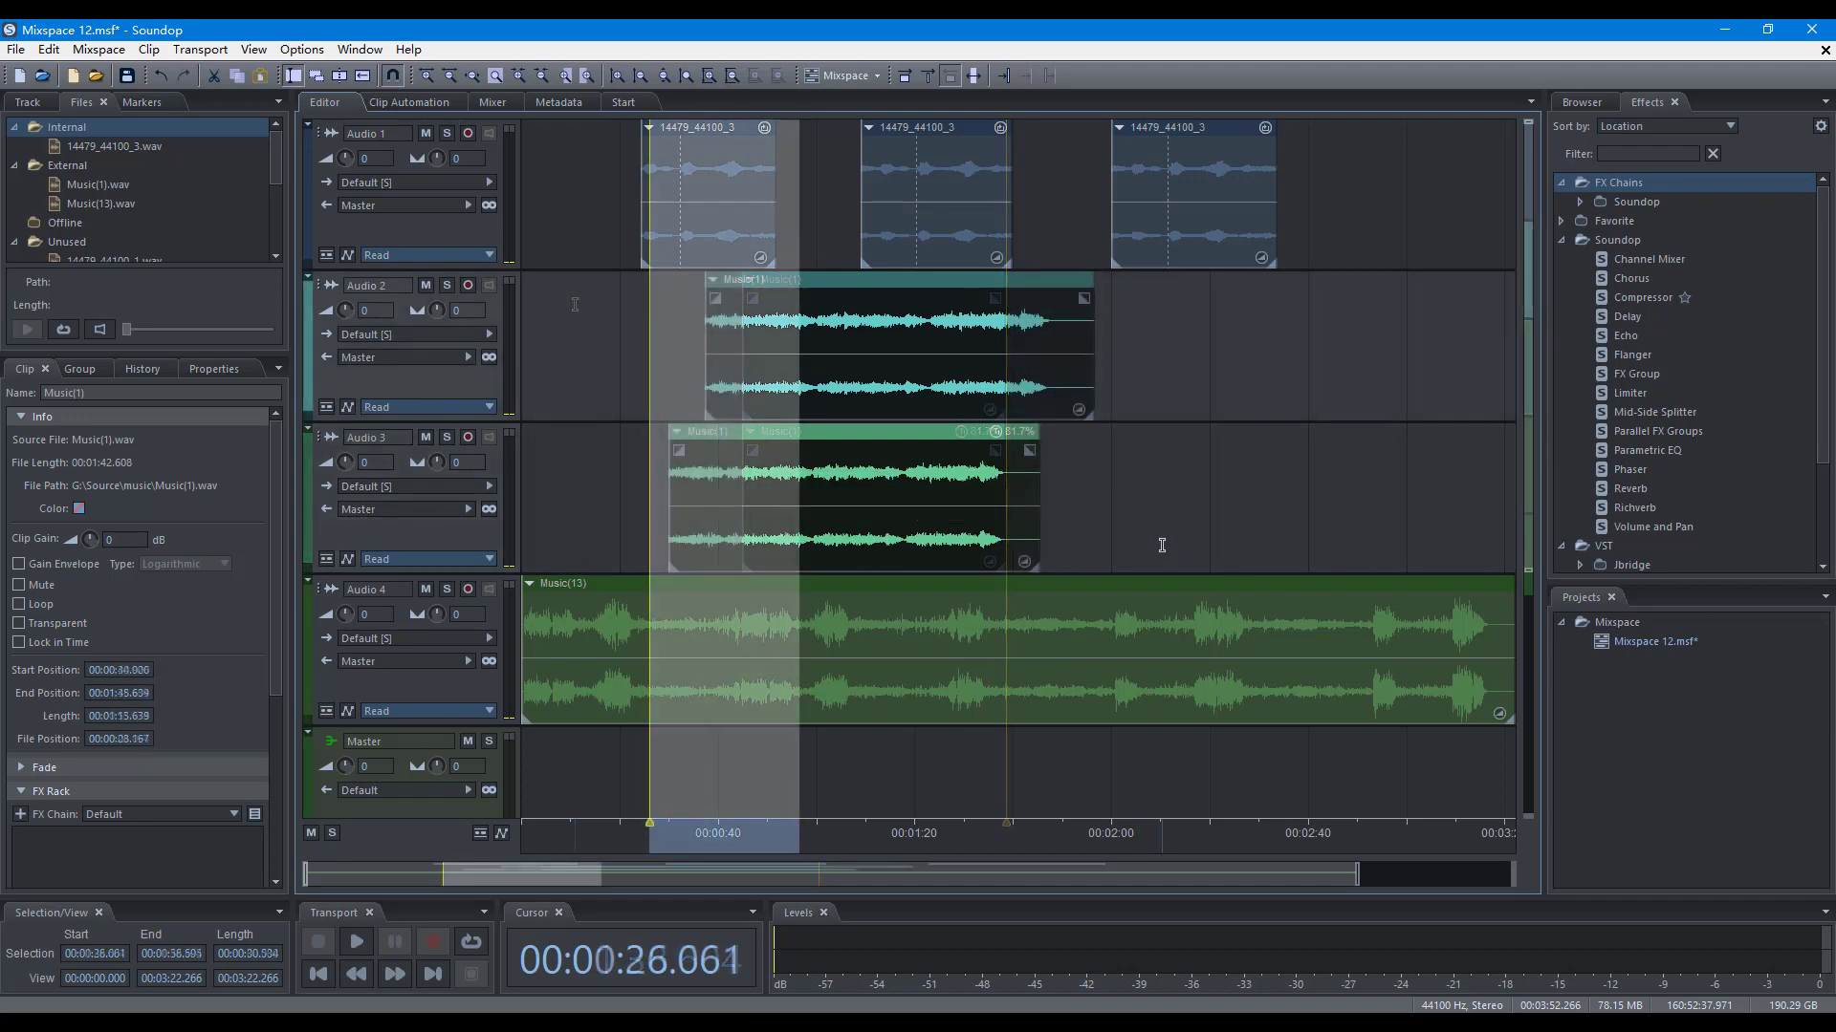
Copy the clip material in 00:26–00:56 and paste it at 02:14.973
key(ctrl+c)
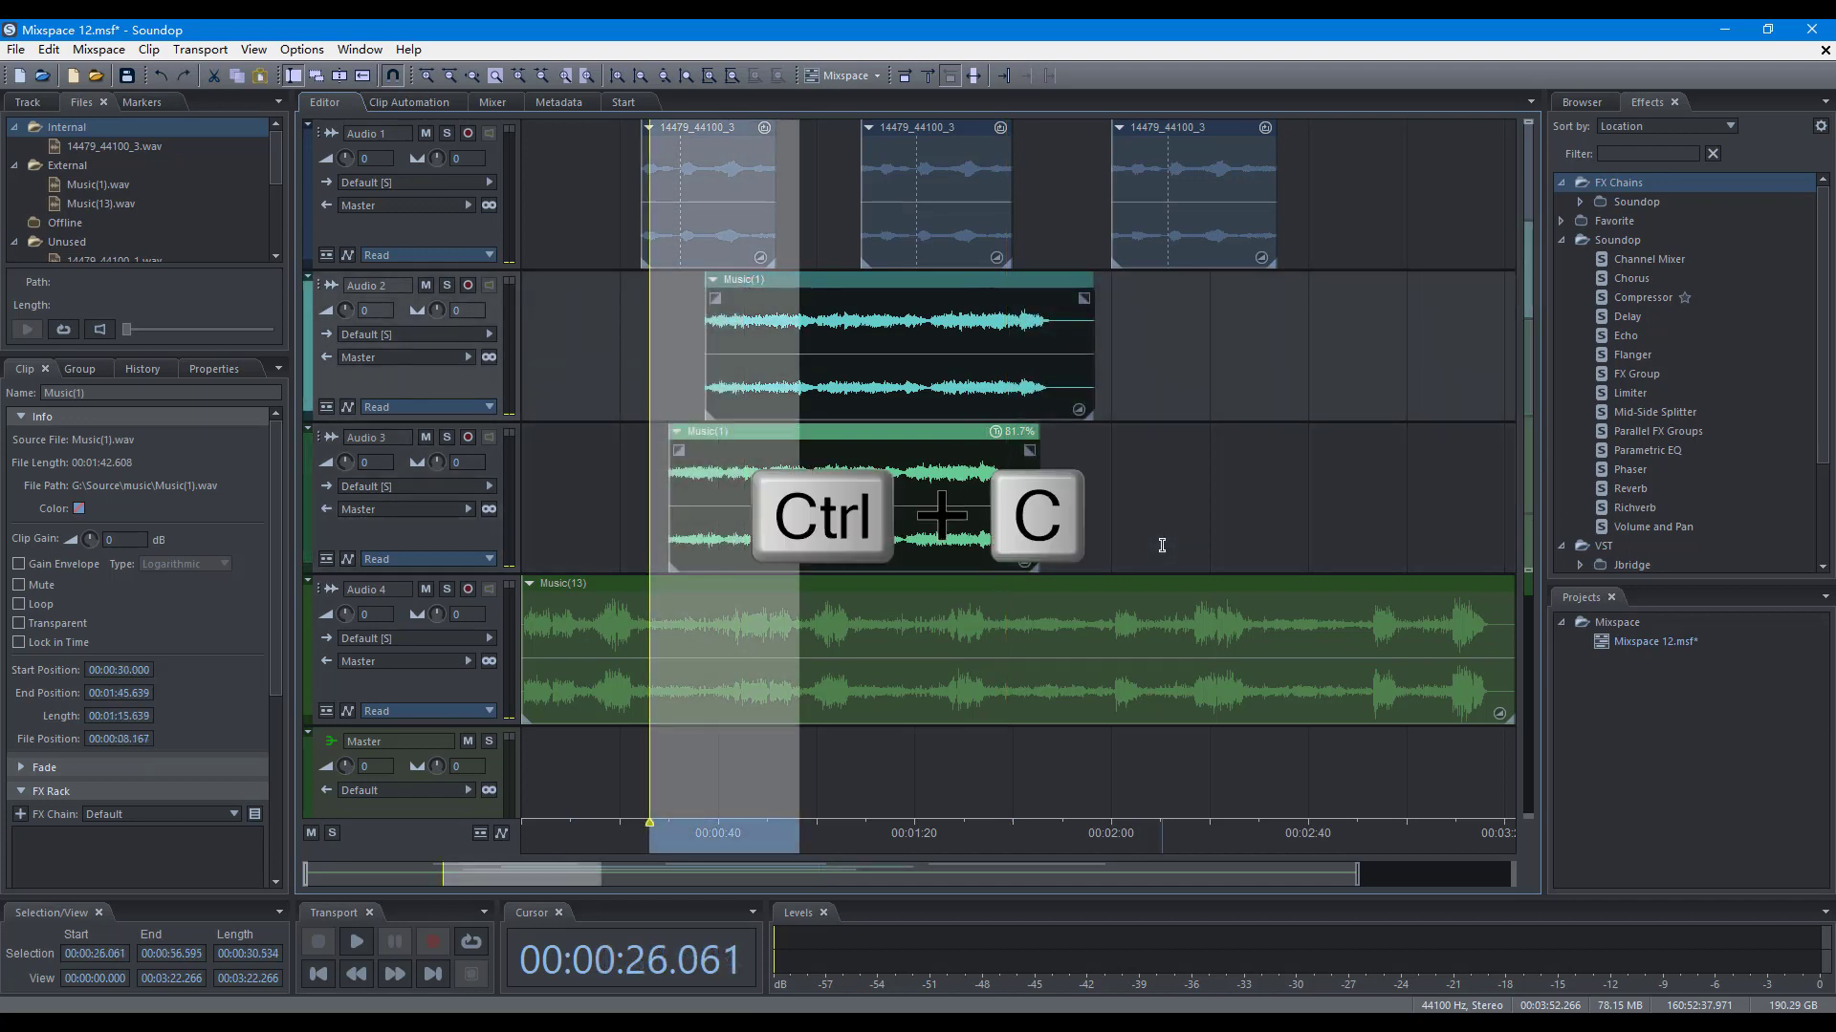
click(1185, 406)
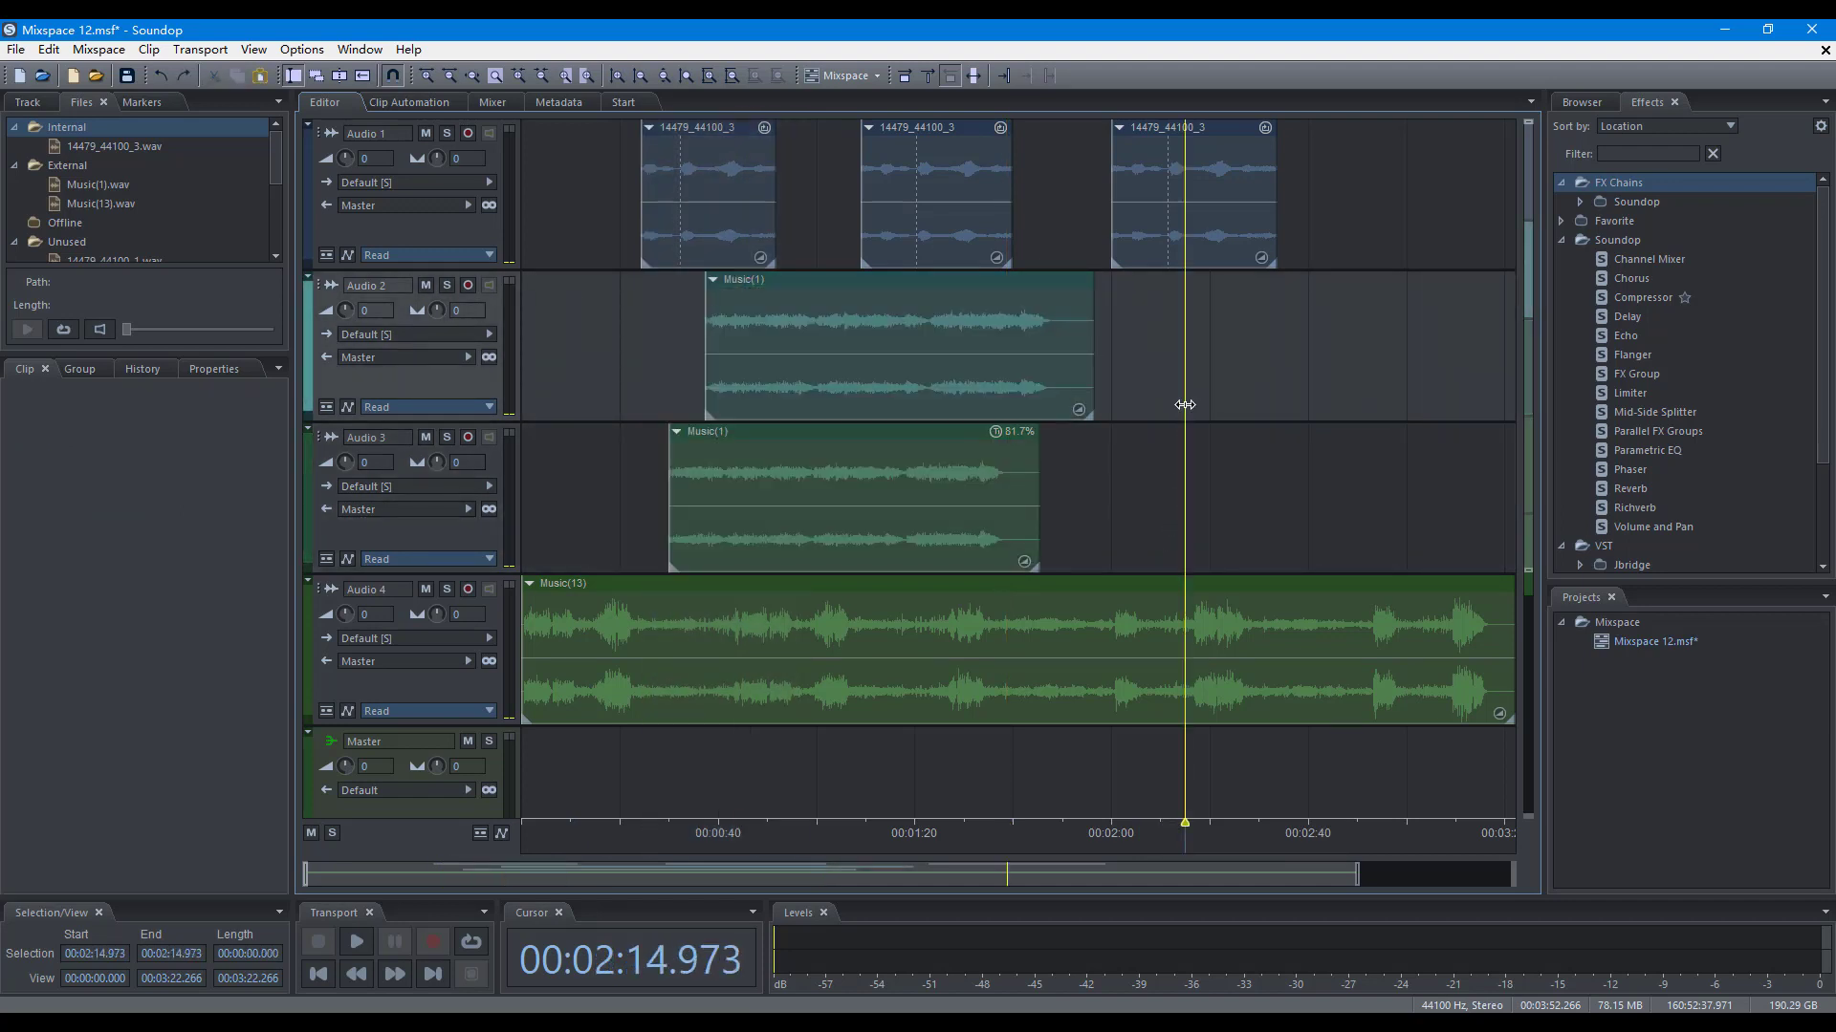
key(ctrl+v)
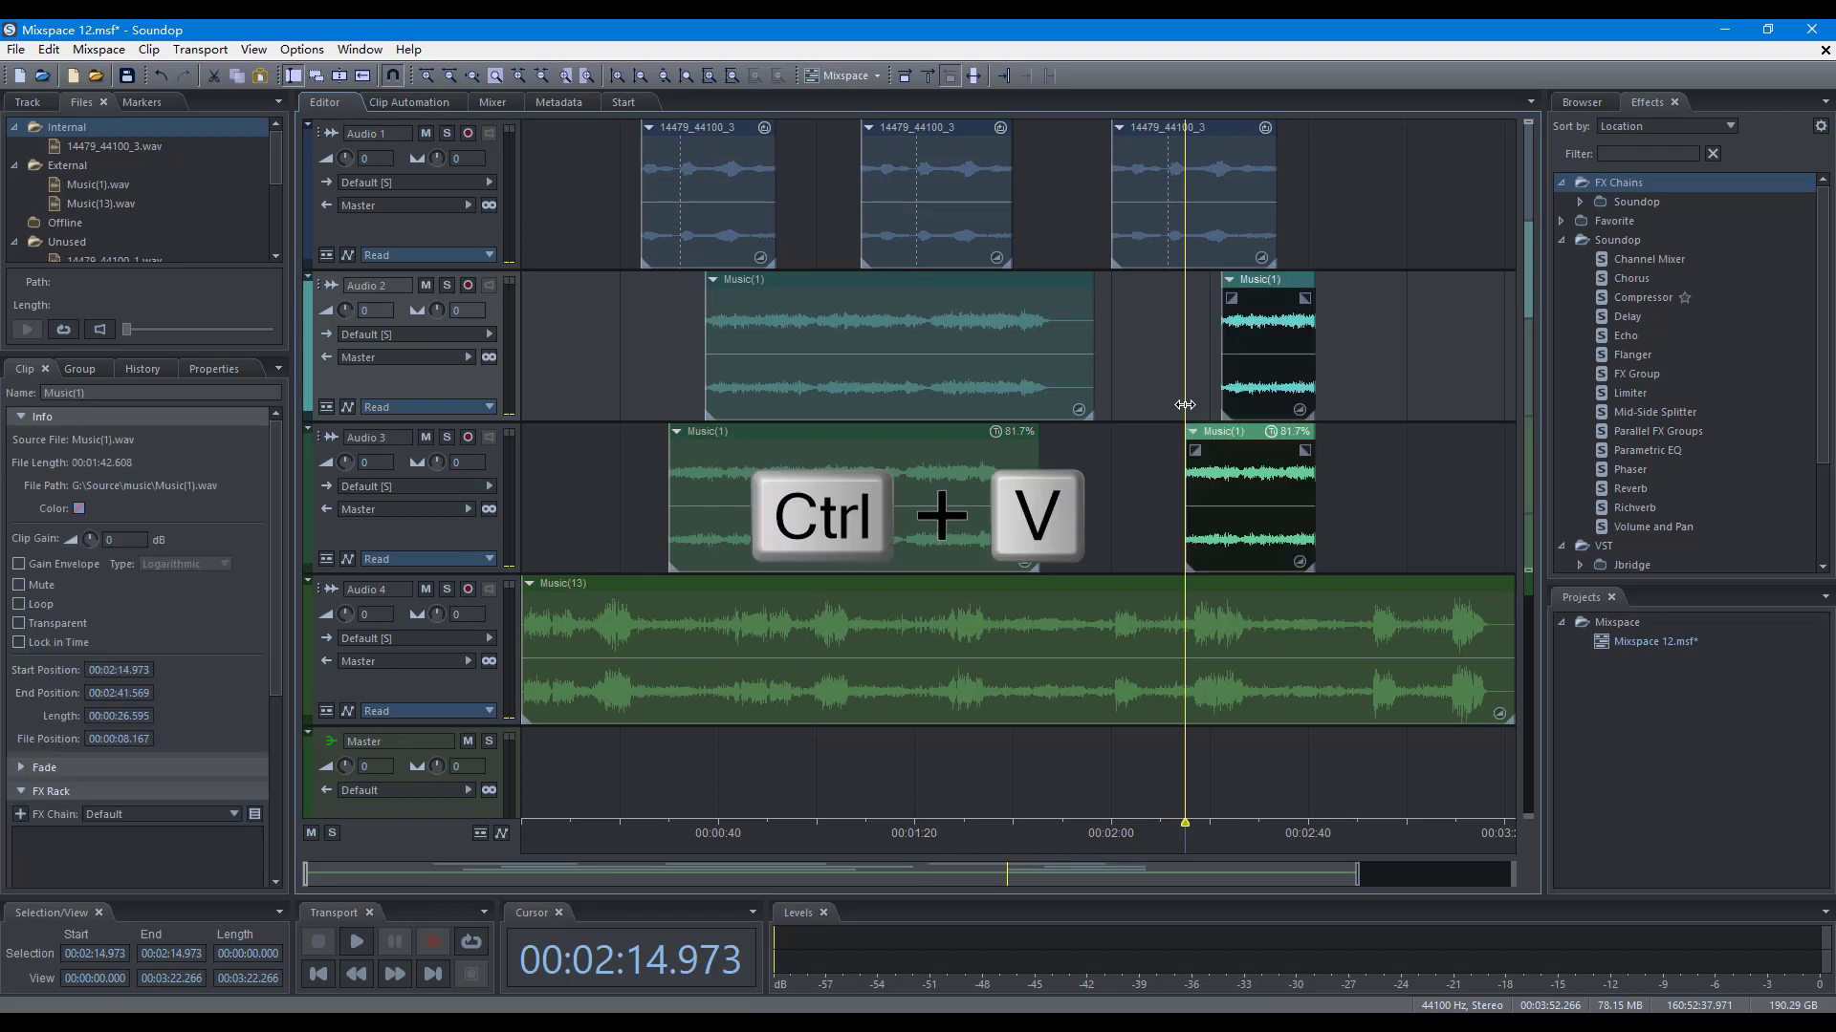
Cut the clip portions in 00:22.949–00:54.067 and paste them at 02:11.472
drag(633, 373, 787, 373)
key(ctrl+x)
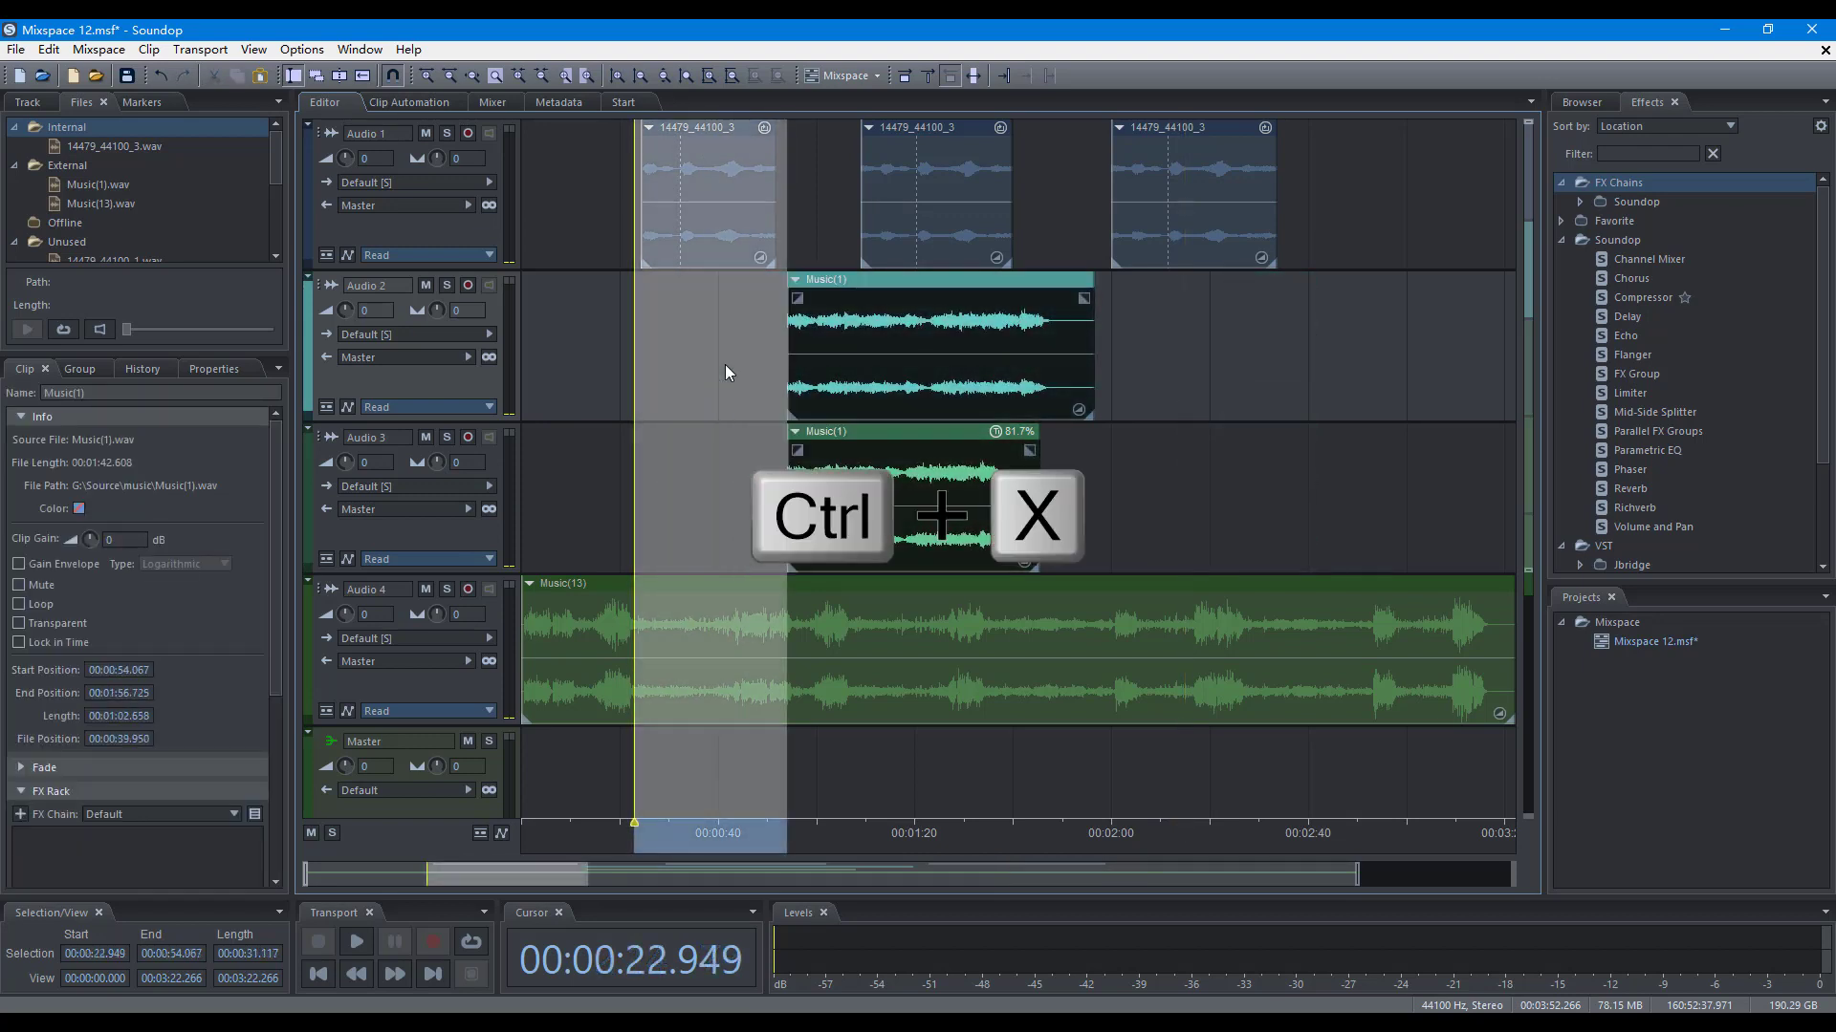
click(1167, 380)
key(ctrl+v)
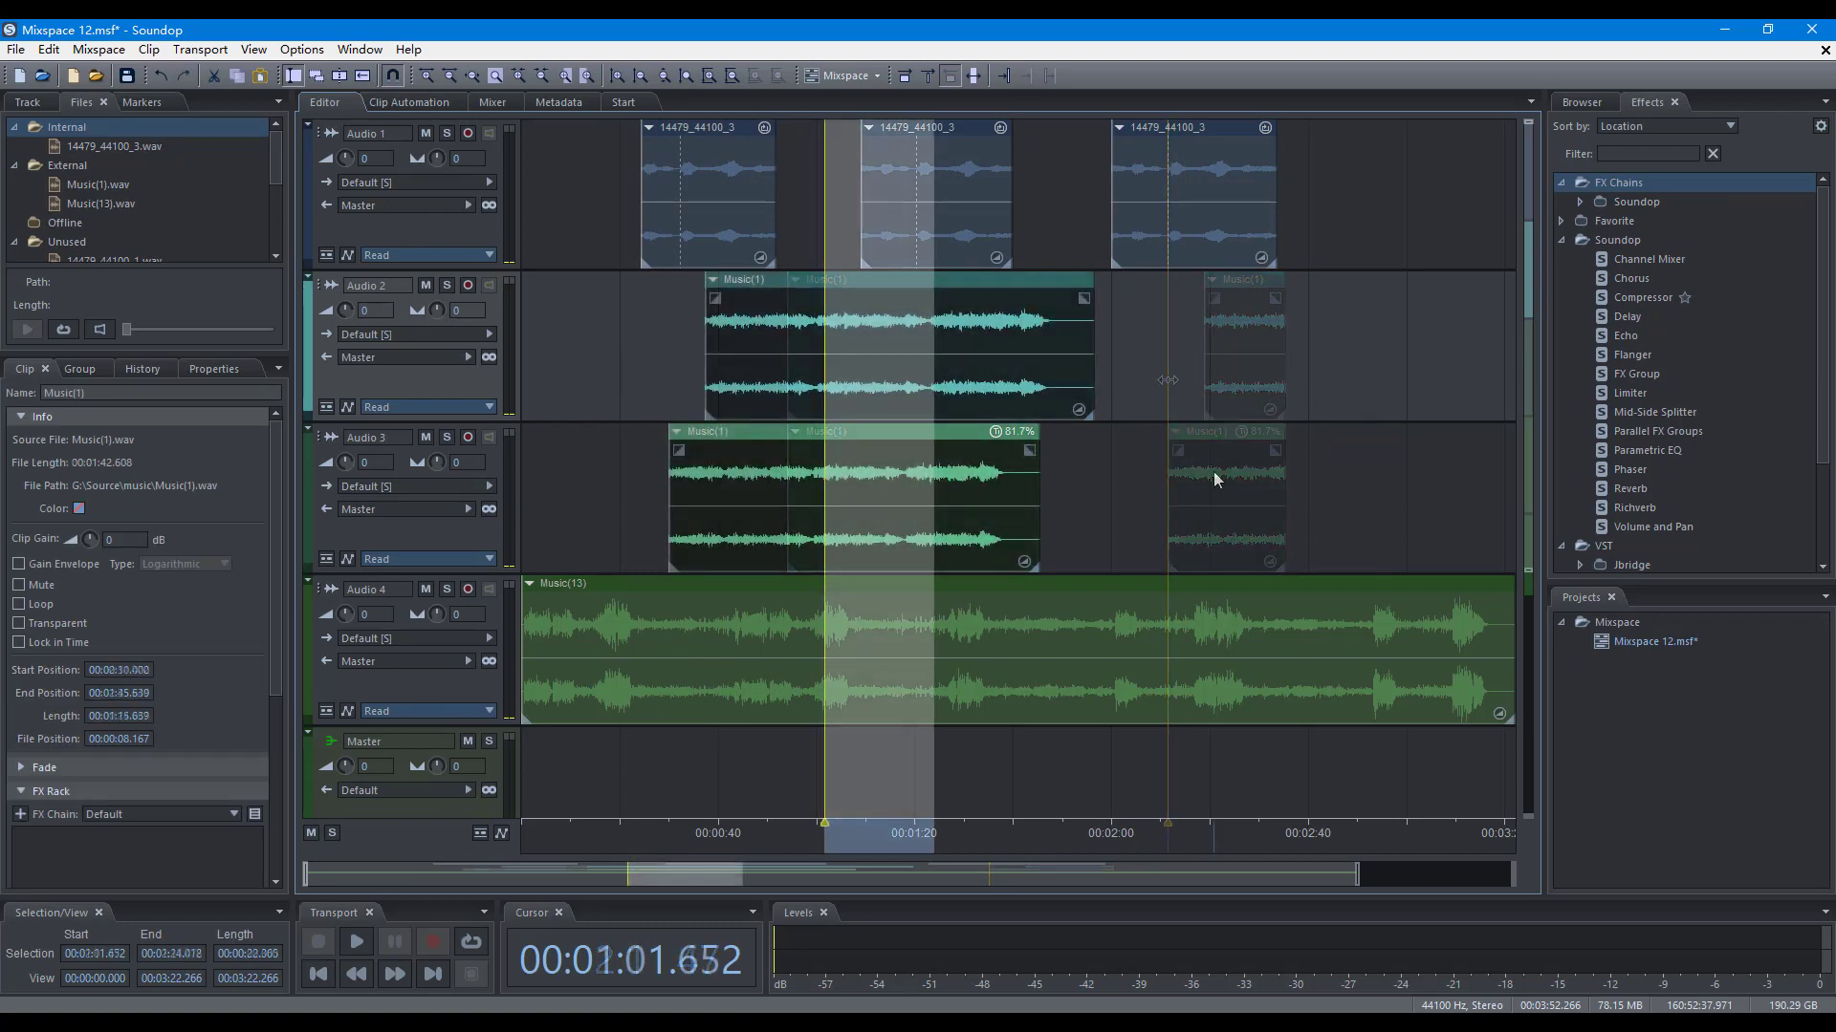
Delete and restore the Audio 2 and 3 portions, then copy the Music(1) clips to 02:14.195 and undo
key(Delete)
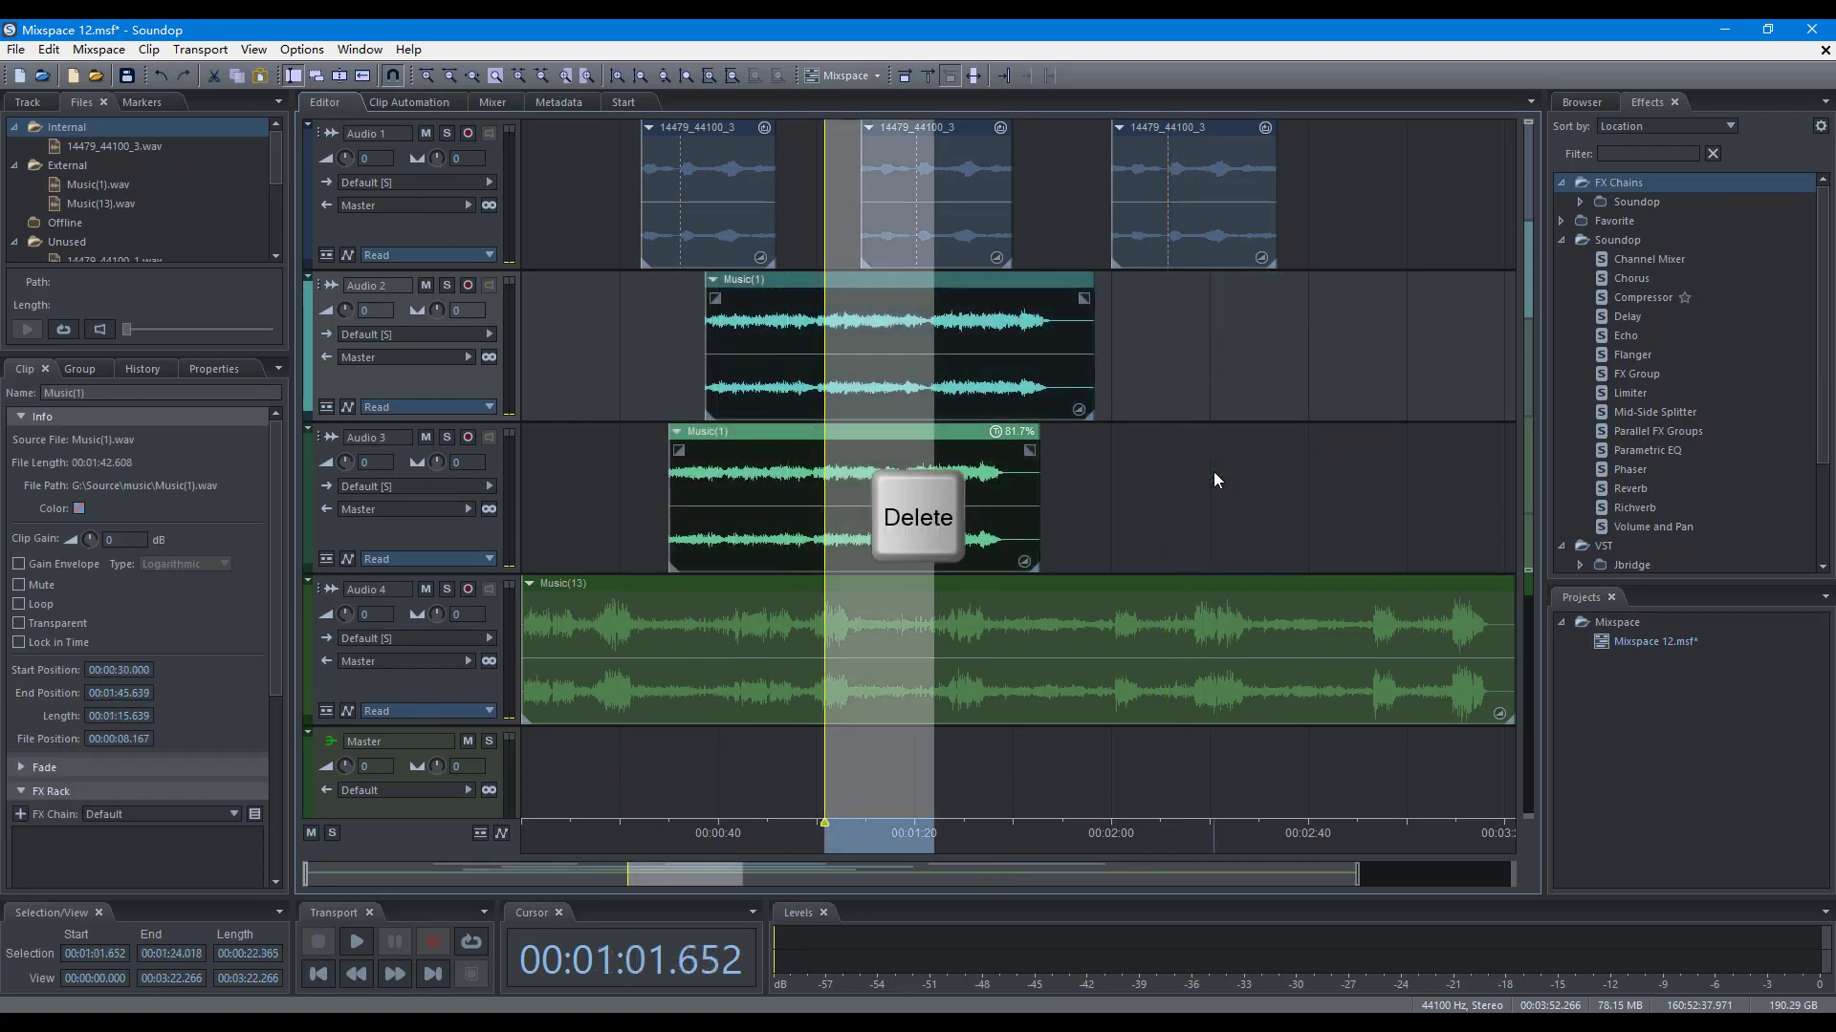
key(ctrl+z)
key(ctrl+z)
key(ctrl+z)
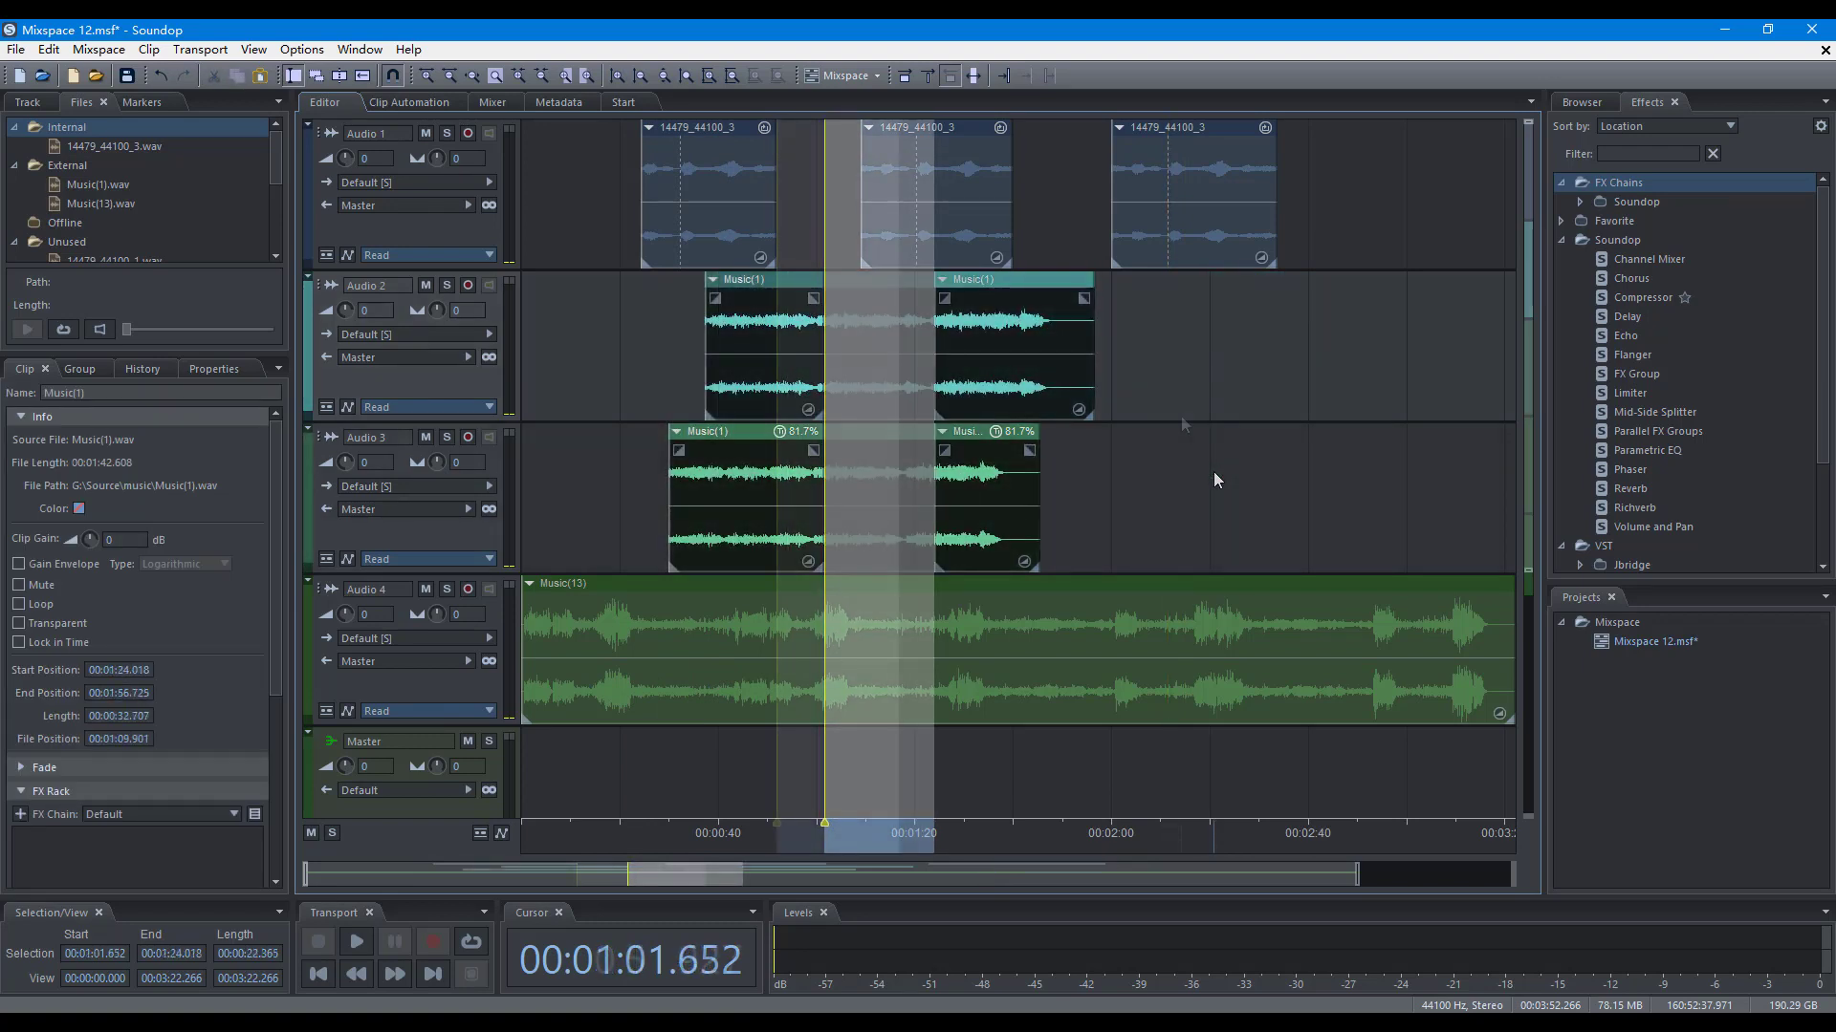
key(shift+c)
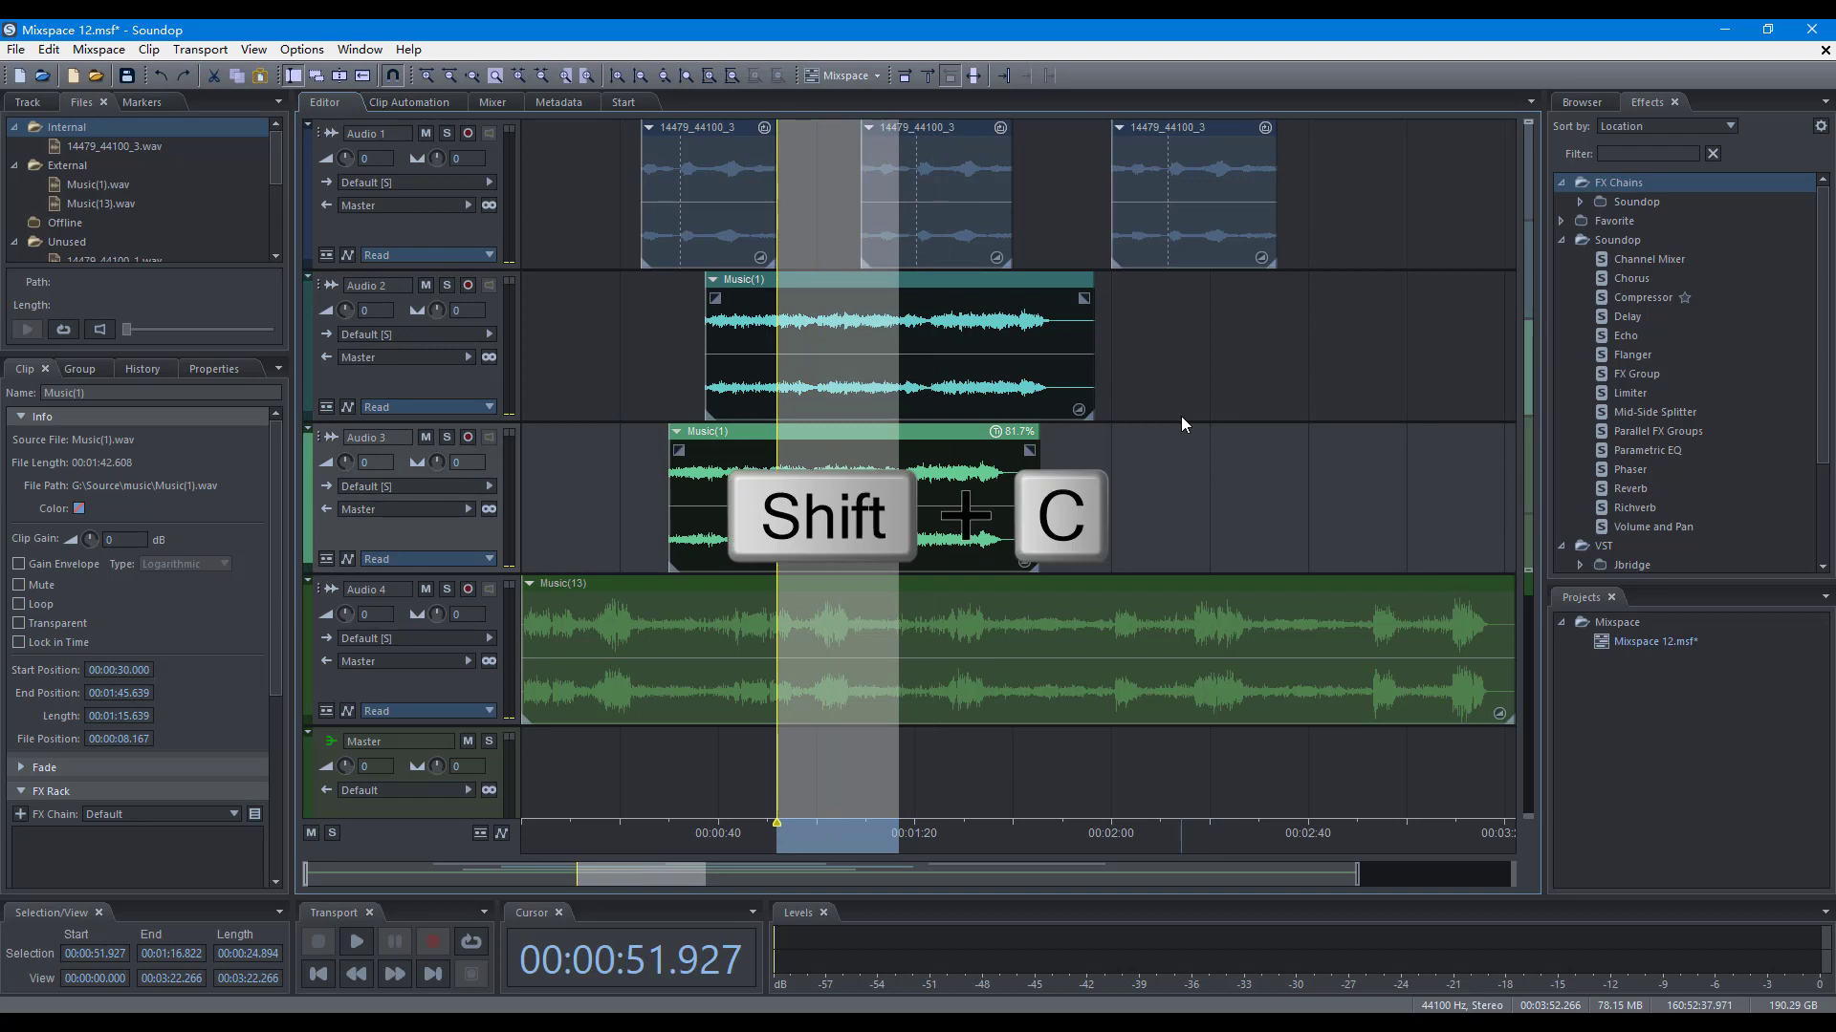
click(1181, 417)
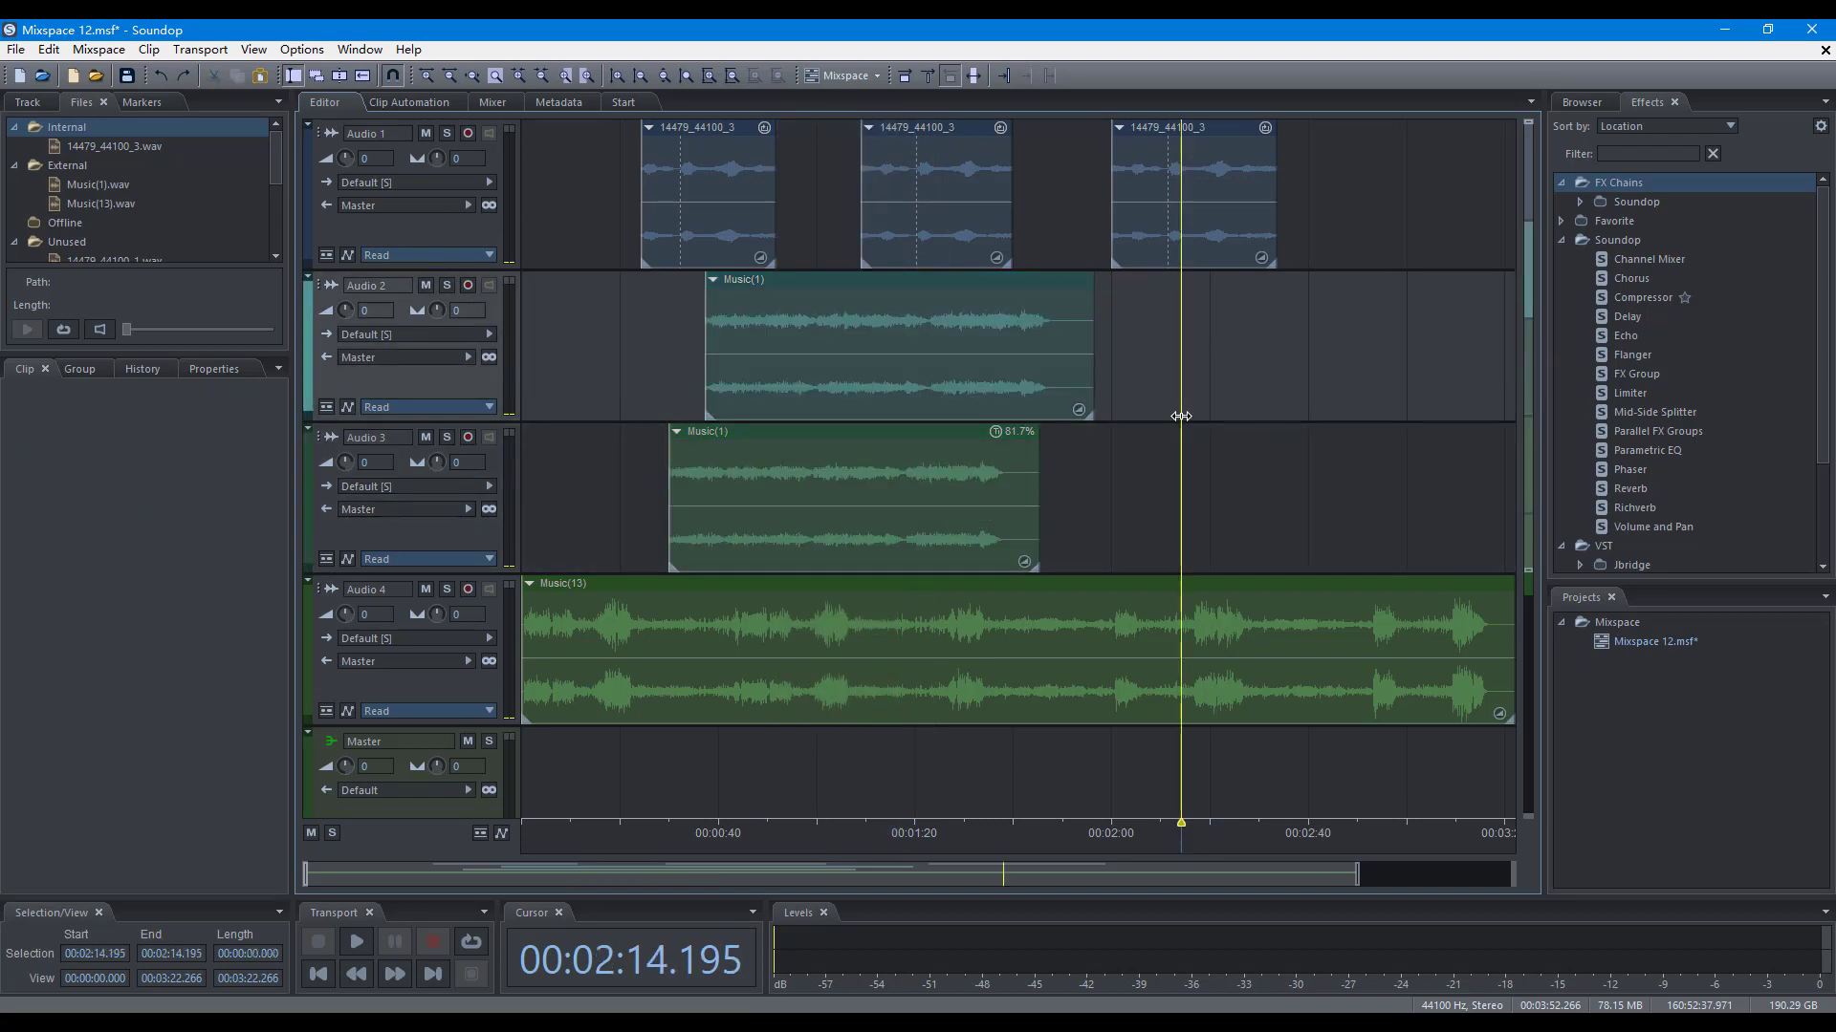
key(ctrl+v)
key(ctrl+z)
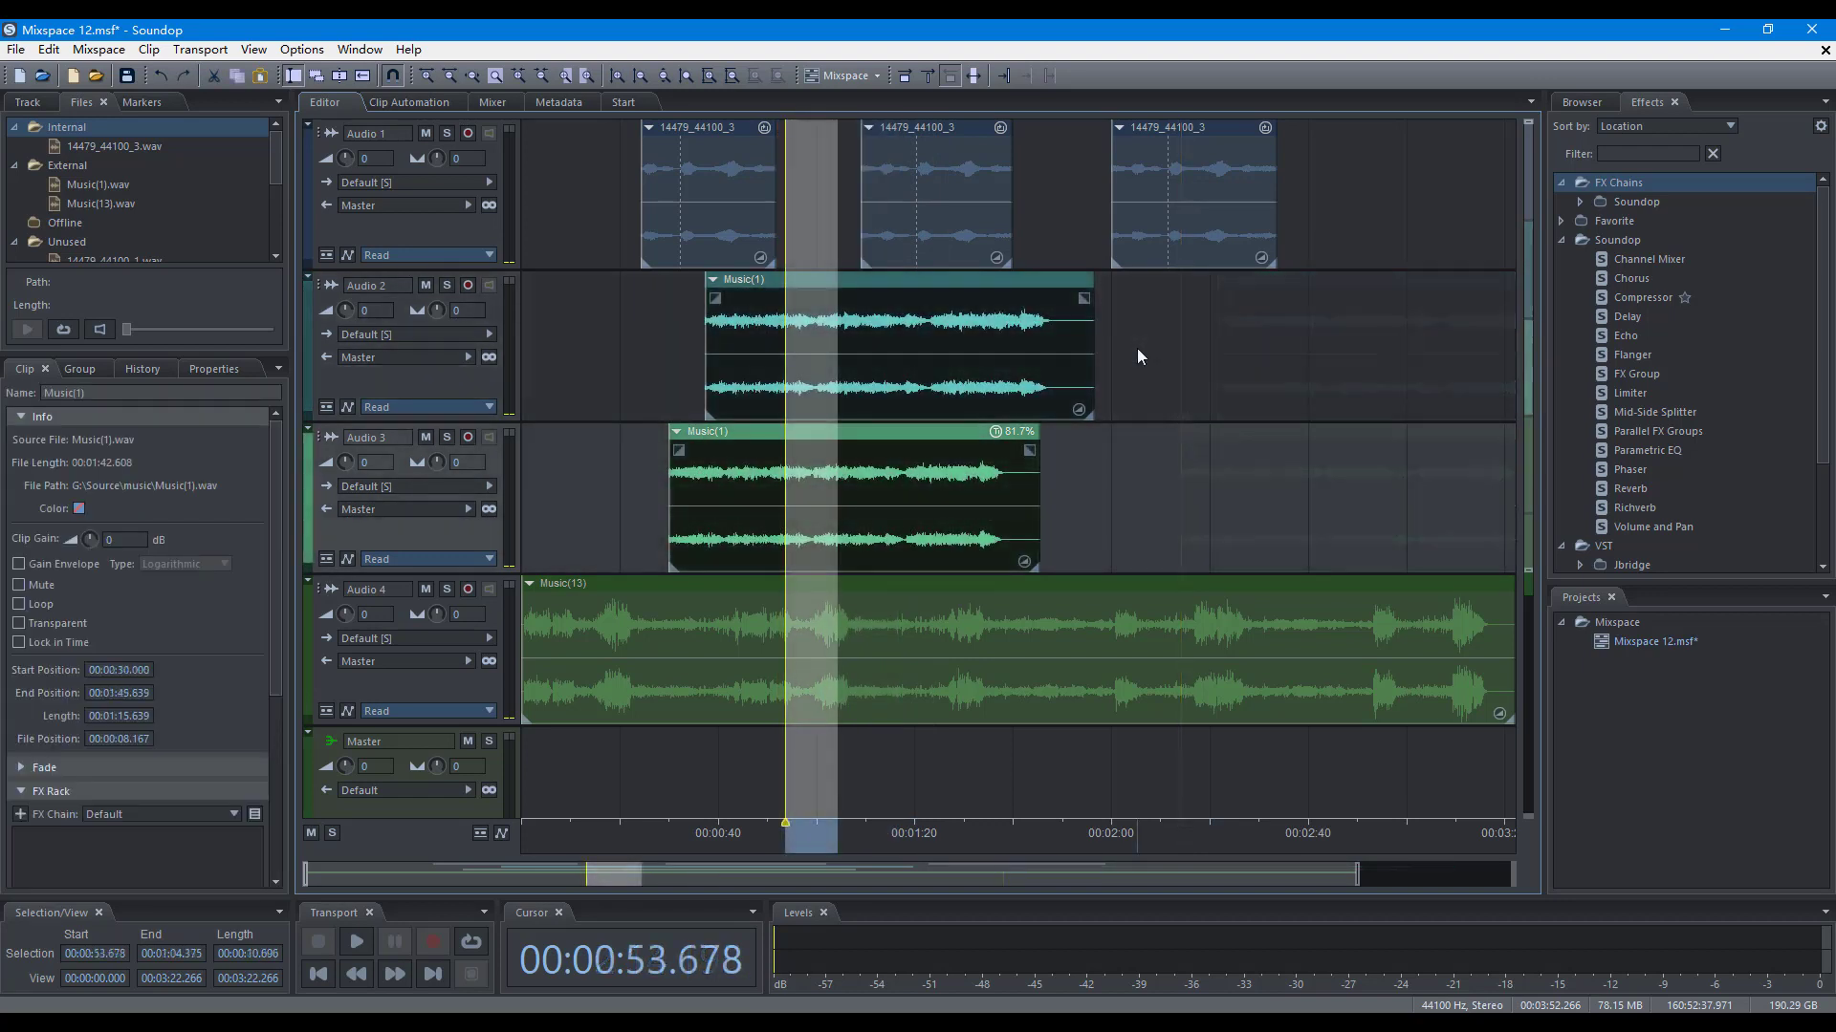
Cut the Music(1) clips, paste at 02:05.249 and undo, then delete them entirely with Shift+Delete
key(shift+x)
click(1137, 348)
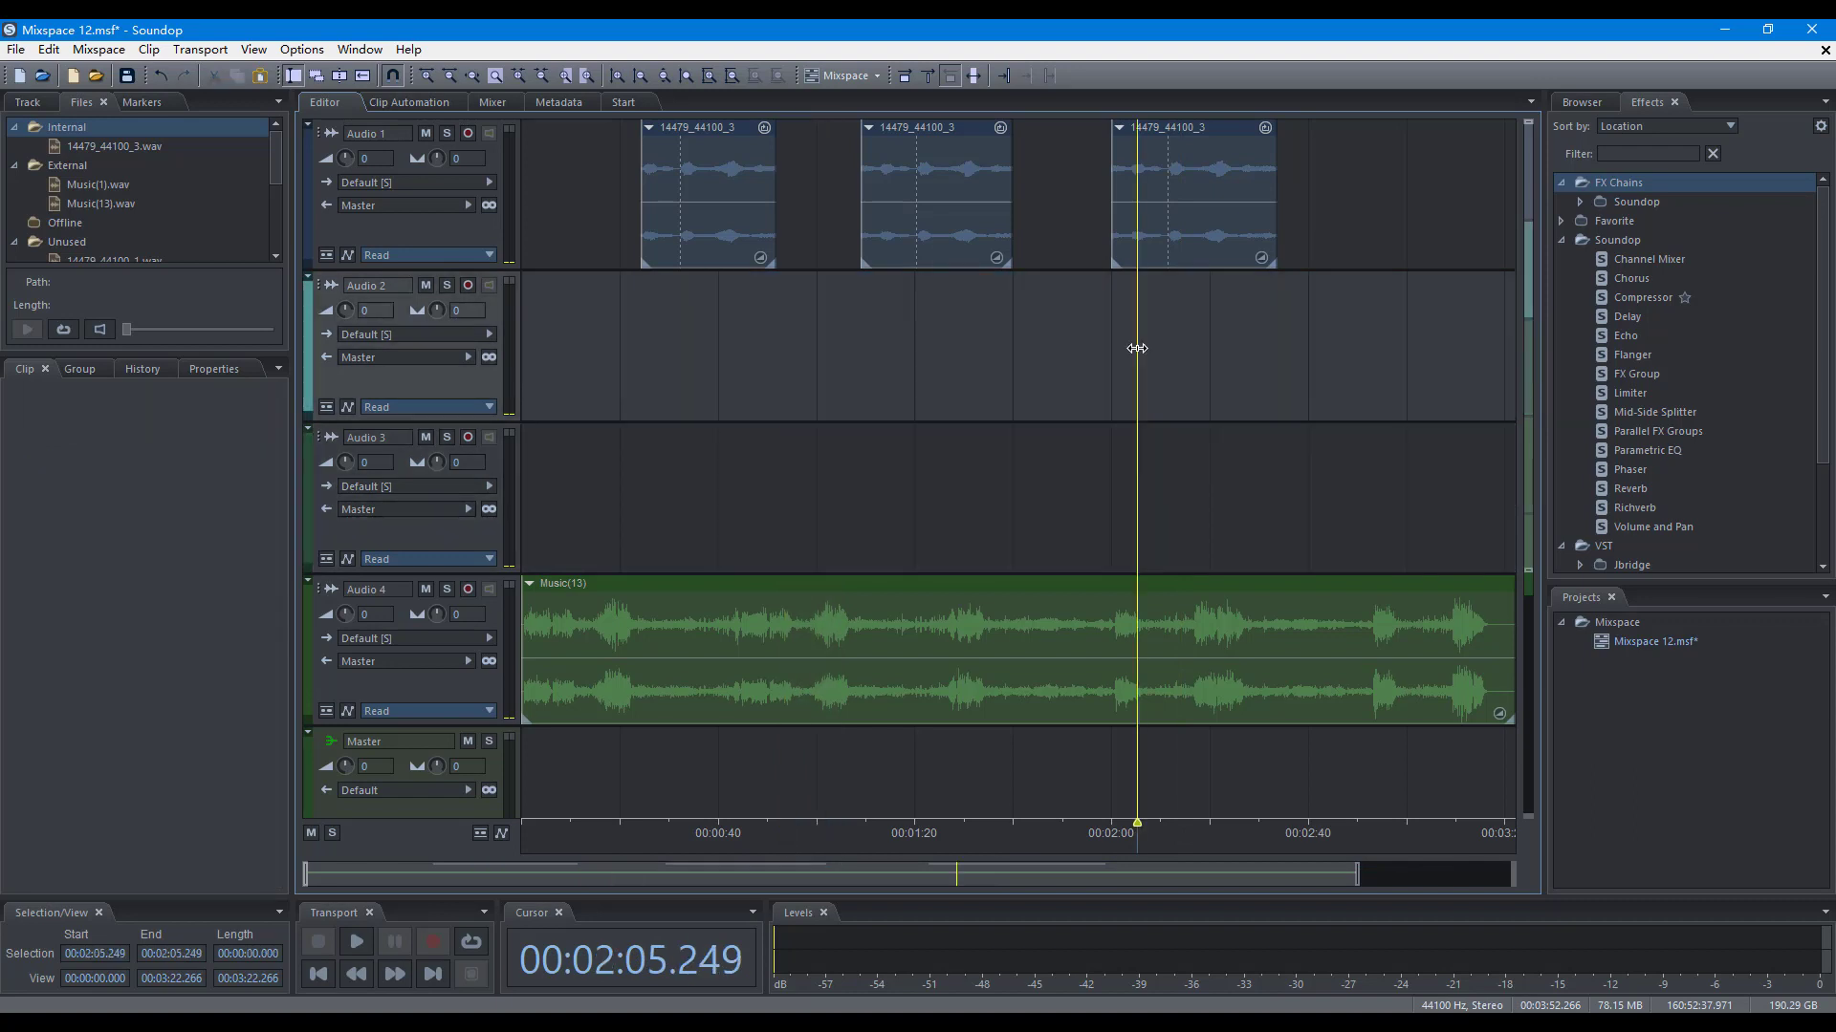
key(ctrl+v)
key(ctrl+z)
key(ctrl+z)
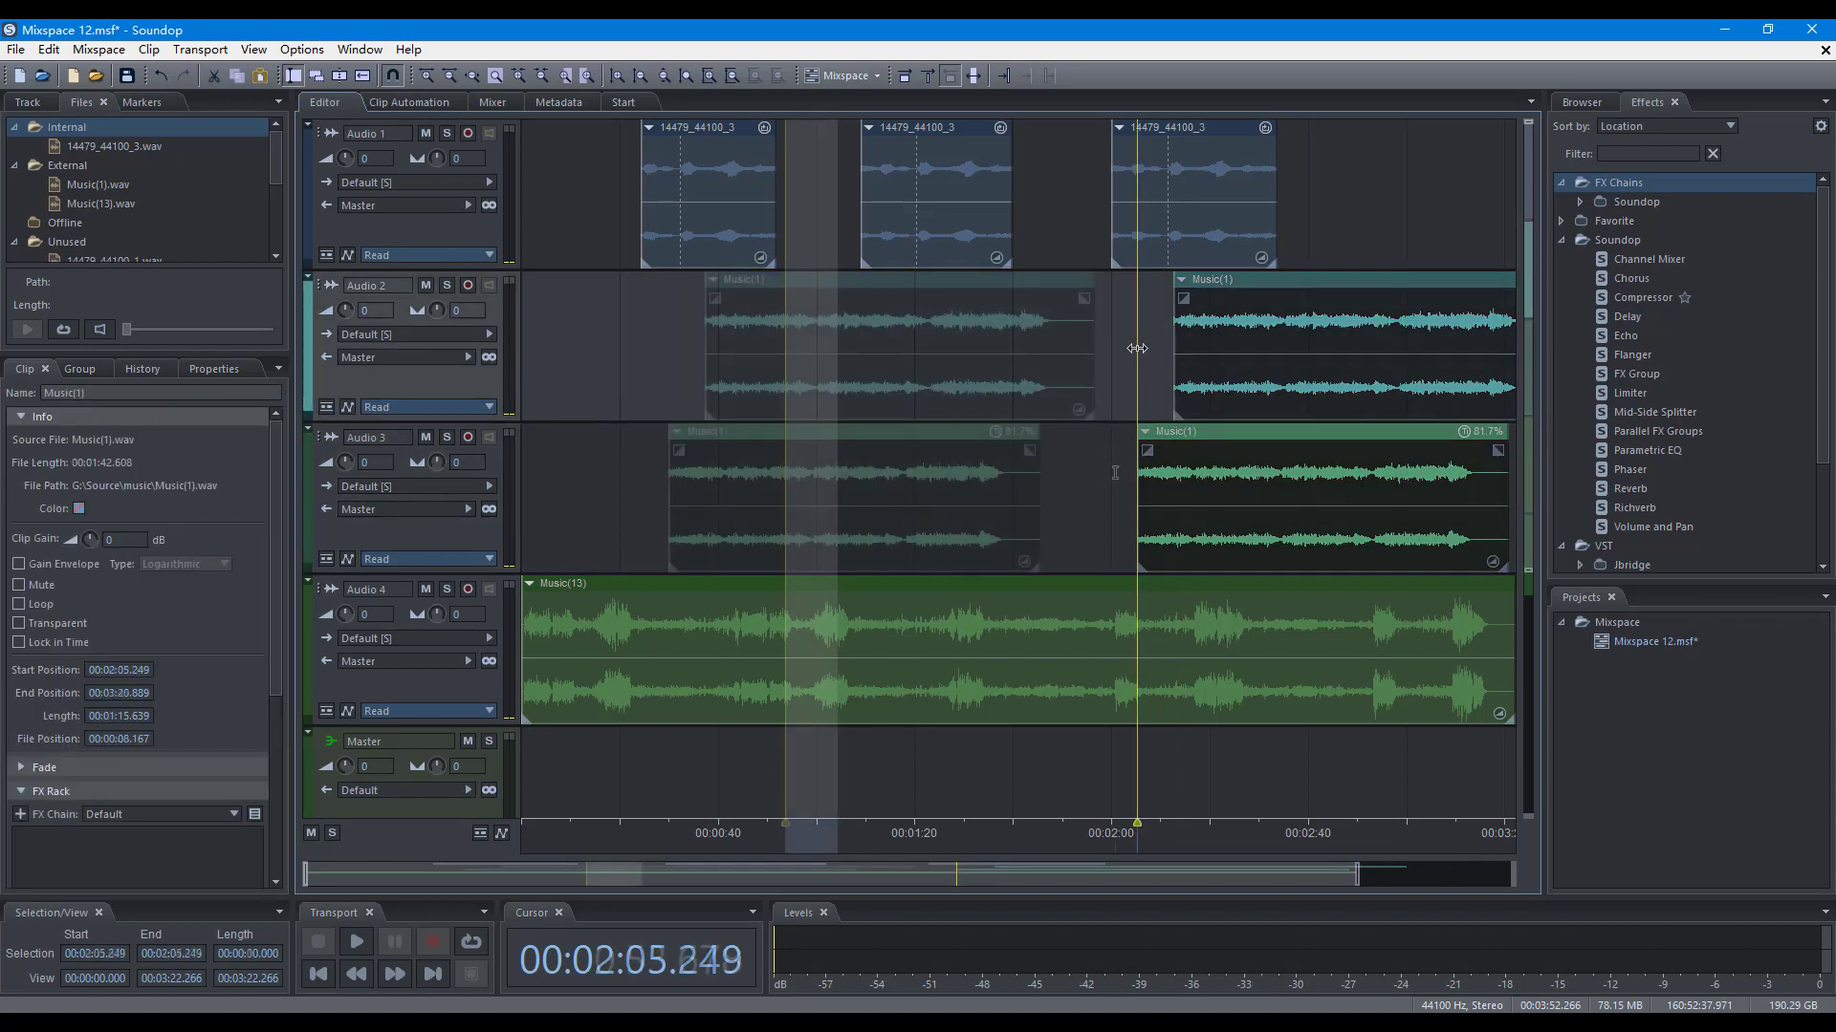
key(shift+Delete)
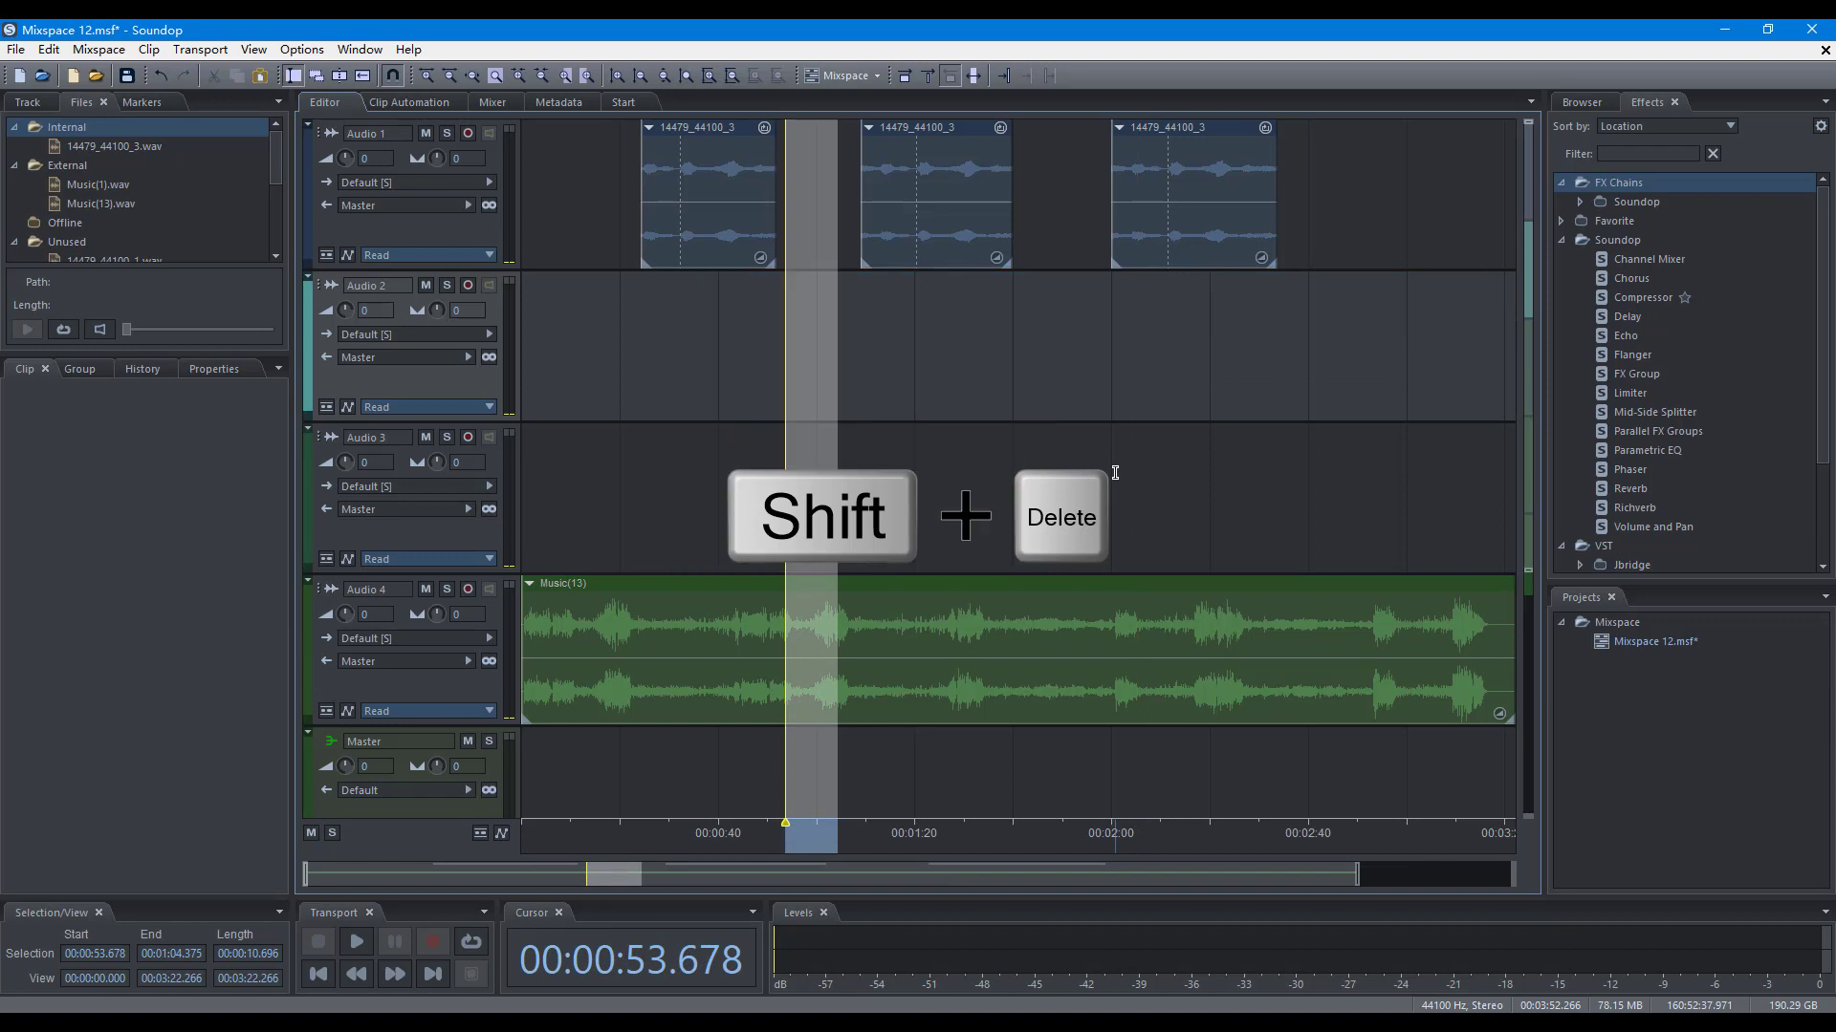
Ripple-delete the selected Audio 1 clip, undo it, then trim the Audio 2 clip with Alt+Backspace
key(shift+BackSpace)
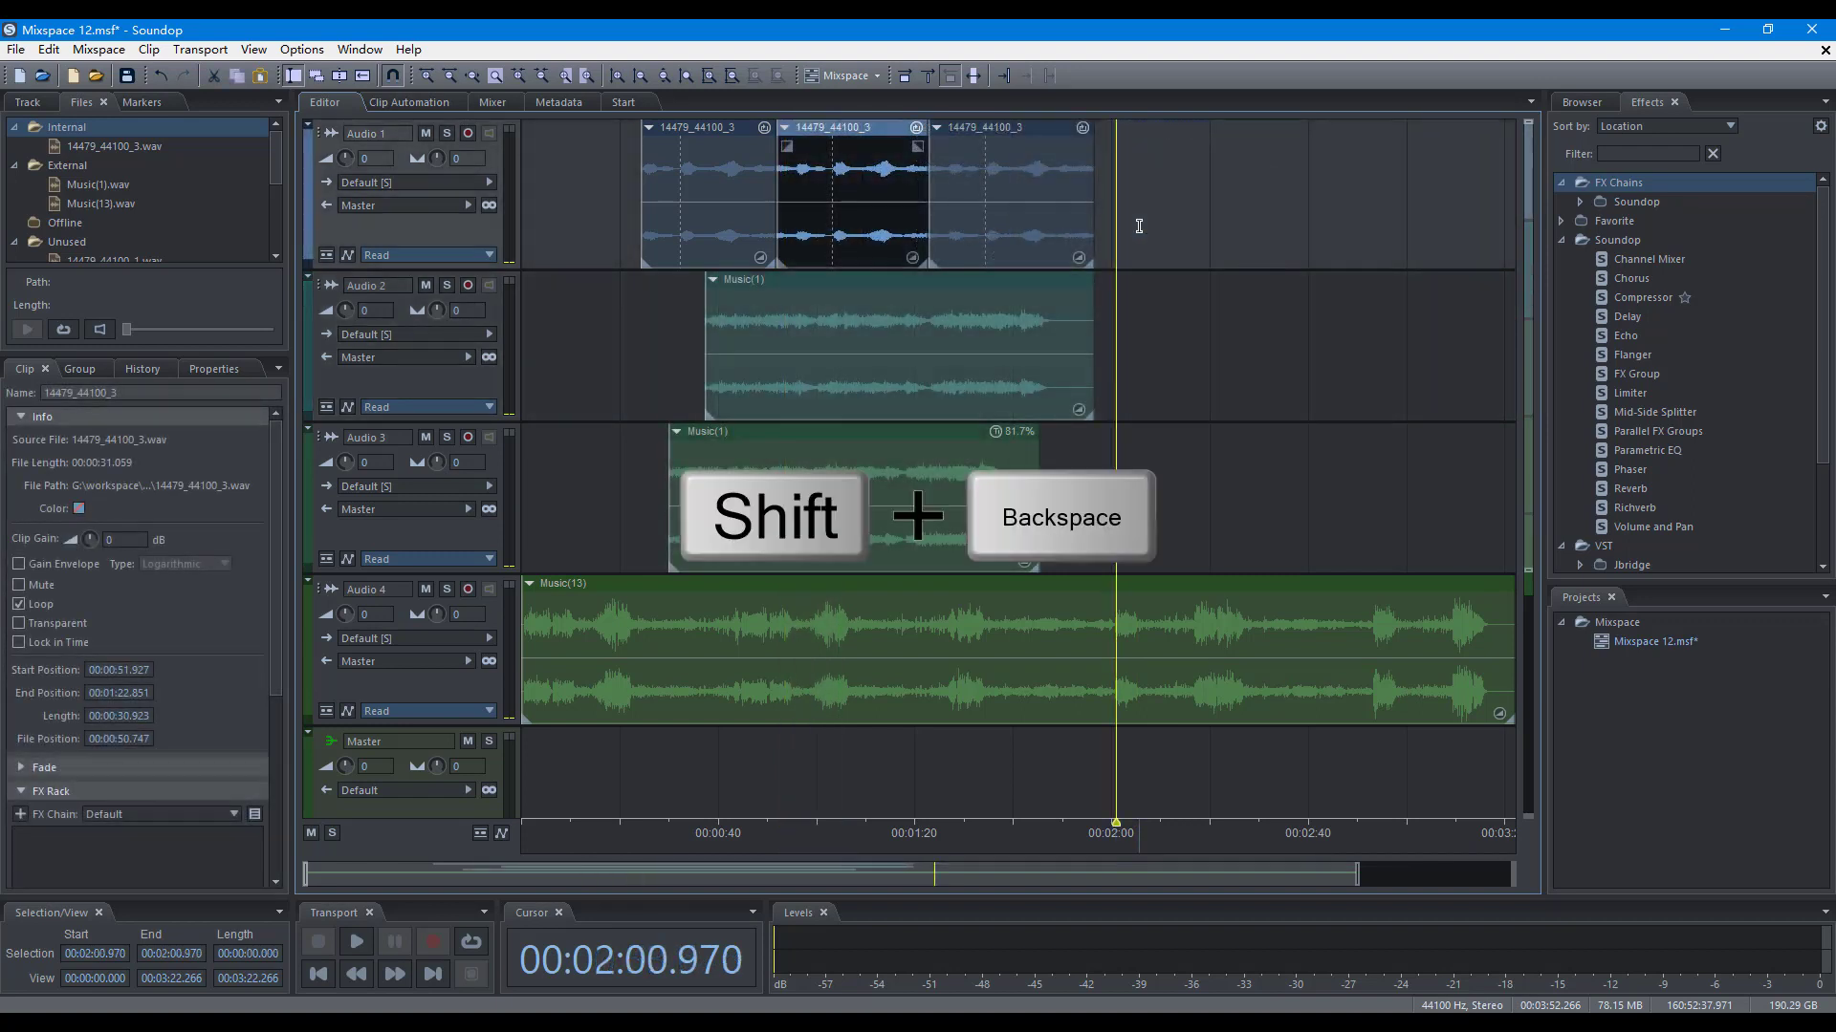
key(ctrl+z)
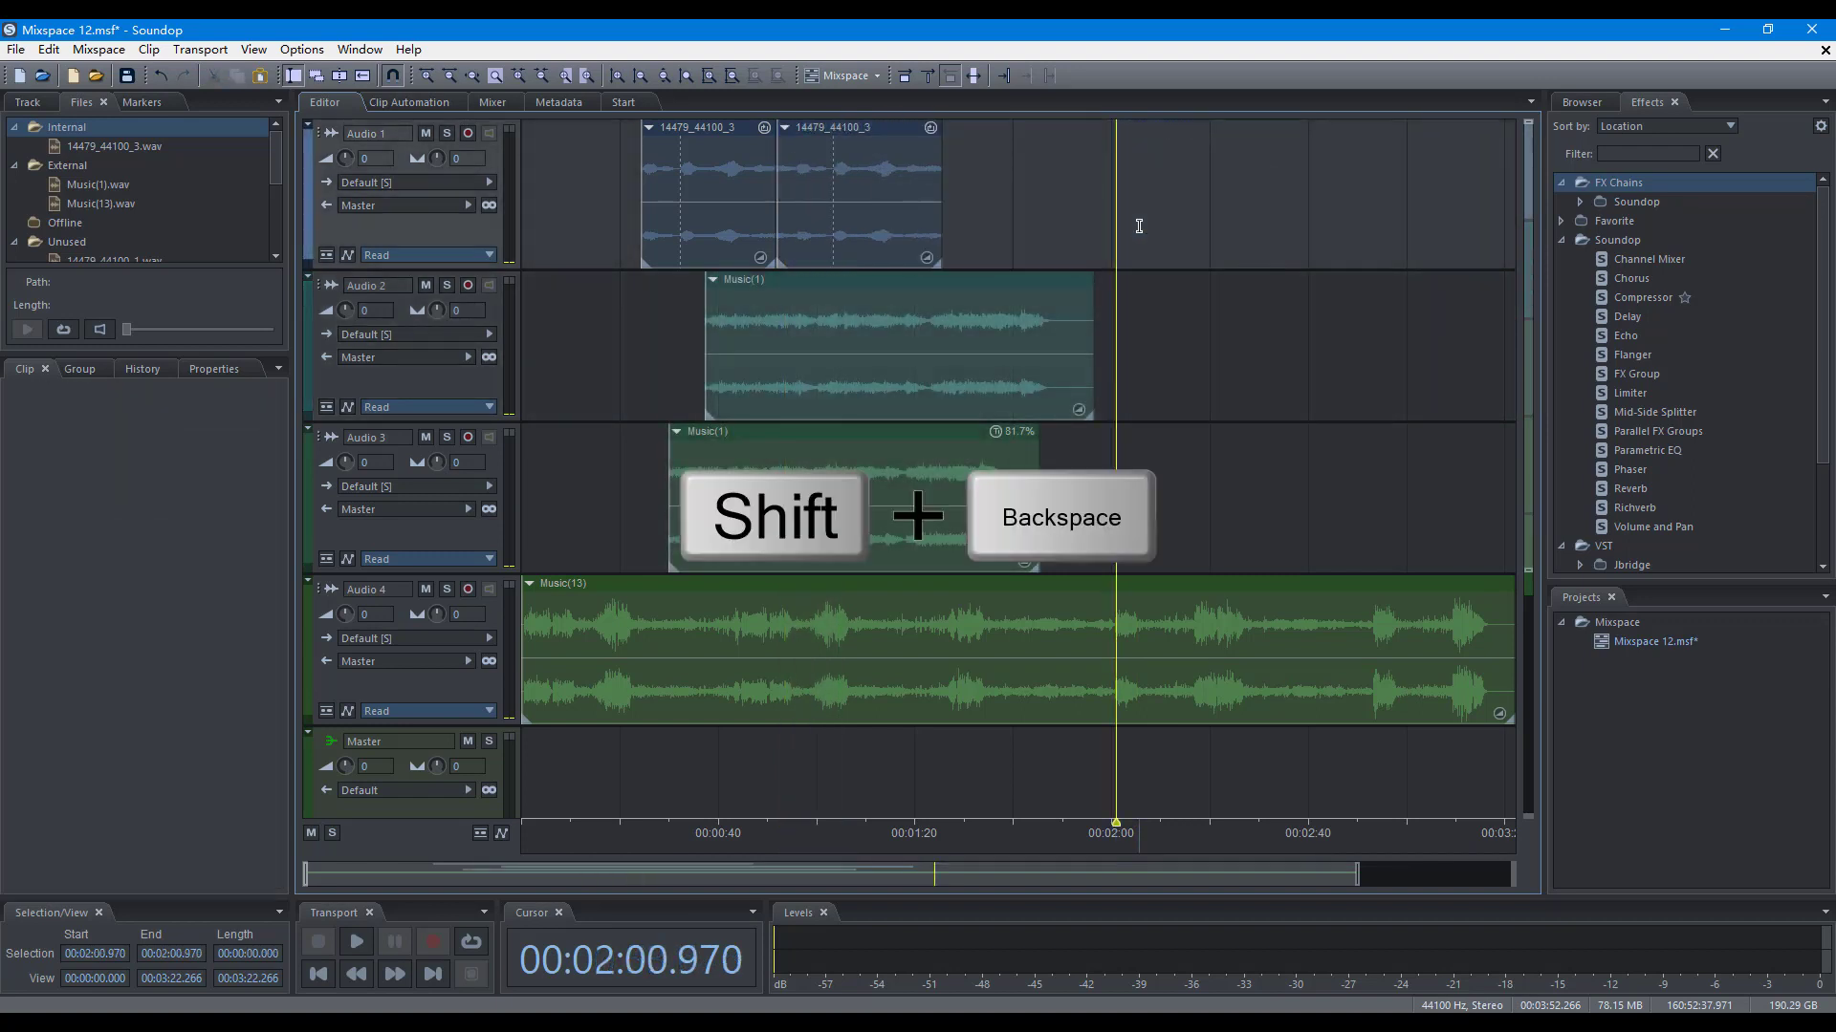
key(alt+BackSpace)
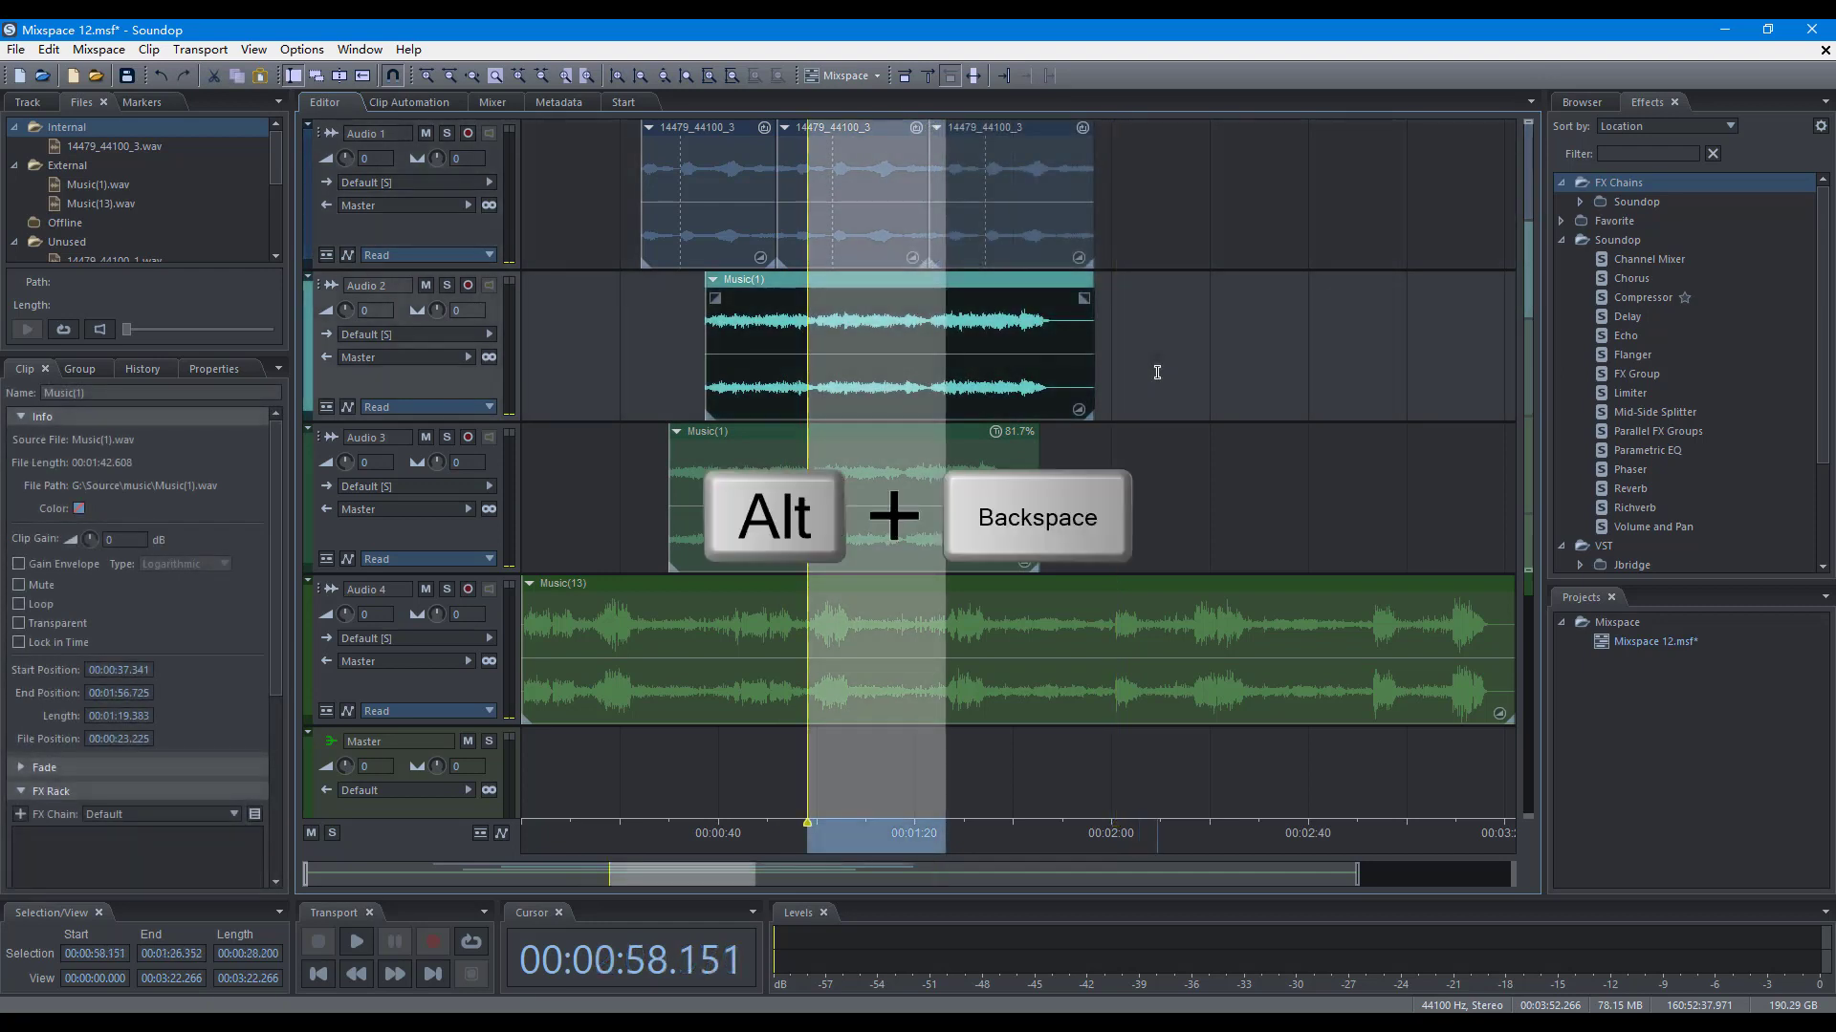
key(alt+BackSpace)
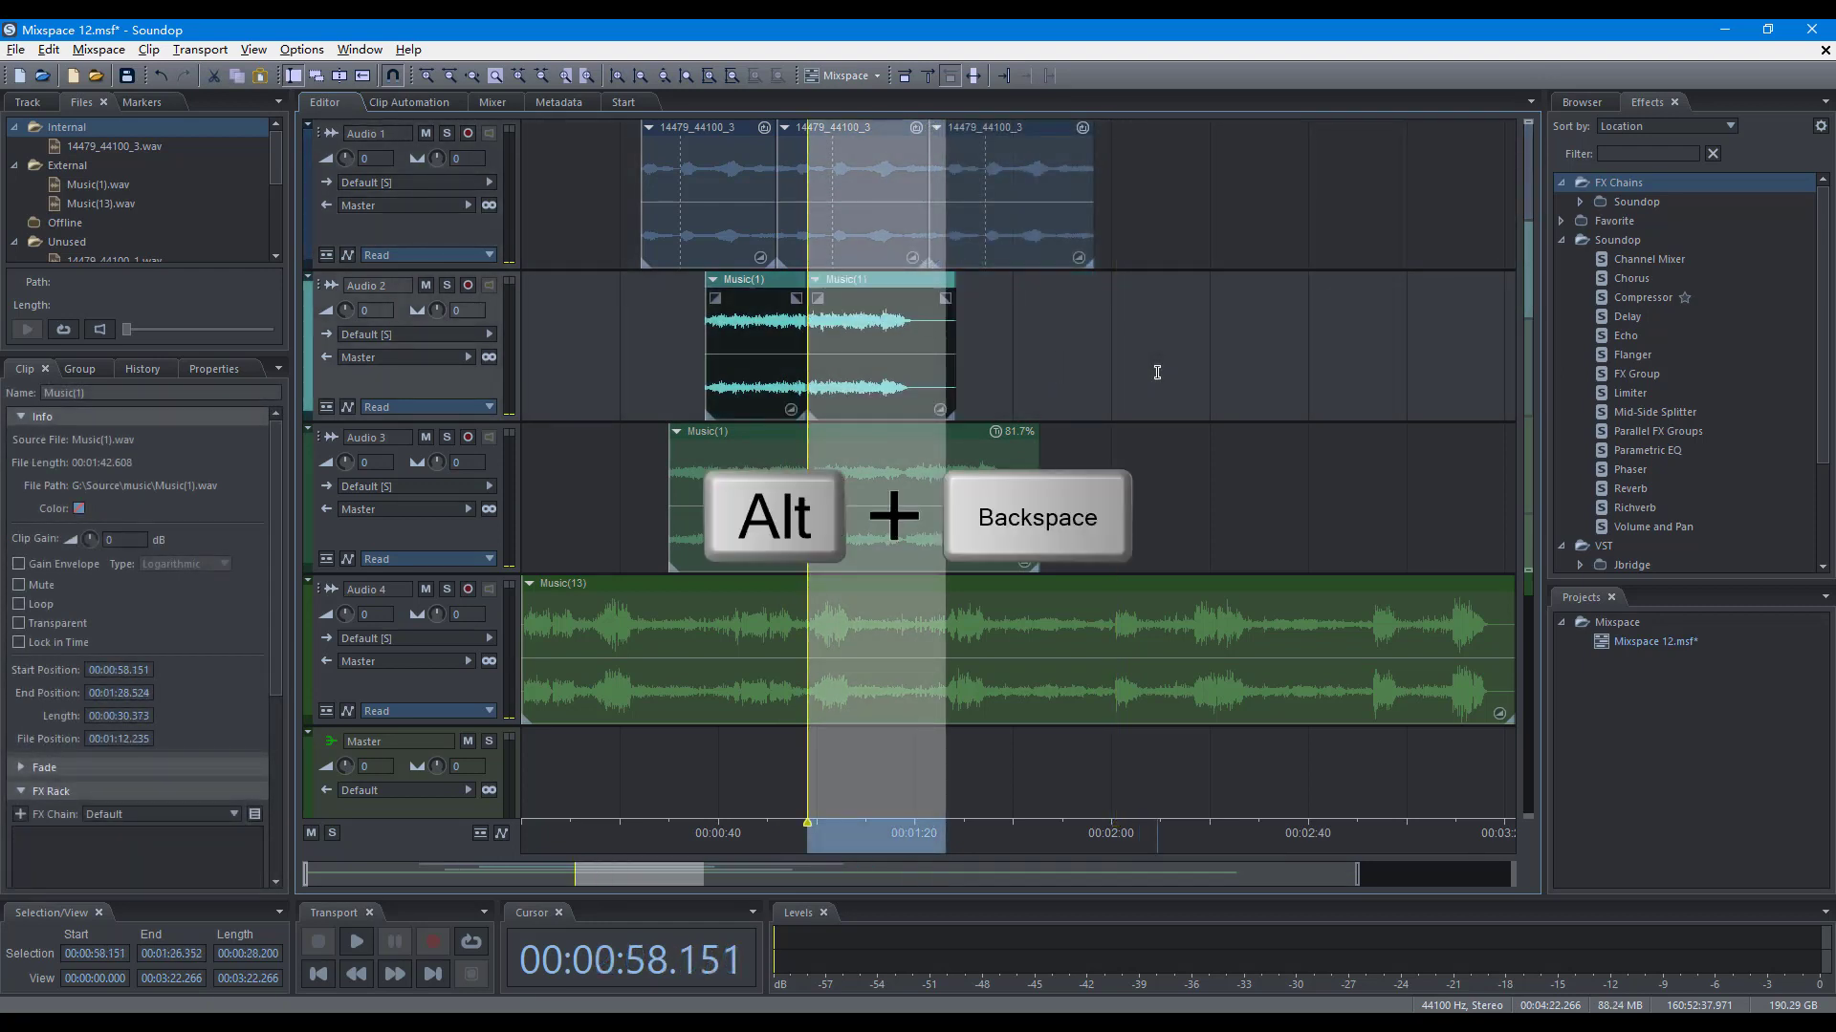
Ripple-delete 00:47–01:20 across all tracks with Ctrl+Shift+Backspace, then undo to restore it
key(ctrl+shift+BackSpace)
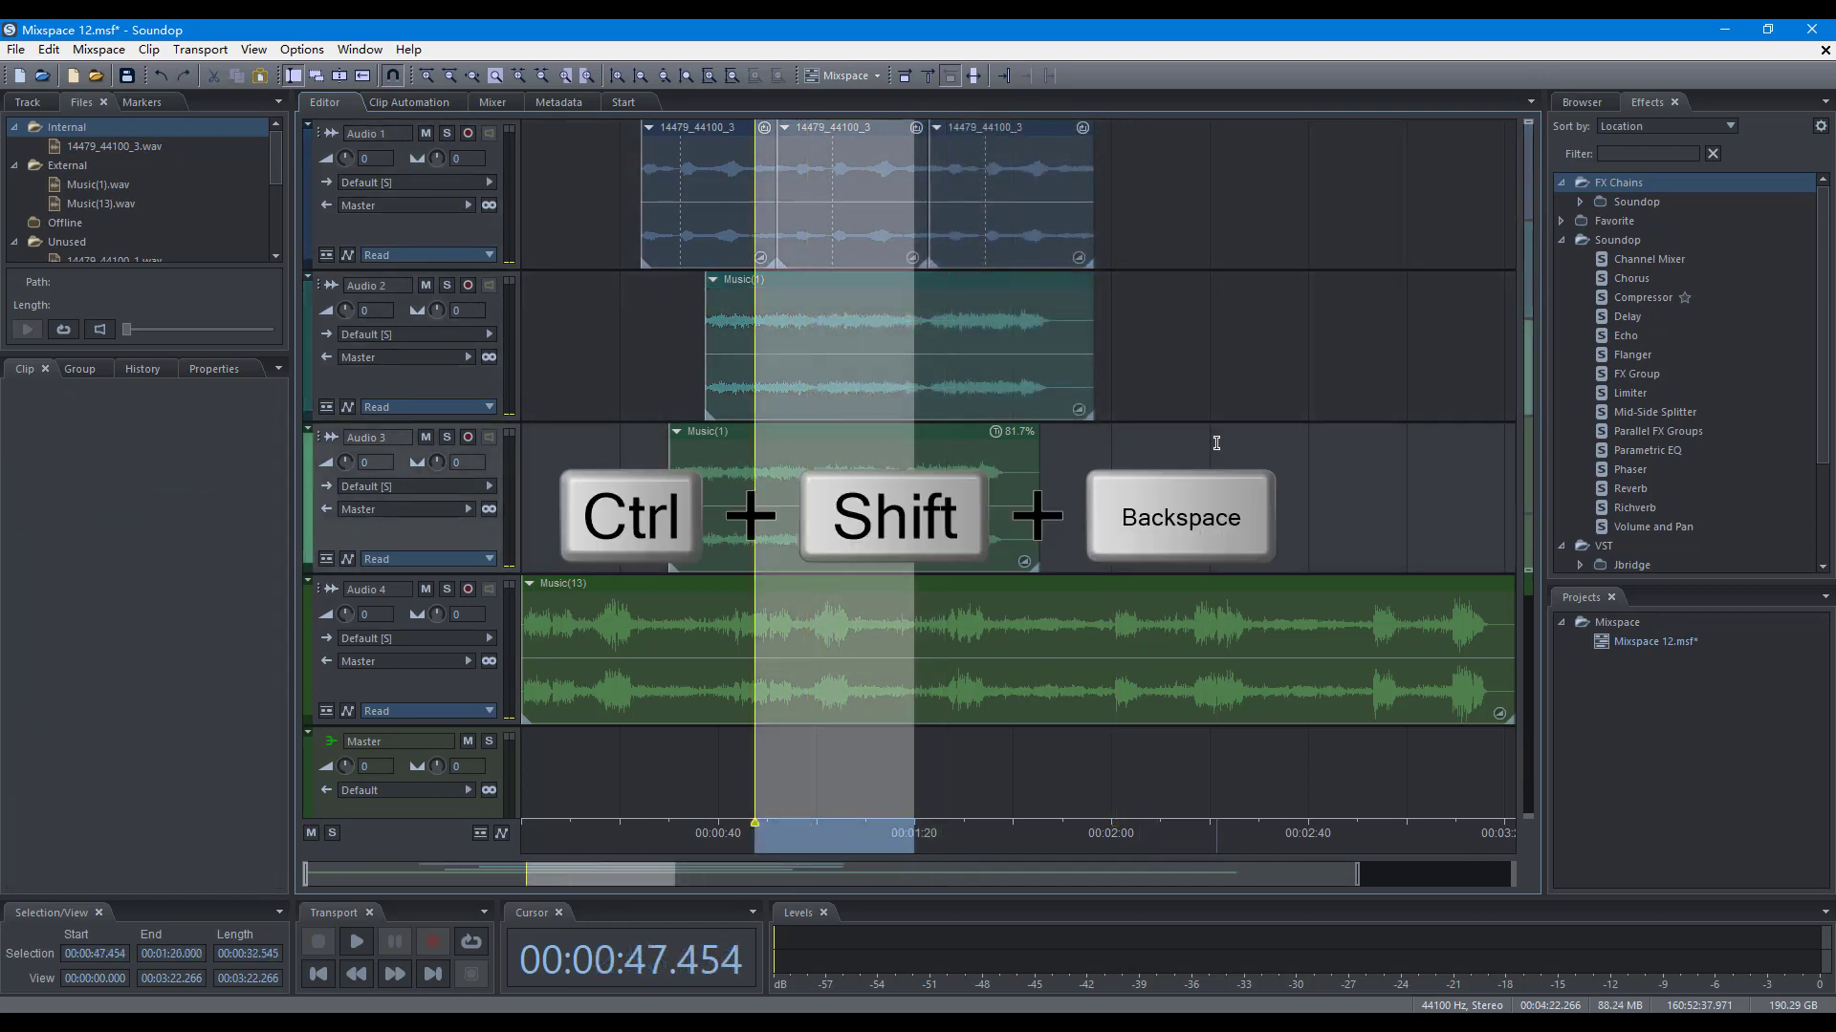
key(ctrl+shift+BackSpace)
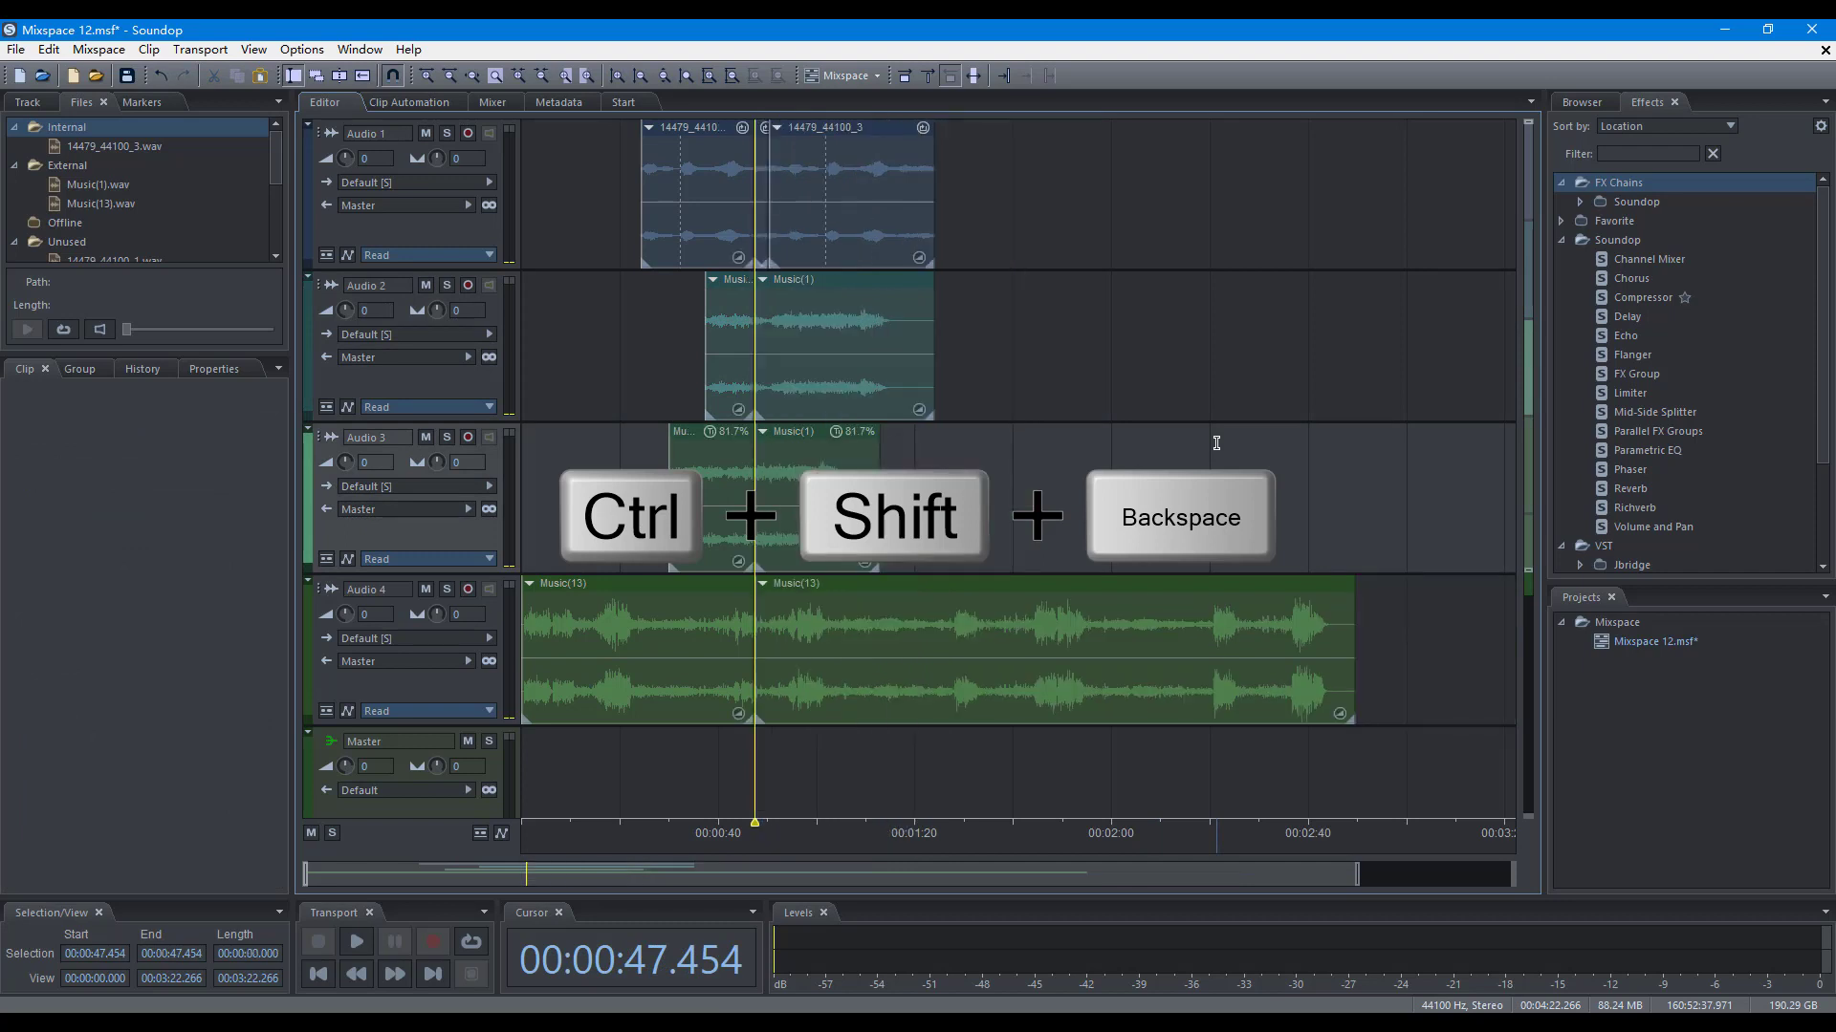
key(ctrl+z)
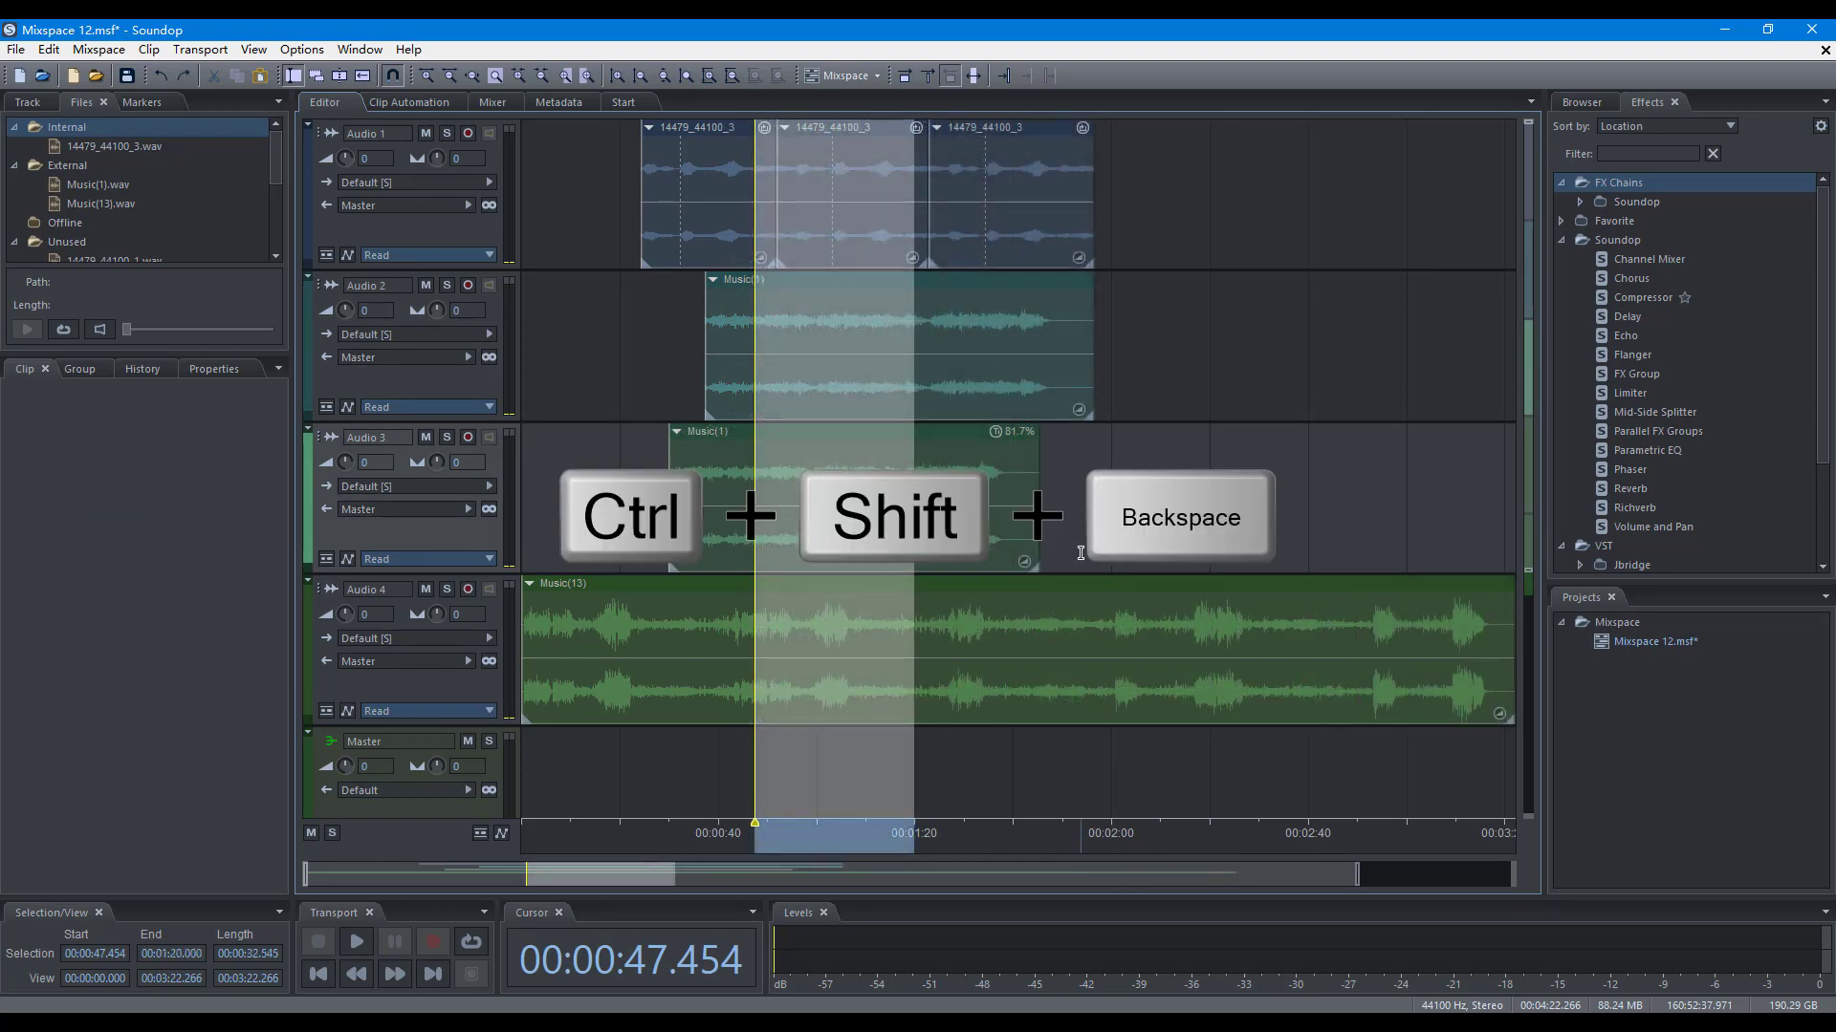
key(ctrl+shift+BackSpace)
key(ctrl+z)
Split the Audio 2 Music(1) clip at 01:03.986, then join it back together
click(836, 344)
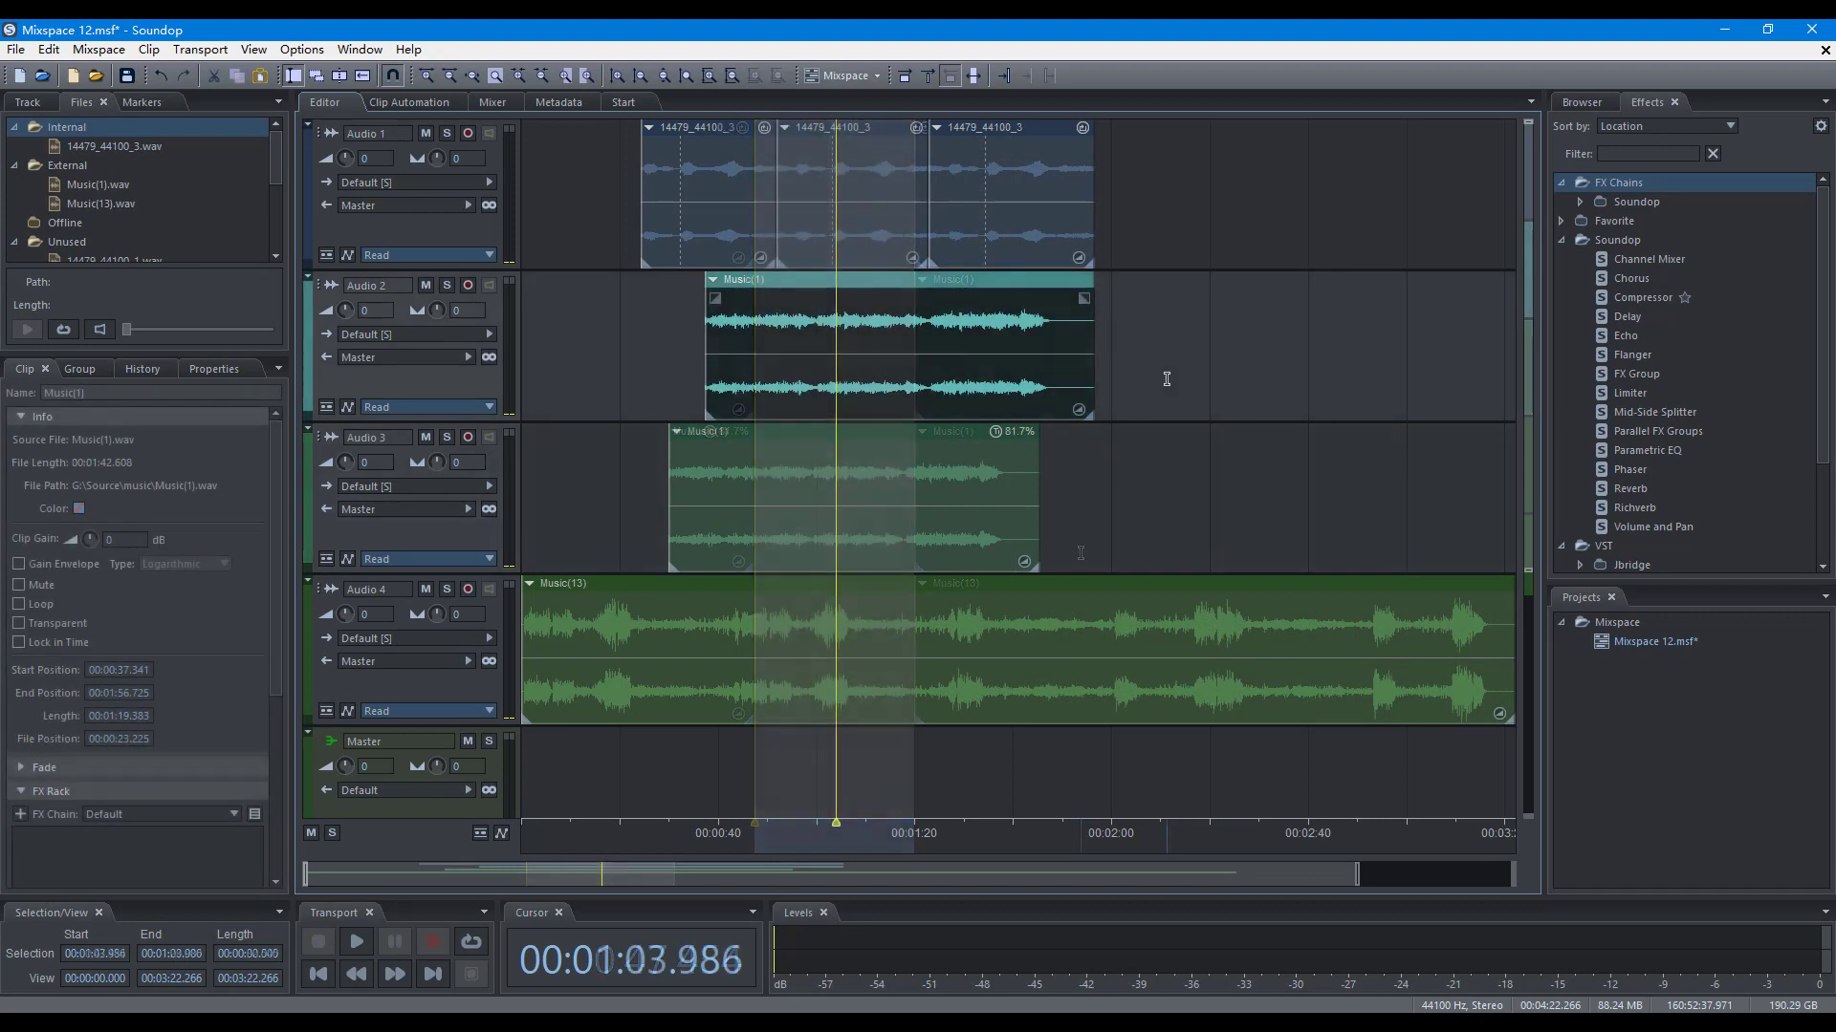
key(ctrl+k)
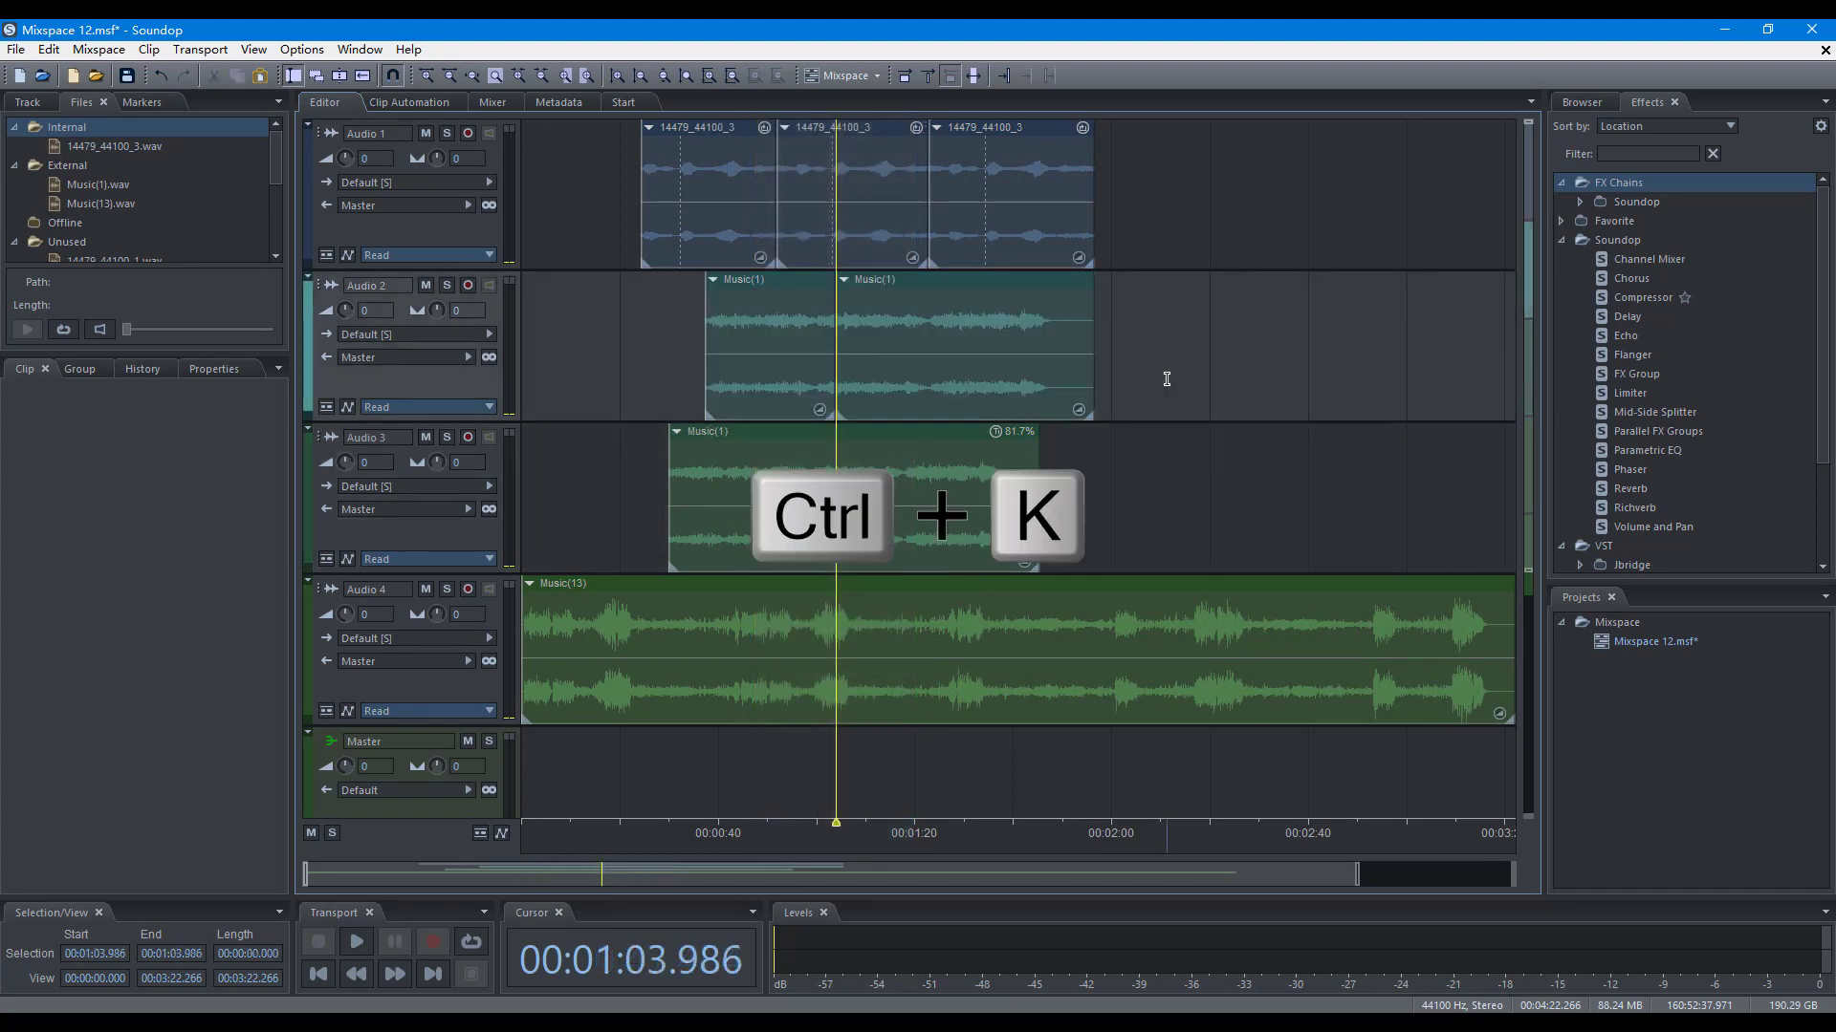
key(ctrl+alt+shift+k)
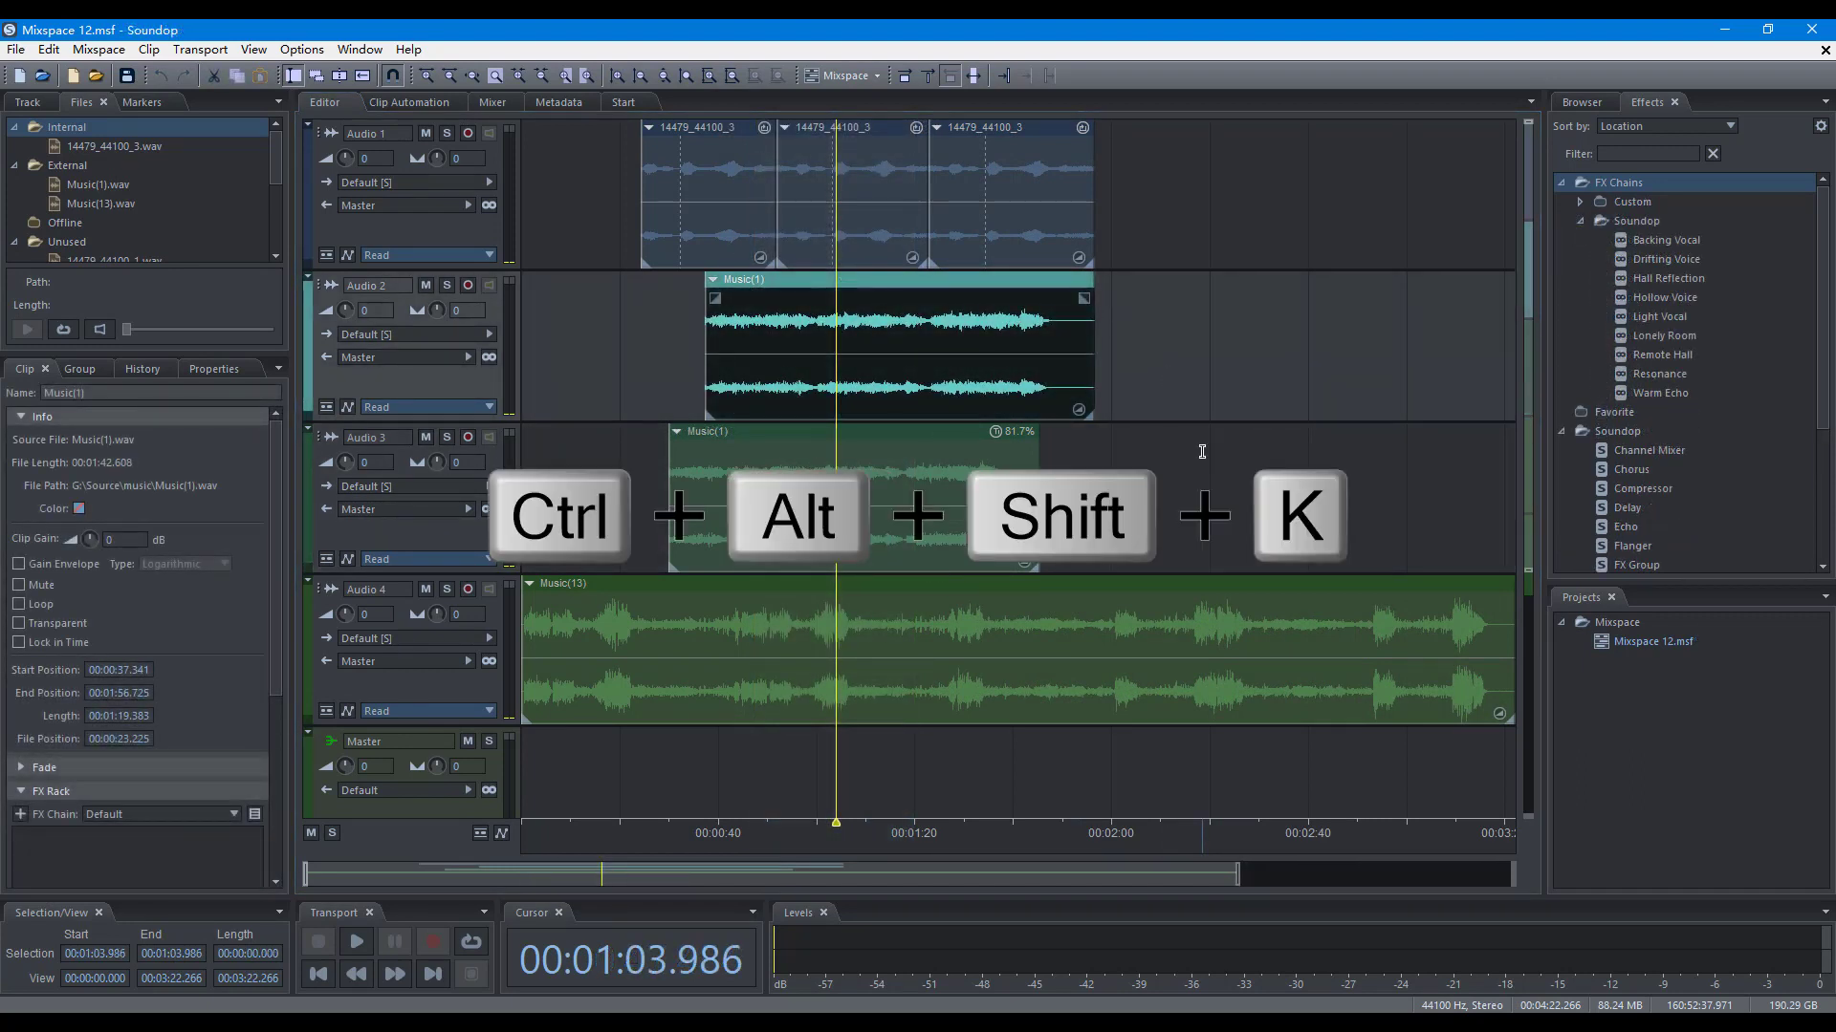